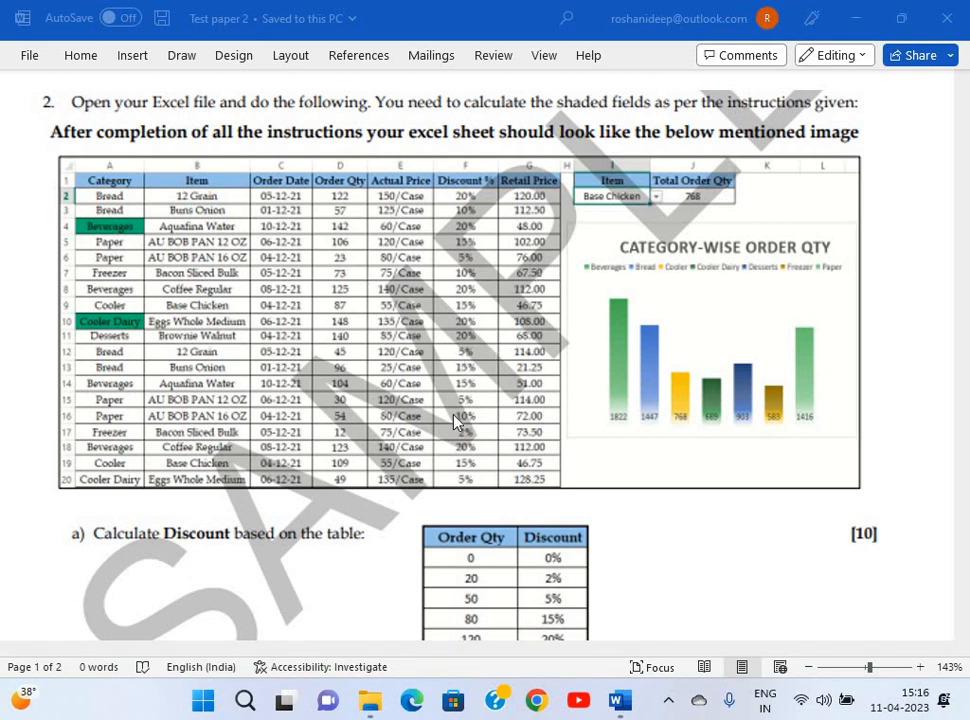
Open the BCA File Set 2 workbook from the BCA_Set 2 folder.
scroll(455, 422, down, 8)
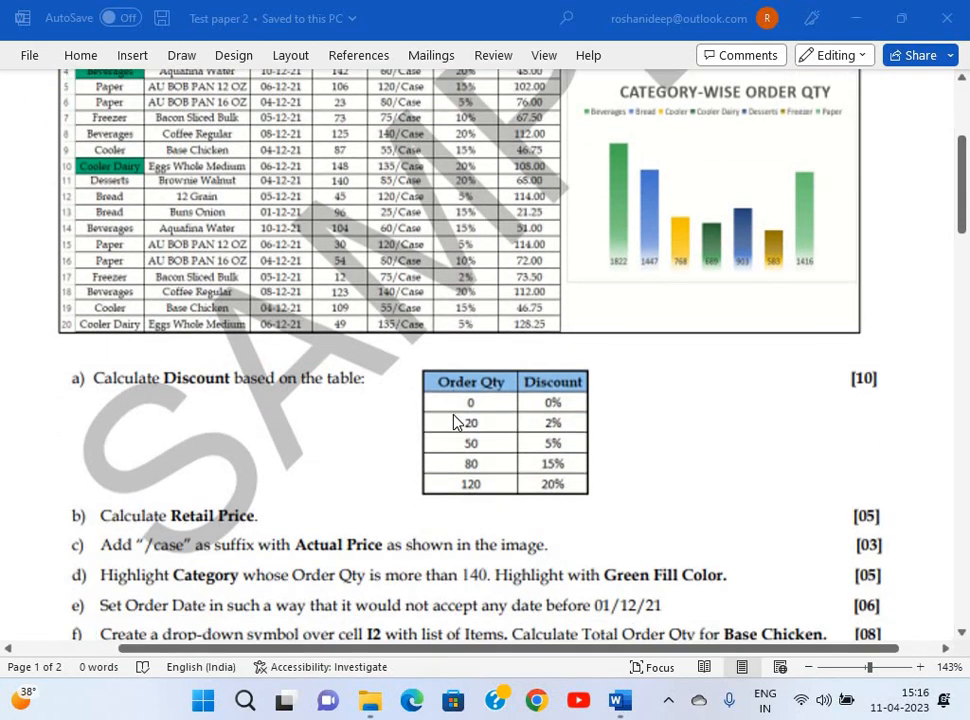
scroll(455, 422, down, 3)
scroll(455, 422, up, 4)
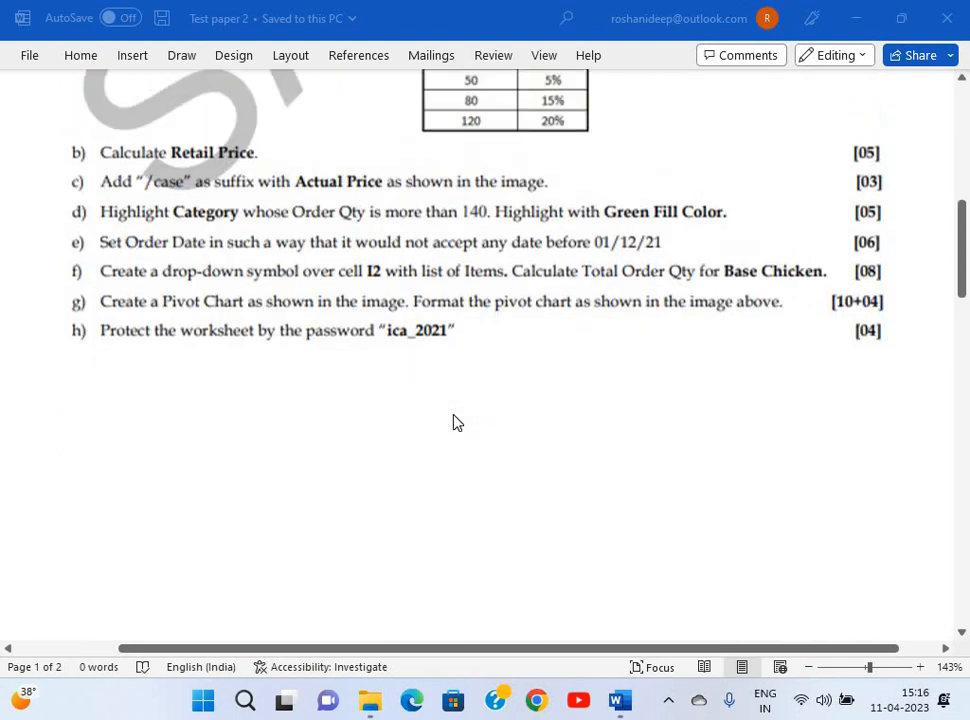
scroll(455, 422, down, 5)
scroll(455, 422, down, 8)
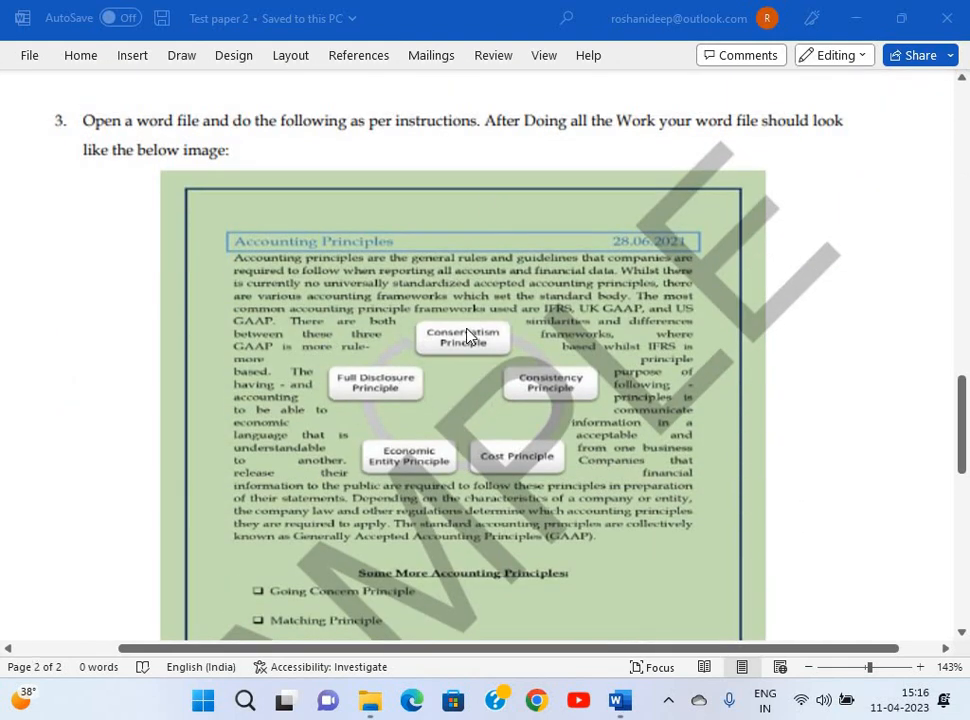
scroll(466, 335, down, 1)
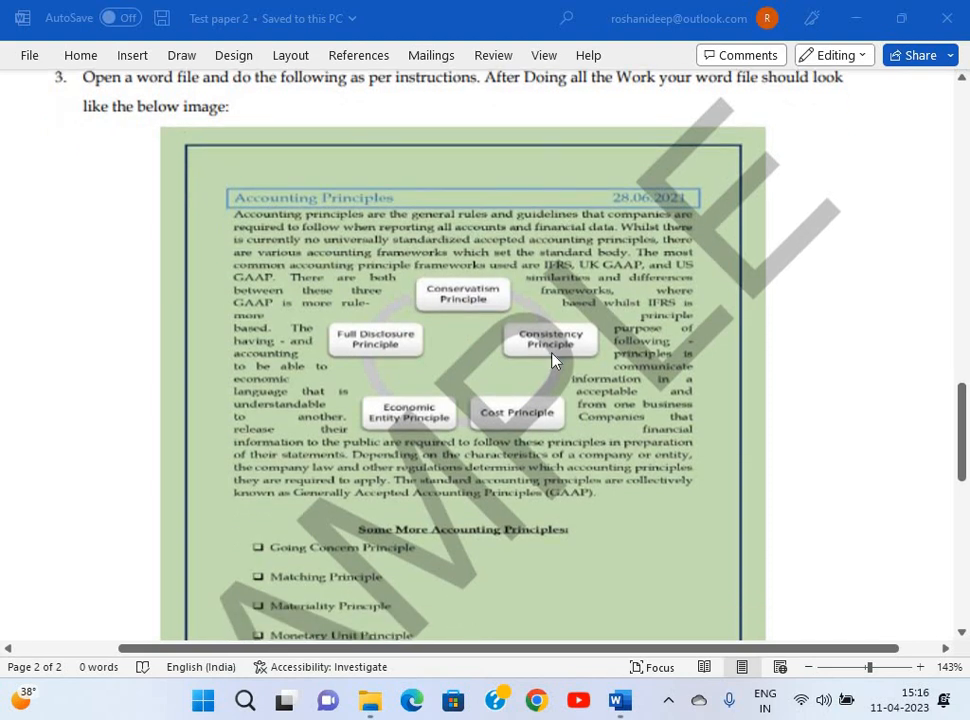
scroll(555, 362, down, 5)
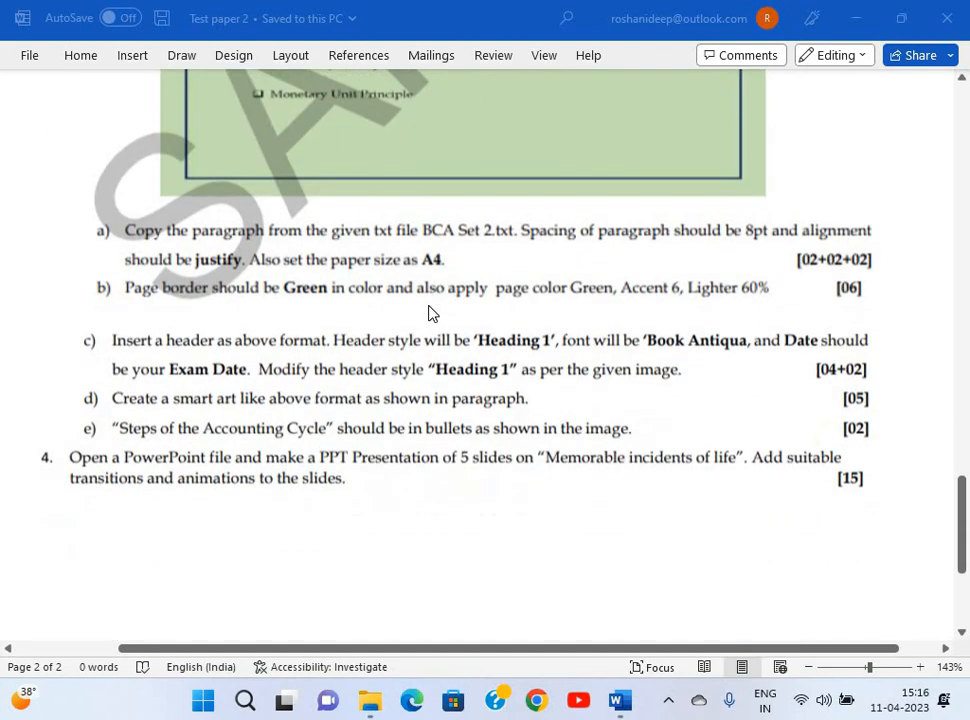
scroll(380, 370, down, 2)
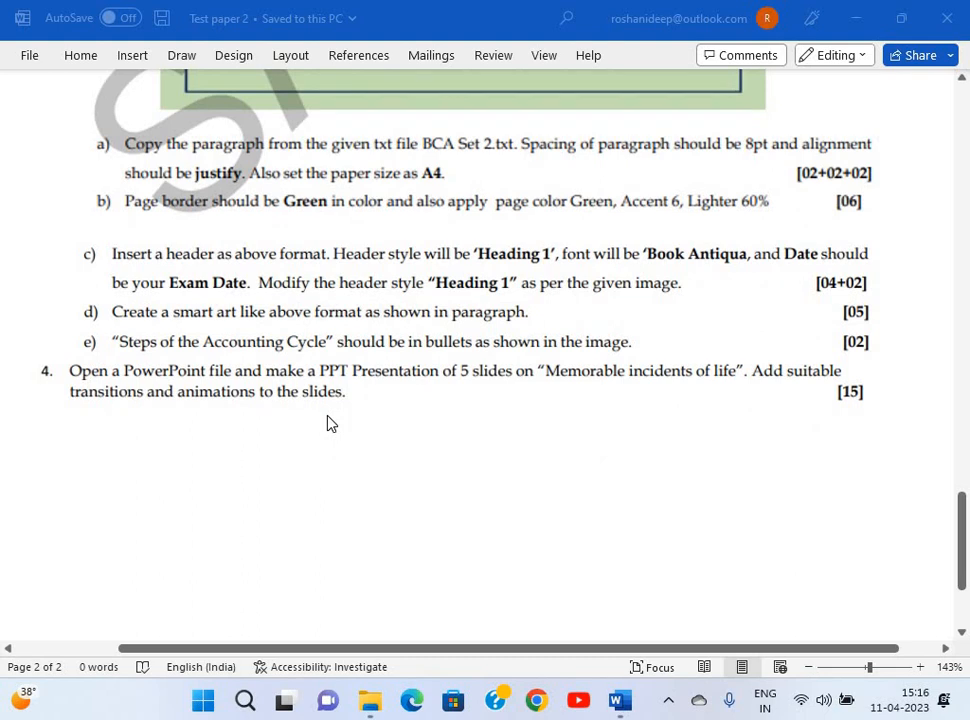
scroll(331, 424, up, 3)
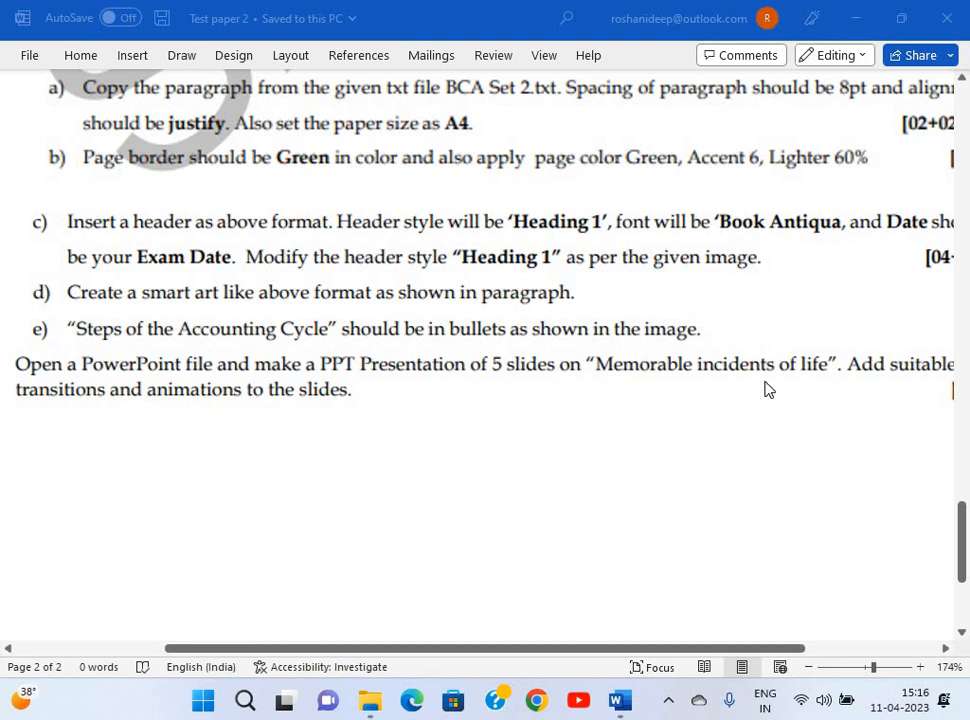
ctrl+scroll(698, 410, down, 6)
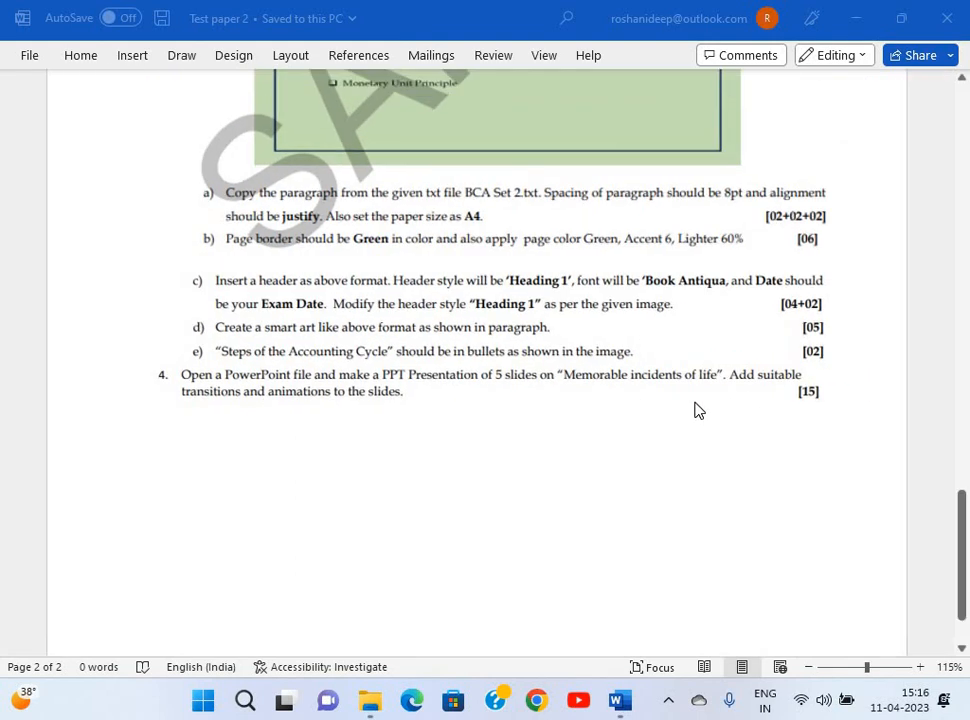
scroll(698, 410, up, 10)
scroll(698, 410, up, 5)
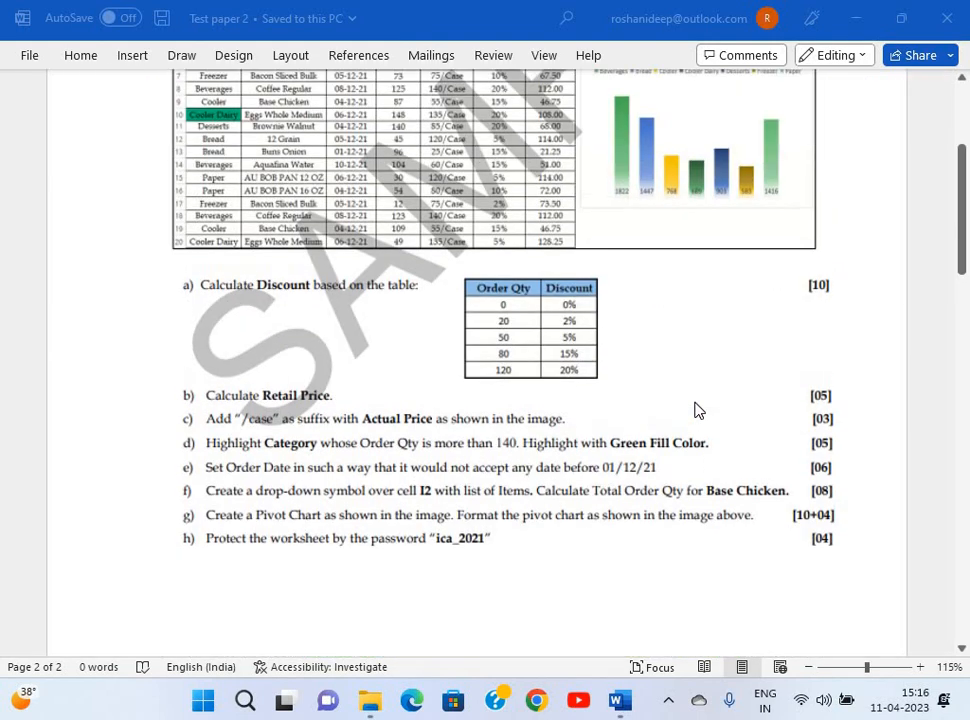
ctrl+scroll(698, 410, up, 1)
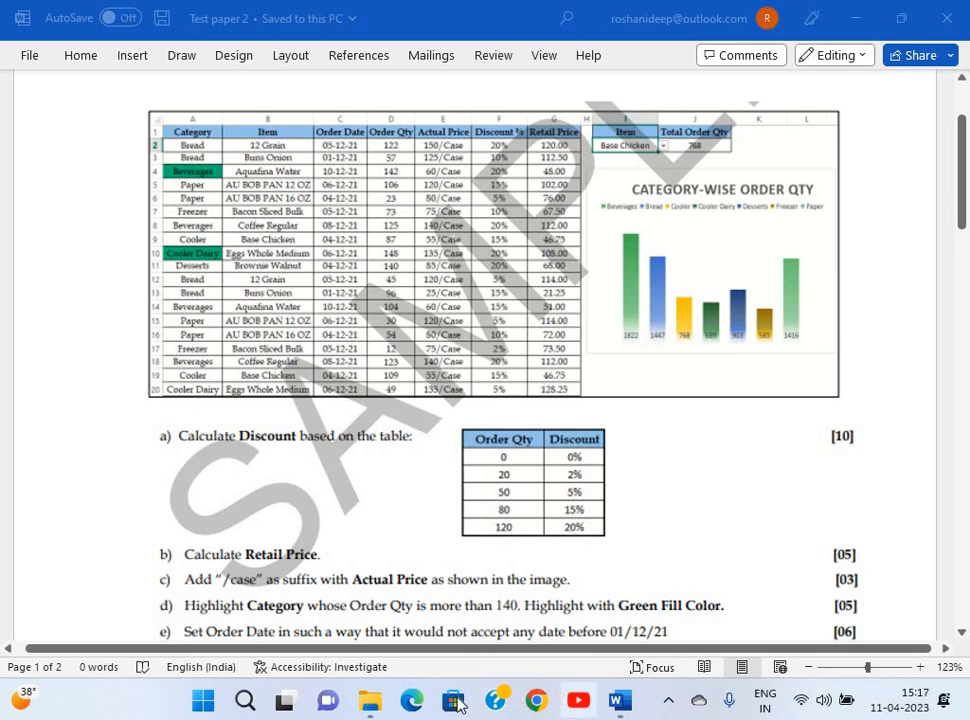
click(384, 703)
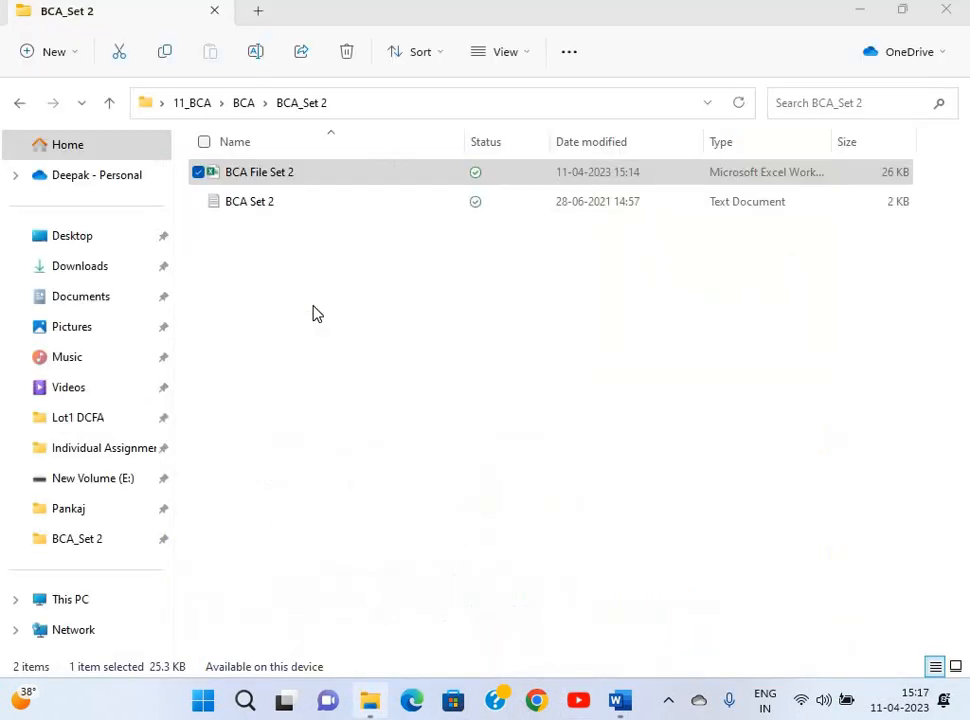
double_click(280, 189)
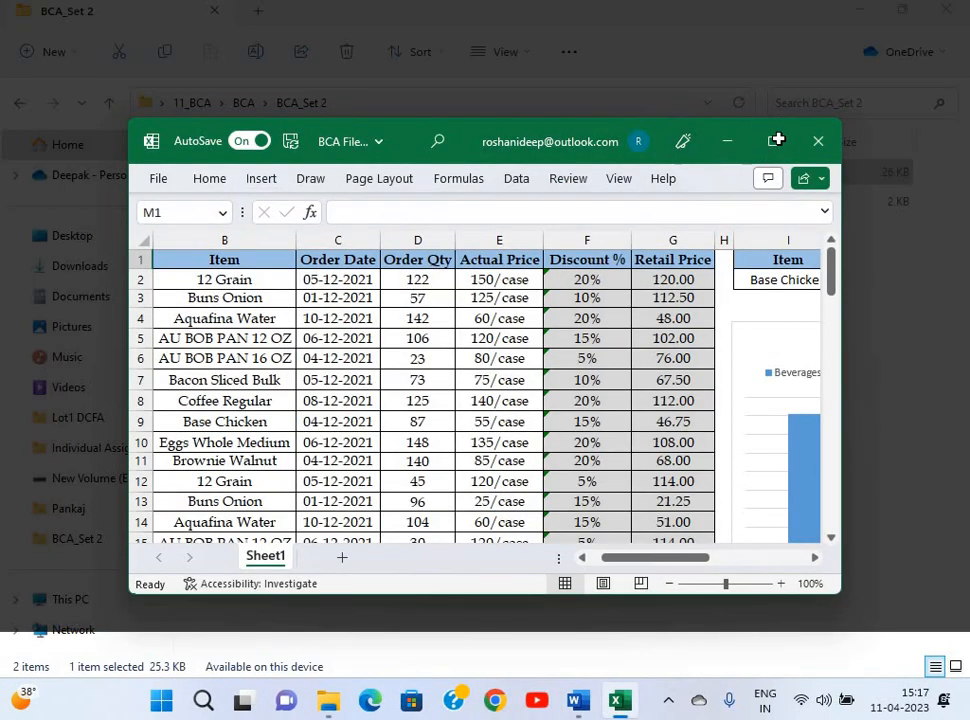
Maximize the workbook, close Excel, and reopen BCA File Set 2.
click(775, 144)
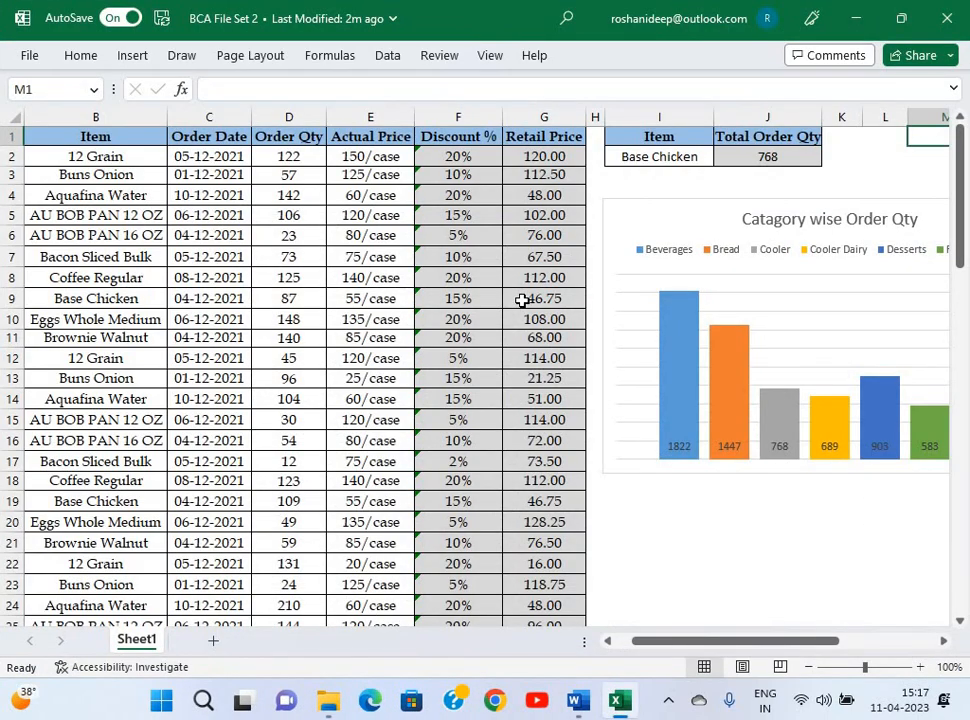
click(948, 18)
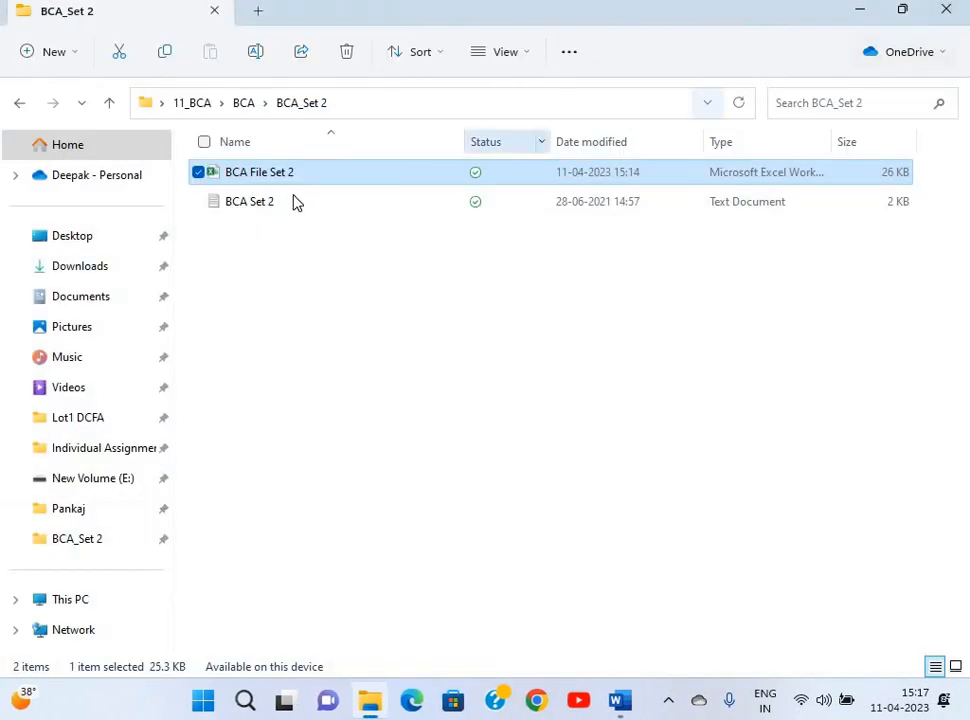
key(Return)
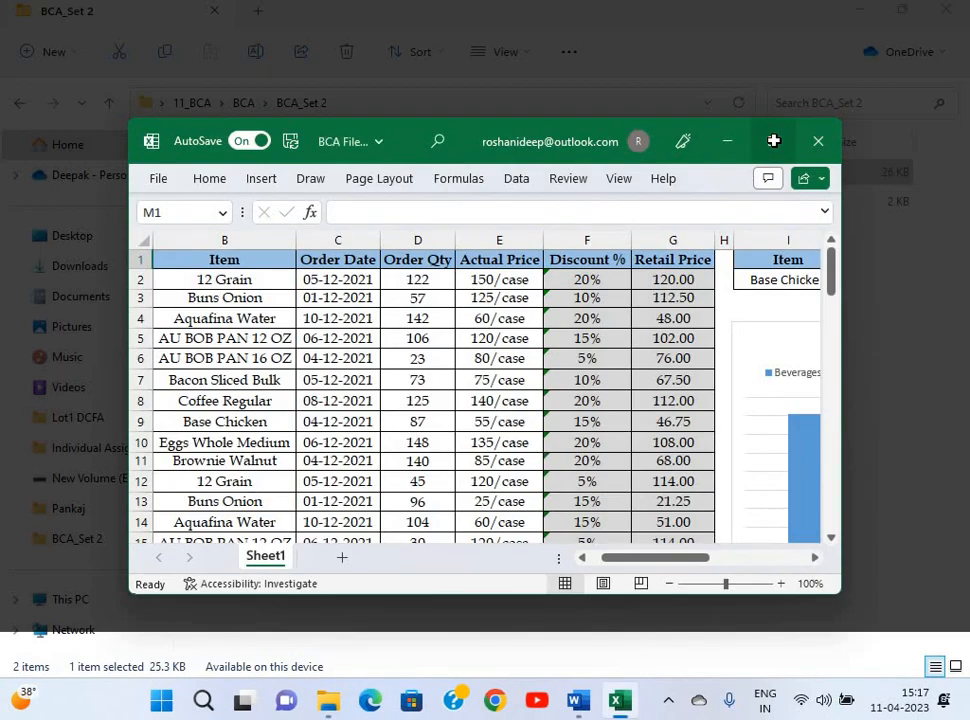
Maximize the sample workbook and inspect its chart and the SUMIF total in J2.
click(774, 141)
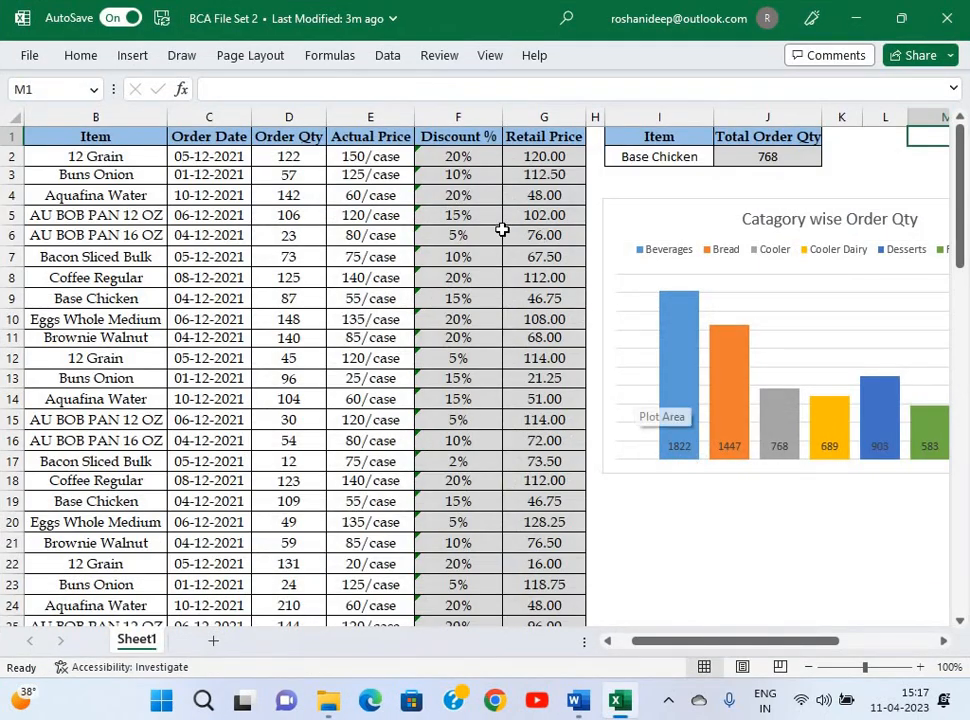
drag(469, 162, 710, 208)
click(713, 212)
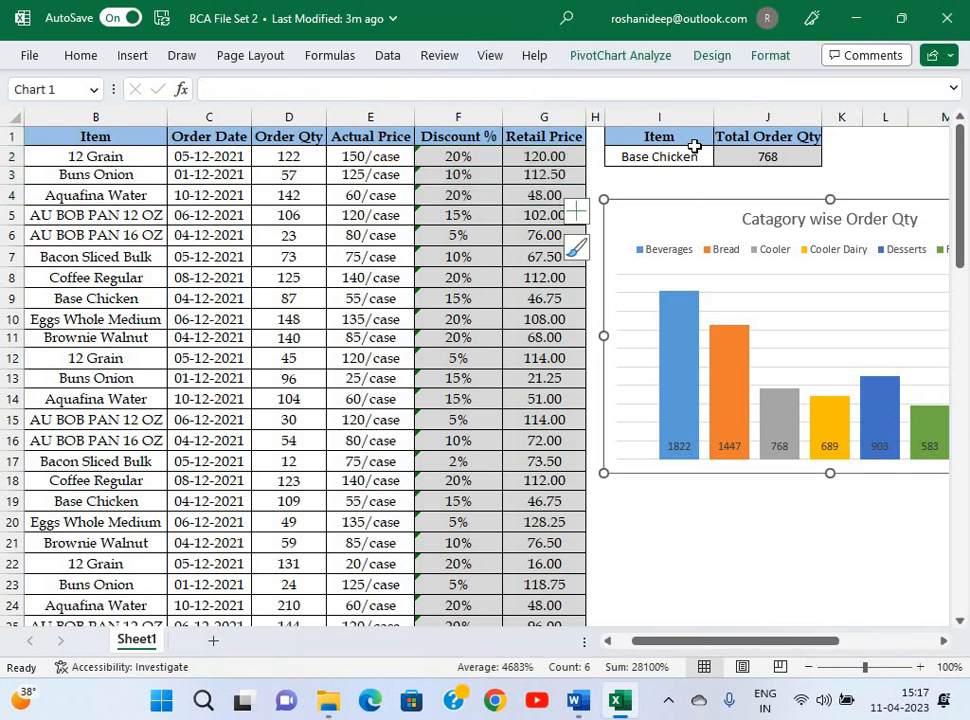
click(680, 157)
click(757, 158)
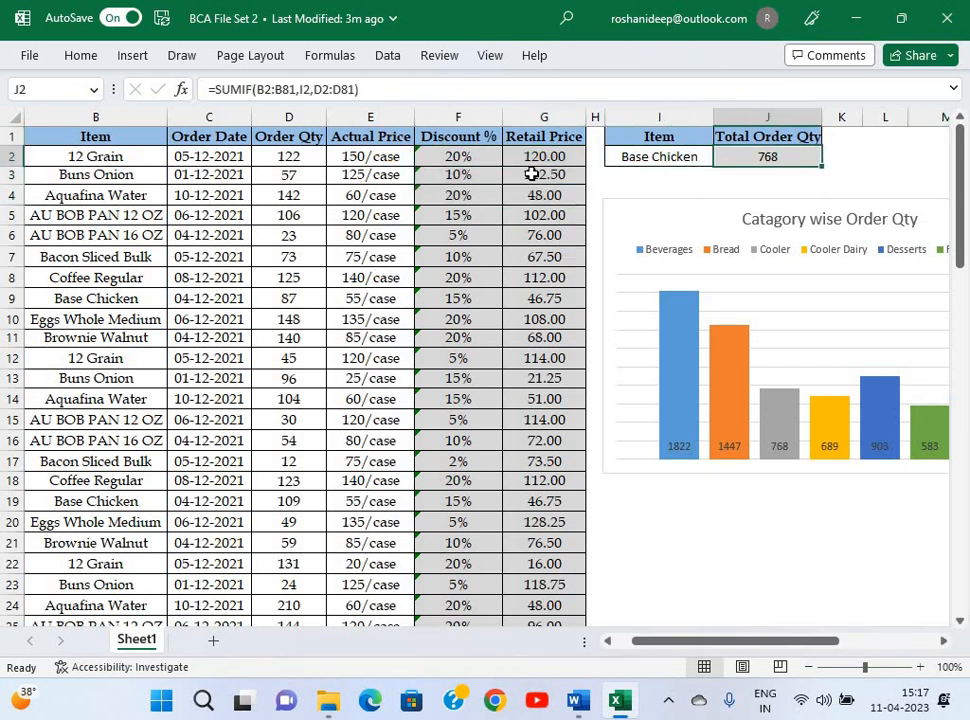
Check the values in G3, E2 and D2, then return to the BCA_Set 2 folder.
click(532, 173)
click(399, 161)
click(289, 162)
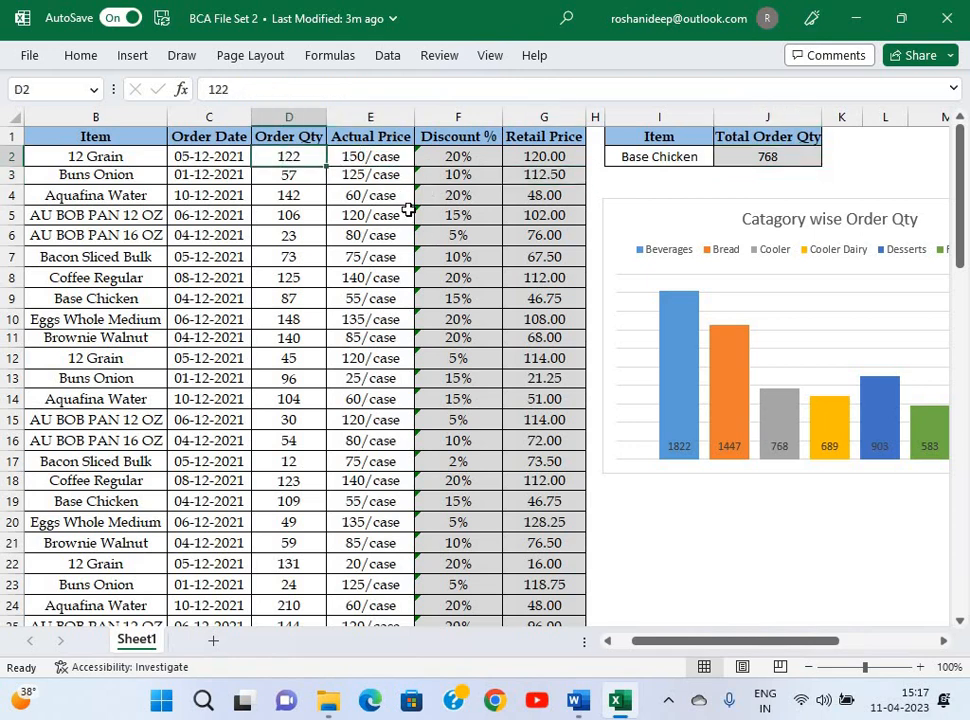
ctrl+scroll(408, 209, down, 5)
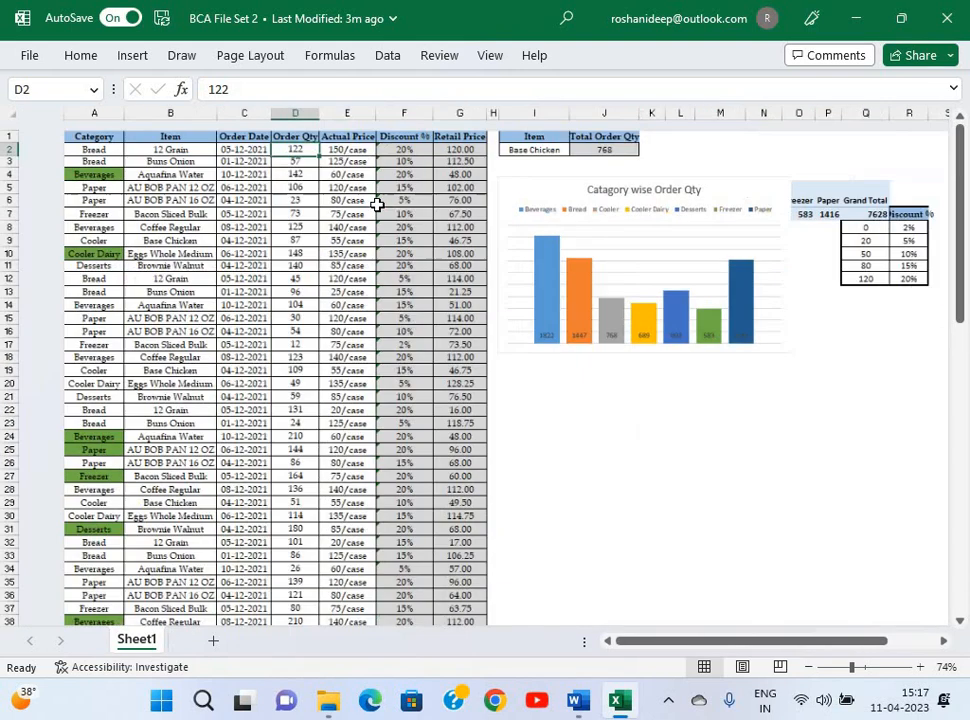
ctrl+scroll(377, 204, down, 2)
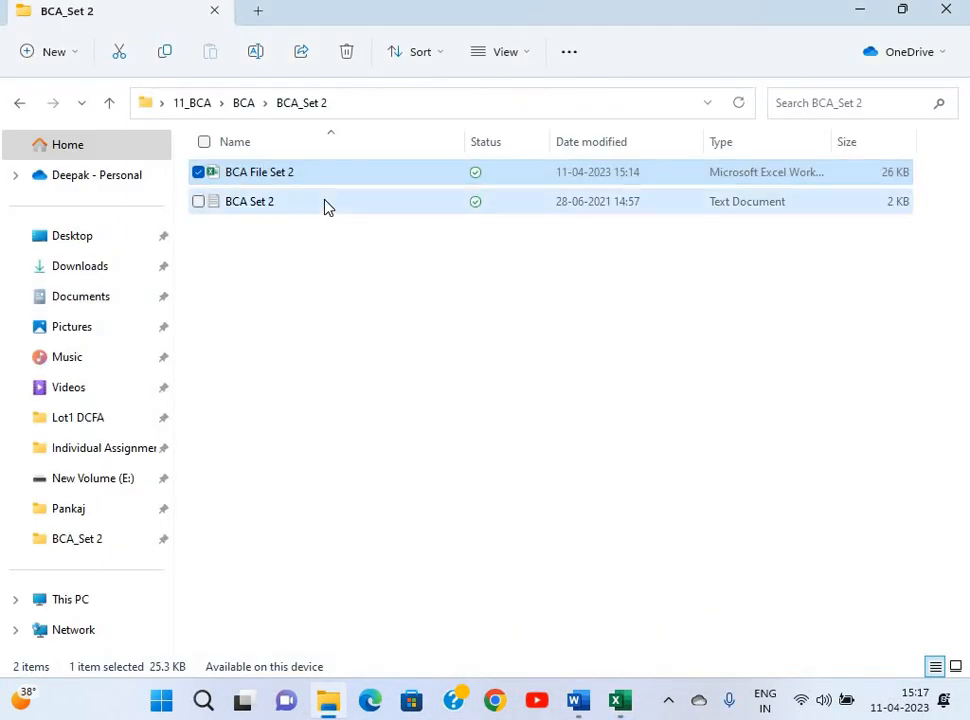
click(325, 207)
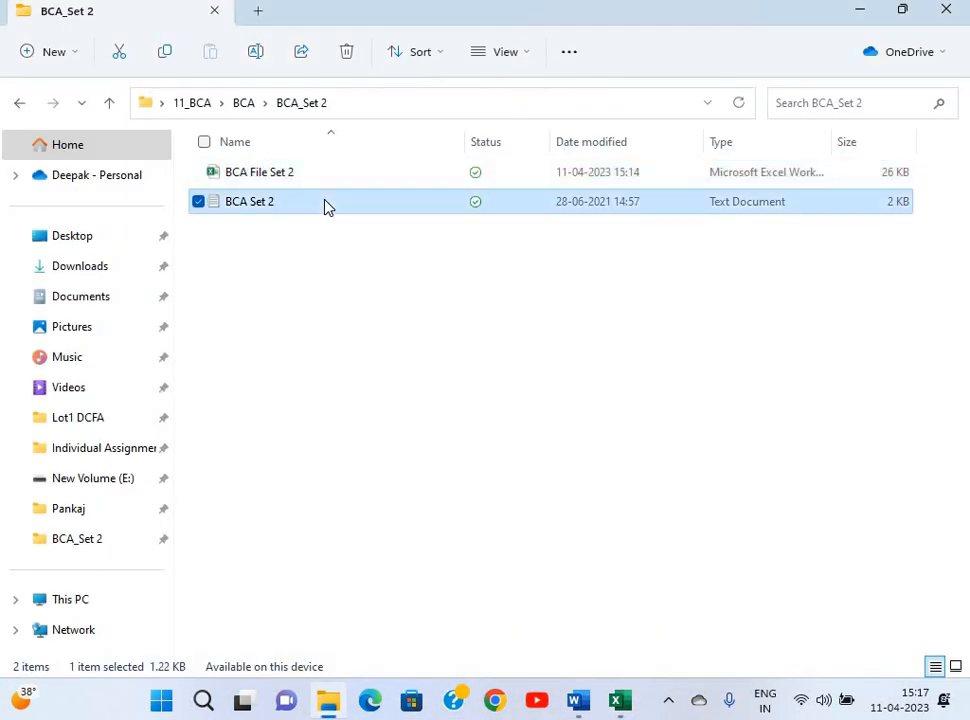
double_click(325, 201)
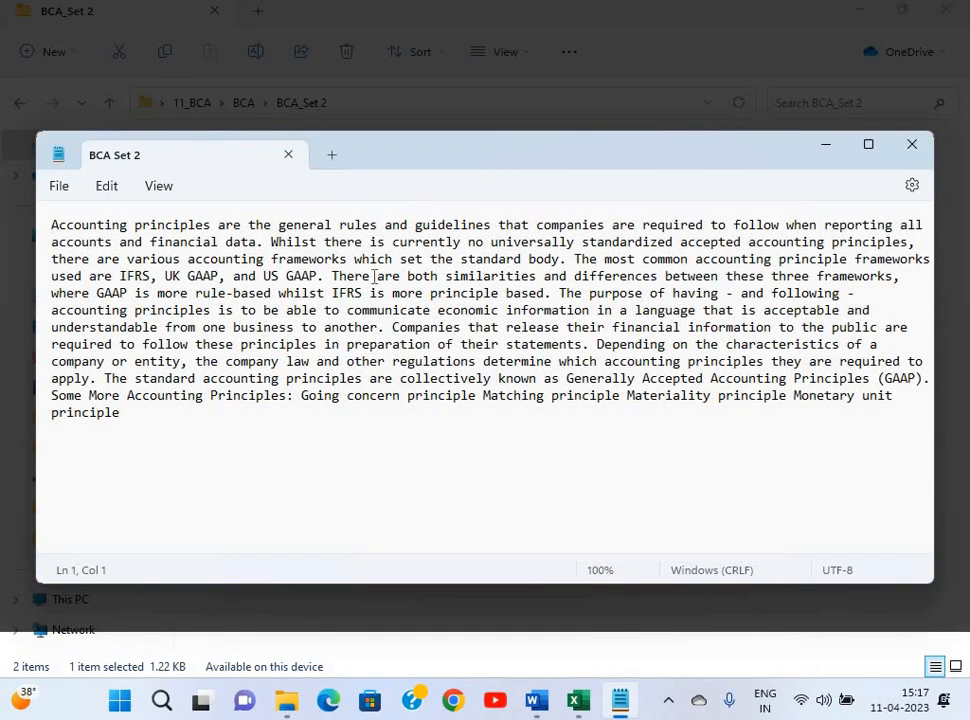
click(911, 148)
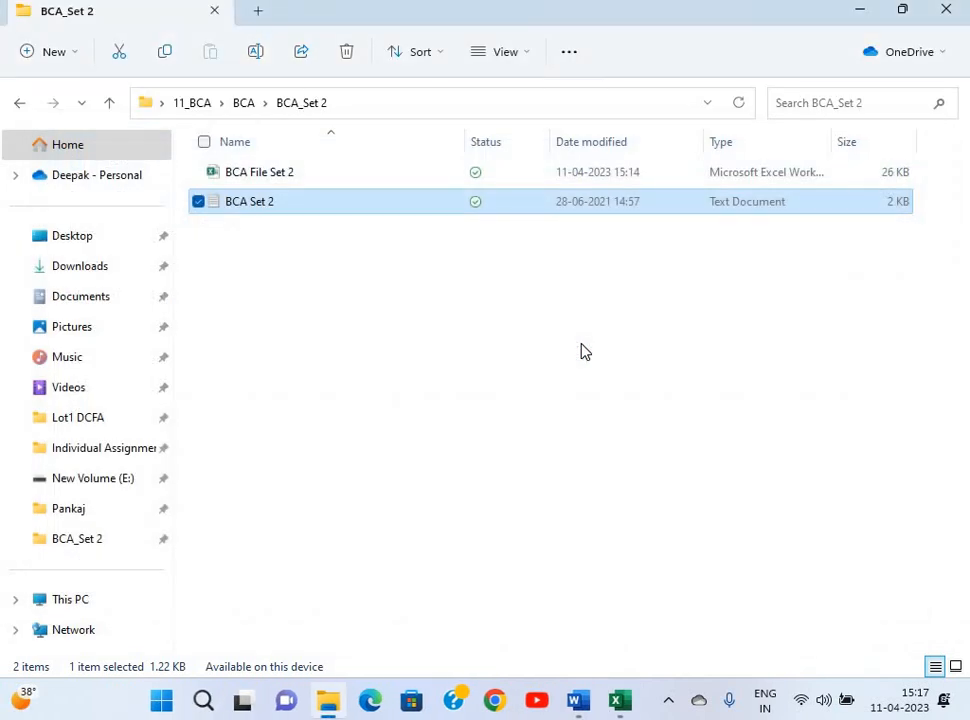
click(296, 309)
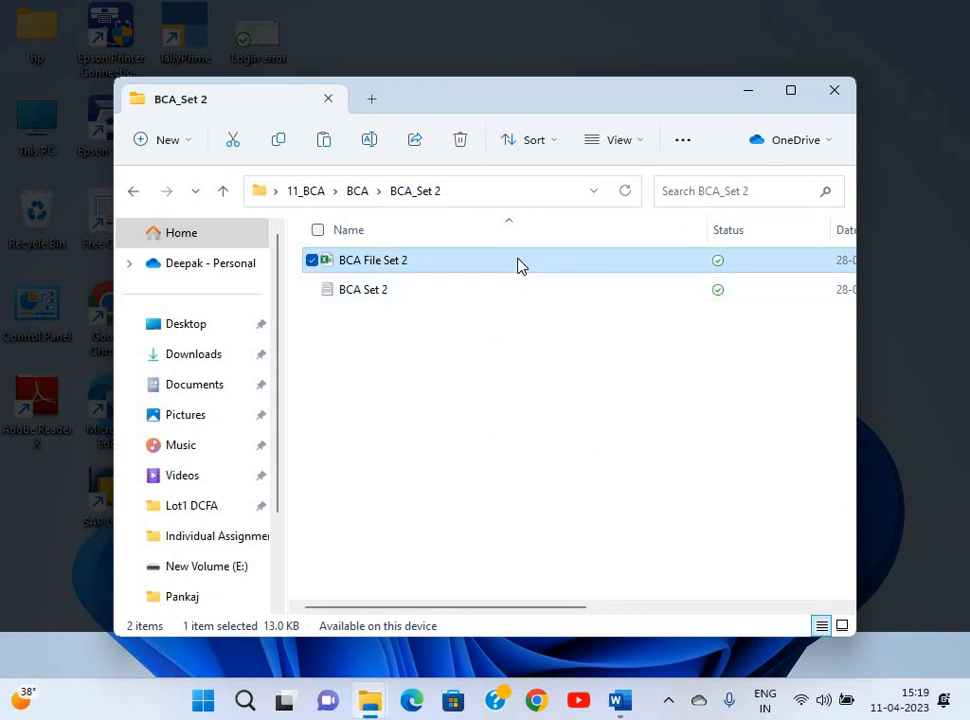
Open the blank BCA File Set 2 exercise workbook maximized and check Discount % cells F2 and F13.
double_click(518, 263)
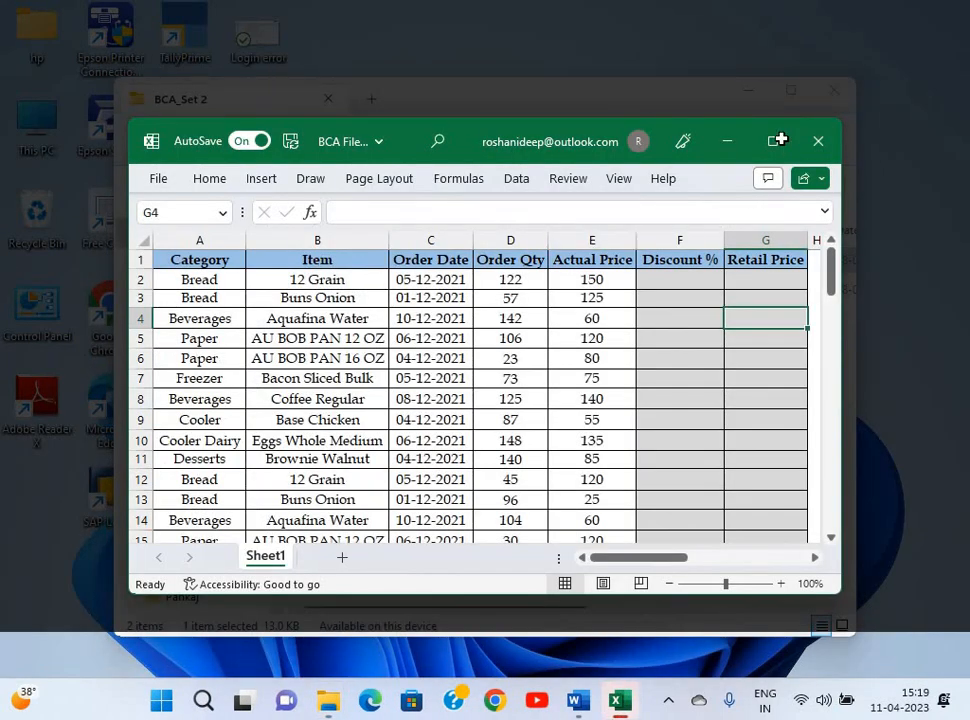
click(780, 140)
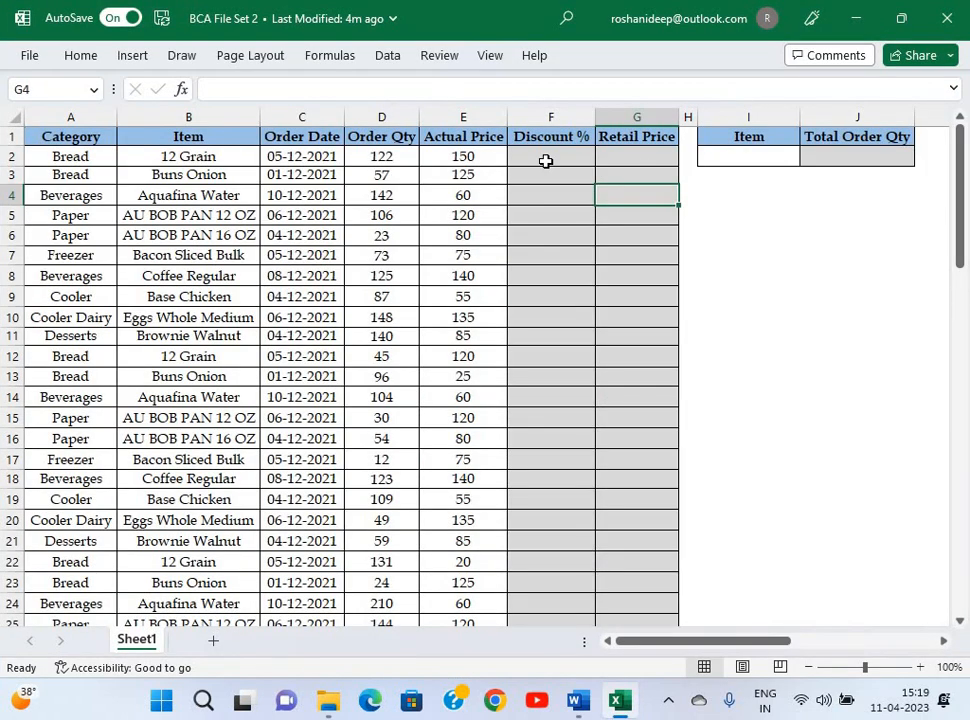
click(546, 161)
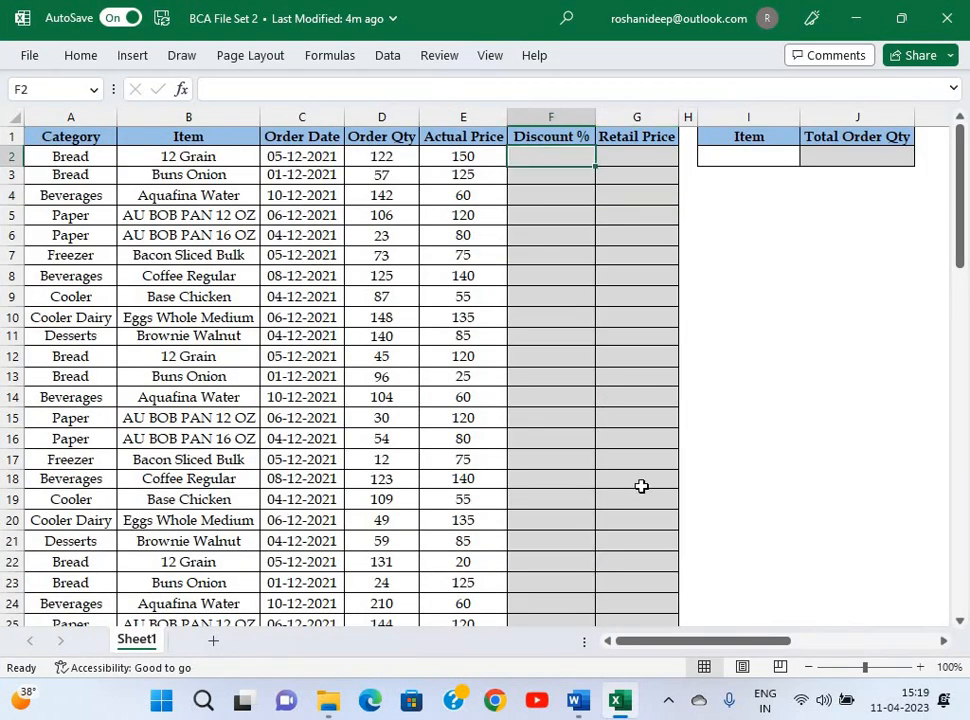
click(546, 380)
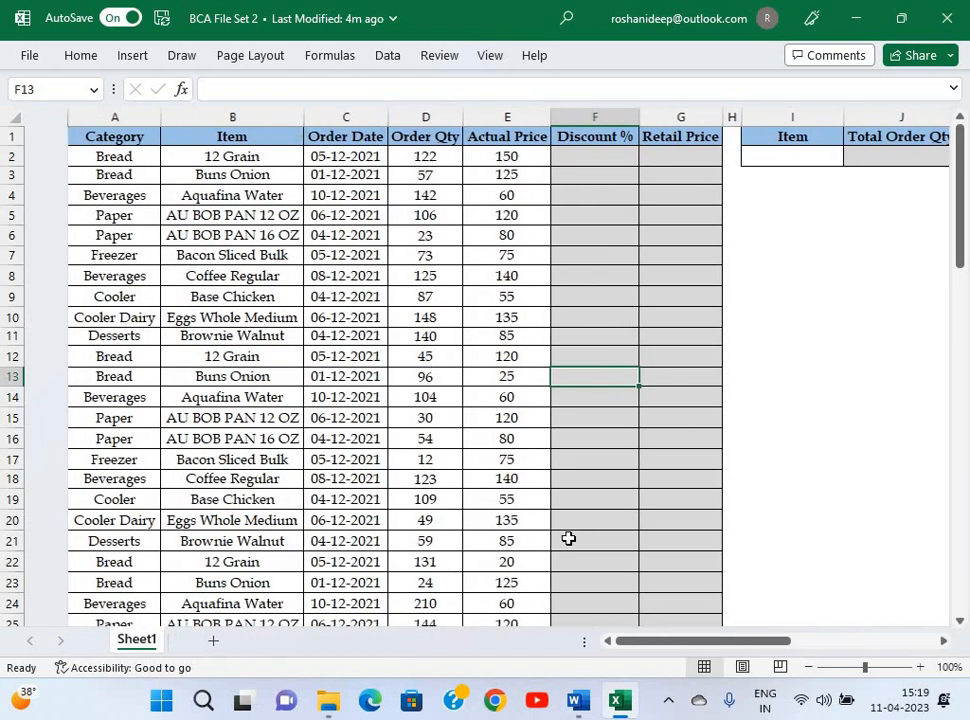
key(alt+Tab)
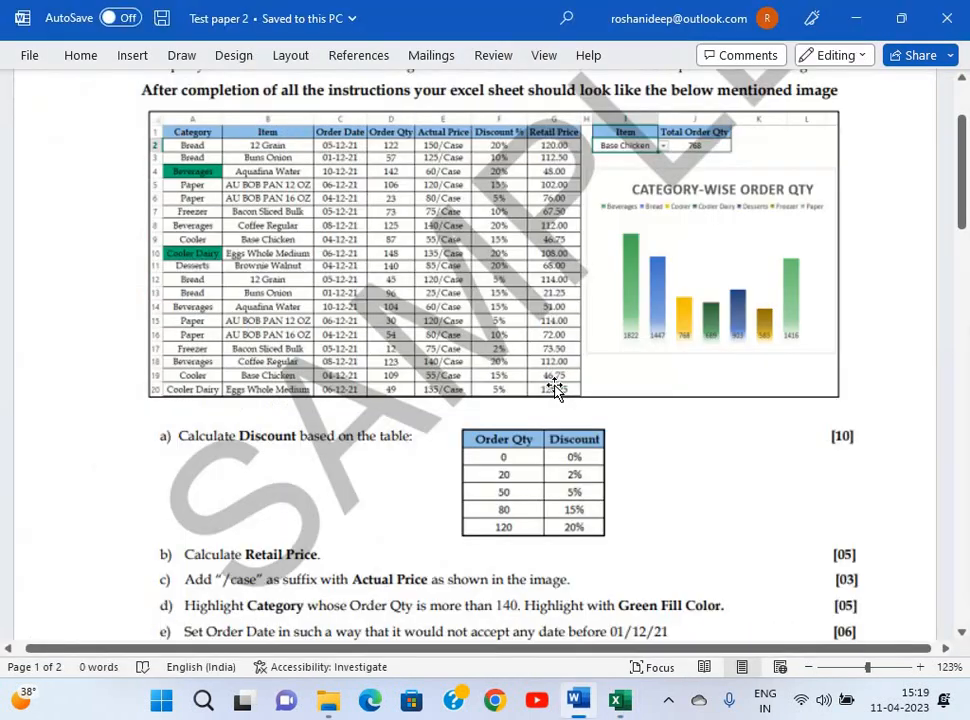
Read the Discount table and tasks a) to h) in Test paper 2.
scroll(555, 388, down, 4)
ctrl+scroll(555, 388, up, 5)
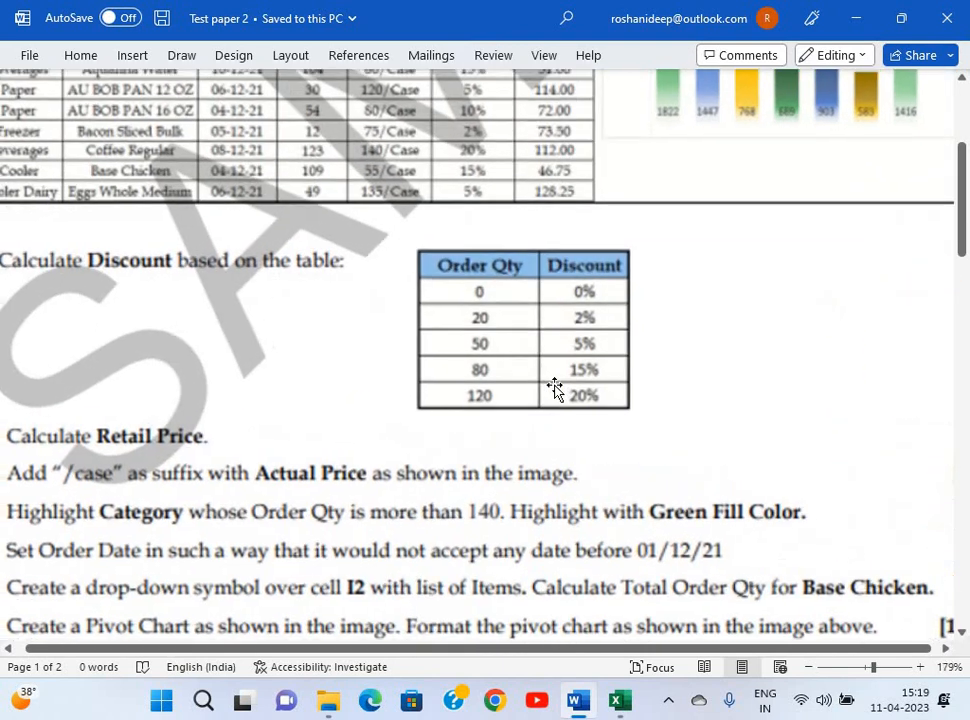
ctrl+scroll(303, 325, down, 2)
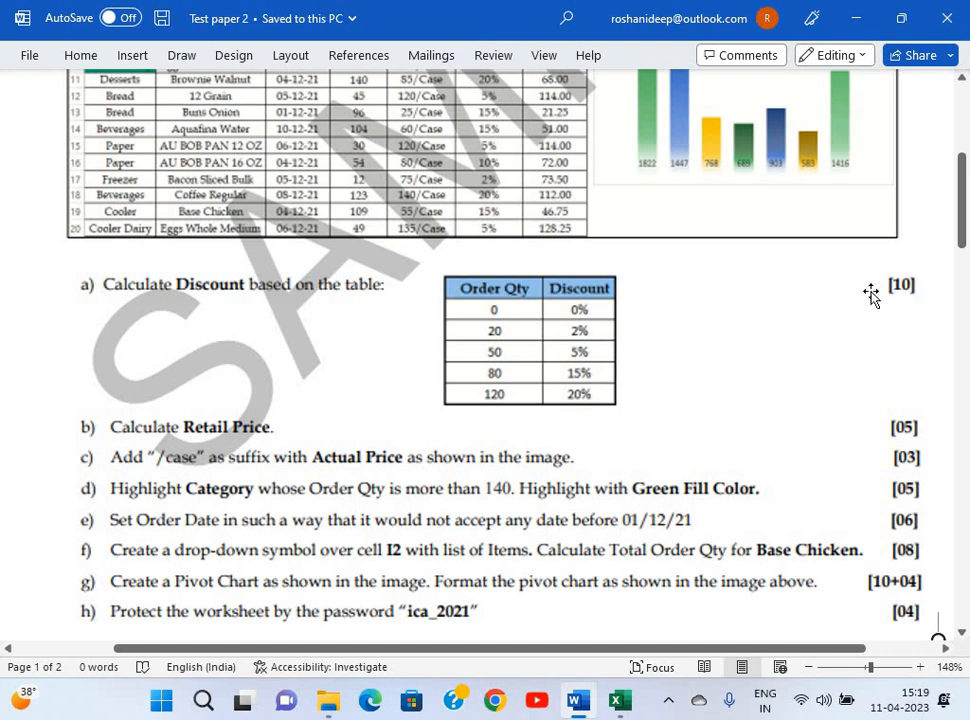
key(alt+Tab)
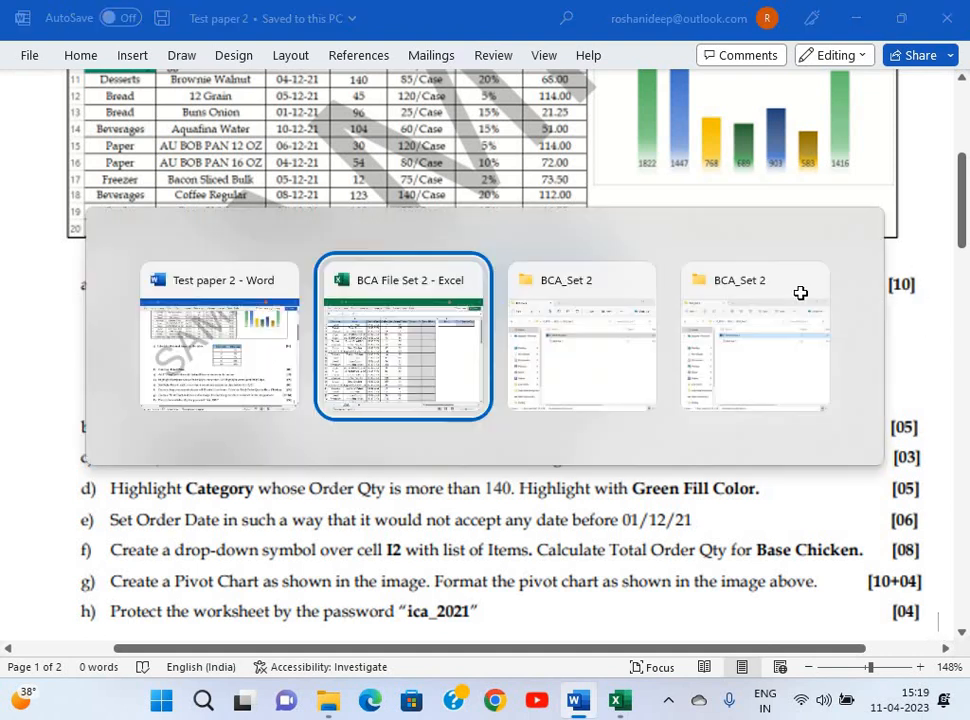
View the Order Qty / Discount % table in Q7:R12, then start a VLOOKUP in F2.
scroll(800, 292, right, 5)
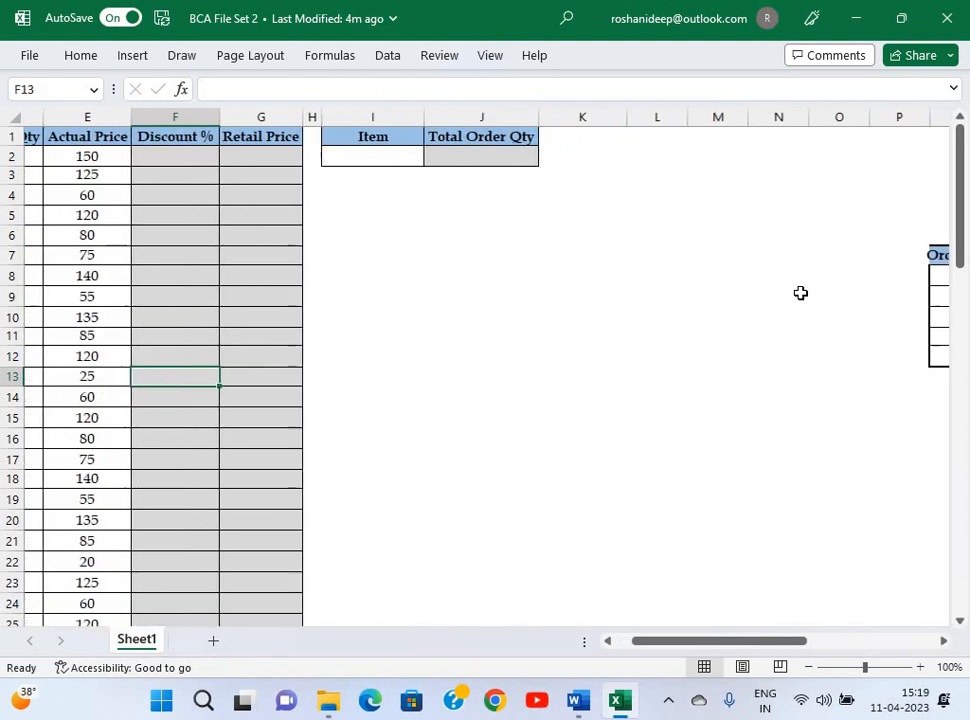
scroll(770, 295, right, 2)
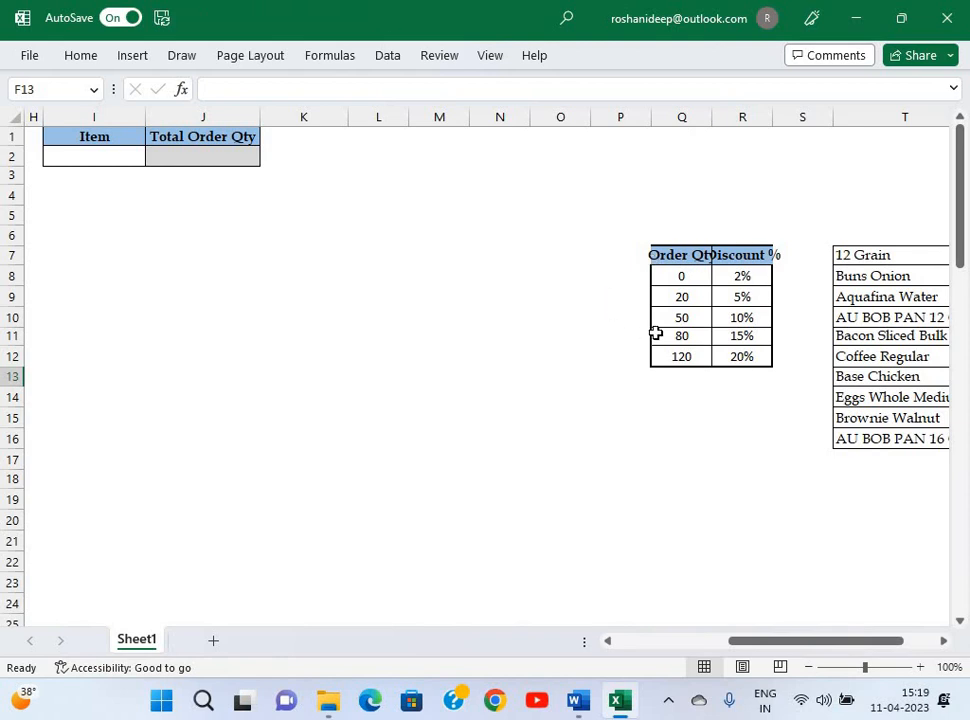
scroll(512, 307, left, 5)
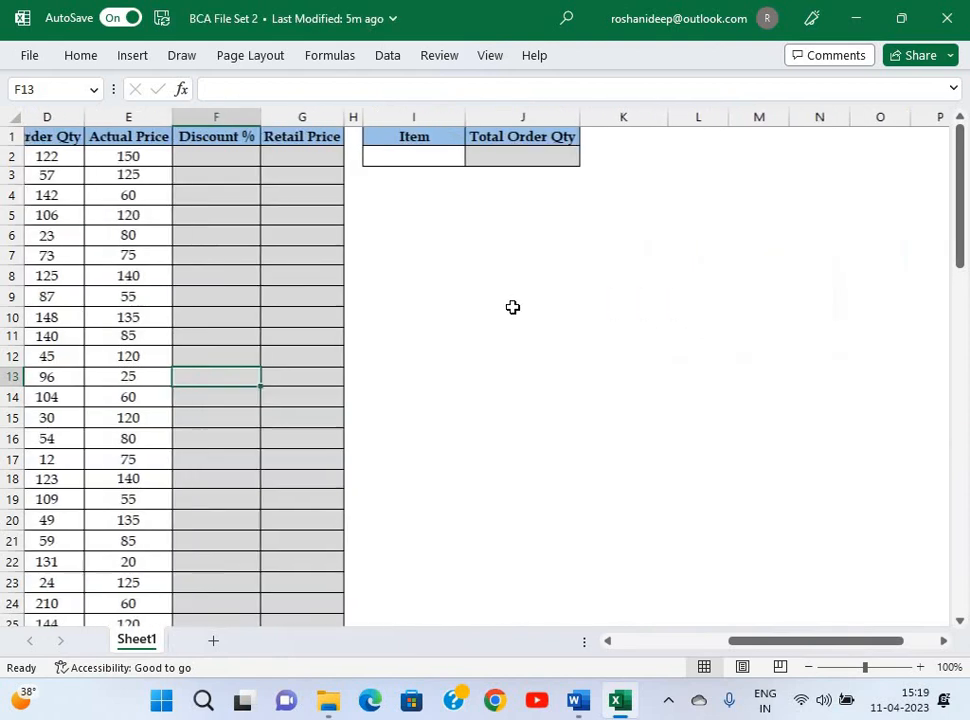
click(322, 160)
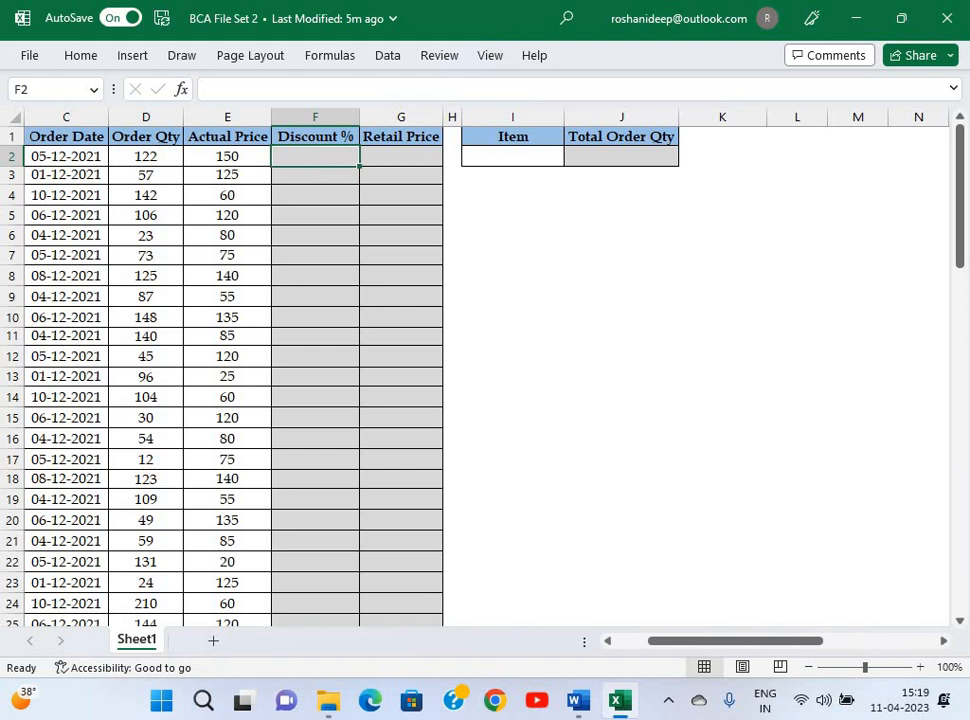
text(=v)
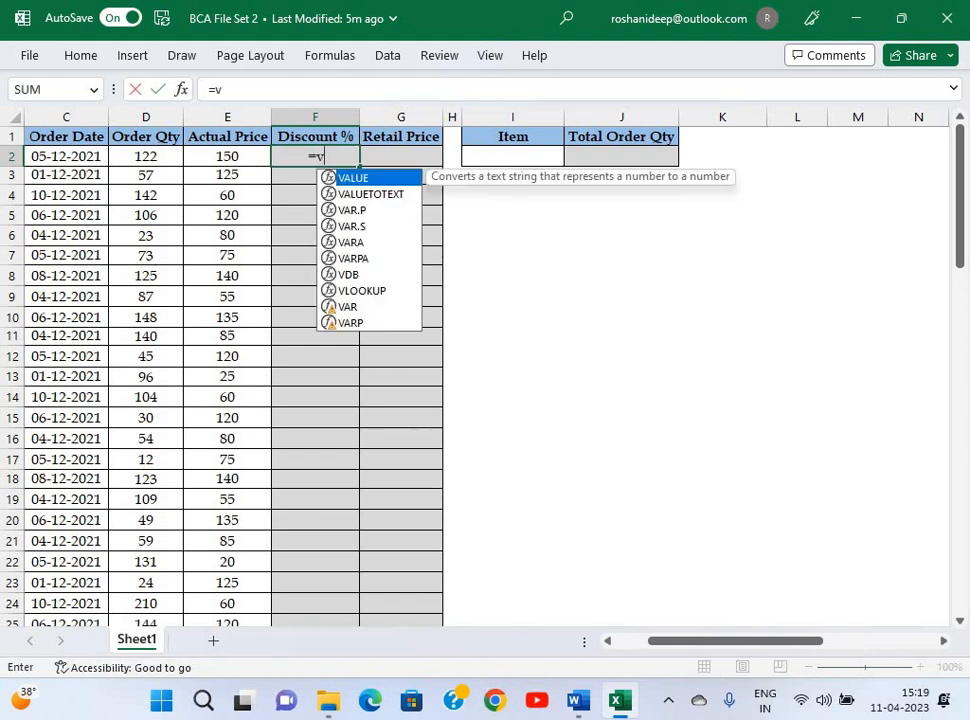
text(lookup)
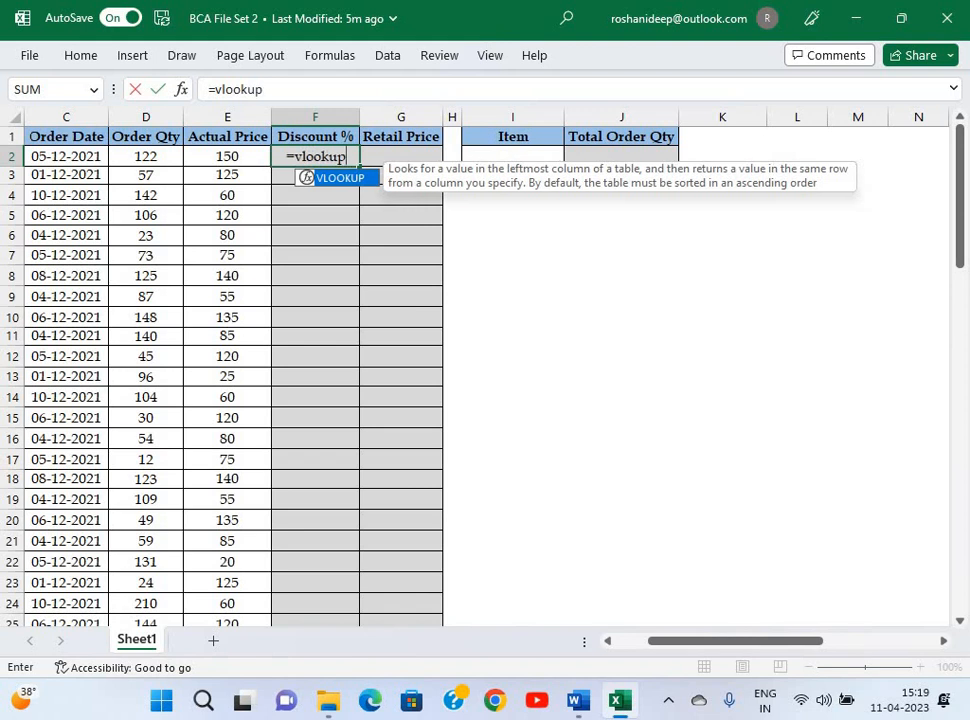
text(()
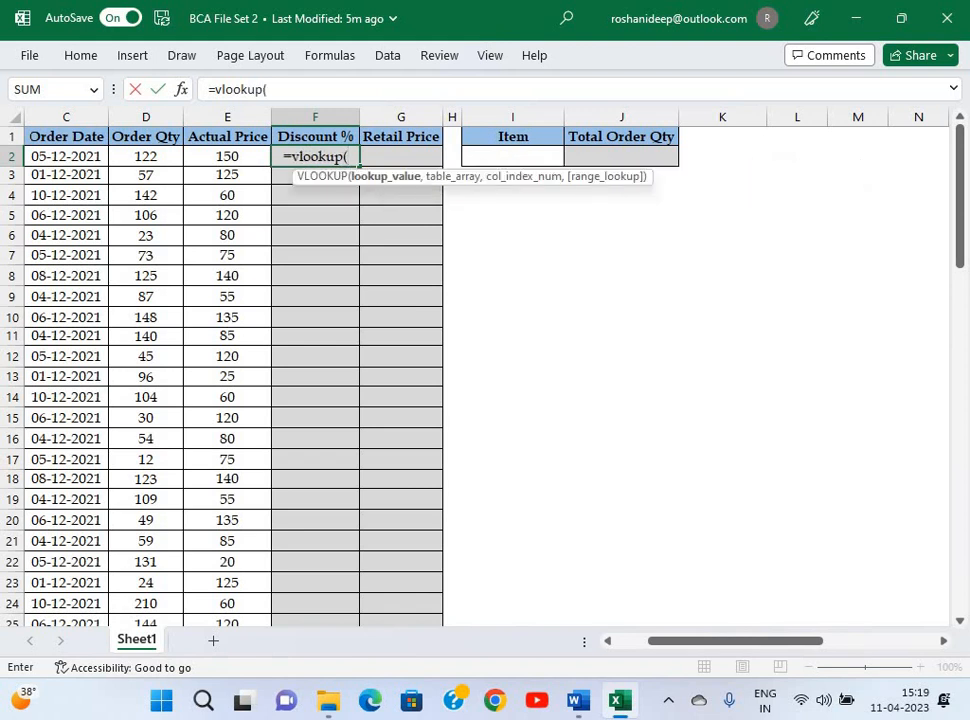
Set the VLOOKUP lookup value to D2 and the table range to Q8:R12.
key(ctrl+a)
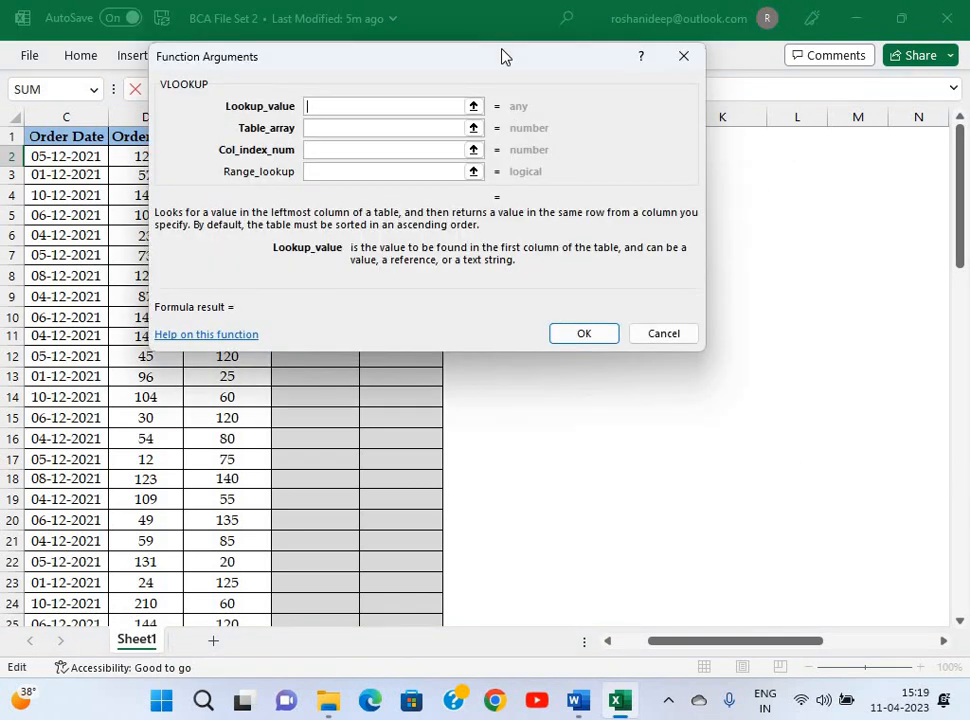
drag(500, 60, 725, 249)
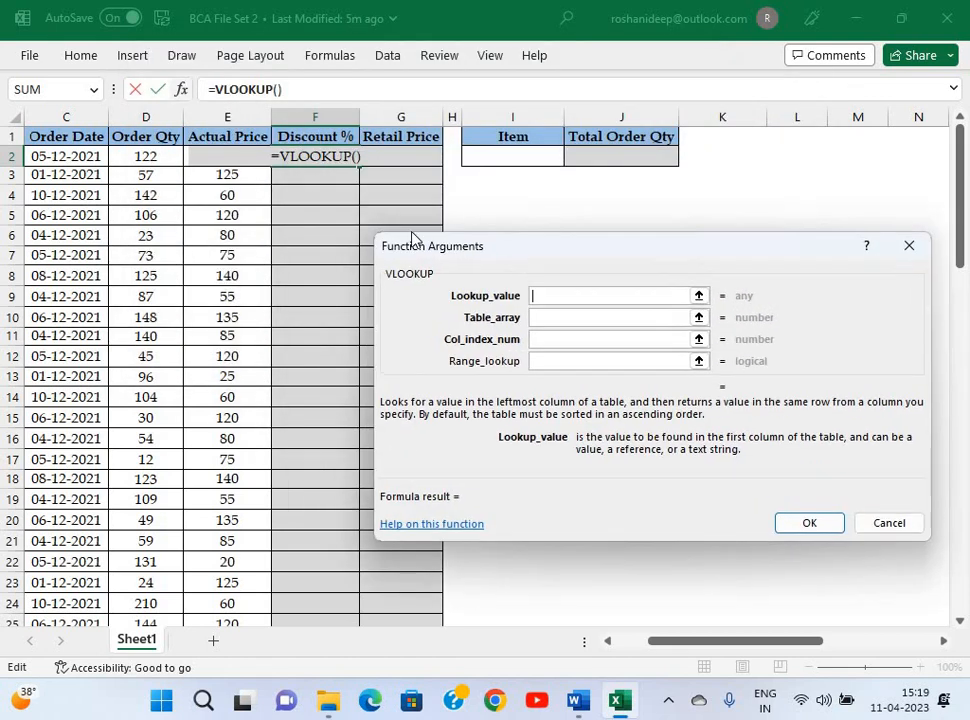
click(143, 155)
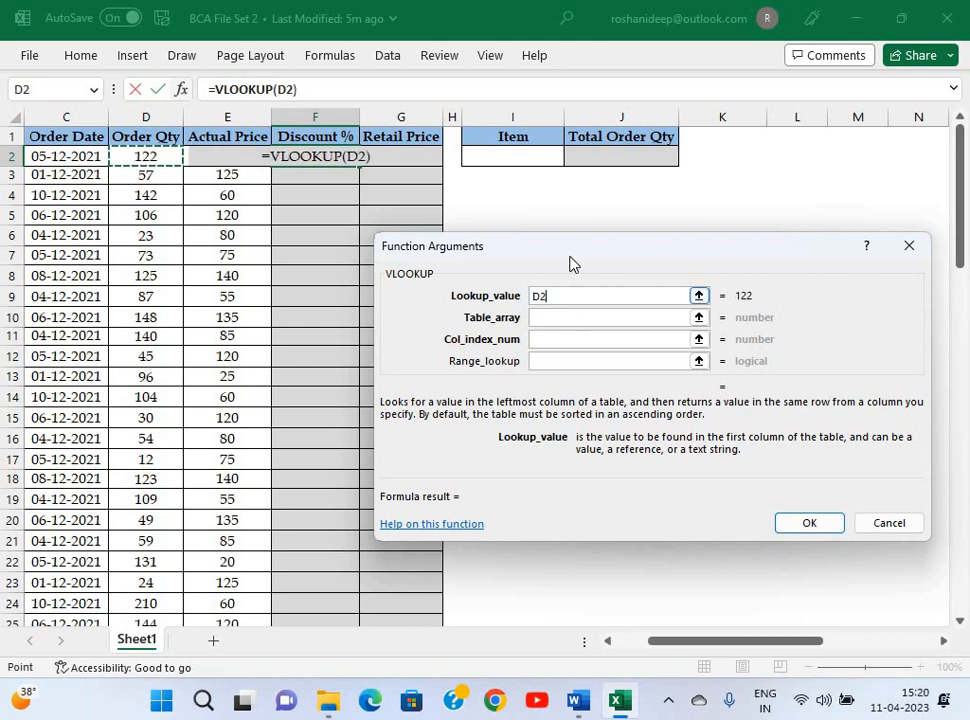
drag(552, 240, 533, 218)
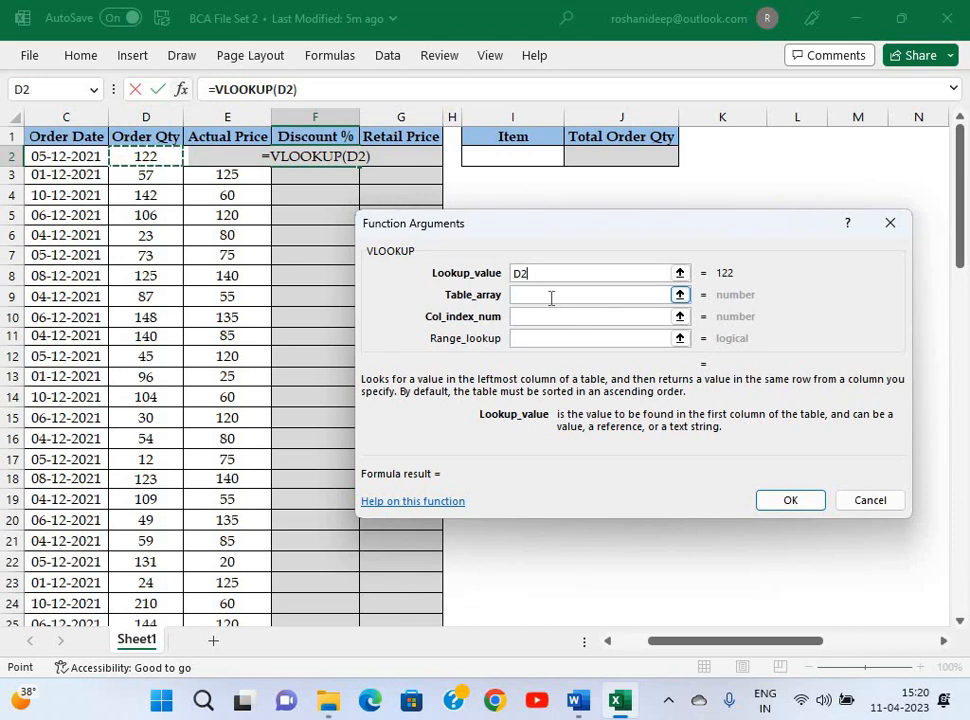
click(551, 297)
drag(719, 644, 797, 644)
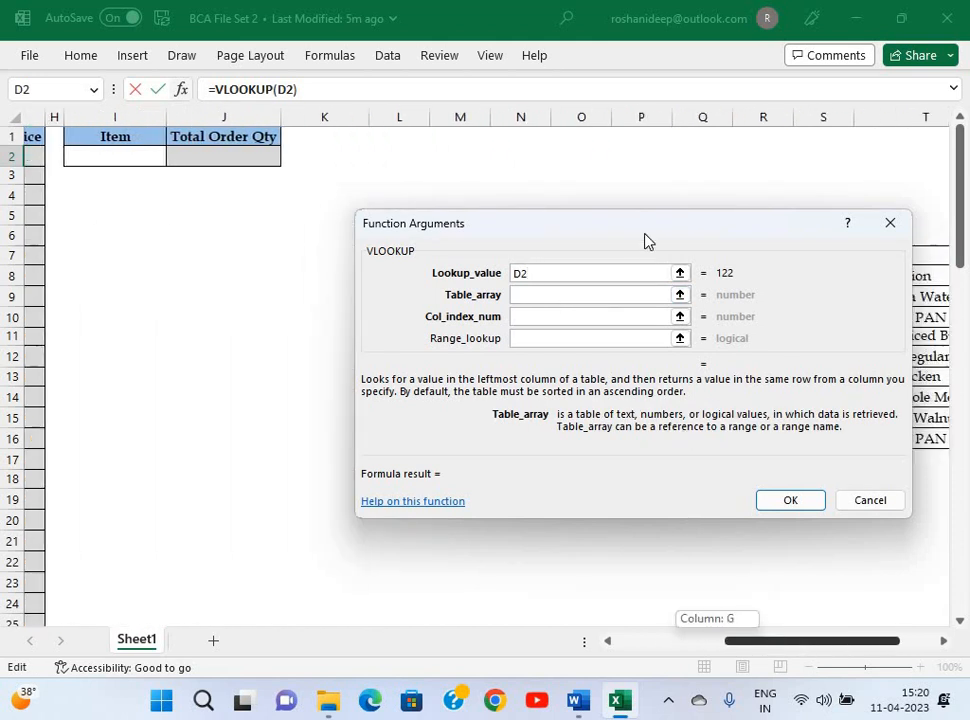
drag(542, 260, 510, 414)
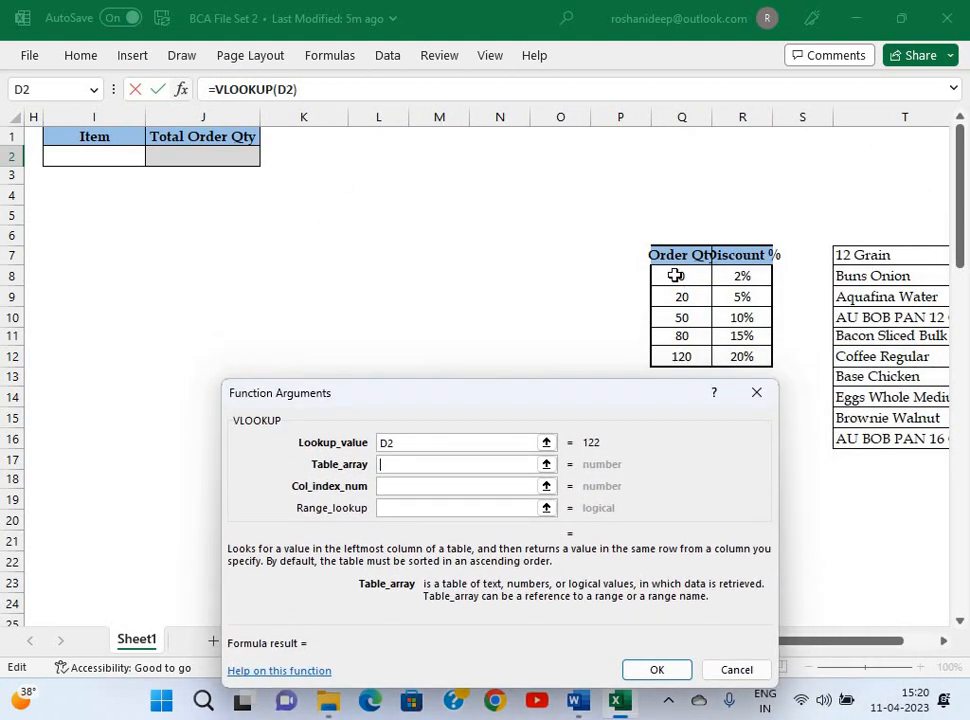
drag(676, 275, 737, 353)
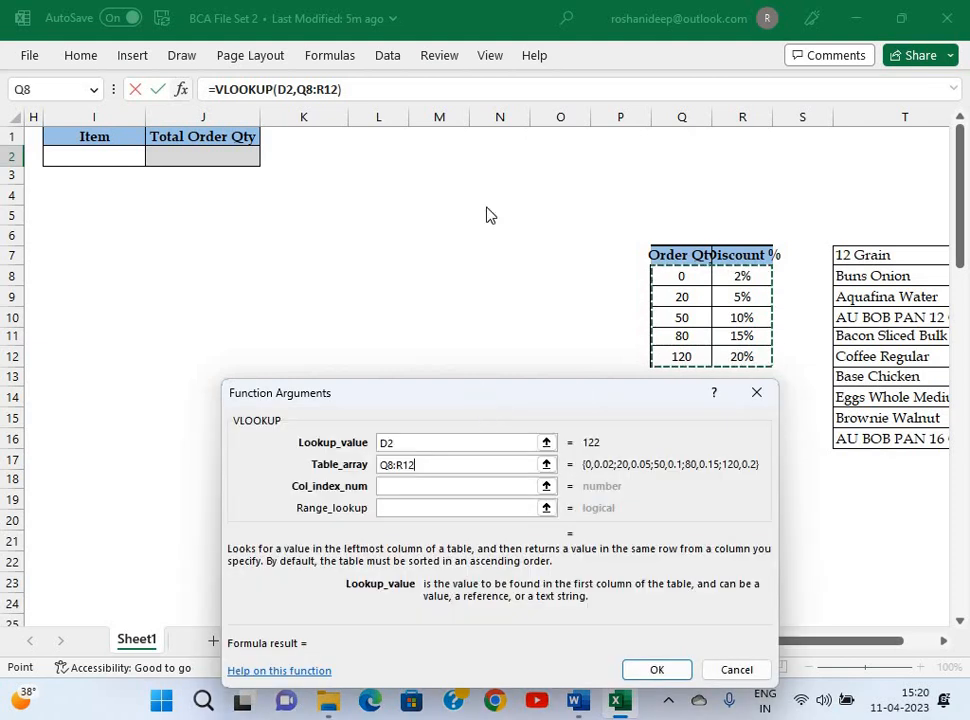
drag(460, 394, 468, 186)
Set column index 2 and match type 1, lock the range as $Q$8:$R$12, and fill column F.
click(439, 280)
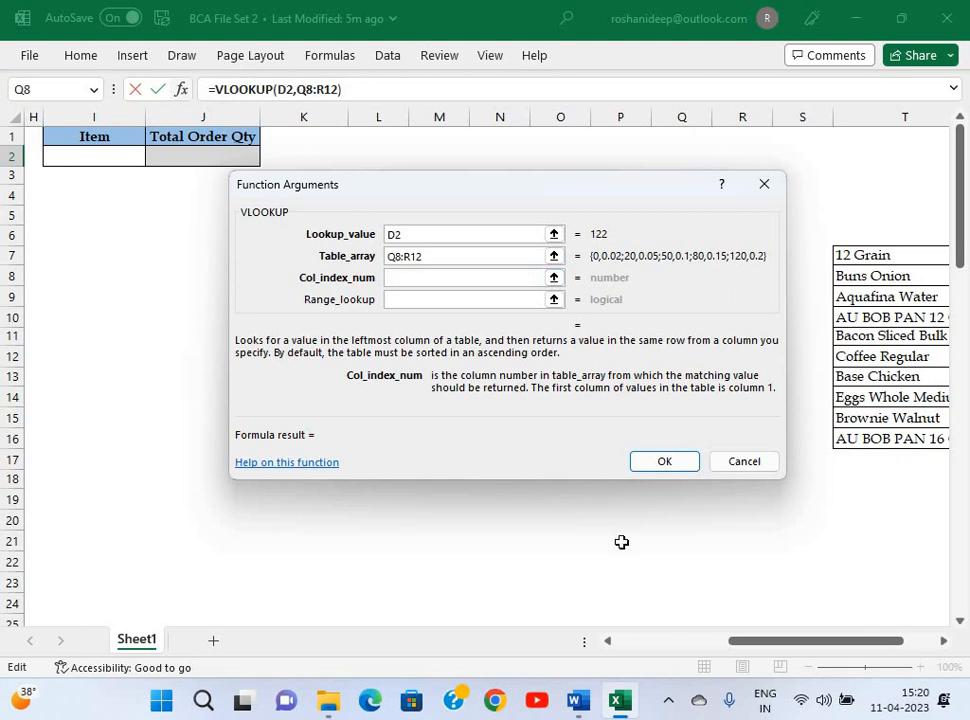
drag(572, 181, 387, 184)
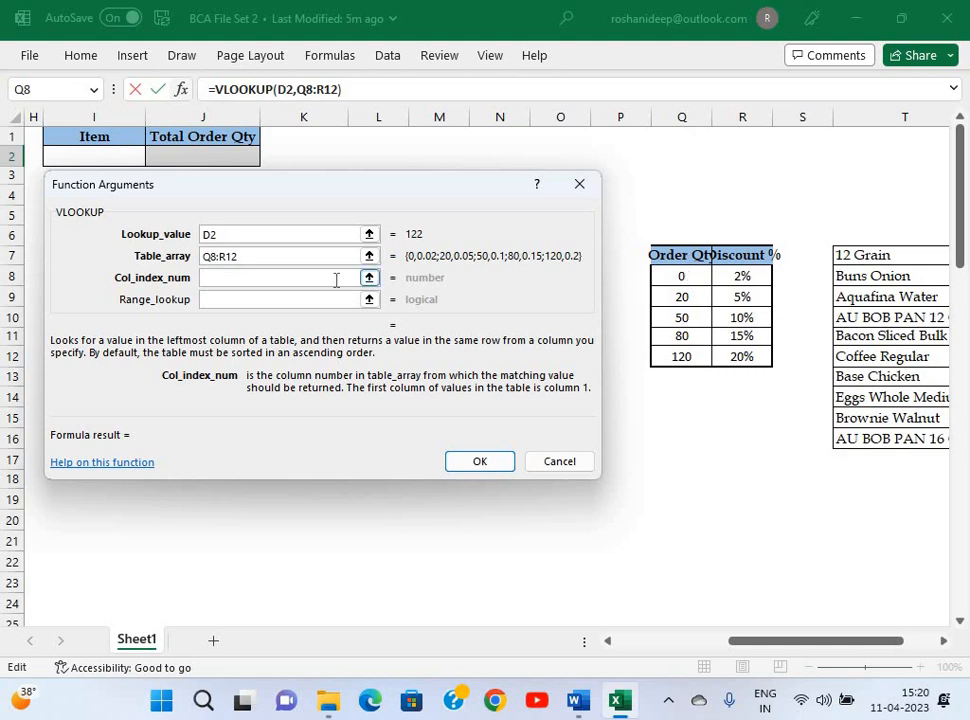
text(2)
click(309, 302)
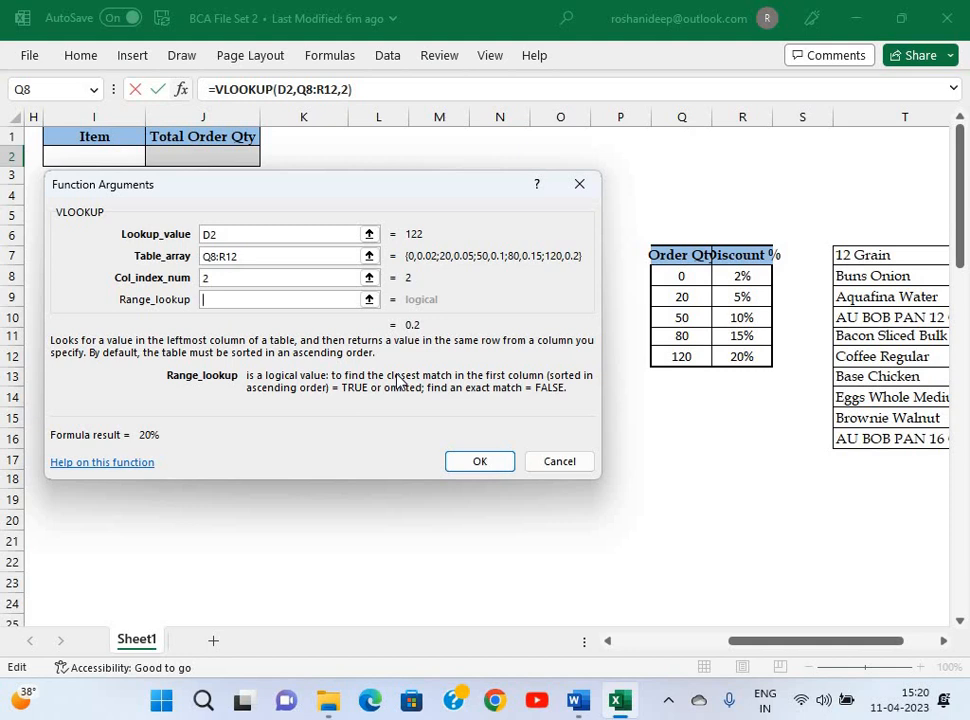
text(1)
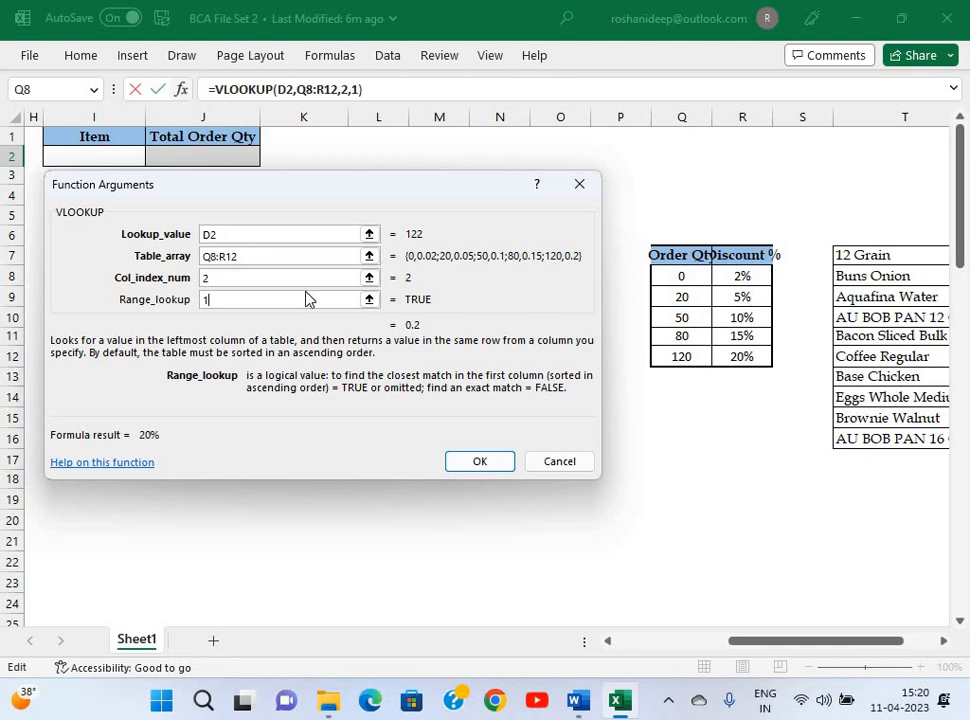
click(147, 253)
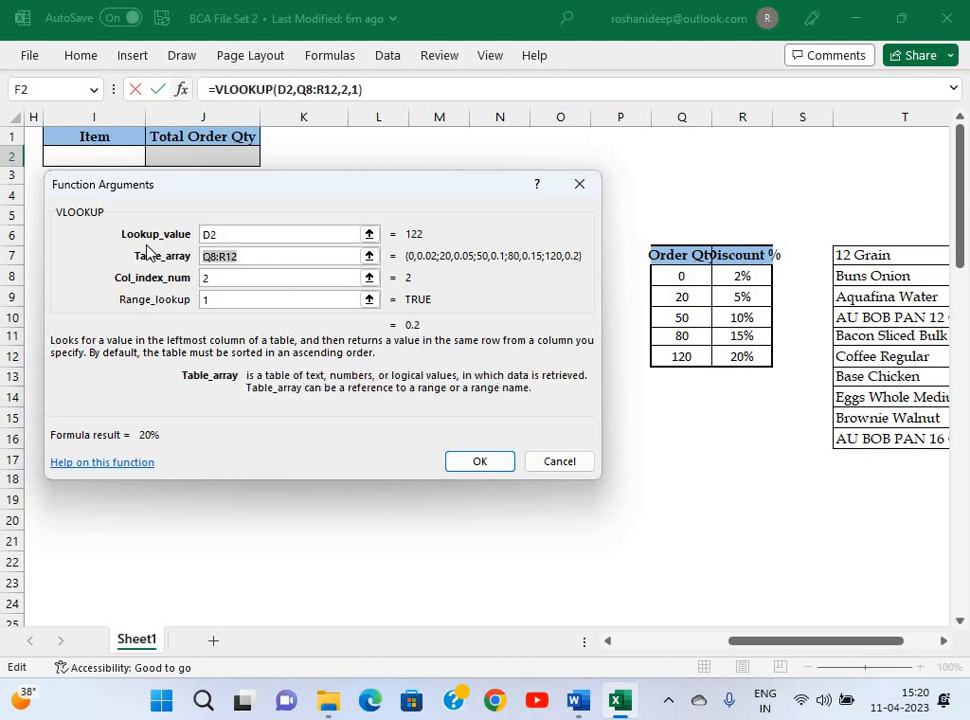
key(F4)
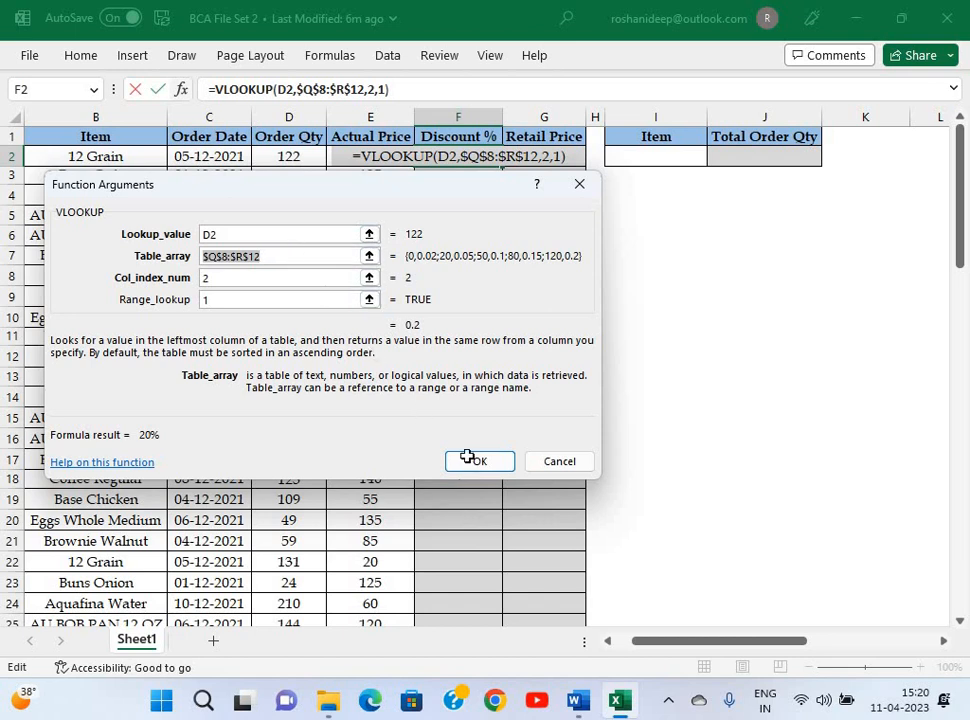
key(Return)
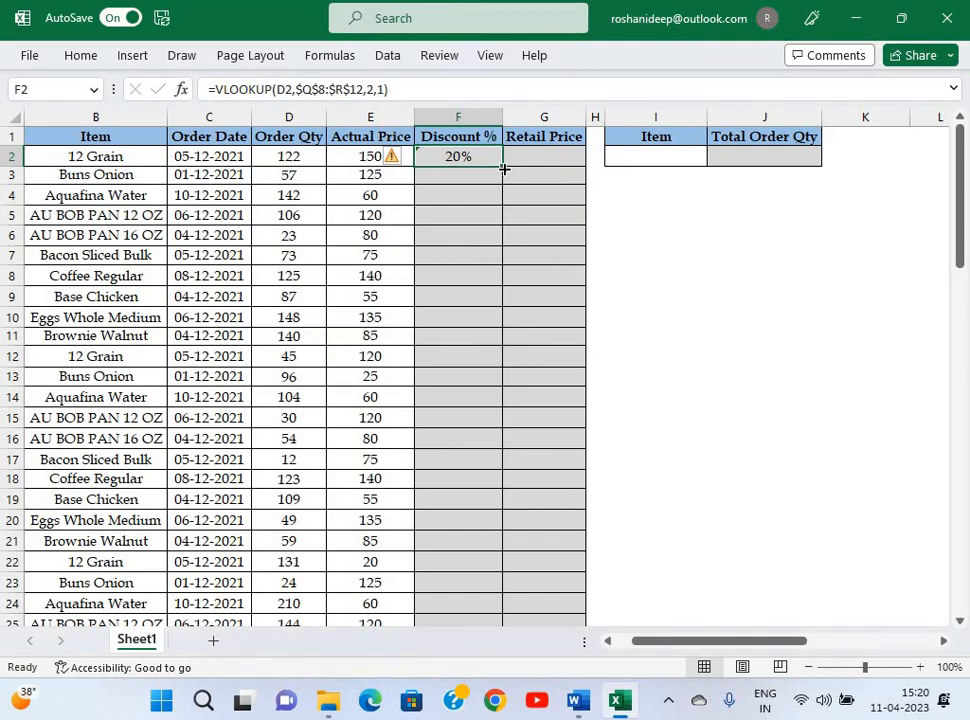
double_click(503, 168)
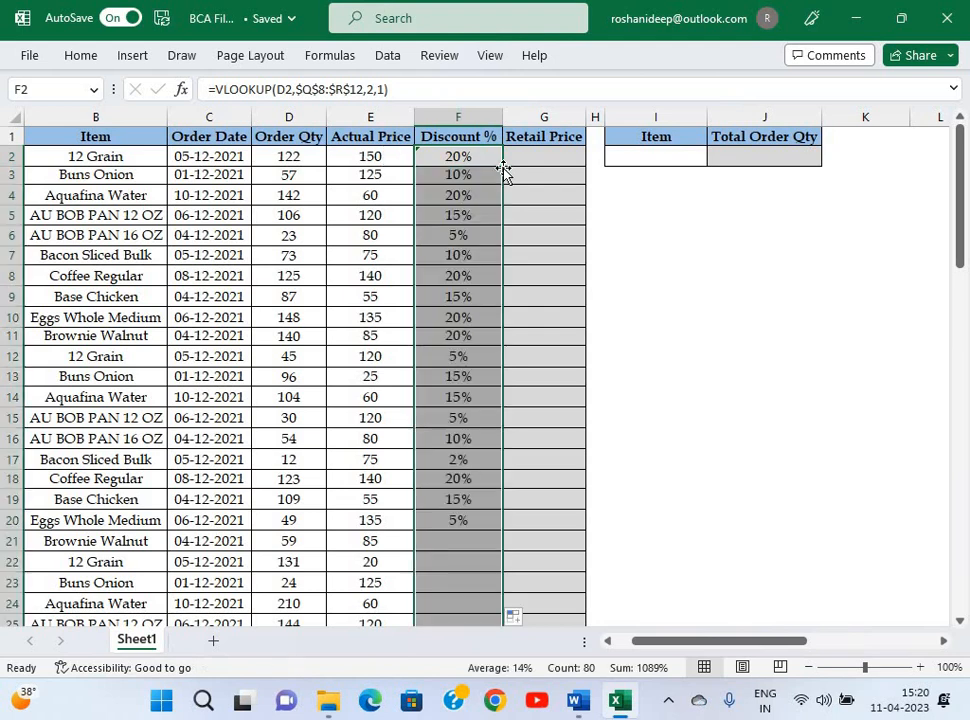
click(478, 274)
scroll(477, 274, up, 1)
scroll(477, 274, left, 2)
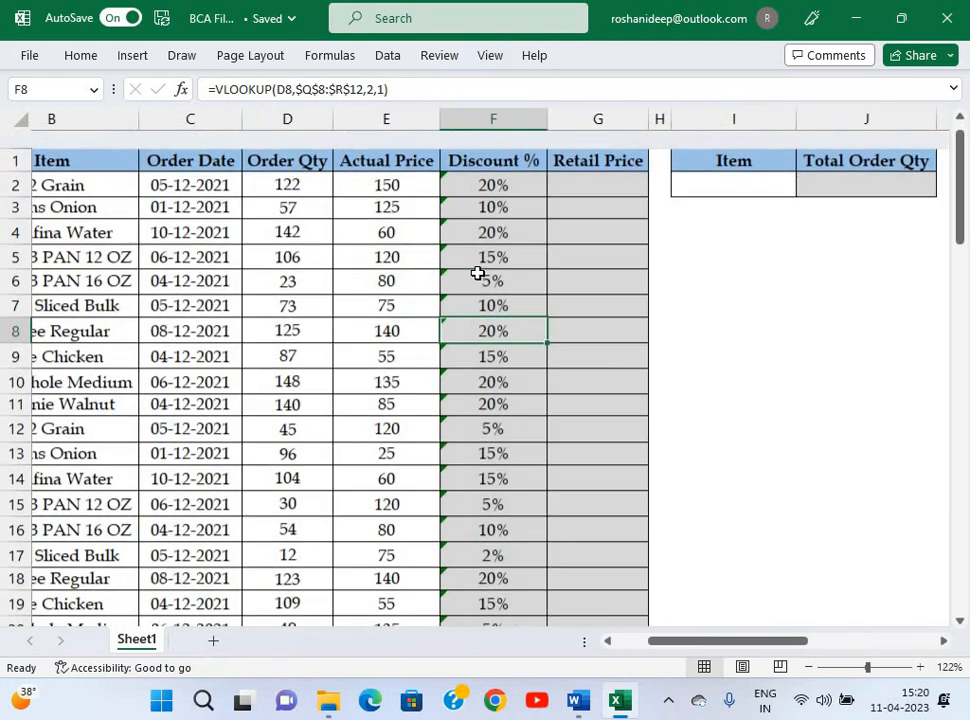
key(alt+Tab)
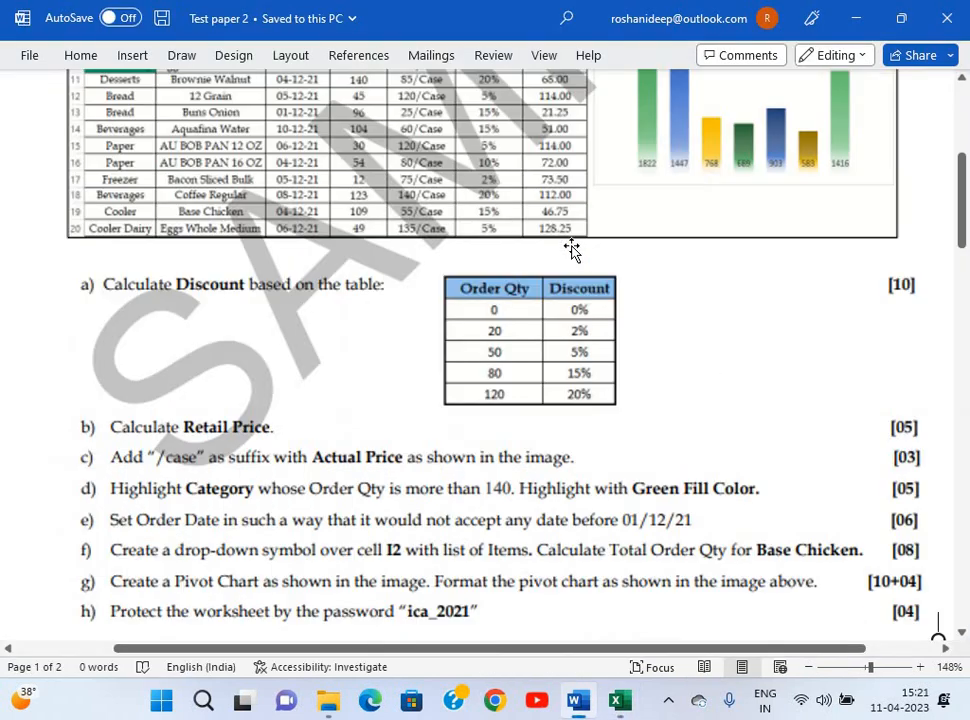
scroll(571, 249, up, 3)
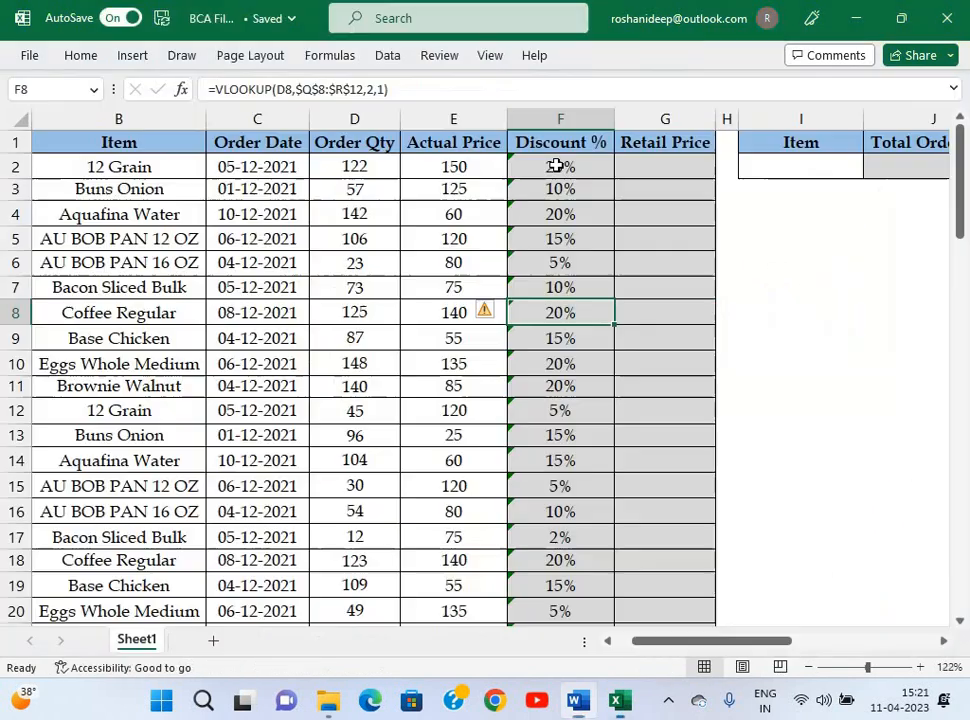
key(alt+Tab)
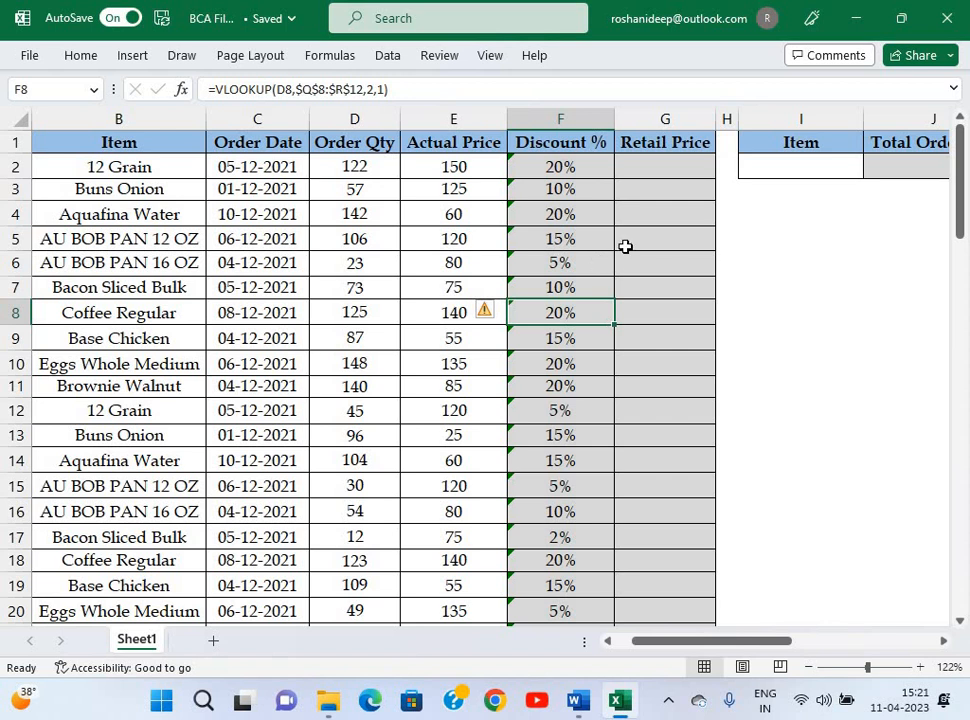
click(673, 175)
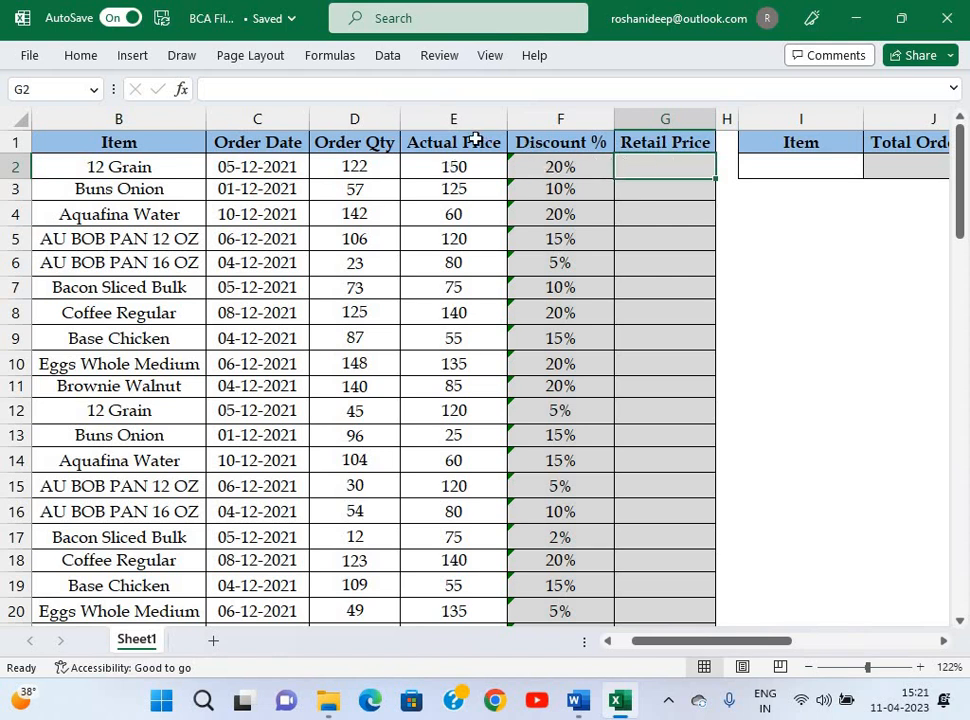
click(456, 163)
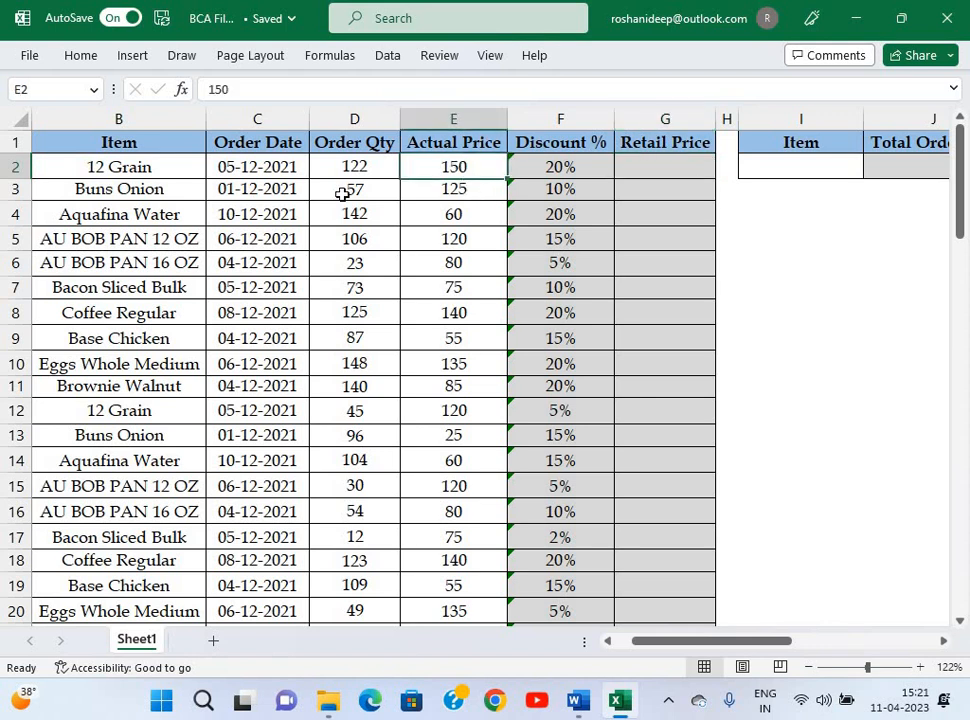
scroll(342, 194, left, 3)
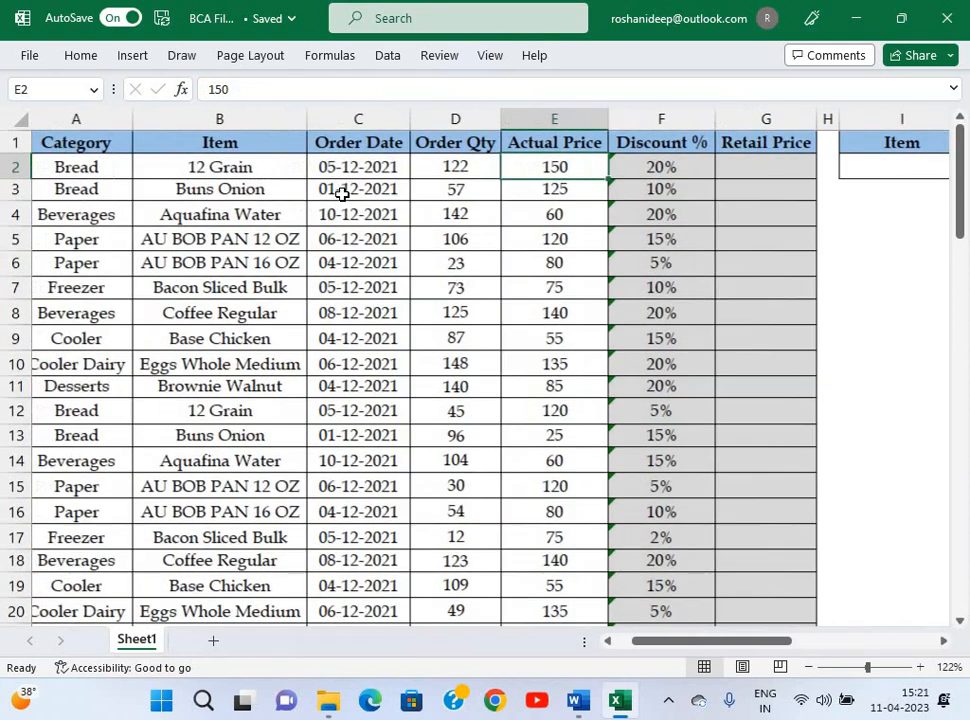
scroll(481, 164, right, 1)
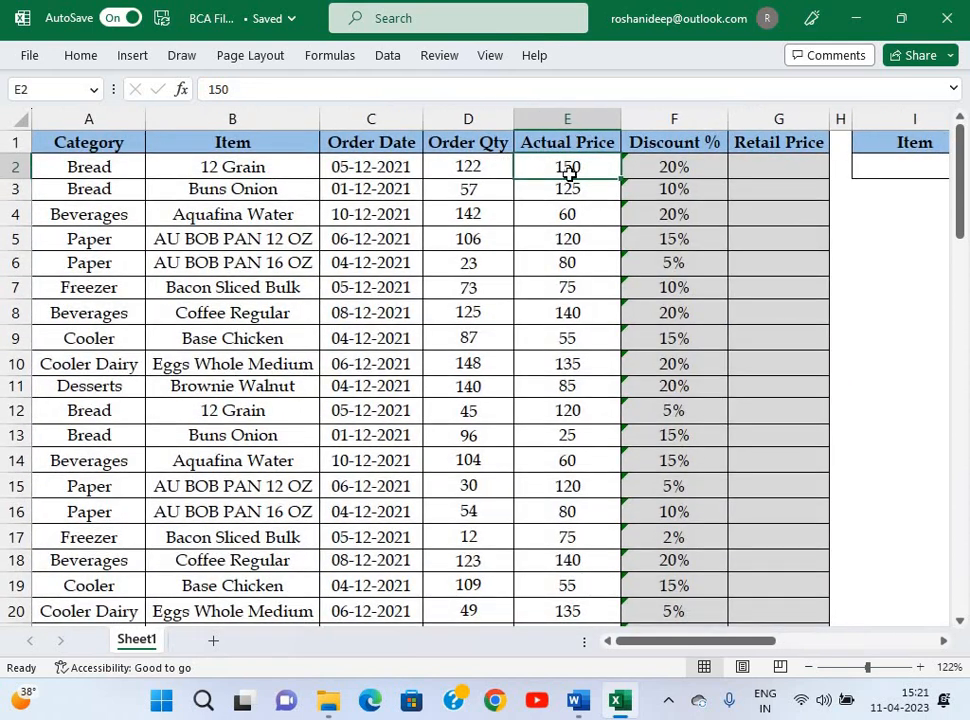
key(Left)
click(569, 173)
Begin a retail price formula in G2, then cancel the unfinished attempt.
click(764, 162)
text(=)
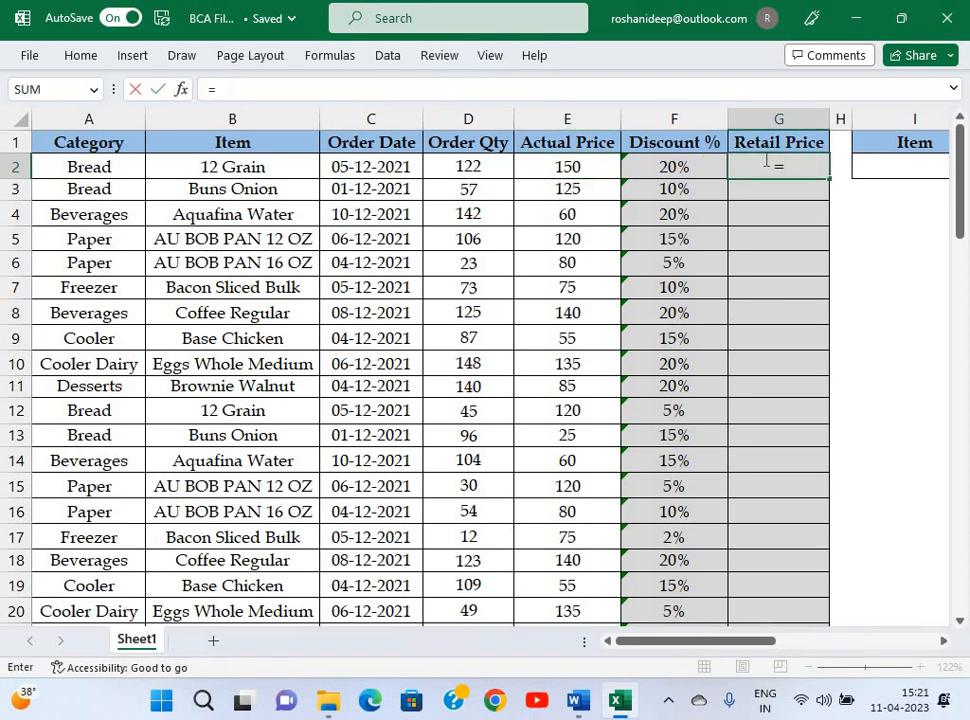
key(Left)
key(Left)
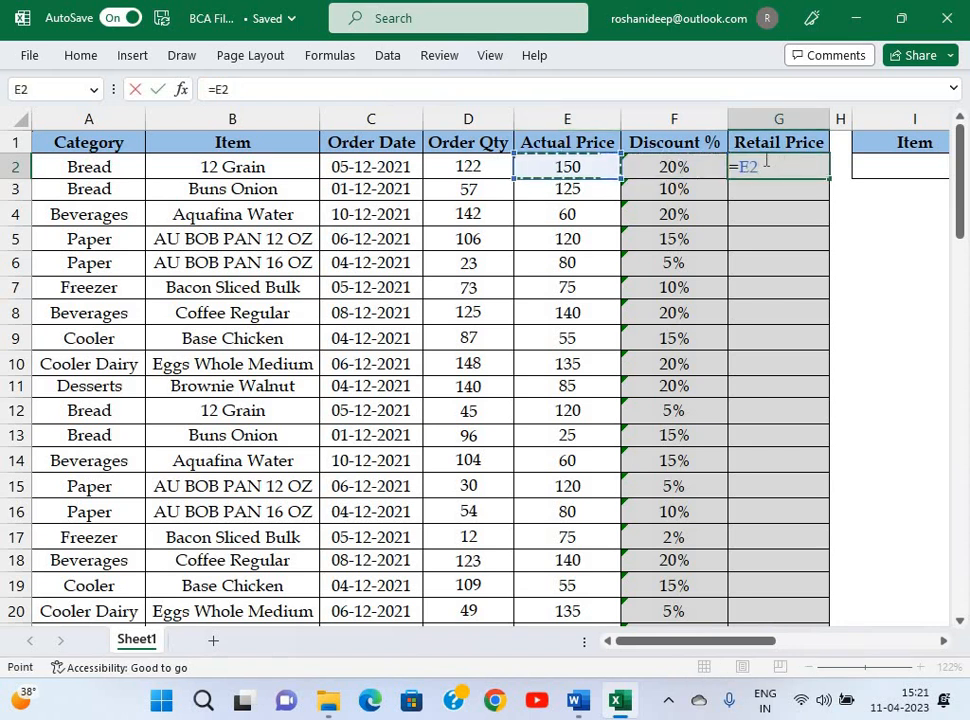
text(-)
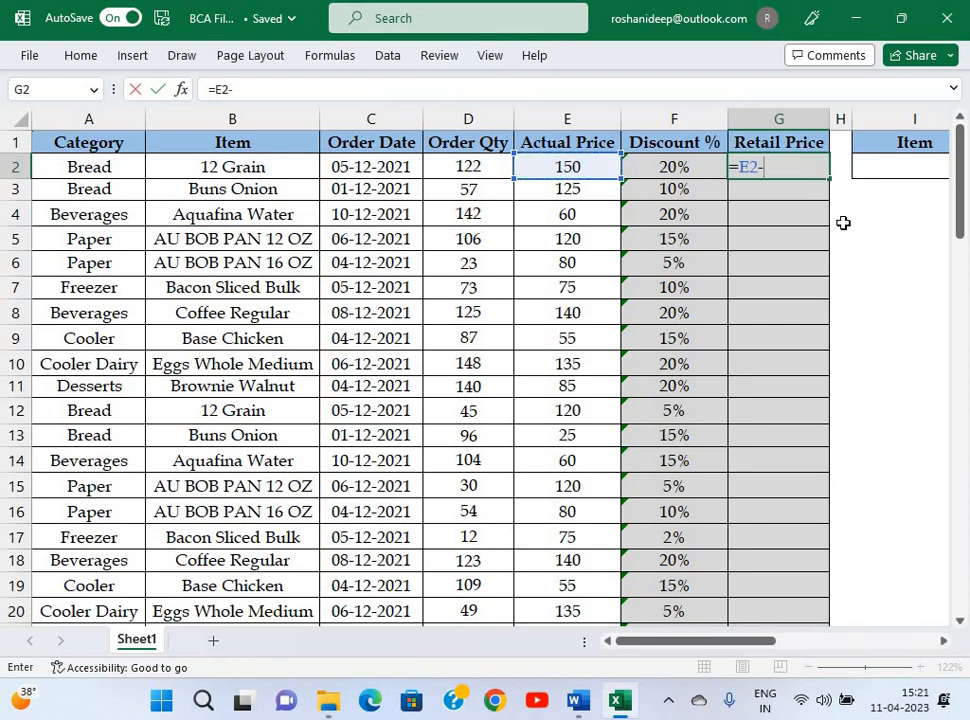
key(Escape)
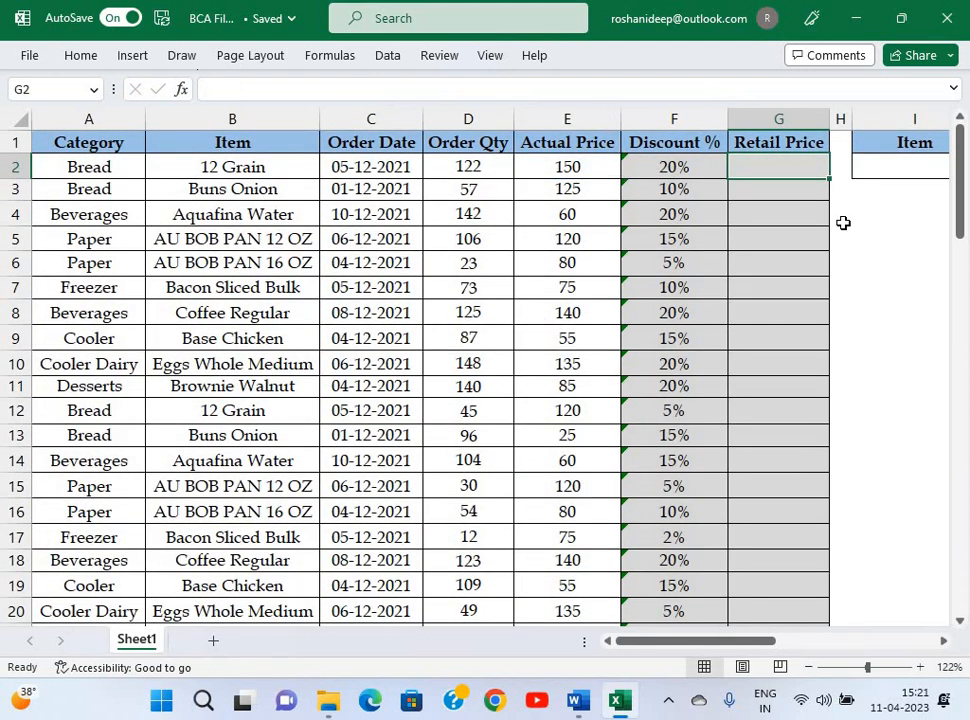
scroll(843, 223, up, 6)
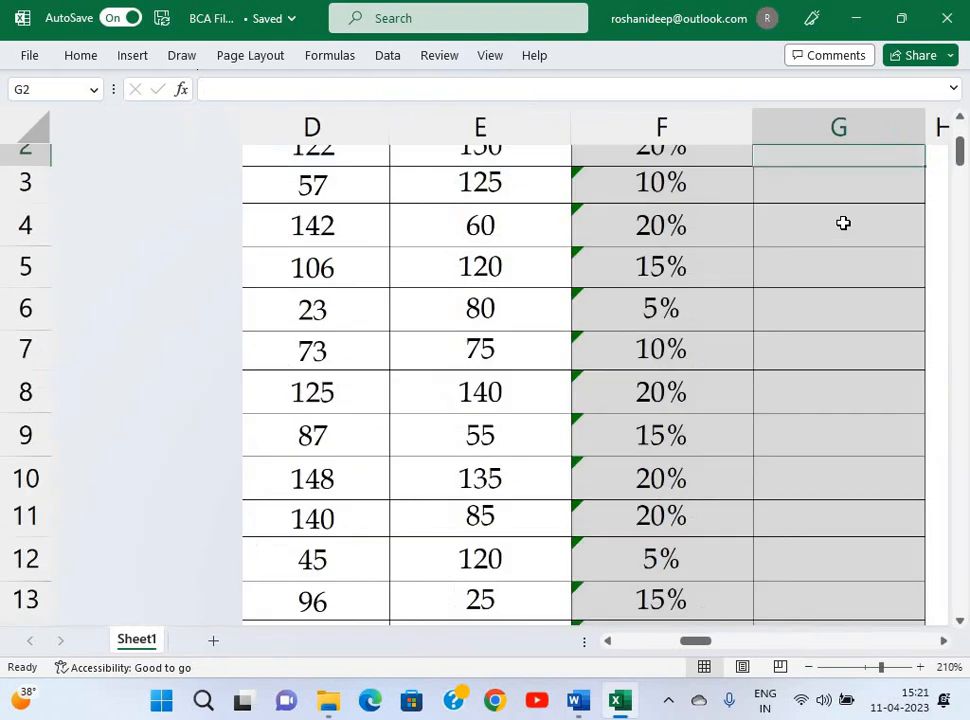
scroll(842, 223, up, 1)
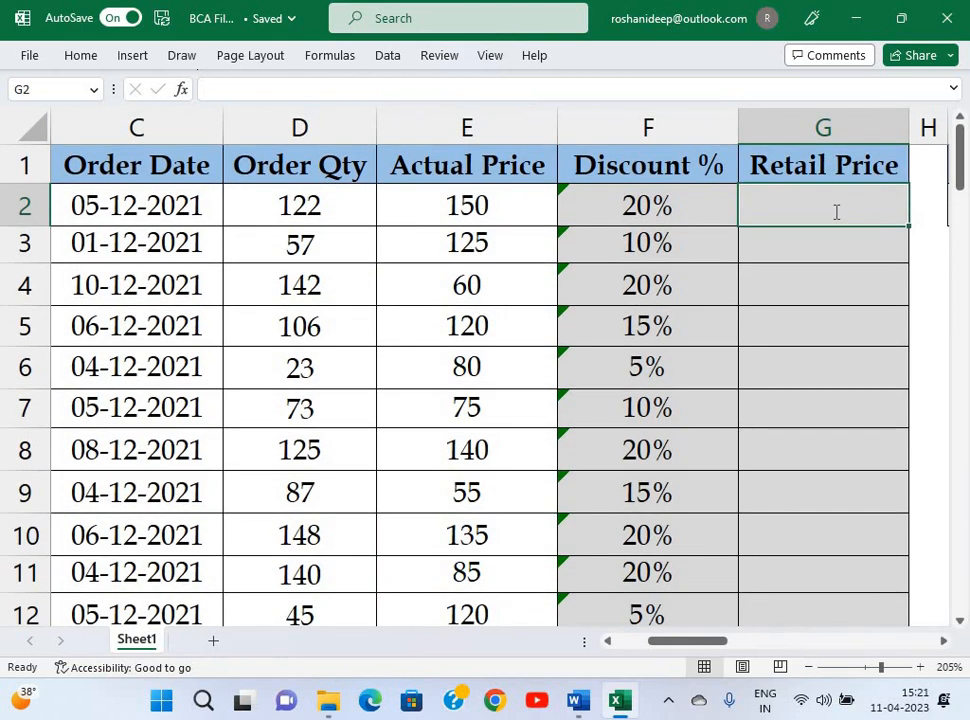
Enter =E2-E2*F2 in G2 and fill it down the Retail Price column.
text(=)
click(467, 197)
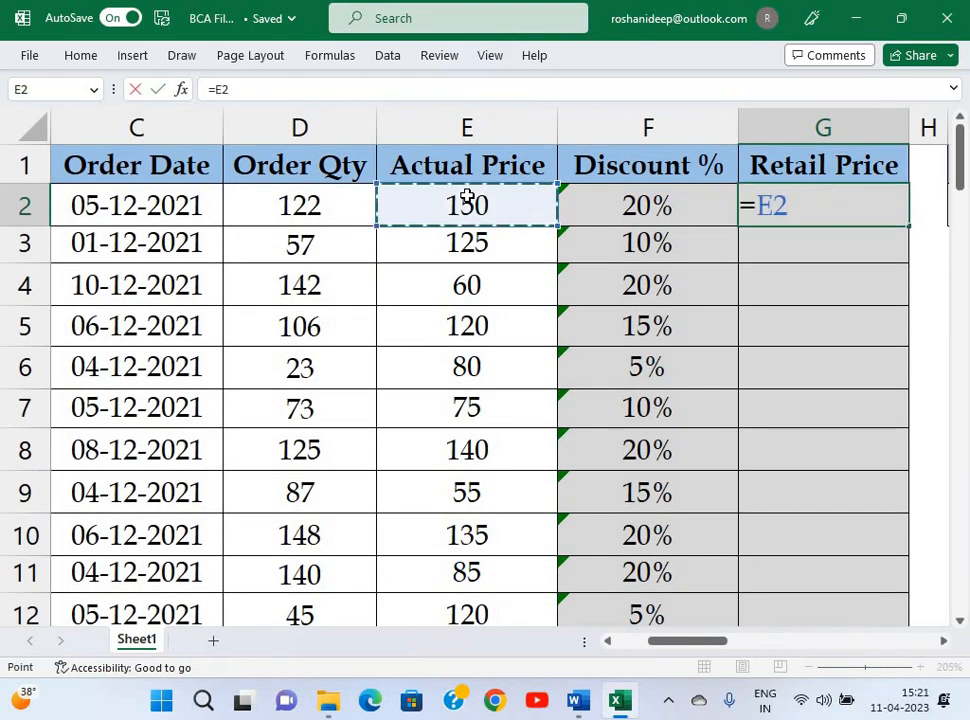
text(-)
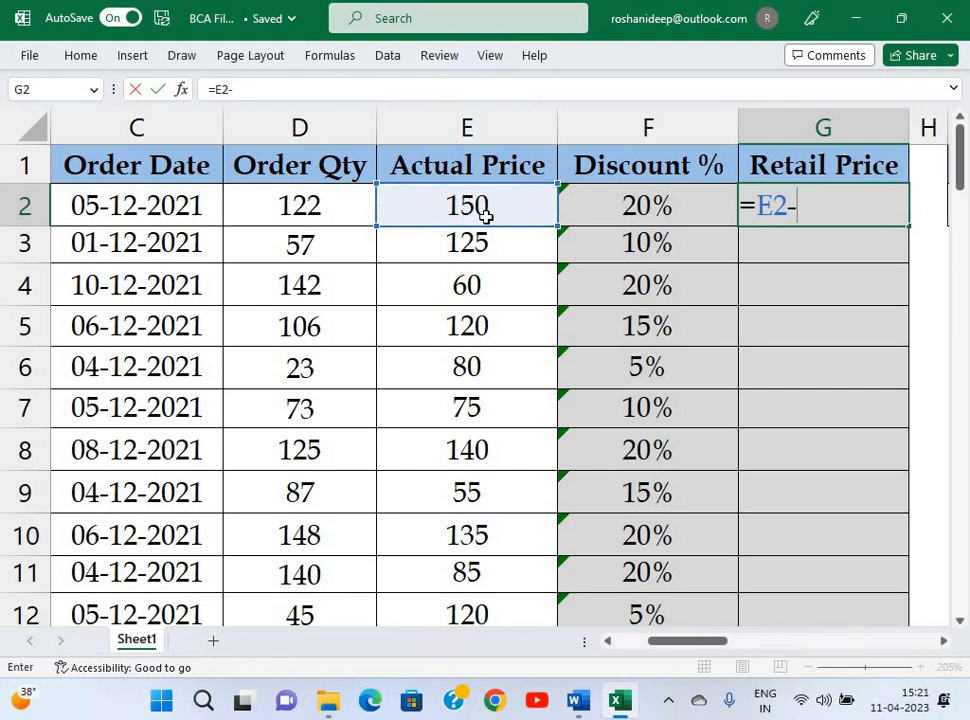
click(485, 216)
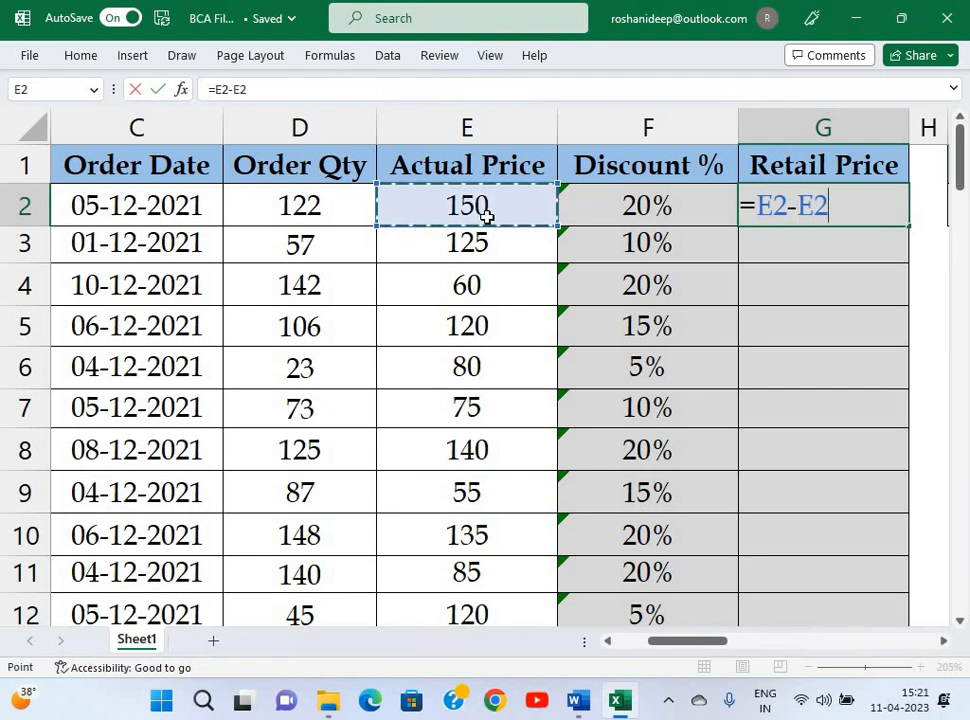
text(*)
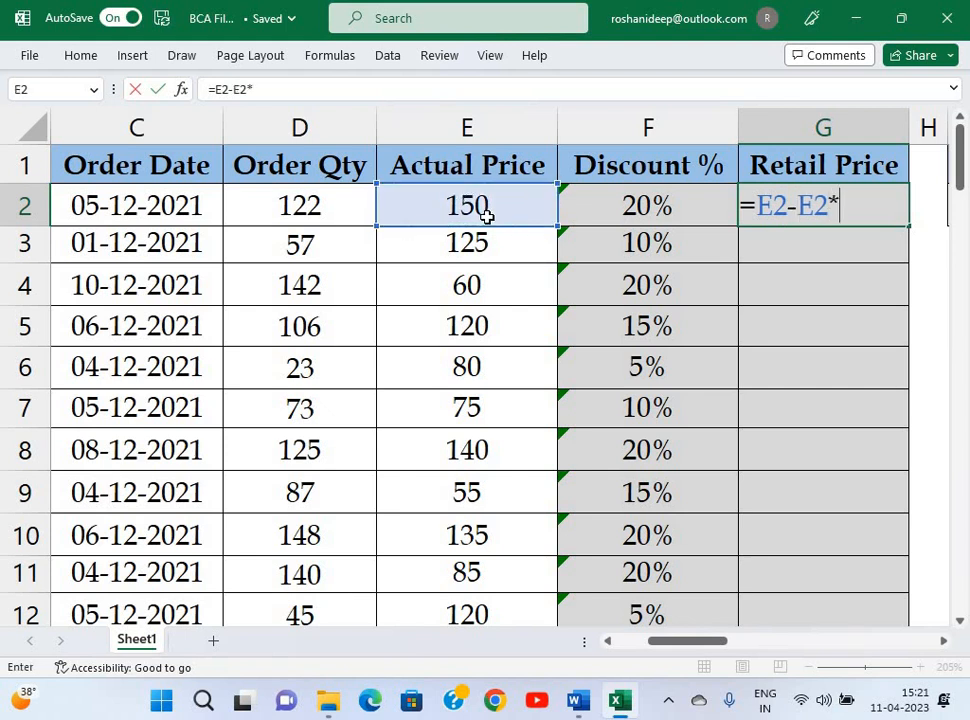
click(622, 211)
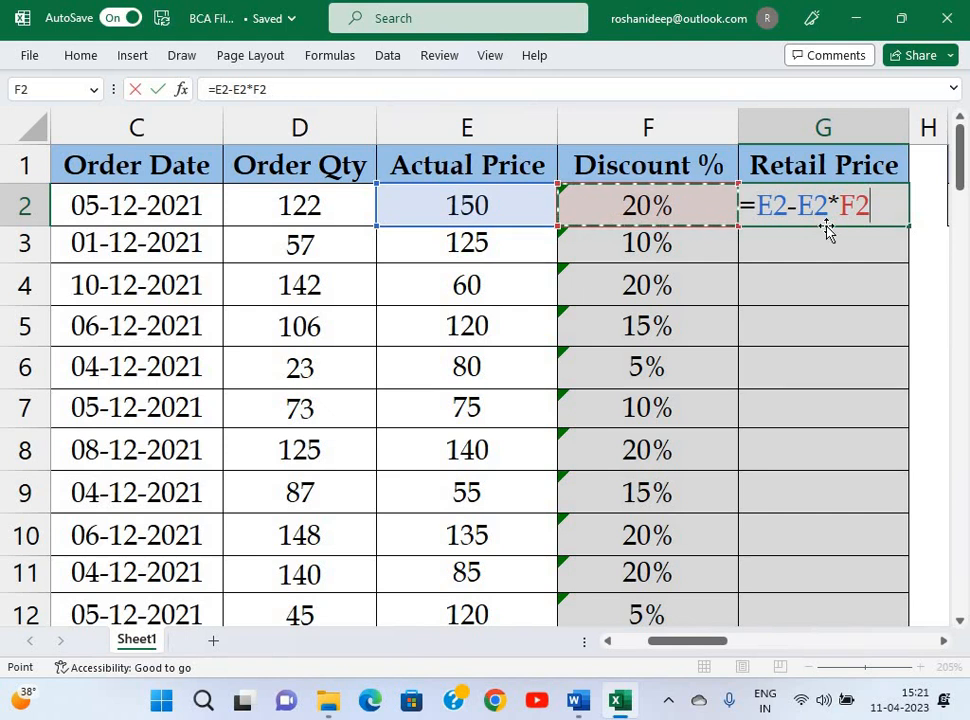
key(Return)
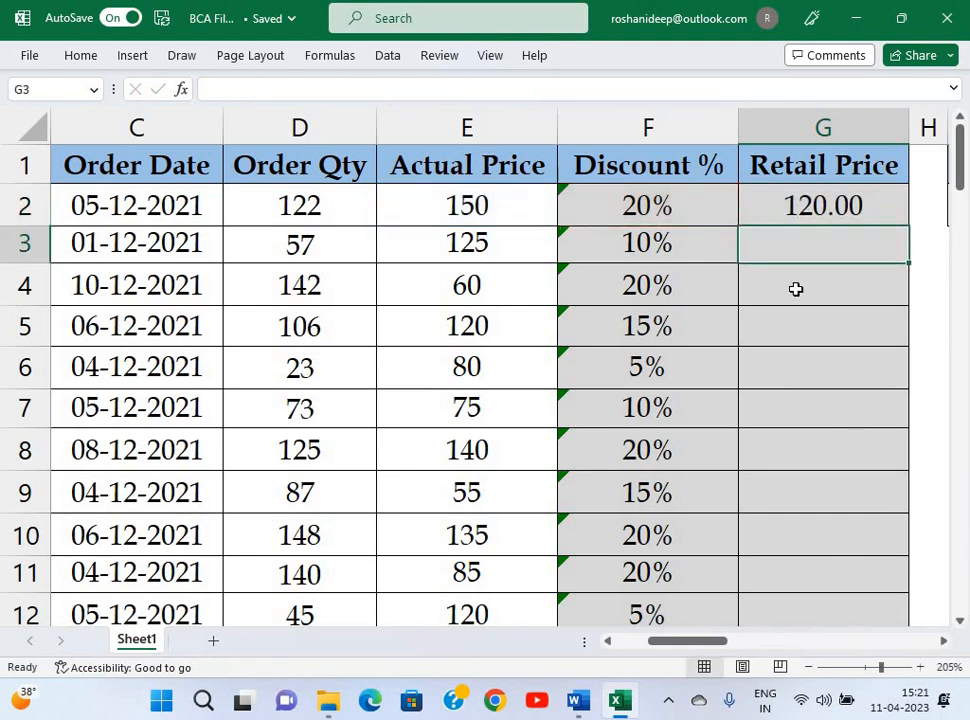
click(903, 220)
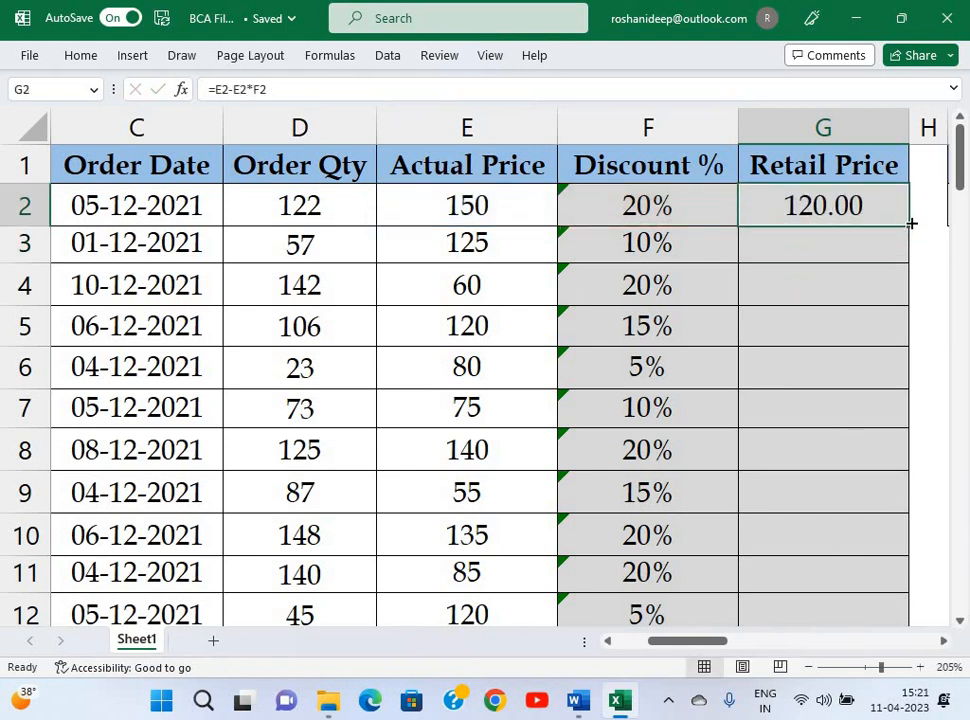
double_click(911, 223)
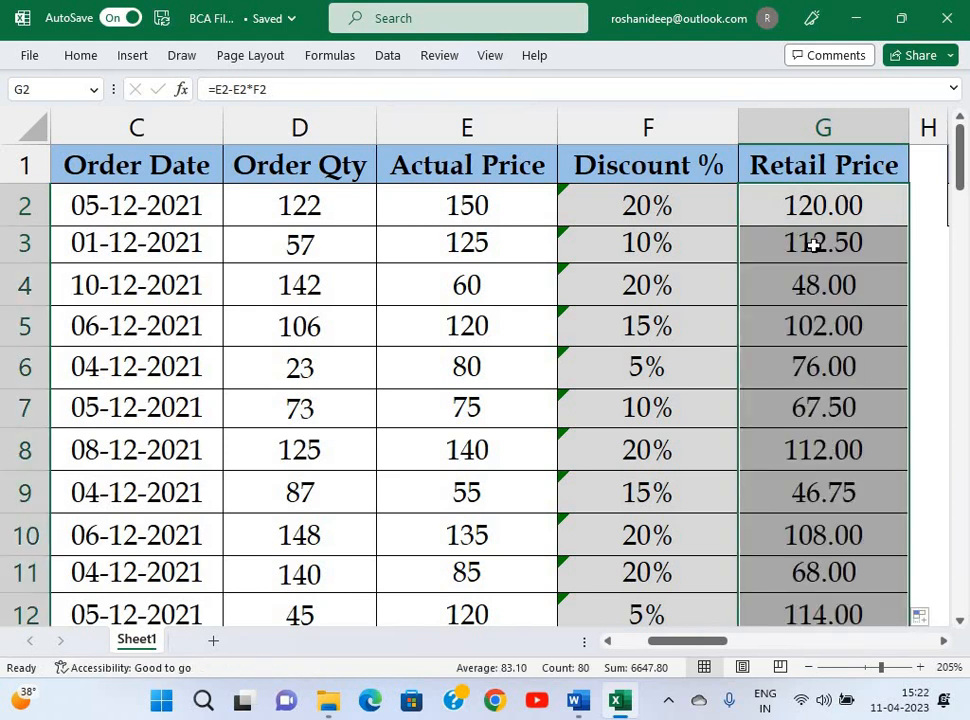
click(815, 245)
key(alt+Tab)
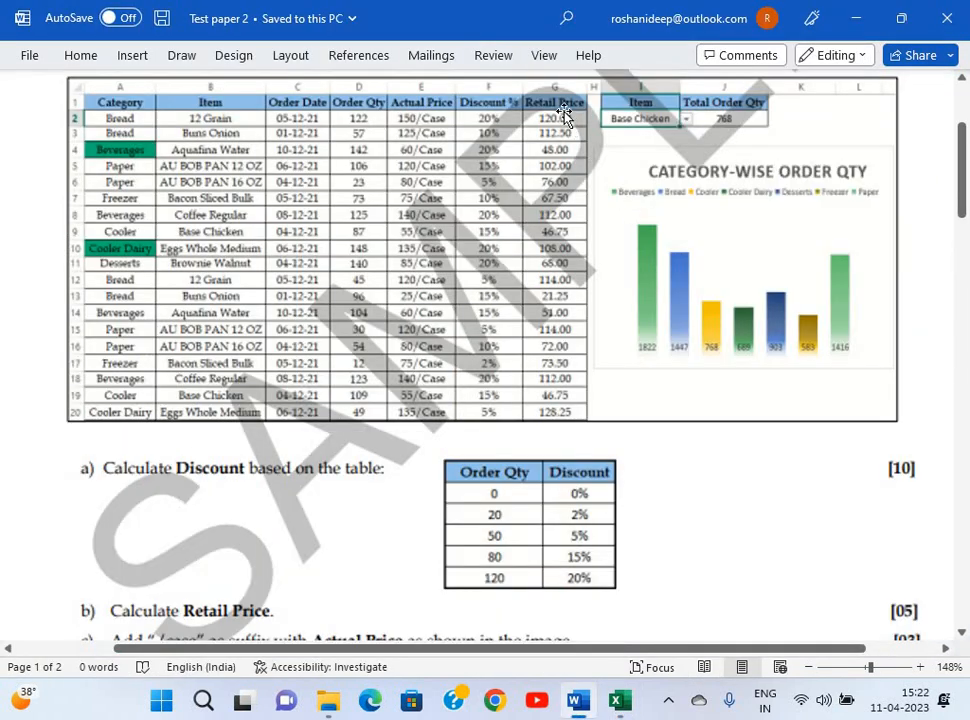
key(alt+Tab)
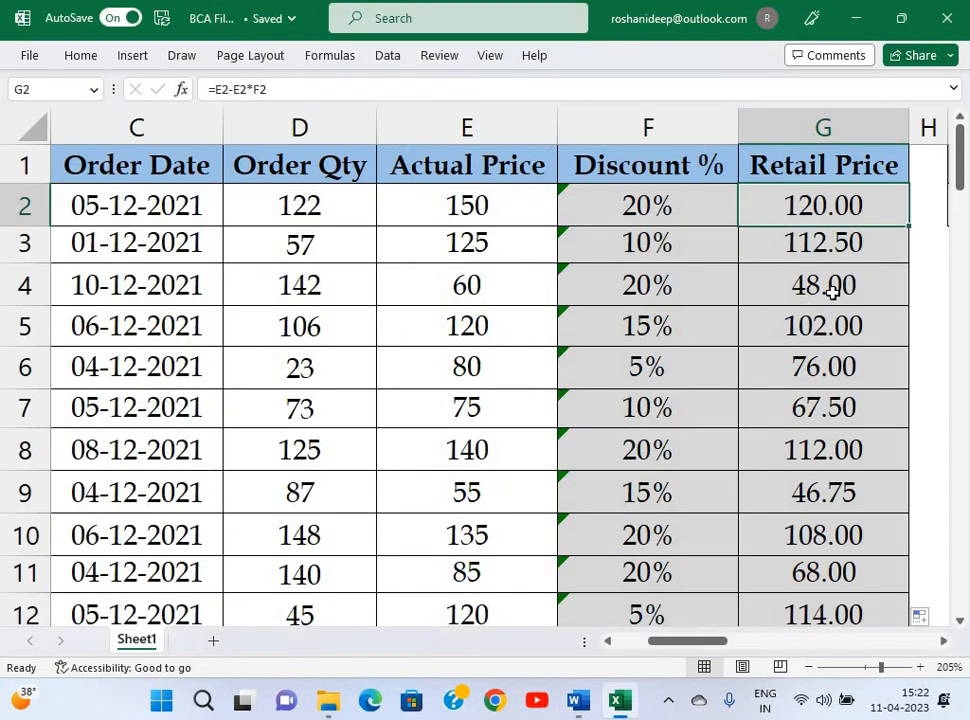
click(831, 291)
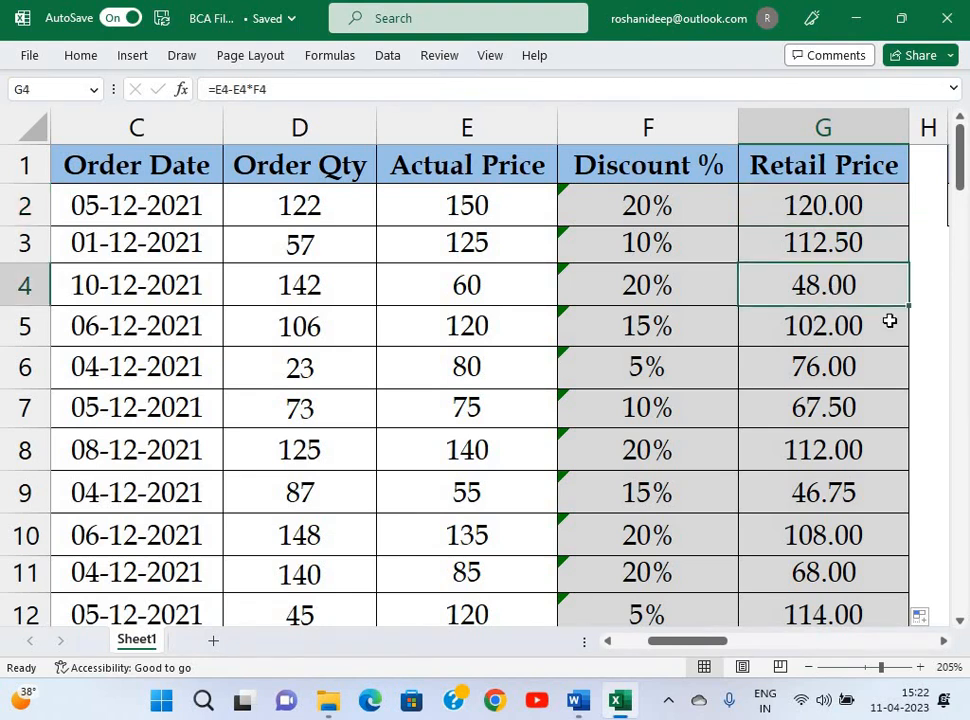
ctrl+scroll(889, 320, down, 7)
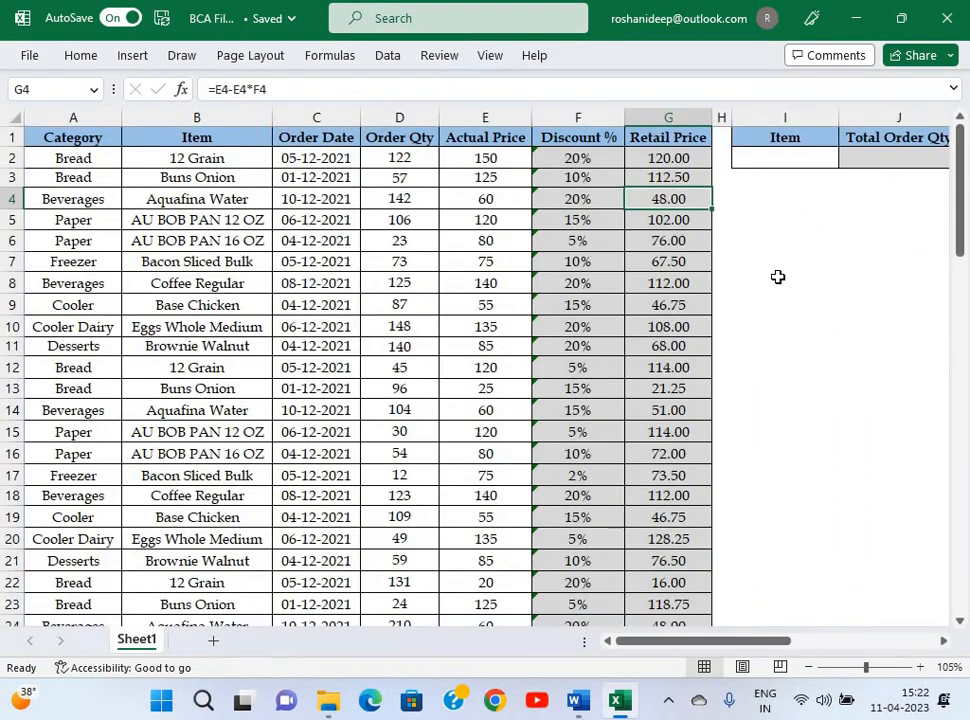
click(778, 277)
key(alt+Tab)
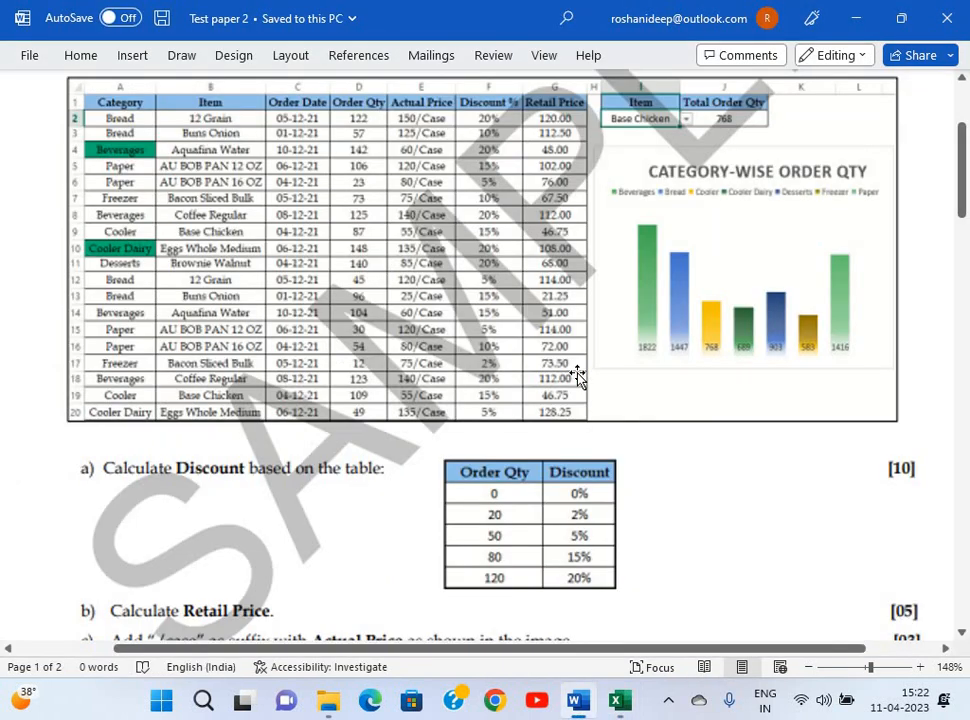
scroll(284, 381, down, 5)
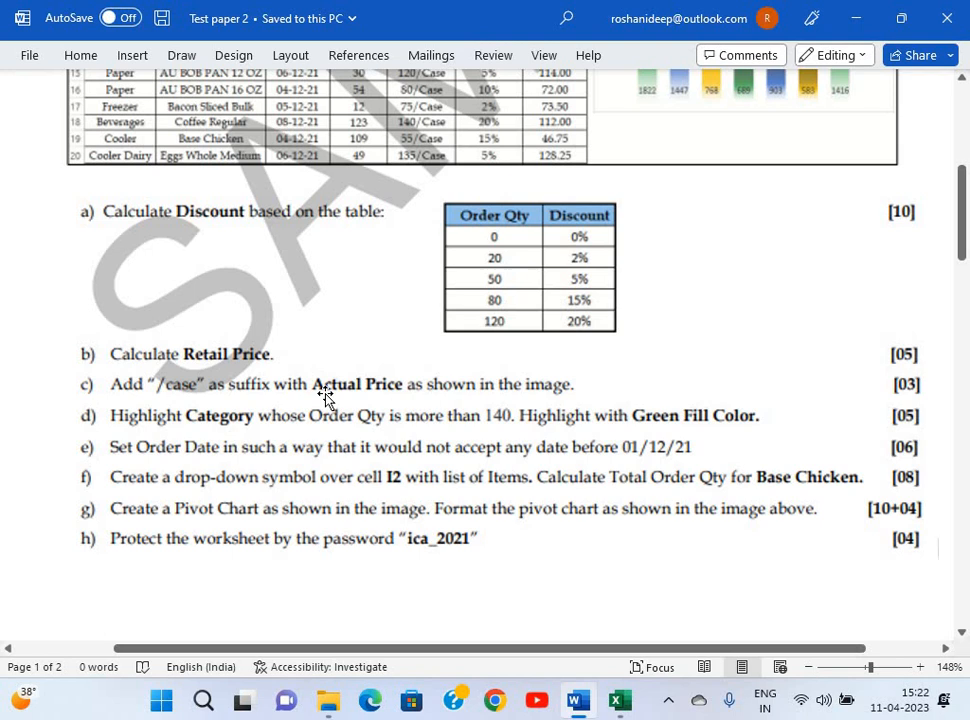
key(alt+Tab)
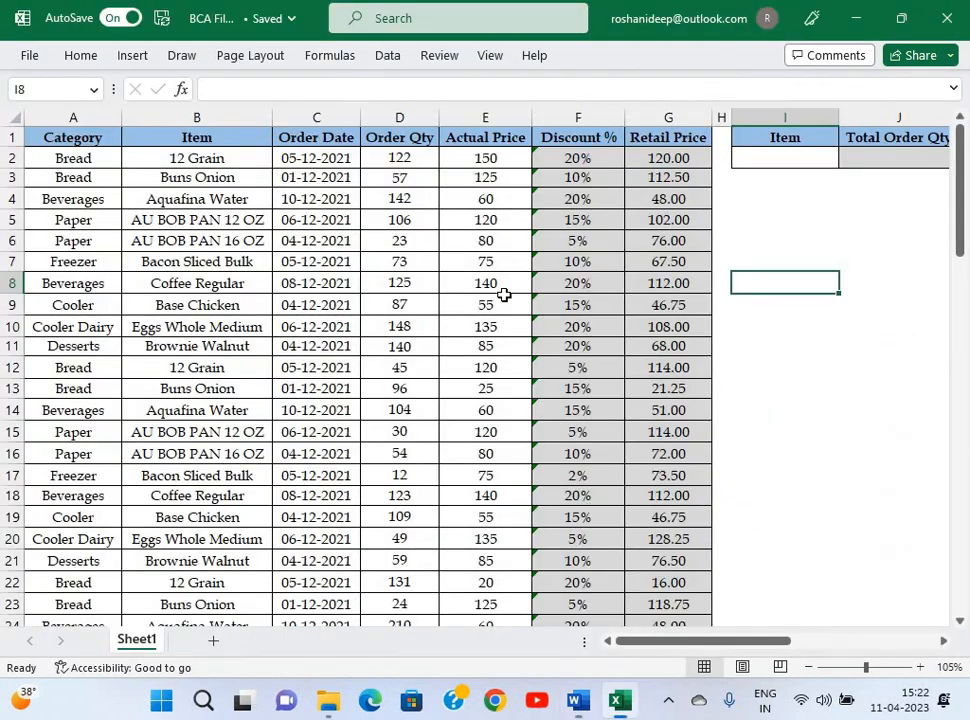
Apply the custom number format 0"/case" to the Actual Price values in column E.
click(486, 162)
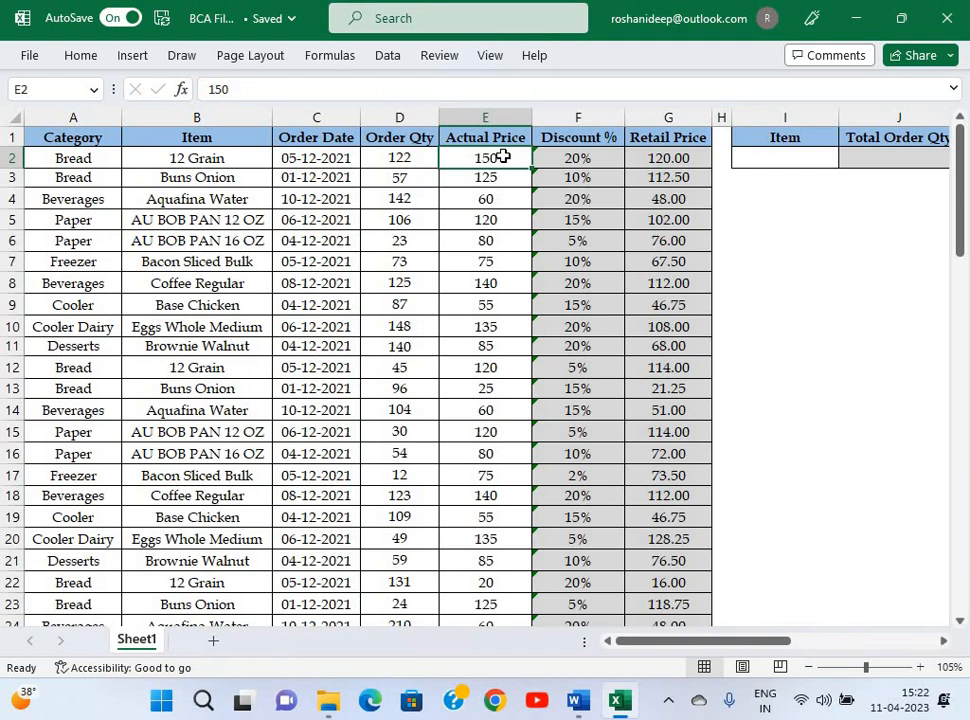
key(ctrl+shift+Down)
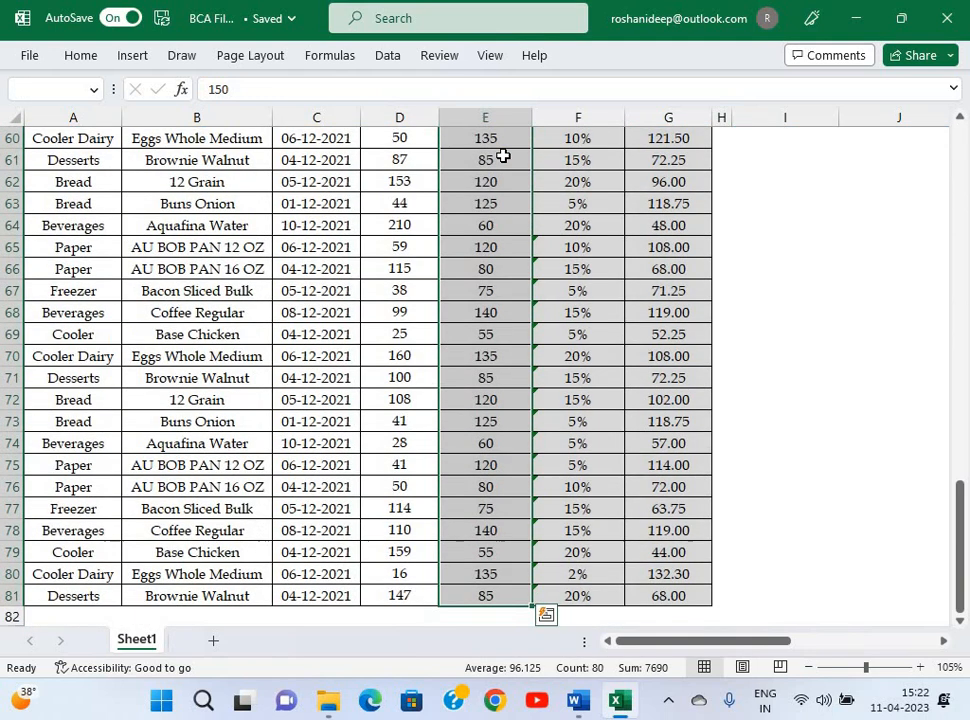
scroll(503, 156, up, 18)
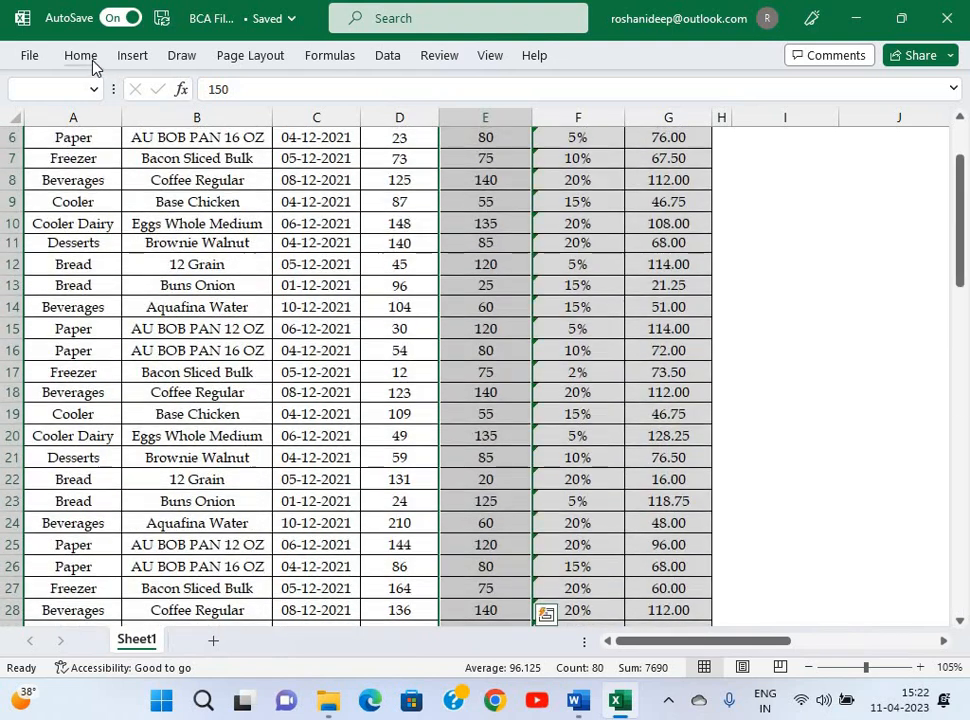
scroll(436, 279, up, 2)
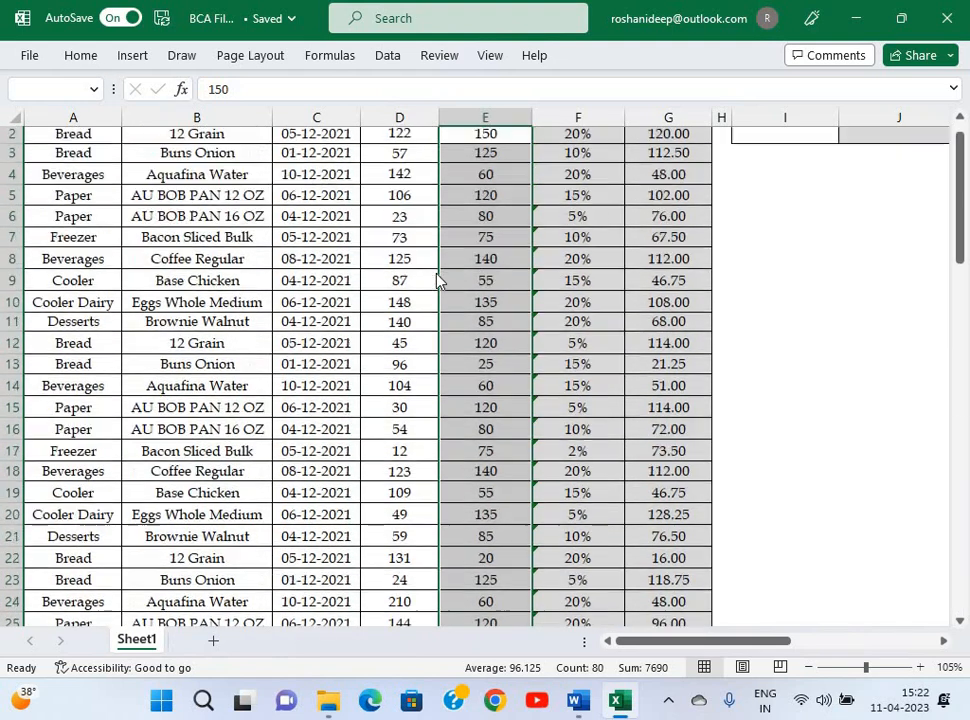
key(ctrl+1)
click(118, 321)
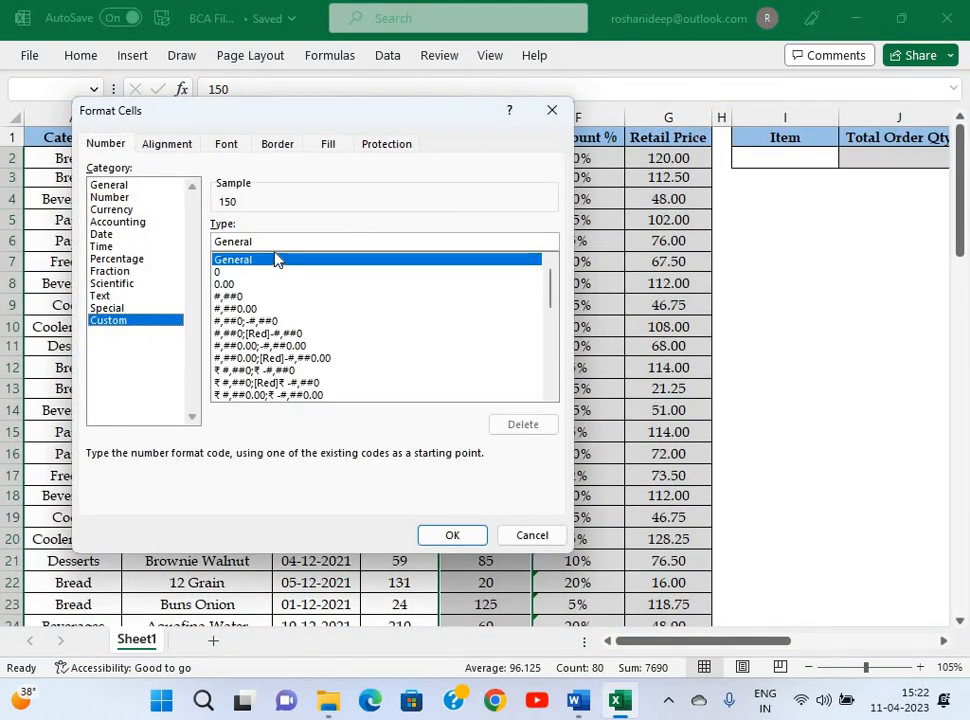
drag(464, 120, 647, 125)
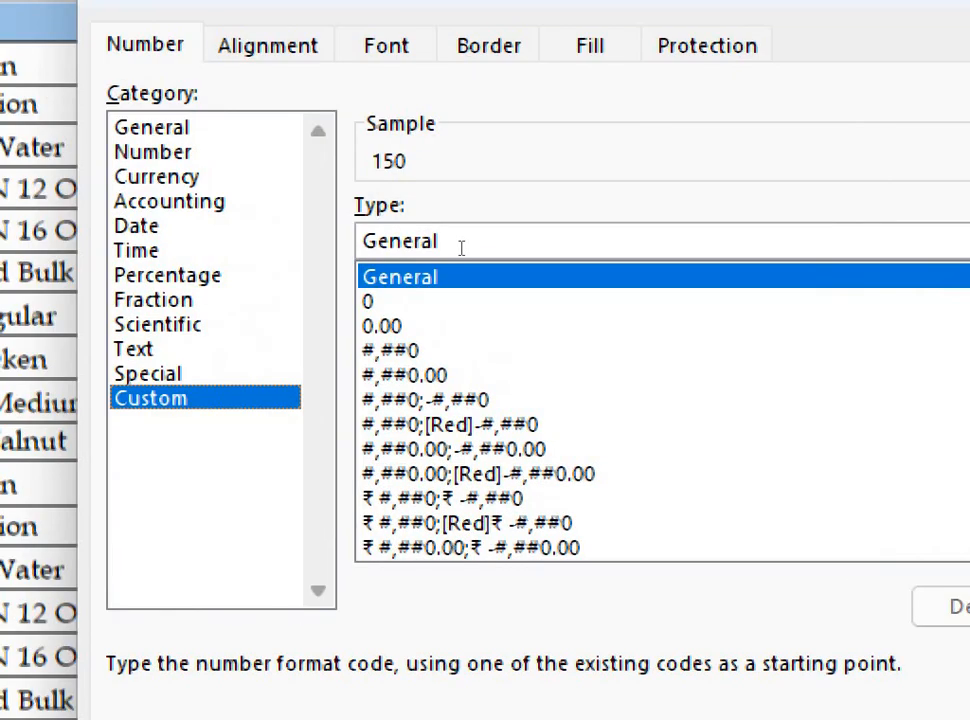
key(BackSpace)
key(BackSpace)
key(BackSpace)
key(BackSpace)
key(BackSpace)
key(BackSpace)
key(BackSpace)
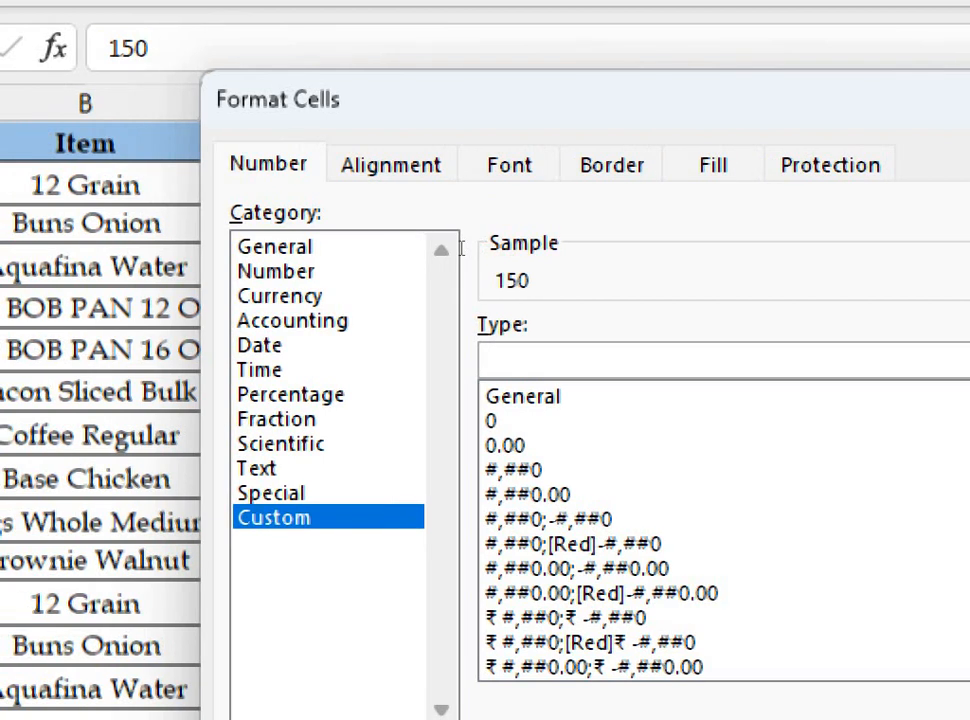
text(0)
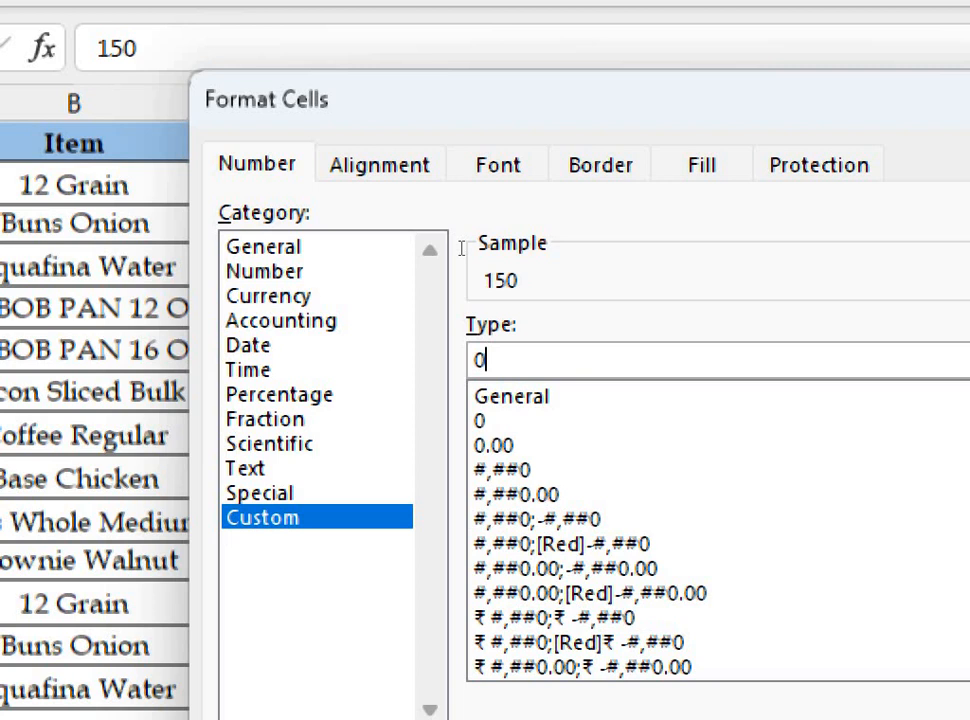
text("/)
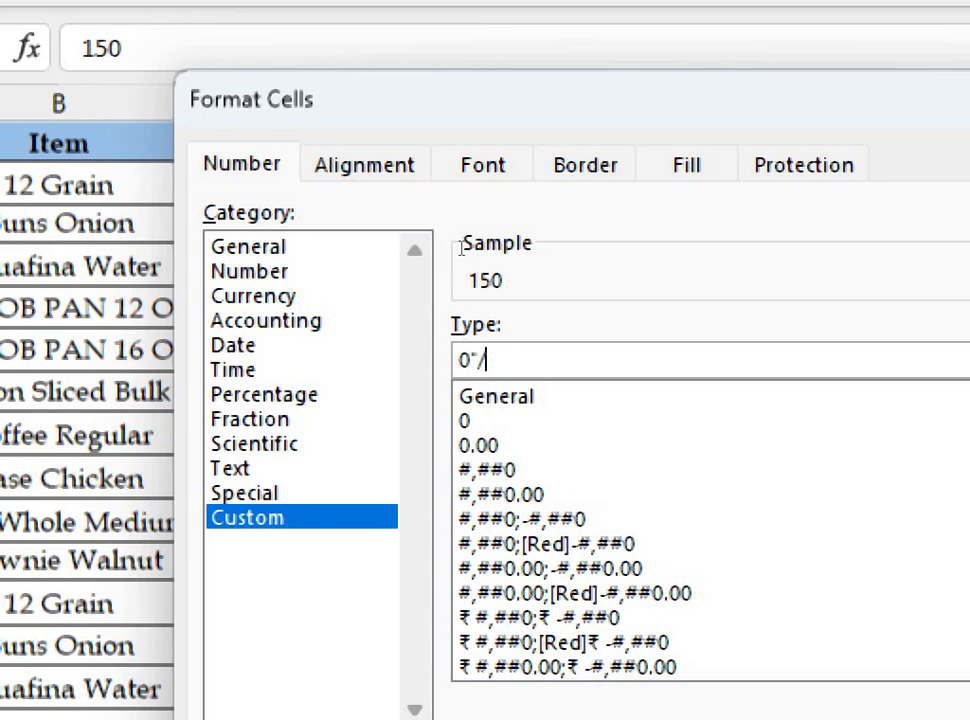
text(case)
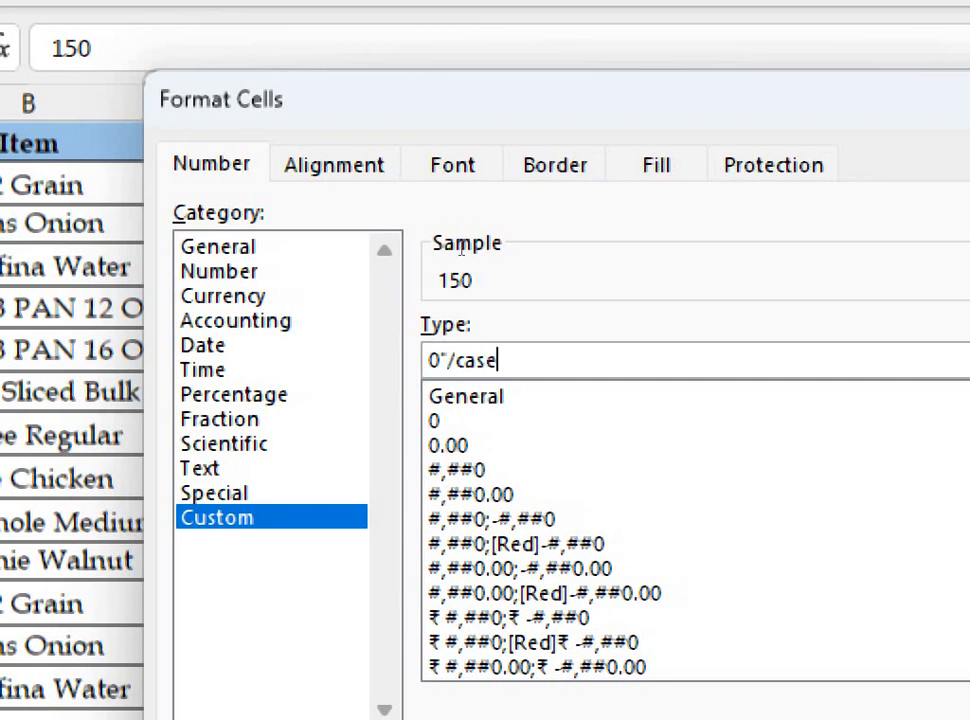
text(")
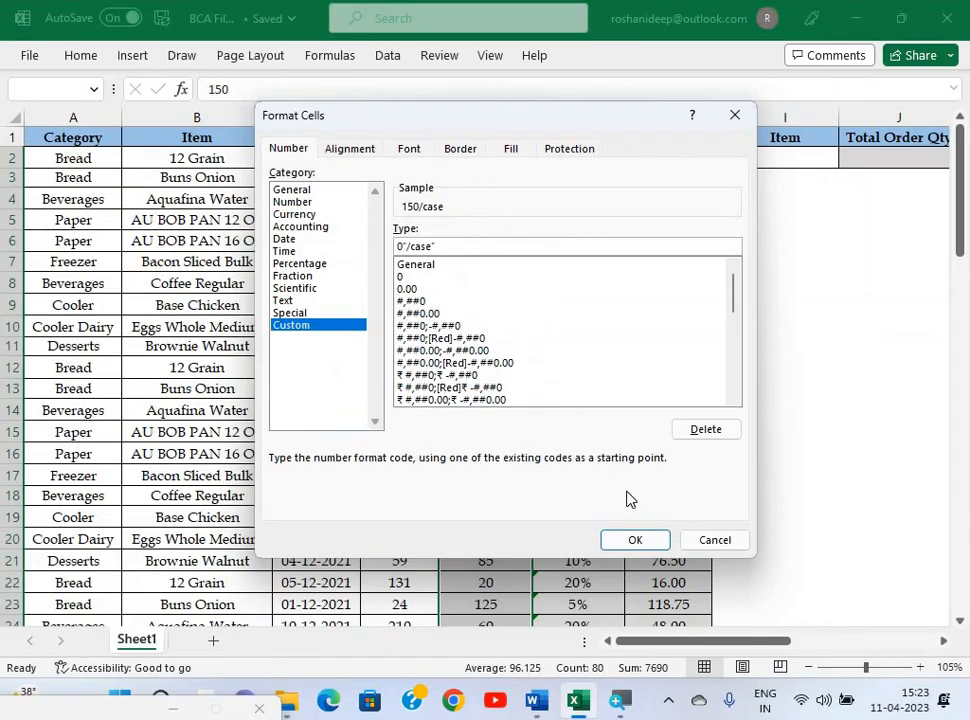
click(637, 538)
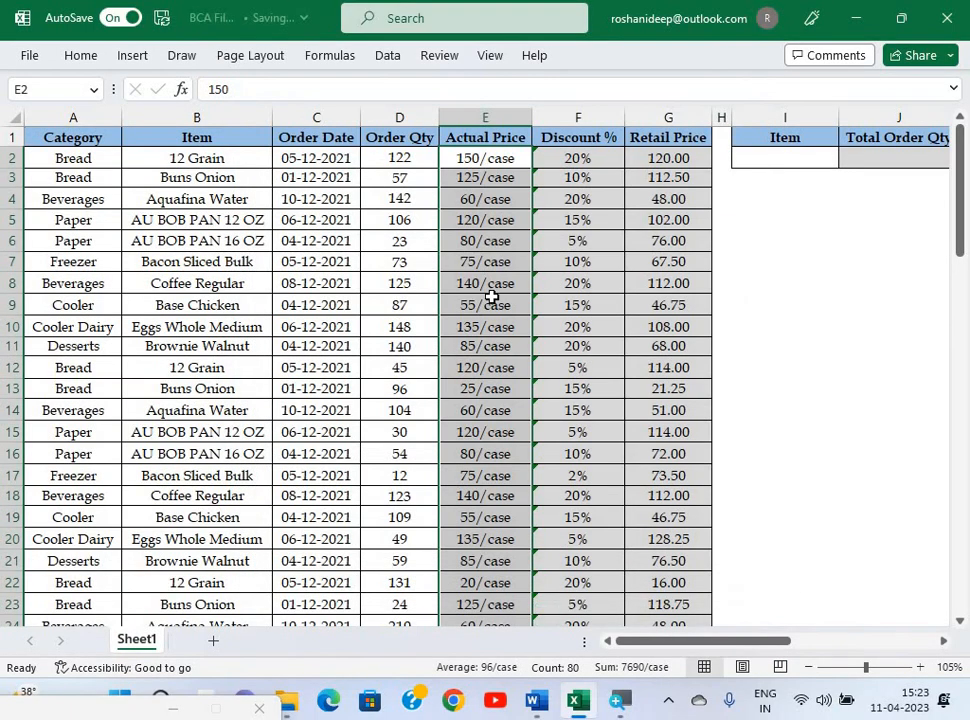
Verify the underlying values of several /case price cells in column E.
click(492, 298)
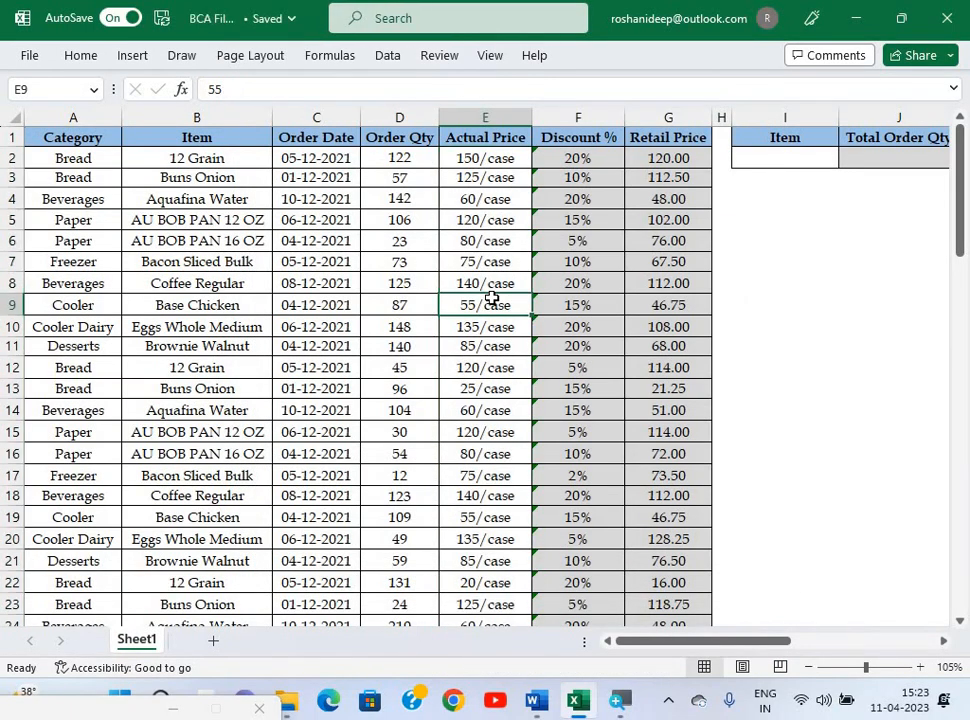
click(468, 240)
scroll(466, 240, up, 6)
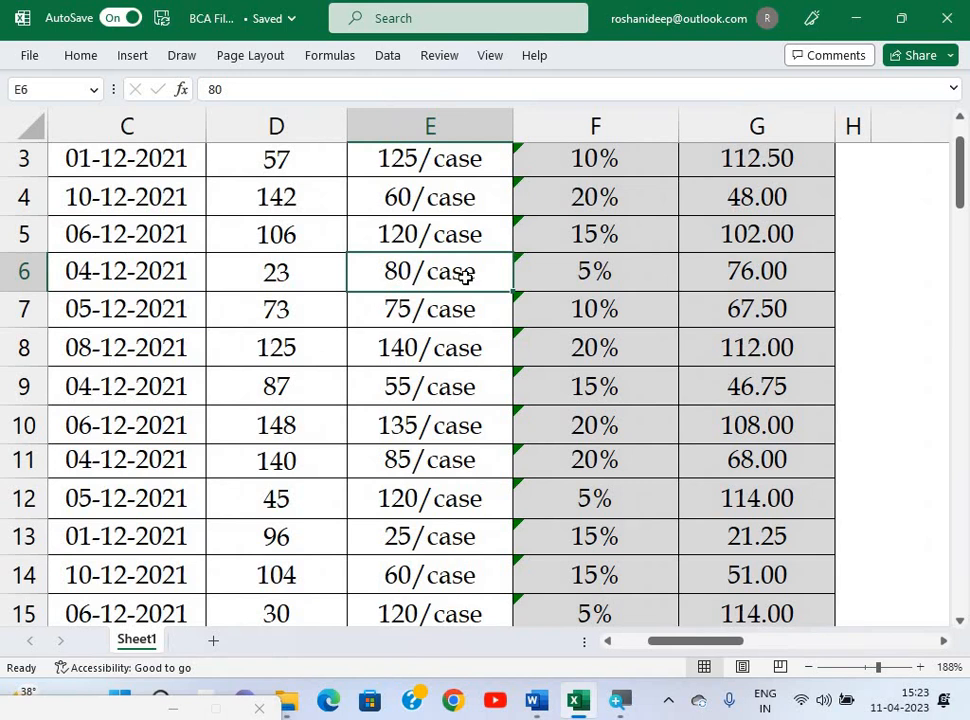
scroll(522, 320, down, 6)
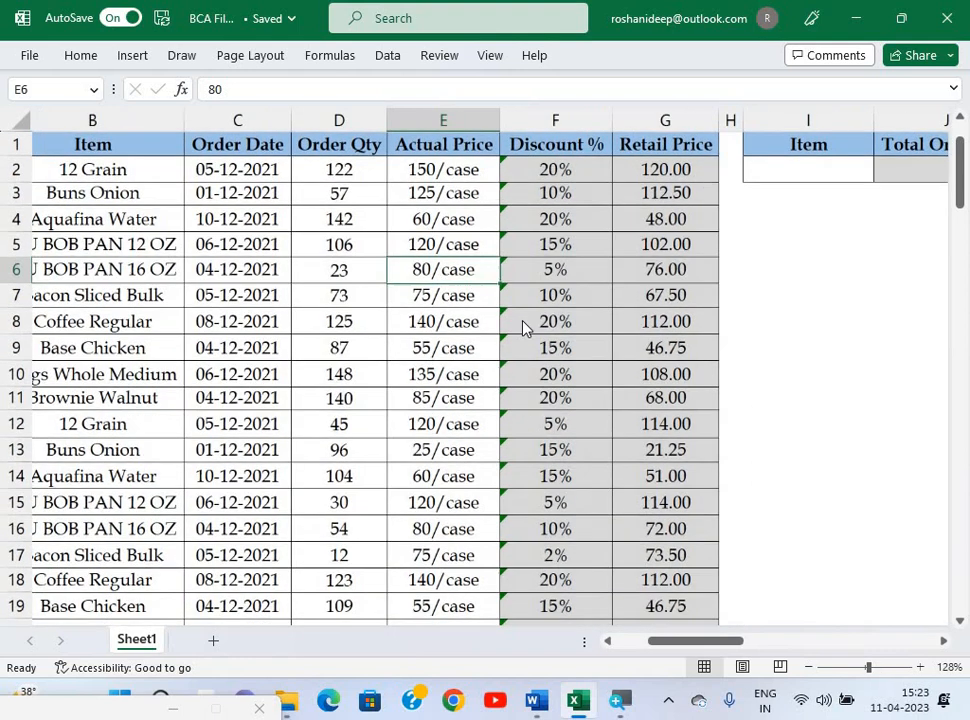
click(522, 325)
Compare the exam paper with the workbook's Discount % column, ending on questions b) to h).
key(alt+Tab)
scroll(402, 185, up, 3)
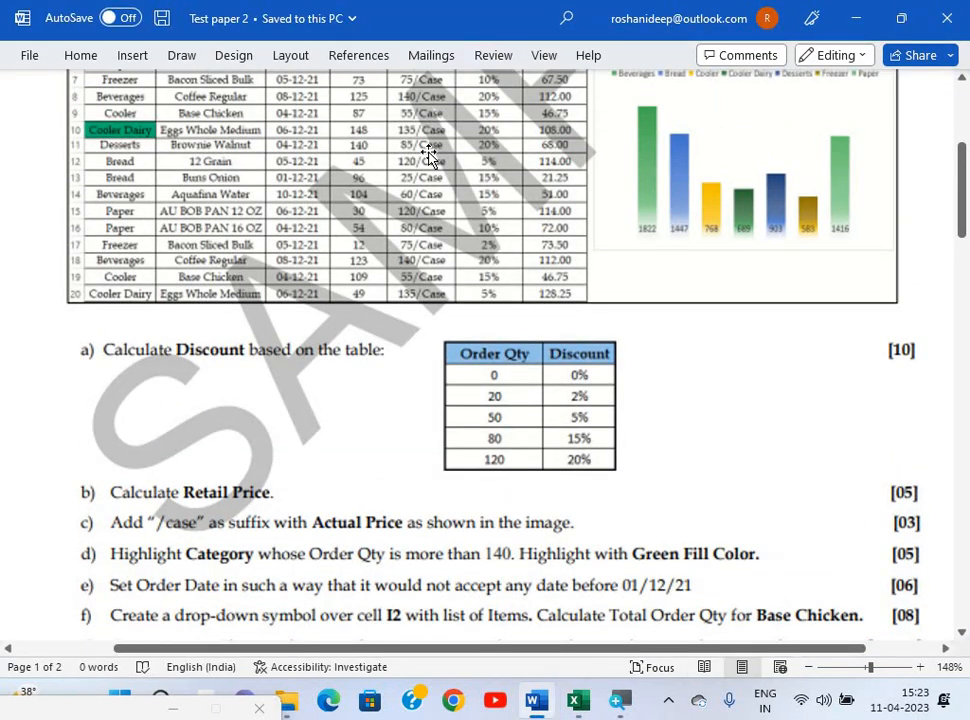
key(alt+Tab)
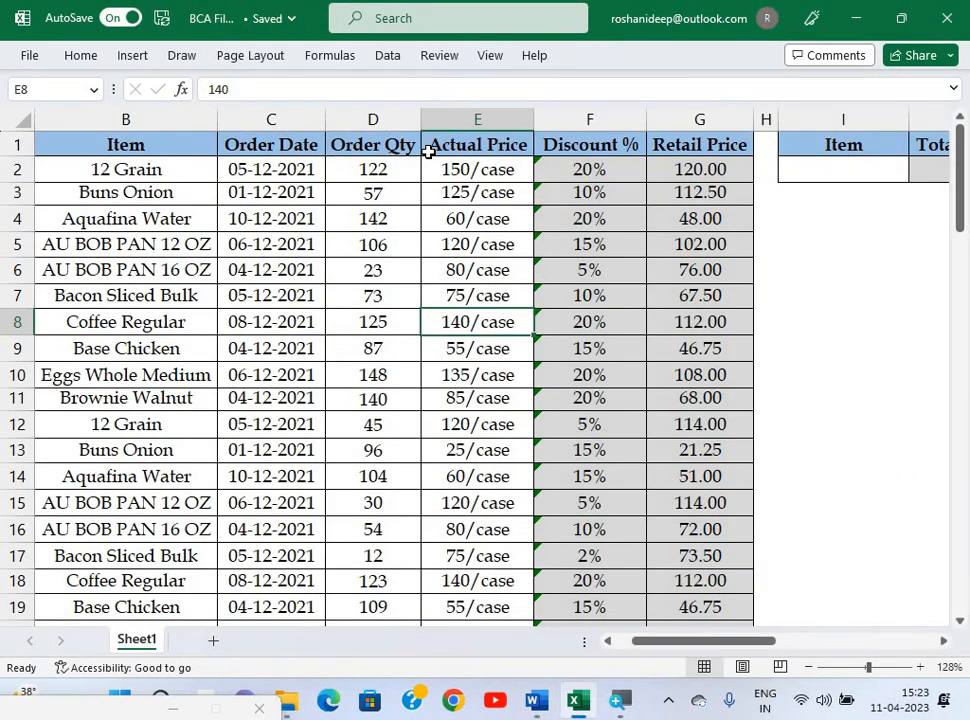
click(604, 243)
scroll(604, 243, down, 2)
key(alt+Tab)
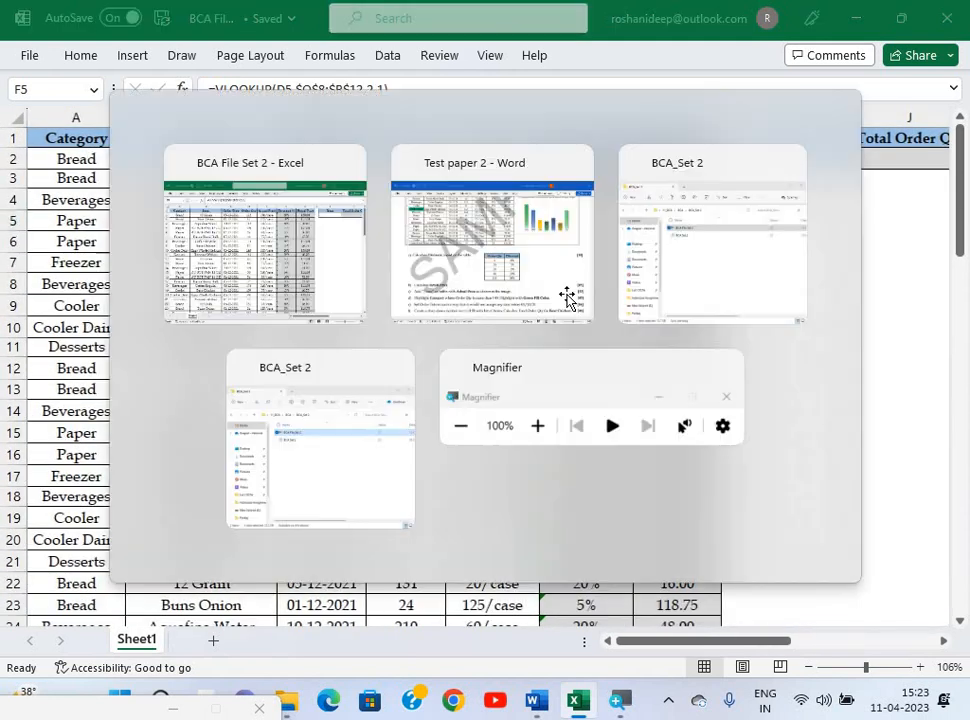
scroll(548, 311, down, 5)
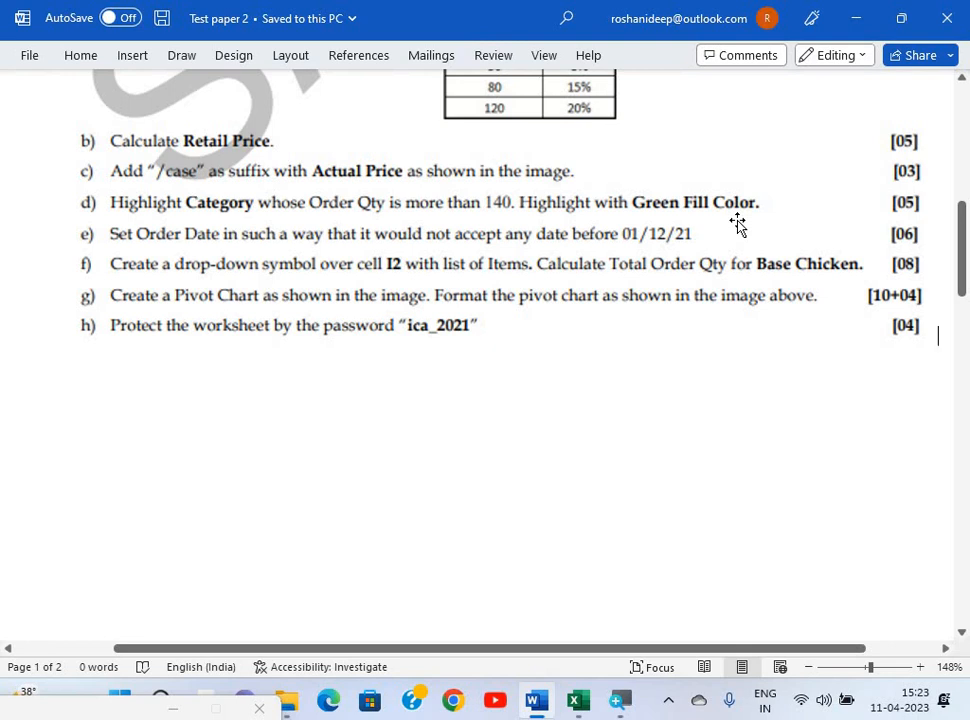
Return to the workbook, select Category cell A2, and reread the exam task.
key(alt)
key(alt+Tab)
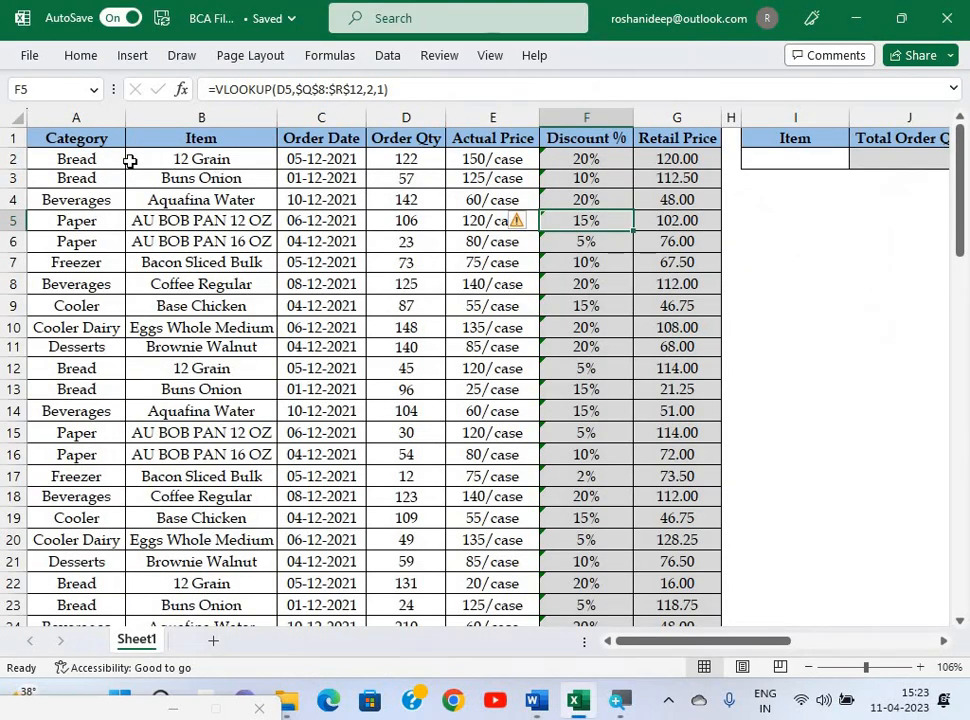
click(96, 172)
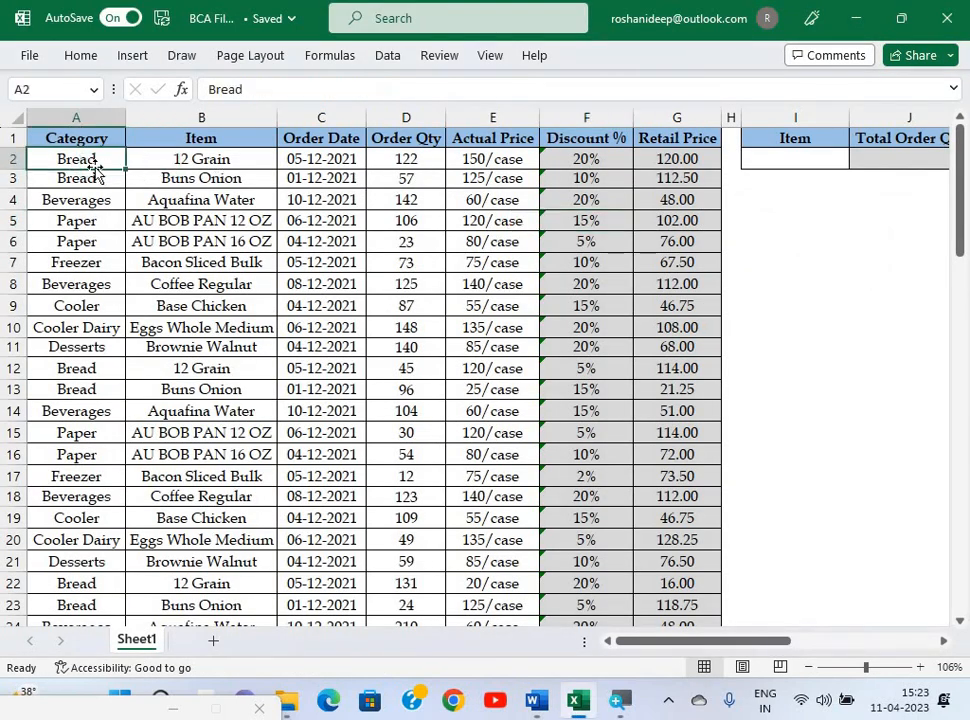
key(alt+Tab)
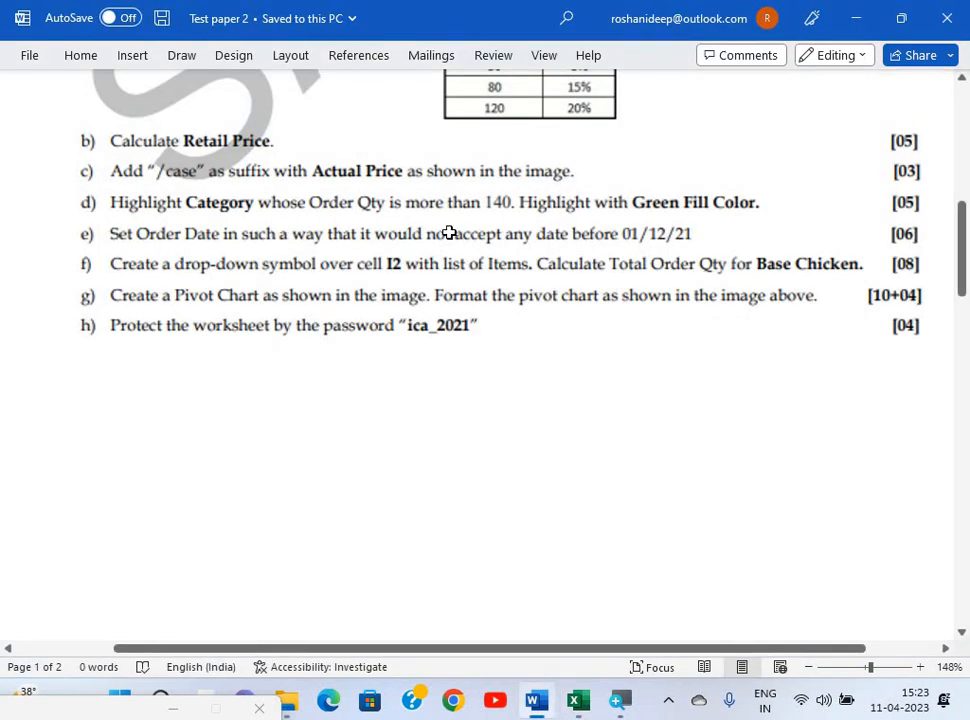
key(alt+Tab)
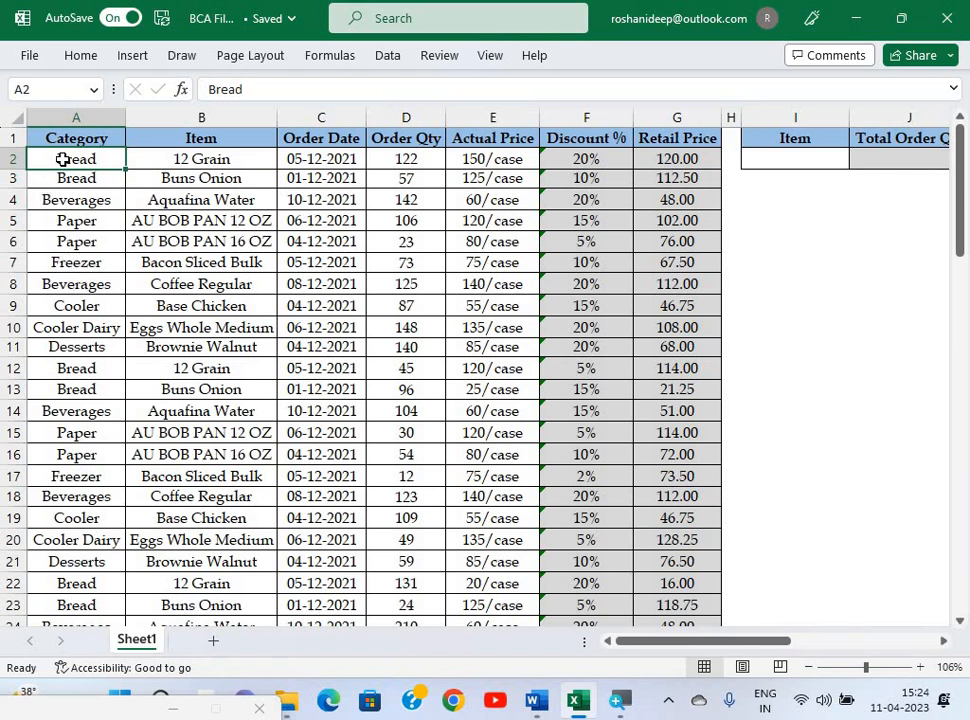
Select Category cells A2:A81 and start a new formula-based conditional formatting rule.
key(ctrl+shift+Down)
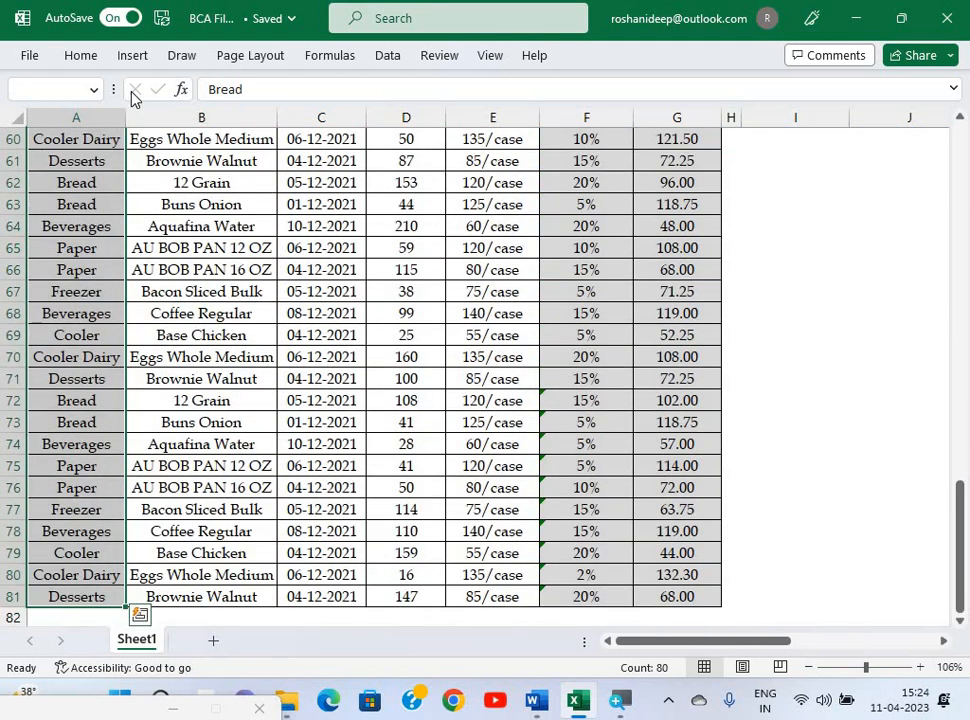
scroll(321, 334, up, 20)
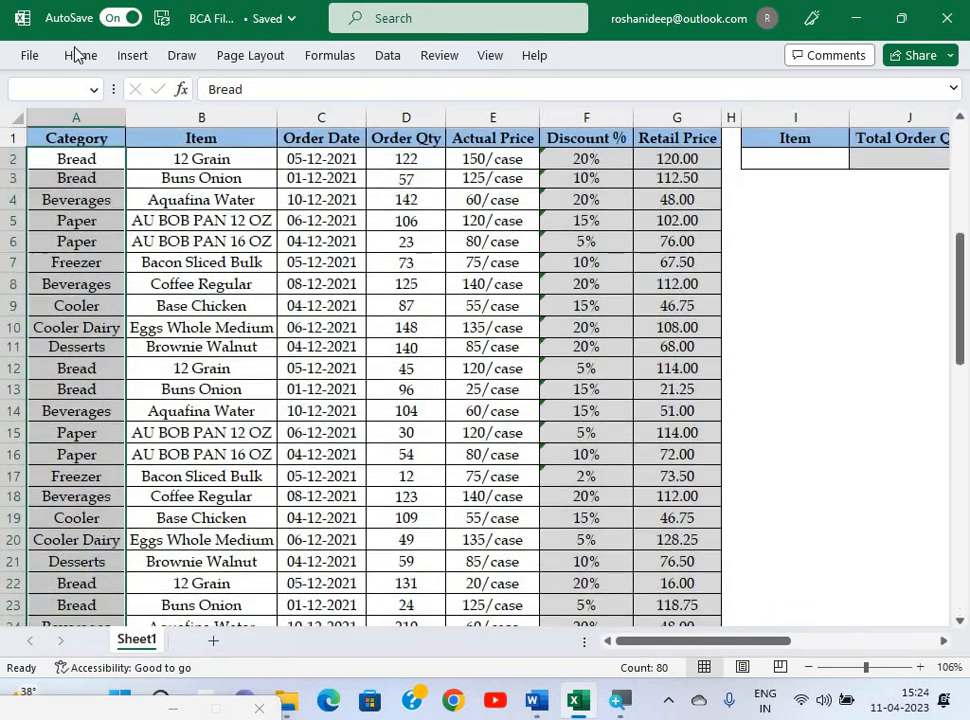
click(76, 53)
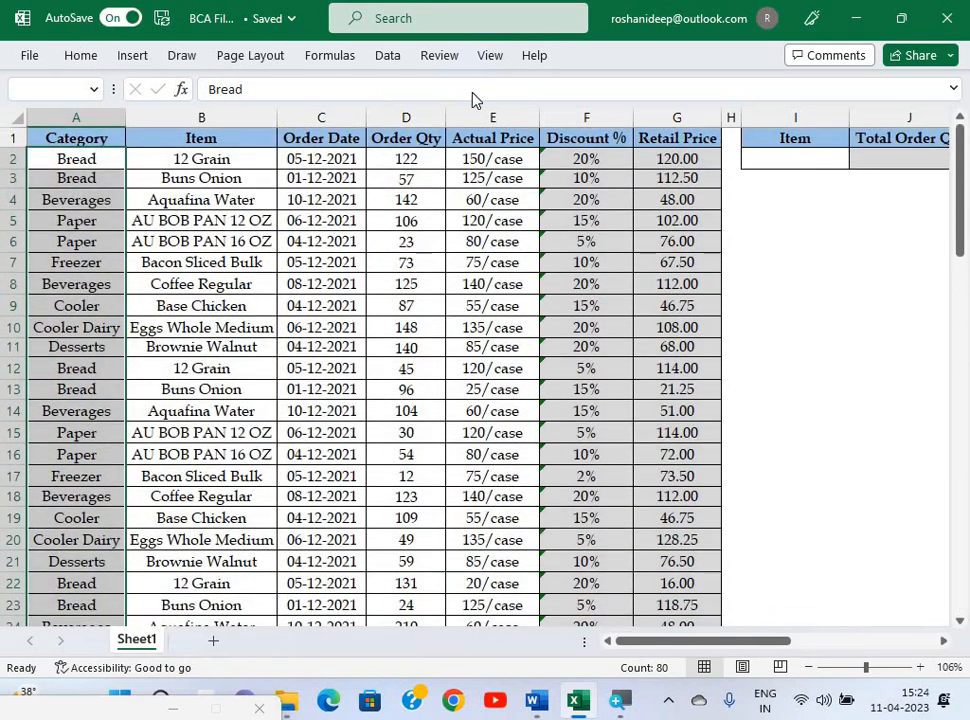
click(630, 85)
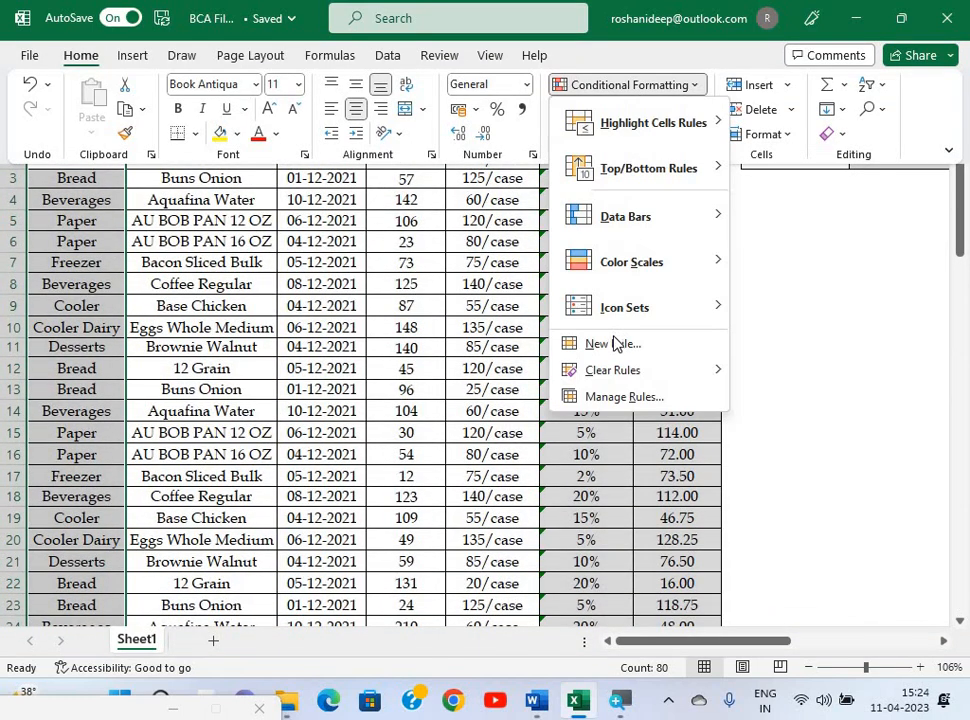
click(607, 343)
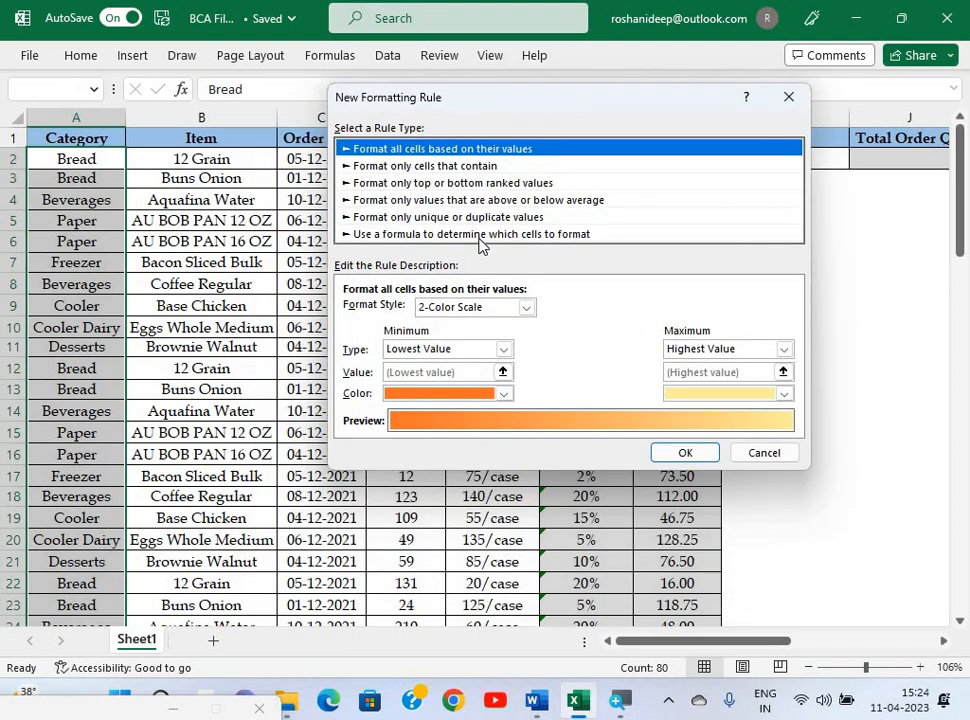
click(478, 238)
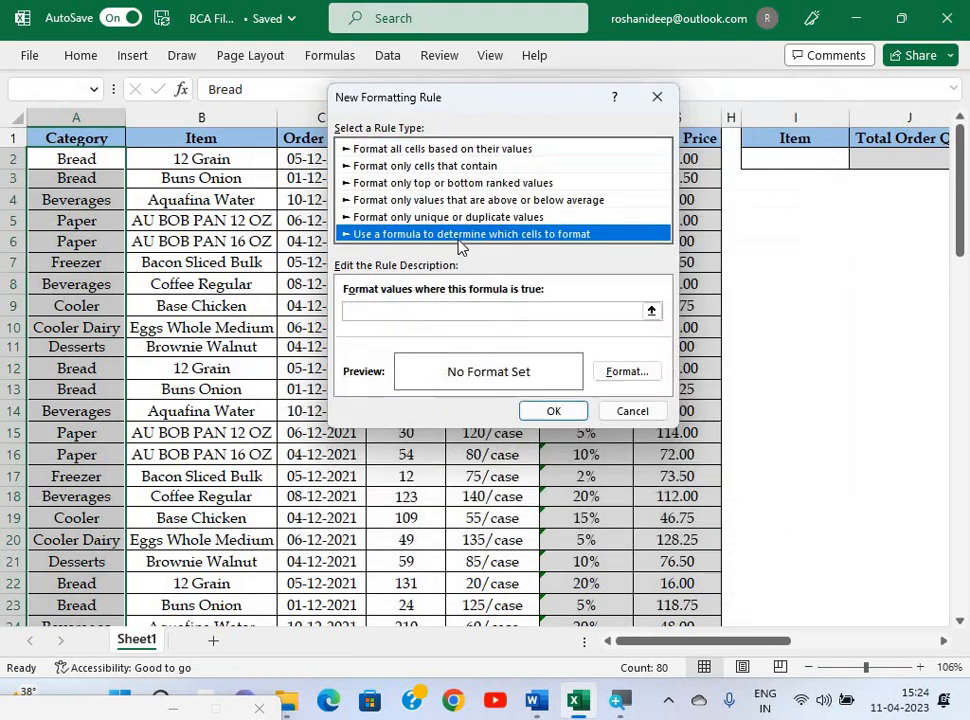
Enter the rule formula =IF($D2>140,1,0), with D2's column locked.
click(414, 311)
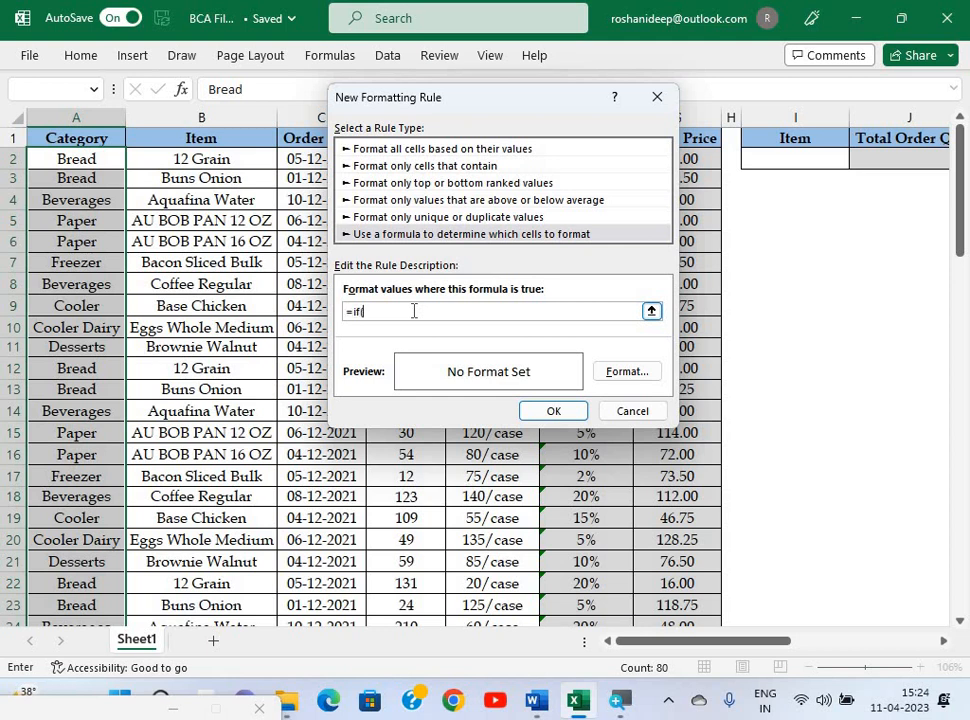
key(super)
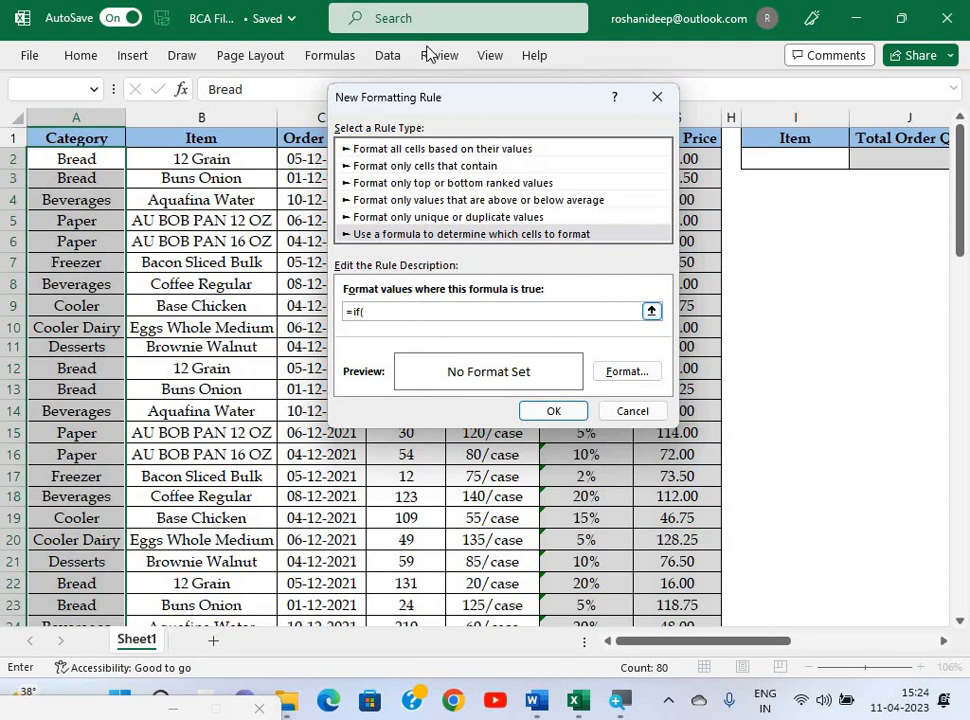
drag(606, 121, 590, 121)
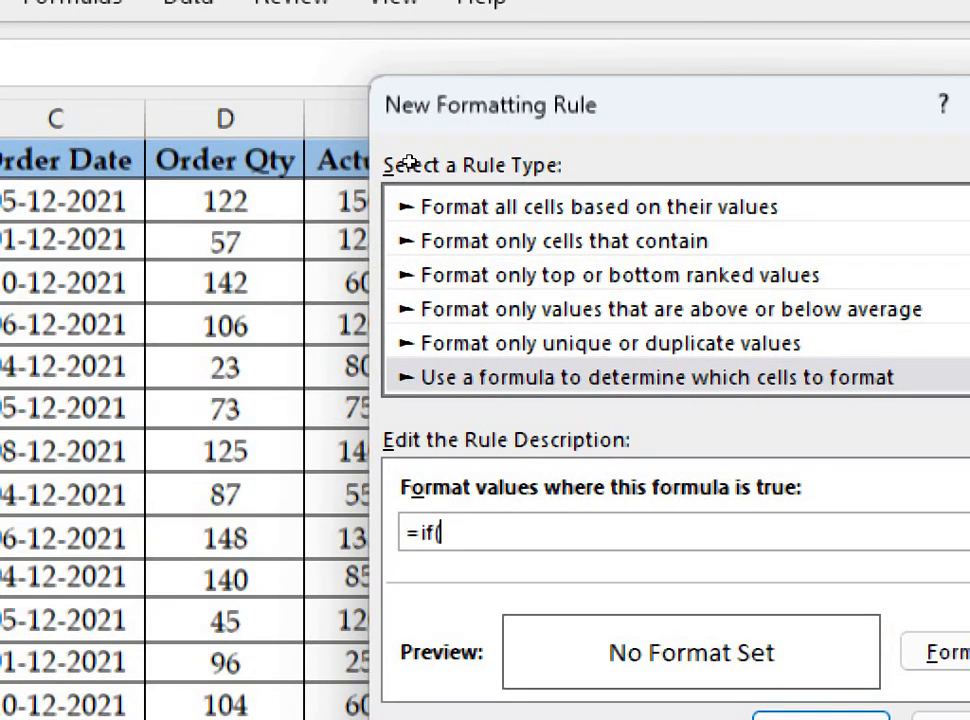
click(225, 201)
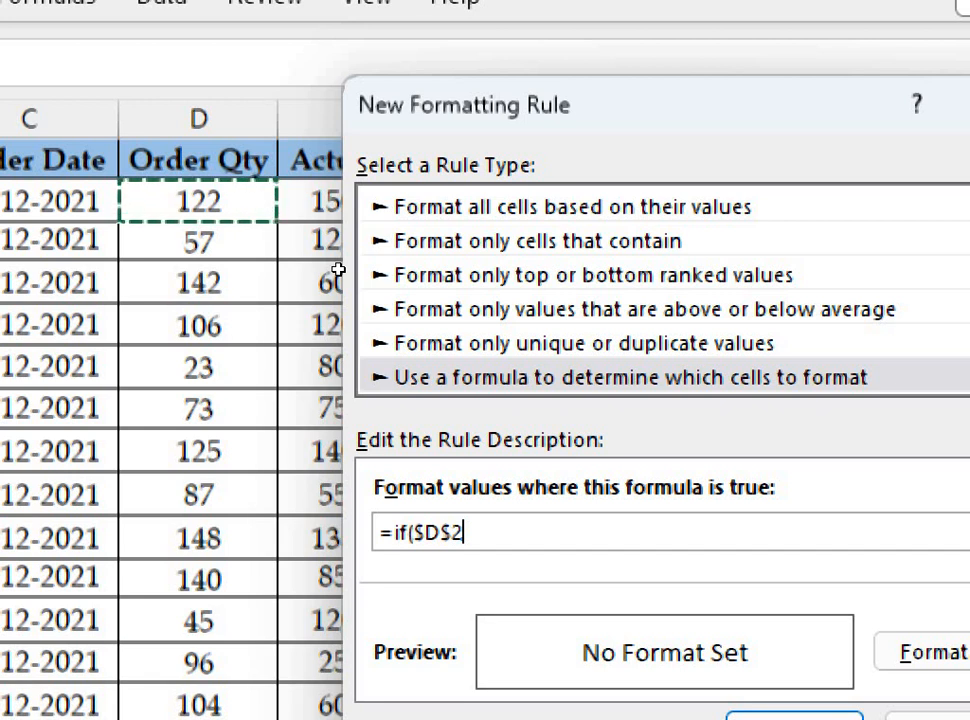
key(F4)
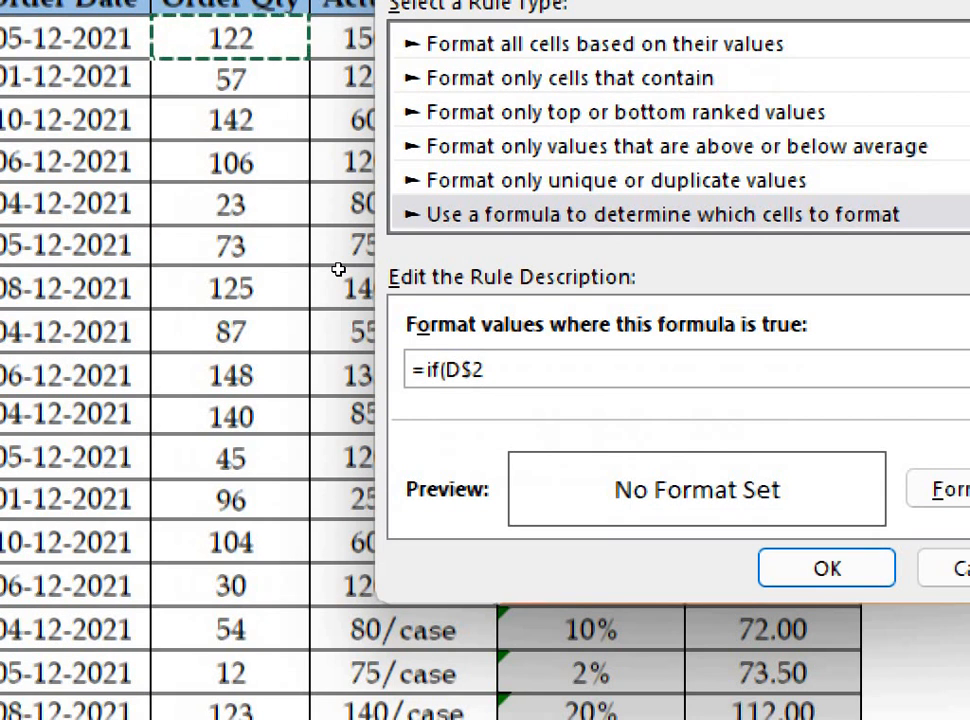
key(F4)
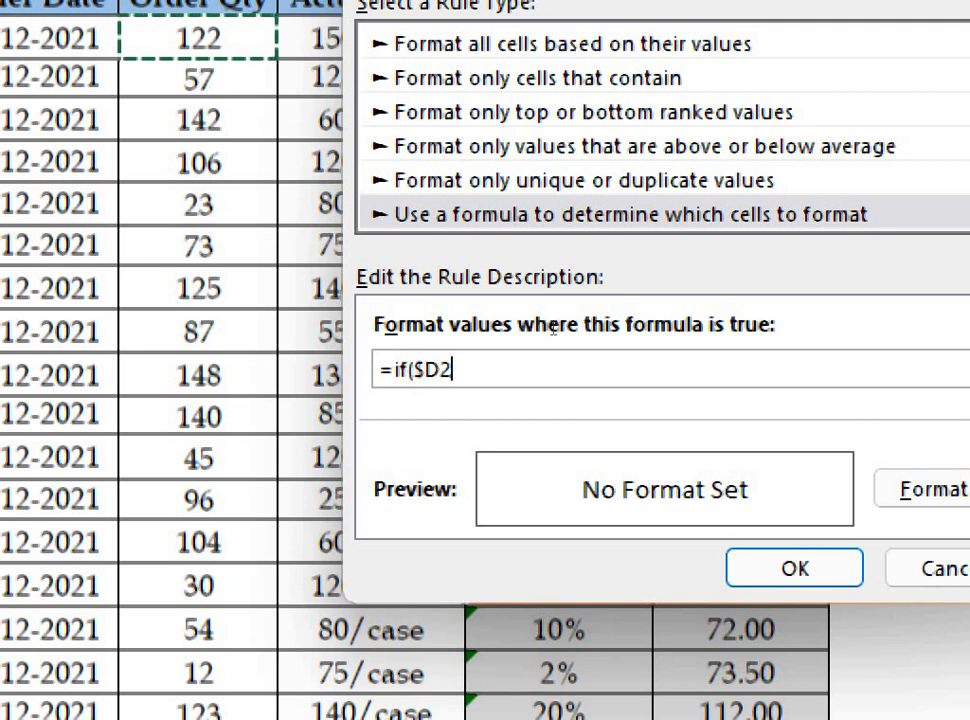
text(> 140)
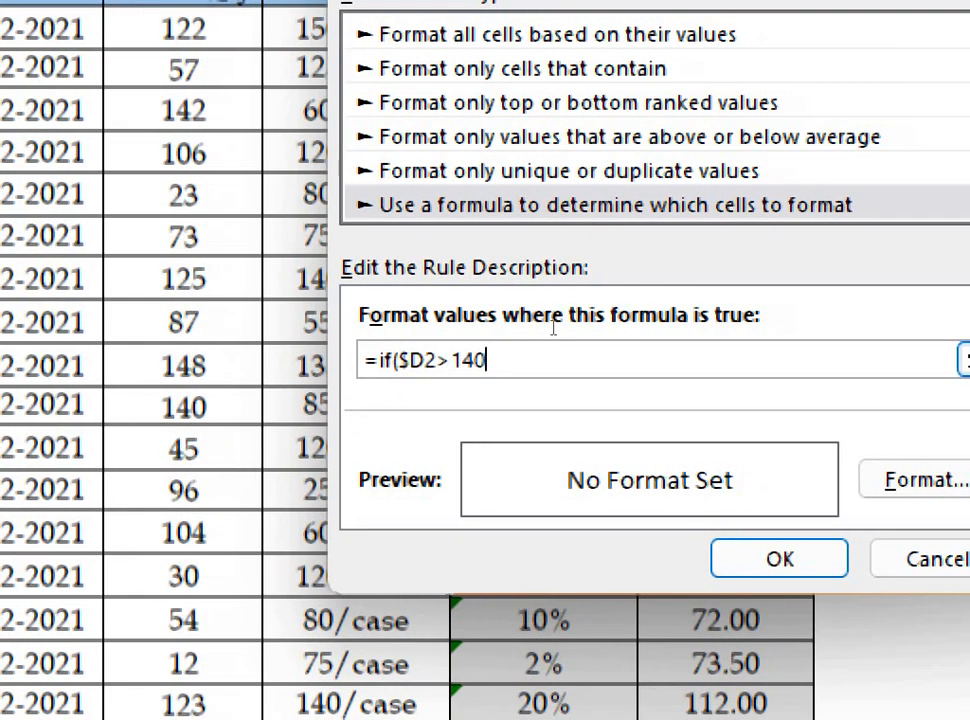
text(,)
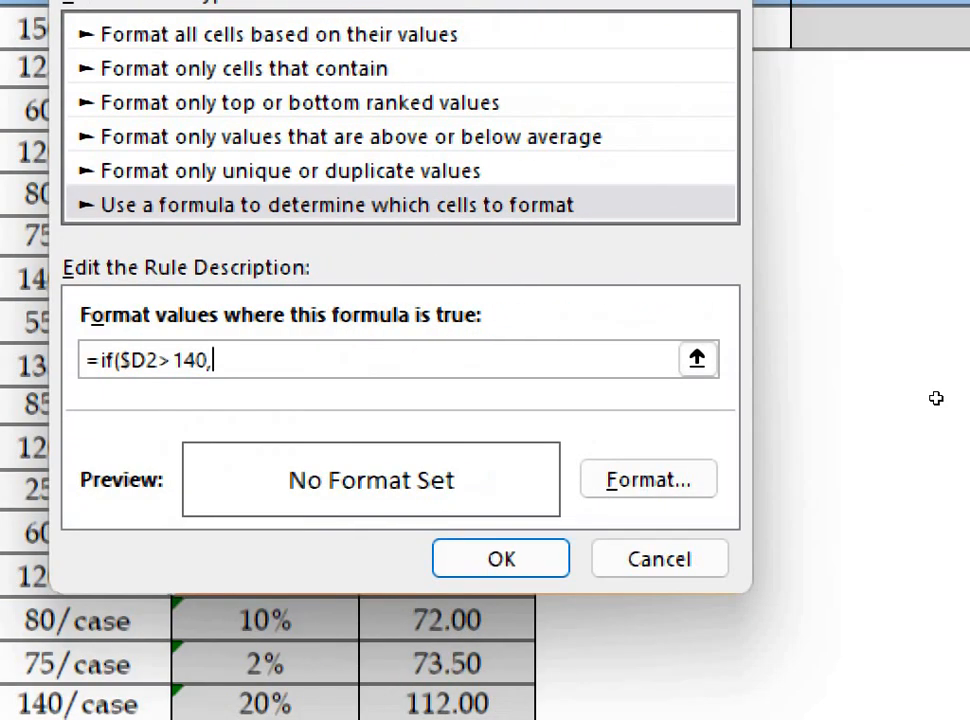
text(1,0)
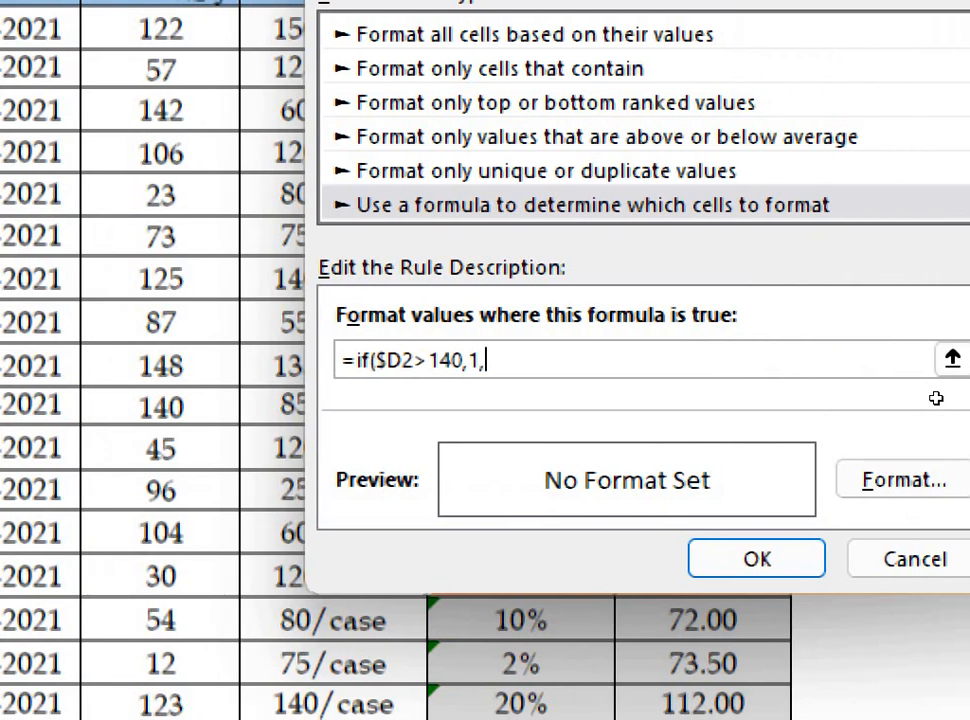
text())
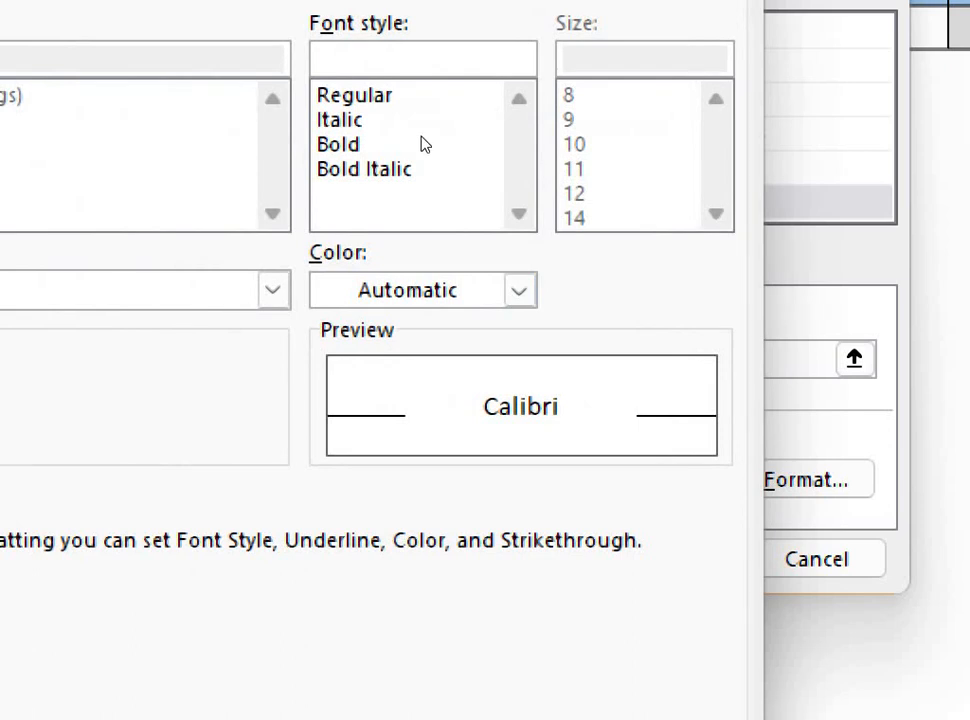
Give the rule a green fill, apply it to A2:A81, and deselect the column.
click(136, 59)
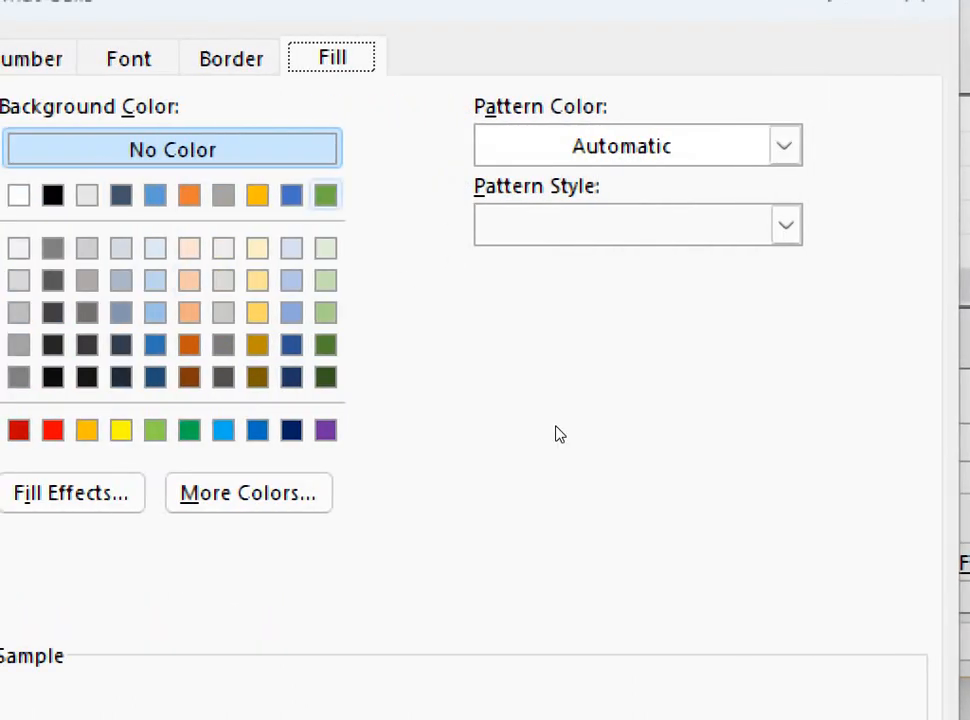
click(326, 195)
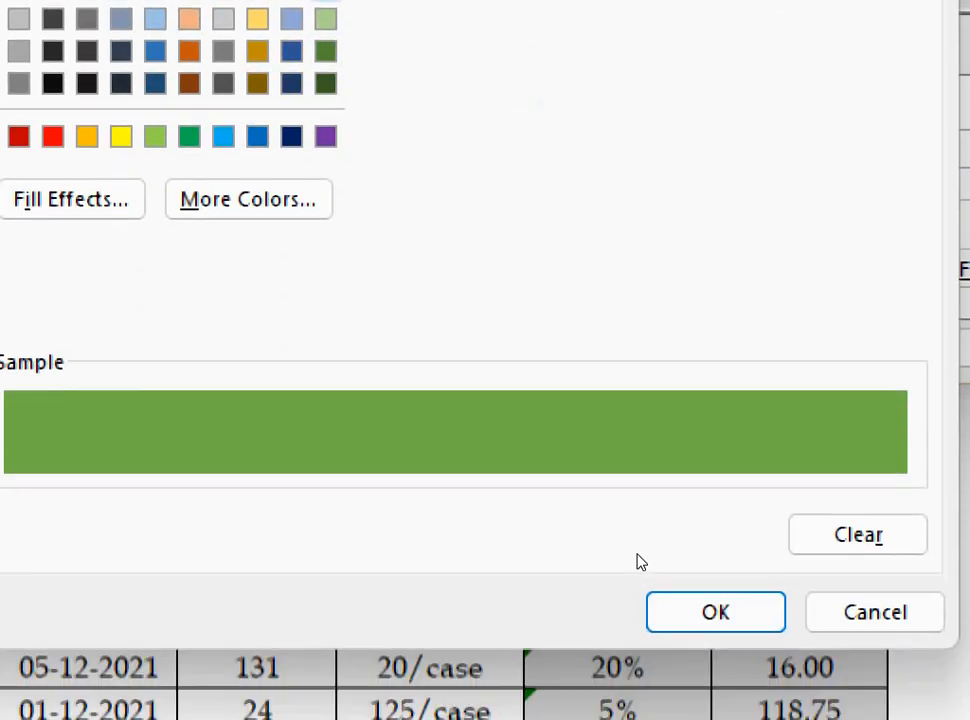
key(Return)
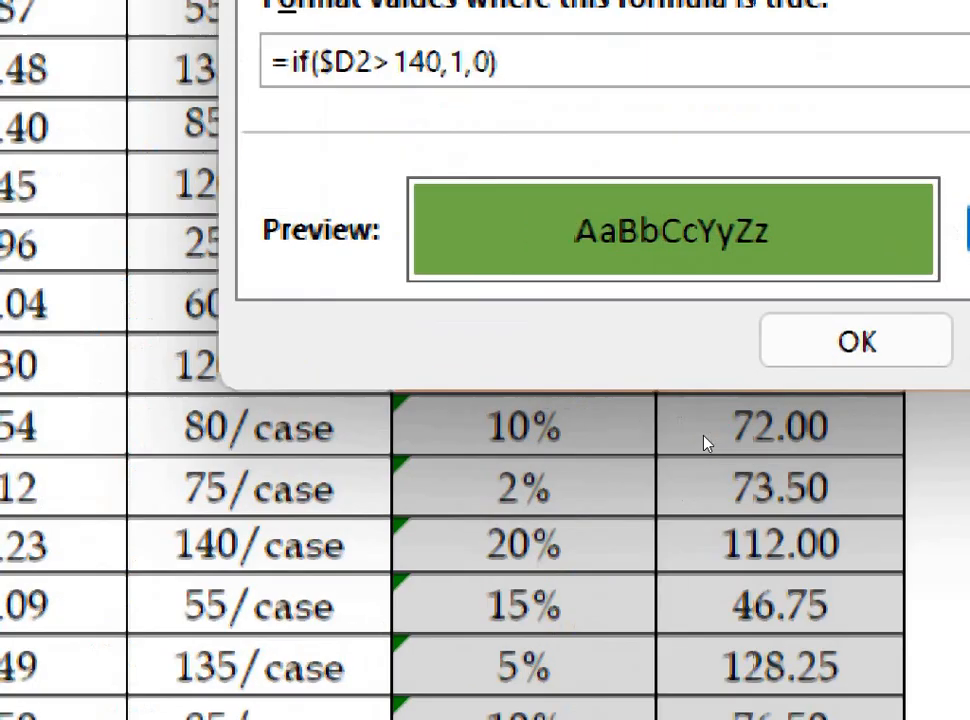
key(super)
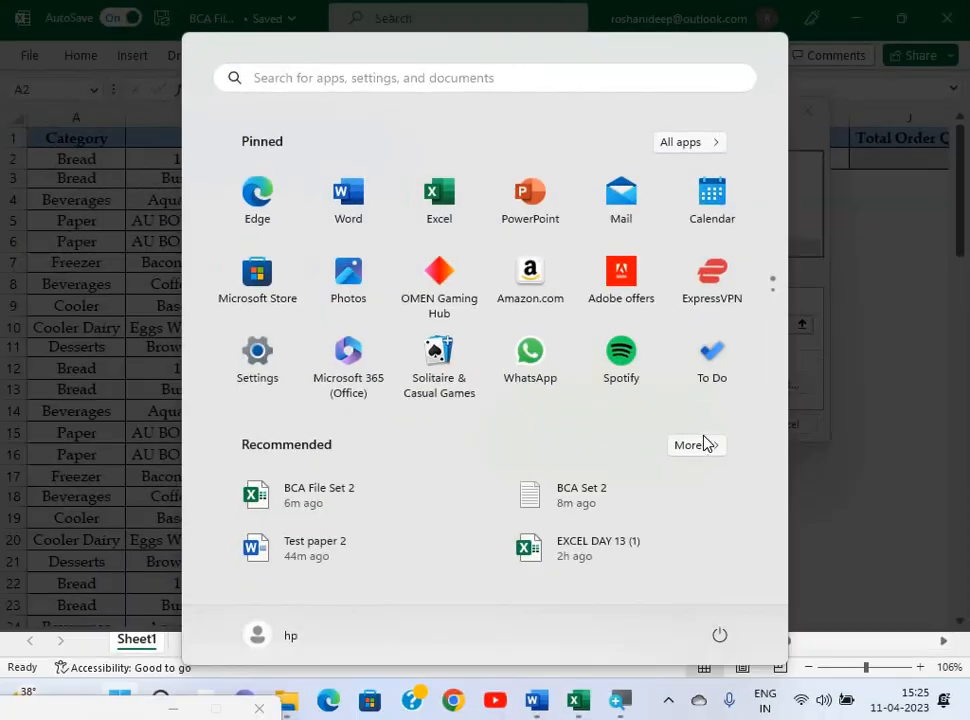
key(super)
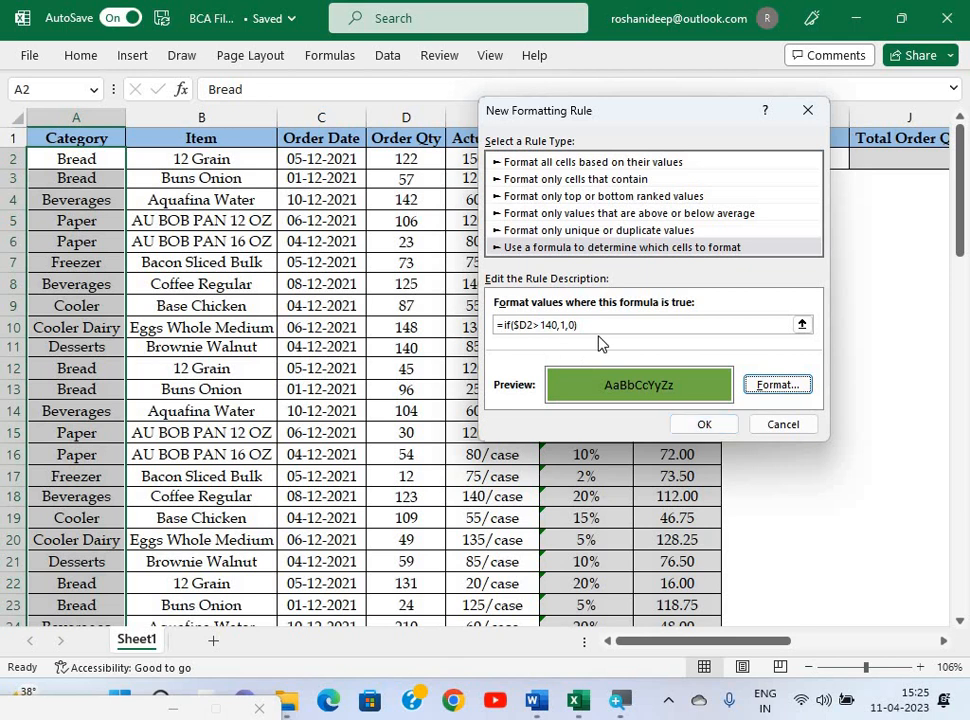
click(705, 425)
click(235, 284)
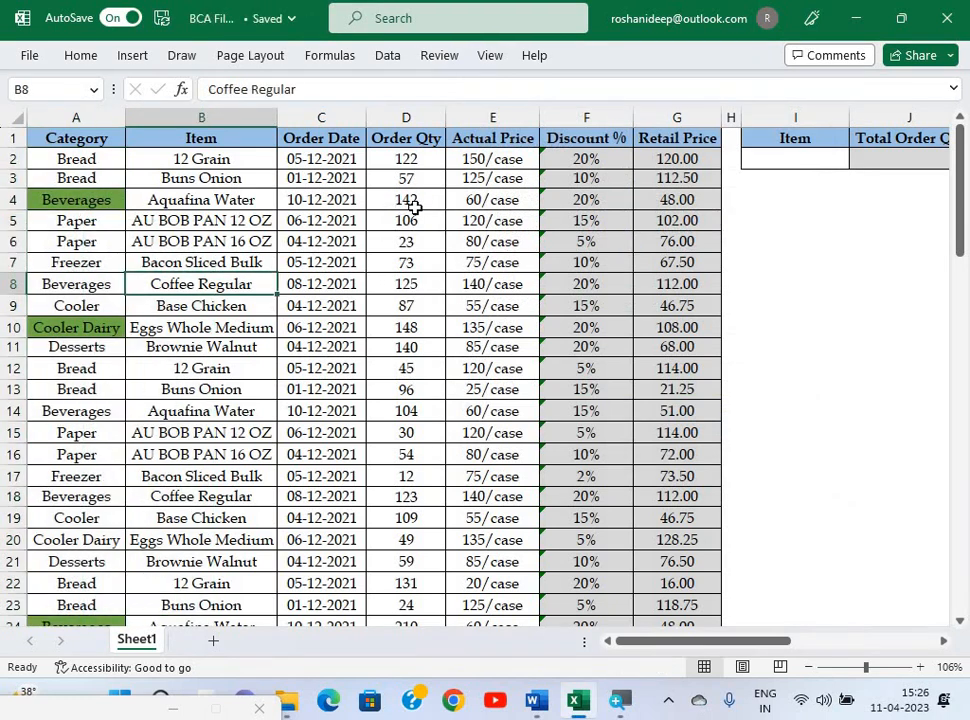
Read question e) in the Word question paper.
ctrl+scroll(414, 205, up, 2)
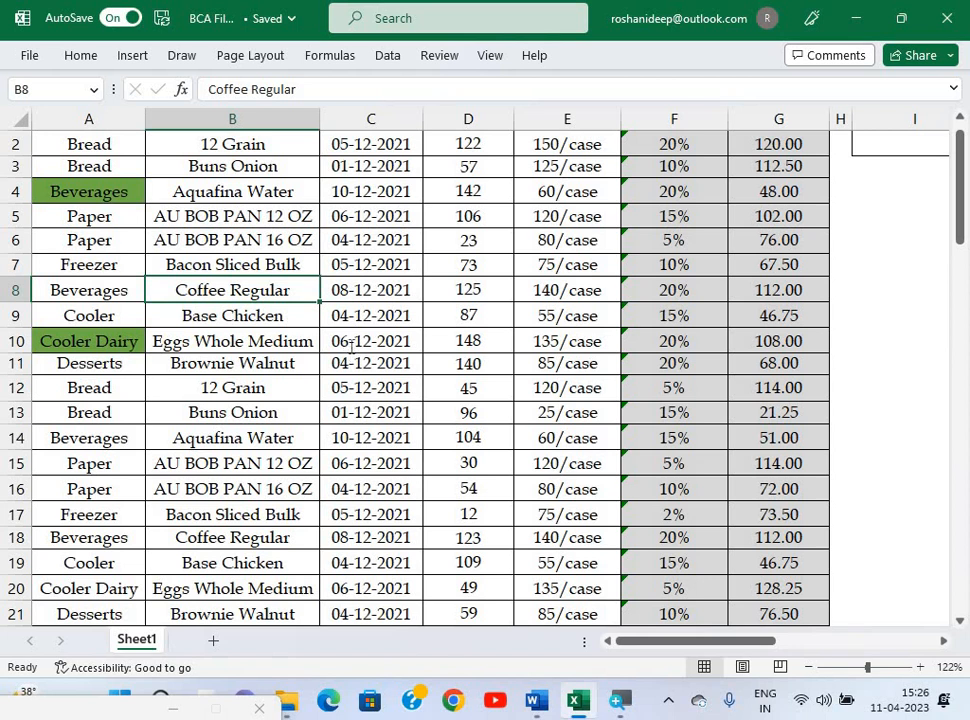
key(alt+Tab)
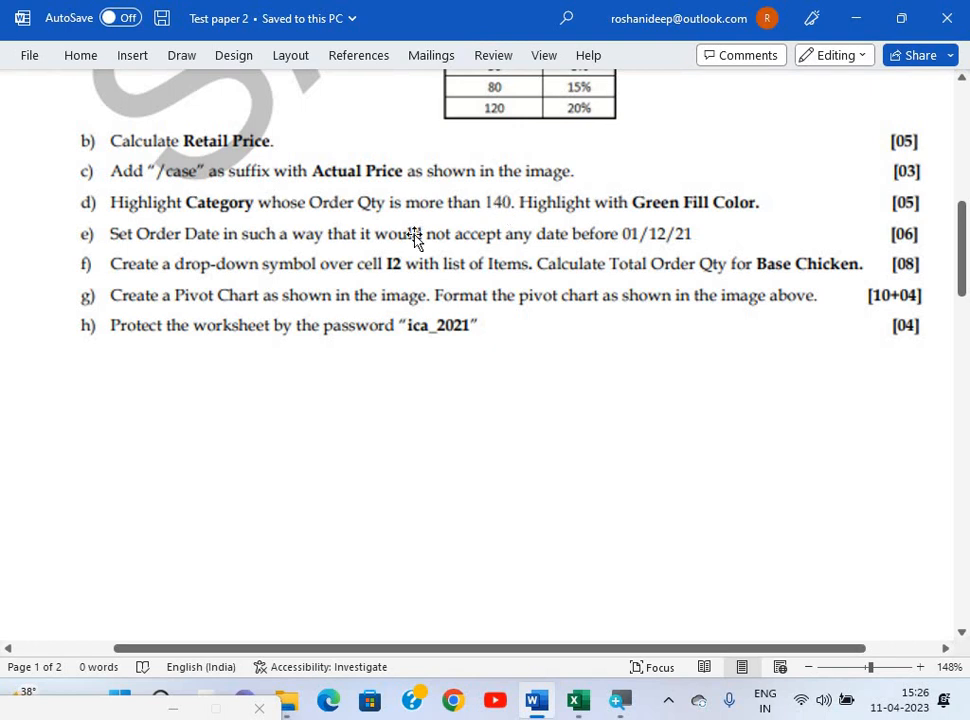
key(alt+Tab)
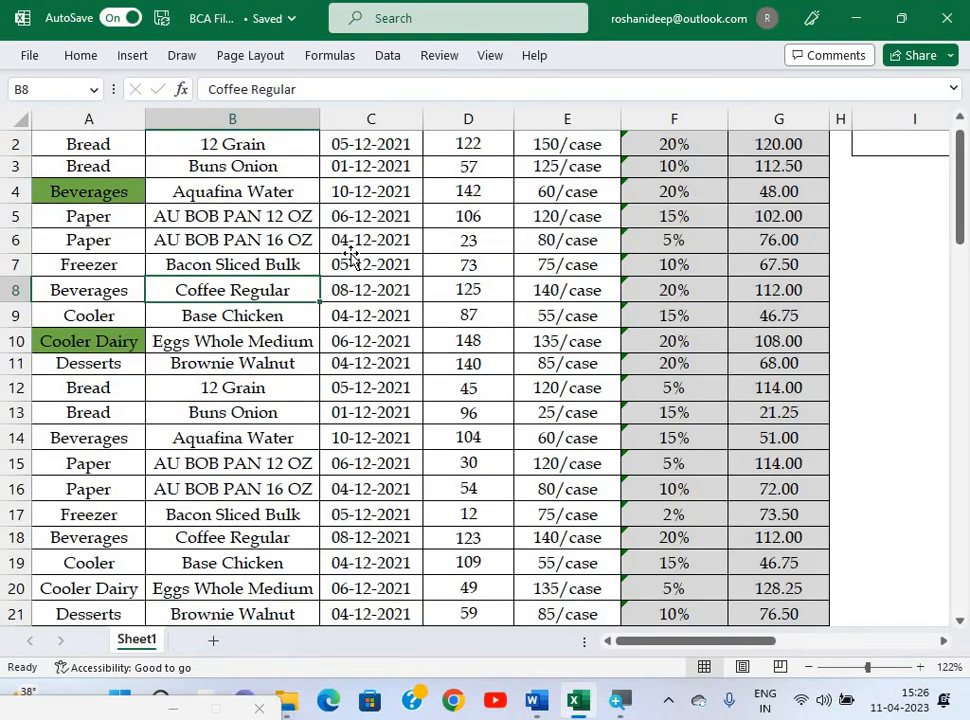
key(alt+Tab)
scroll(350, 255, up, 5)
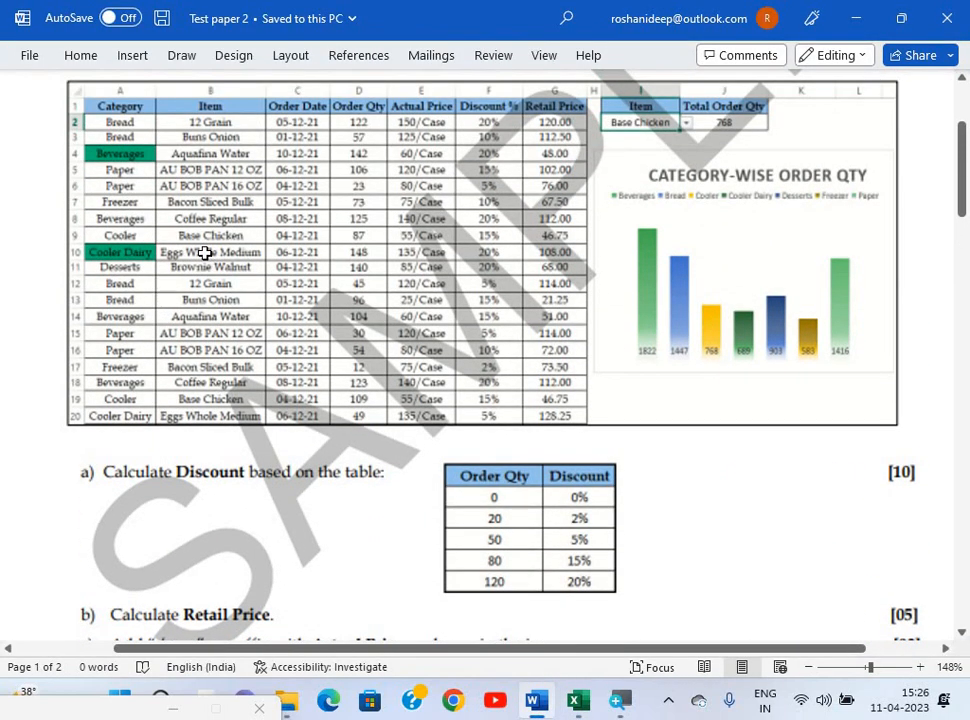
key(alt+Tab)
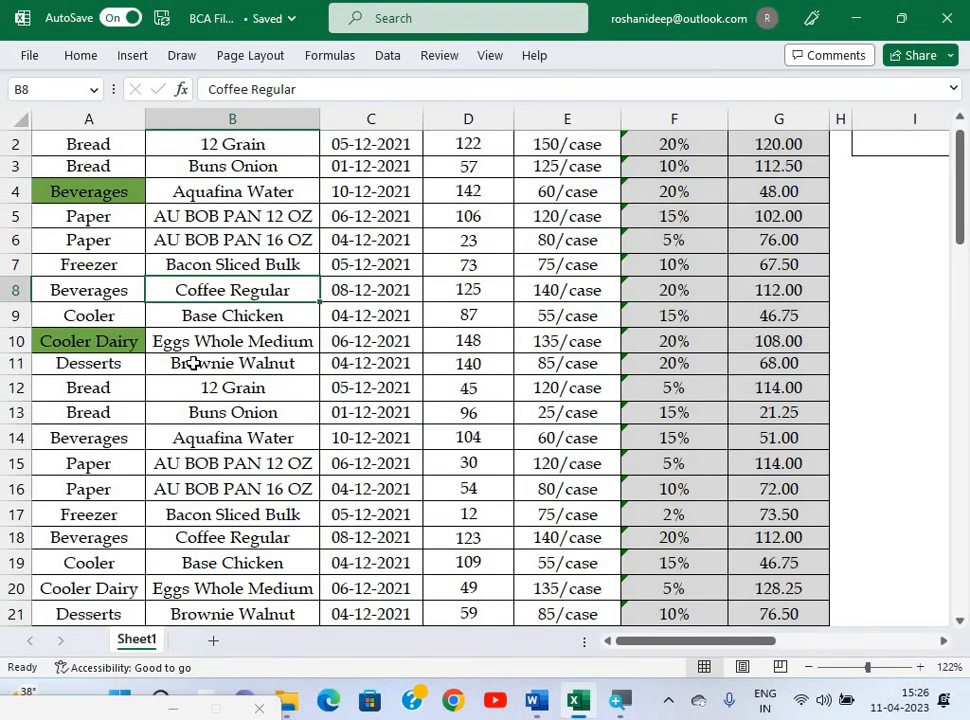
scroll(197, 368, up, 1)
key(alt+Tab)
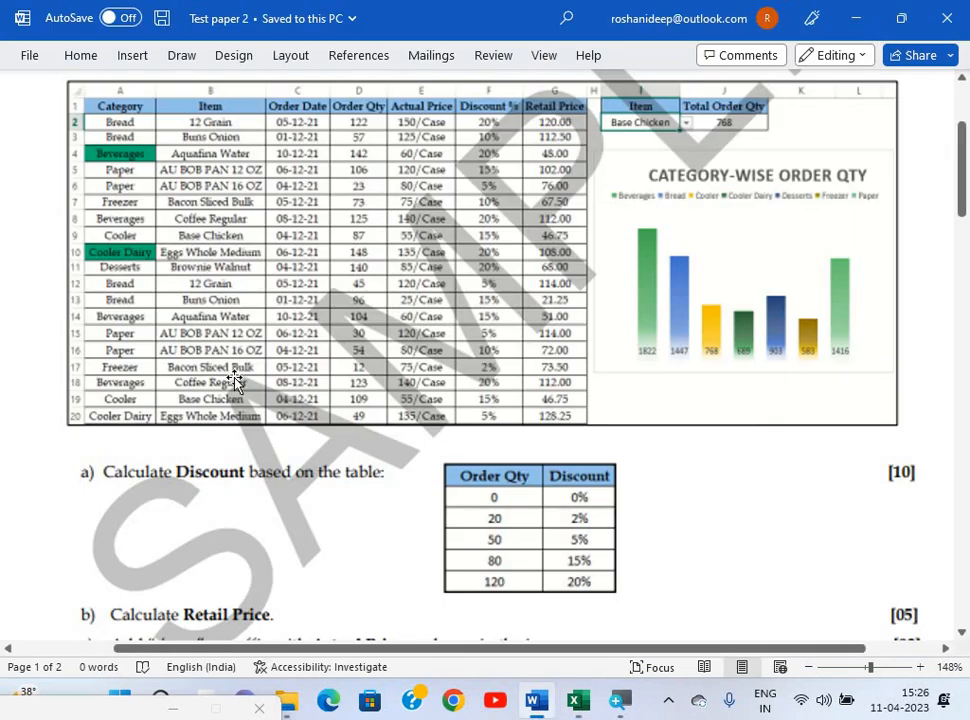
scroll(236, 388, down, 5)
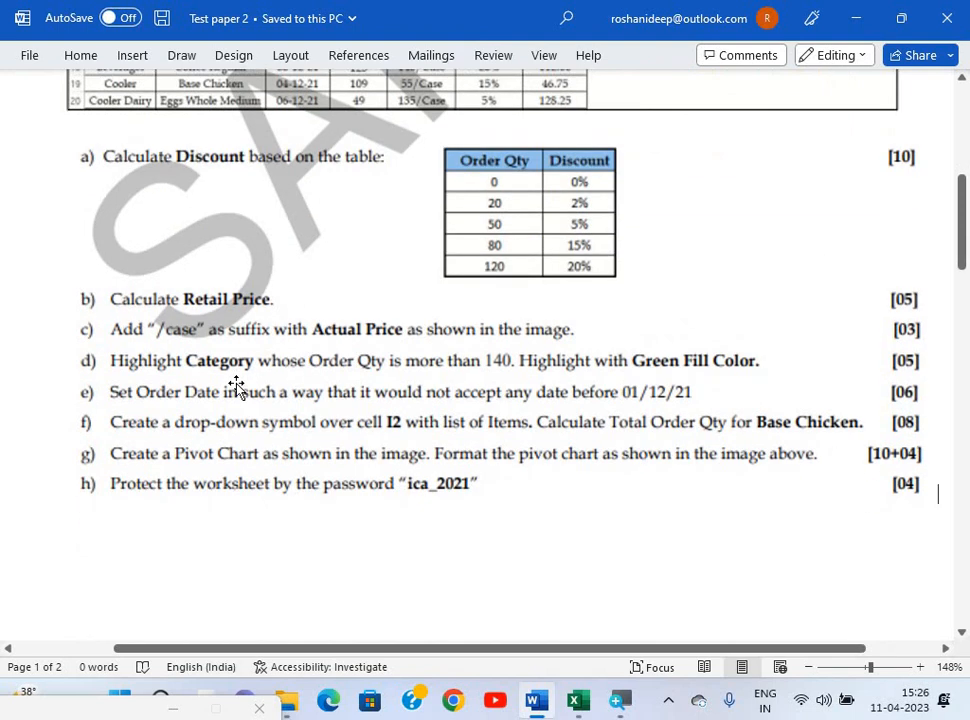
scroll(236, 388, down, 1)
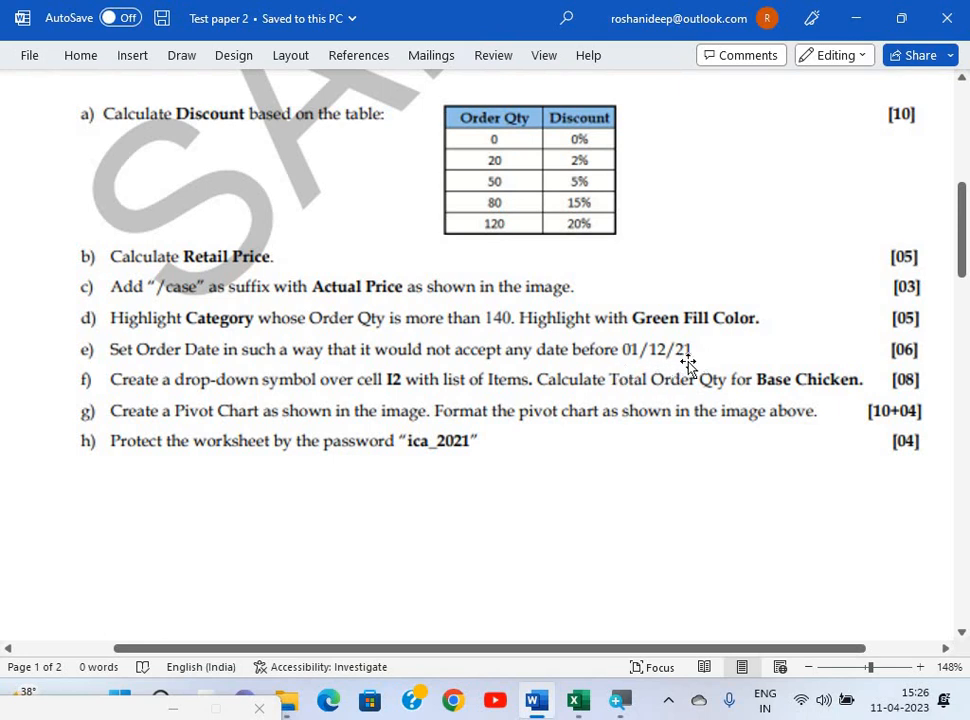
Back in Excel, select the Order Date cells C2:C81.
key(alt+Tab)
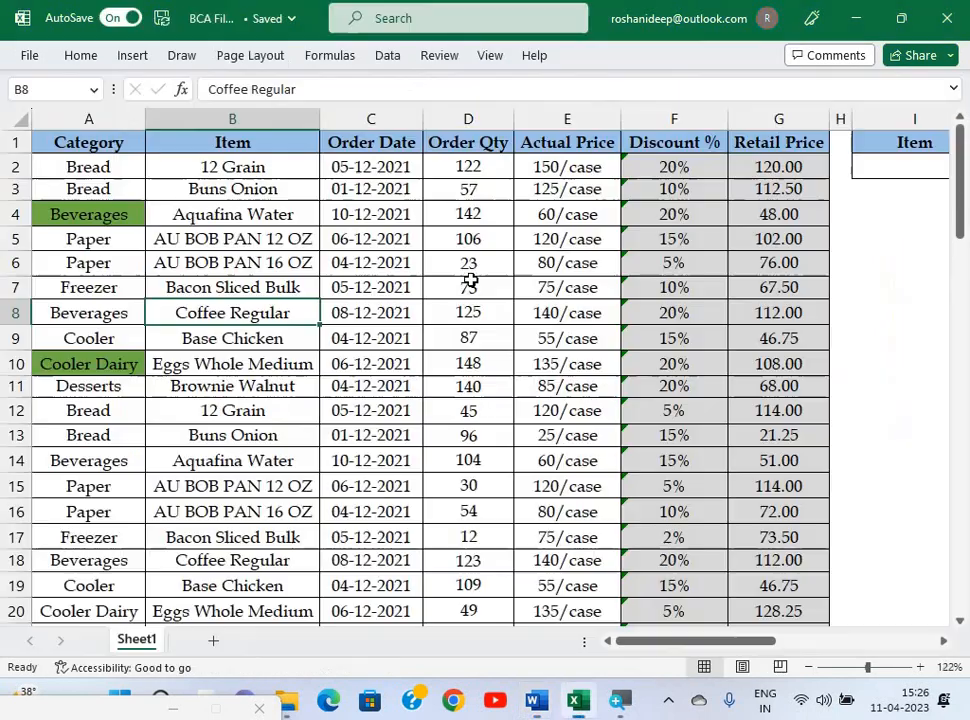
click(376, 166)
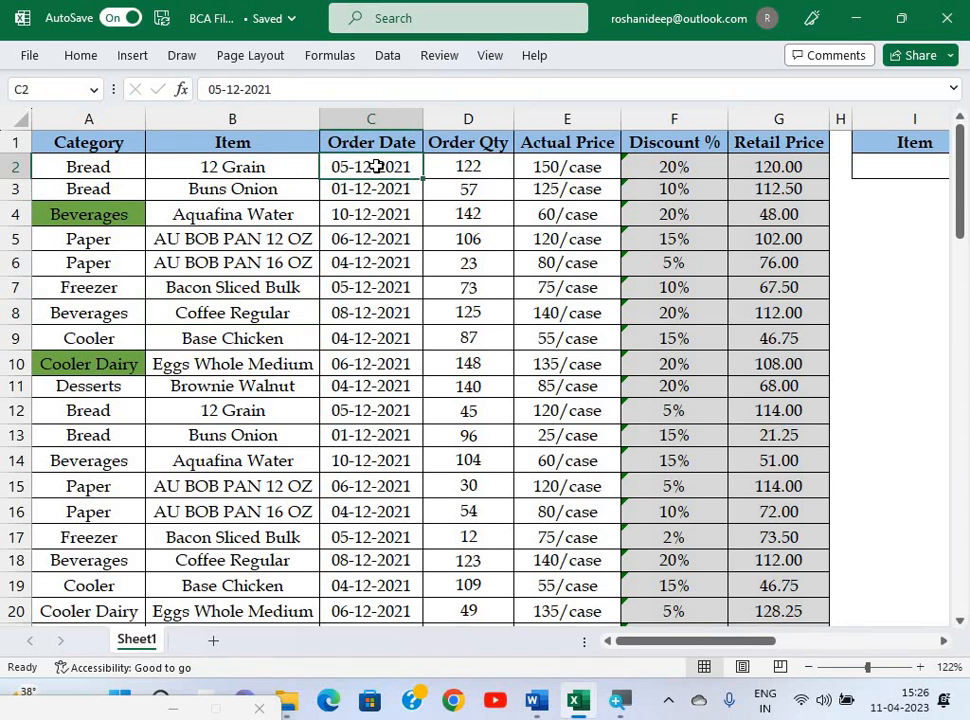
key(ctrl+shift+Down)
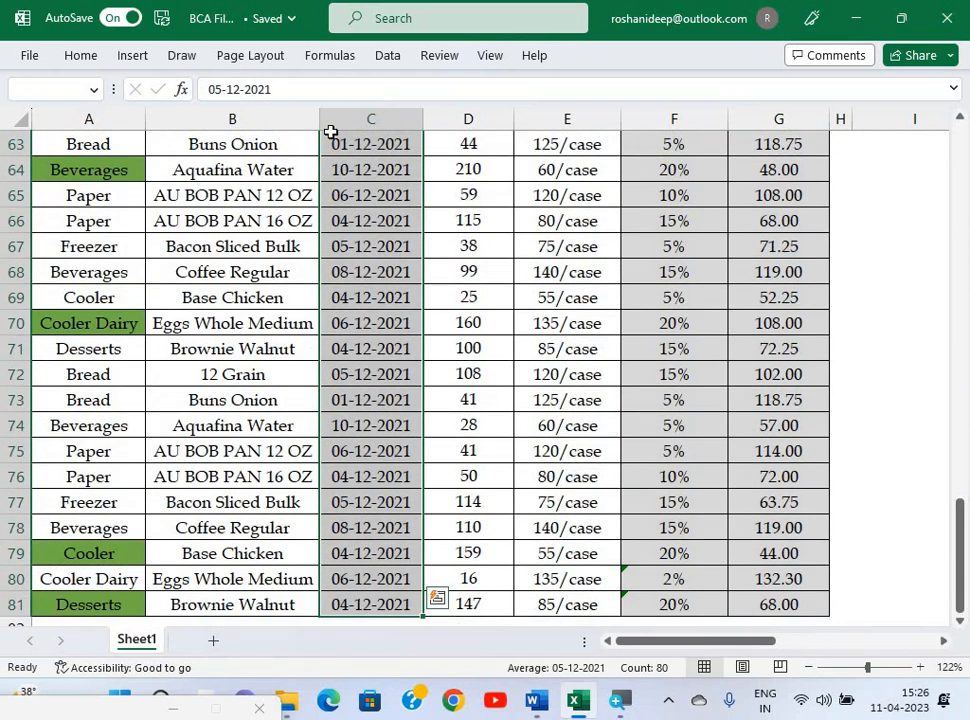
Add Data Validation allowing Dates greater than or equal to 01/12/2021.
click(79, 62)
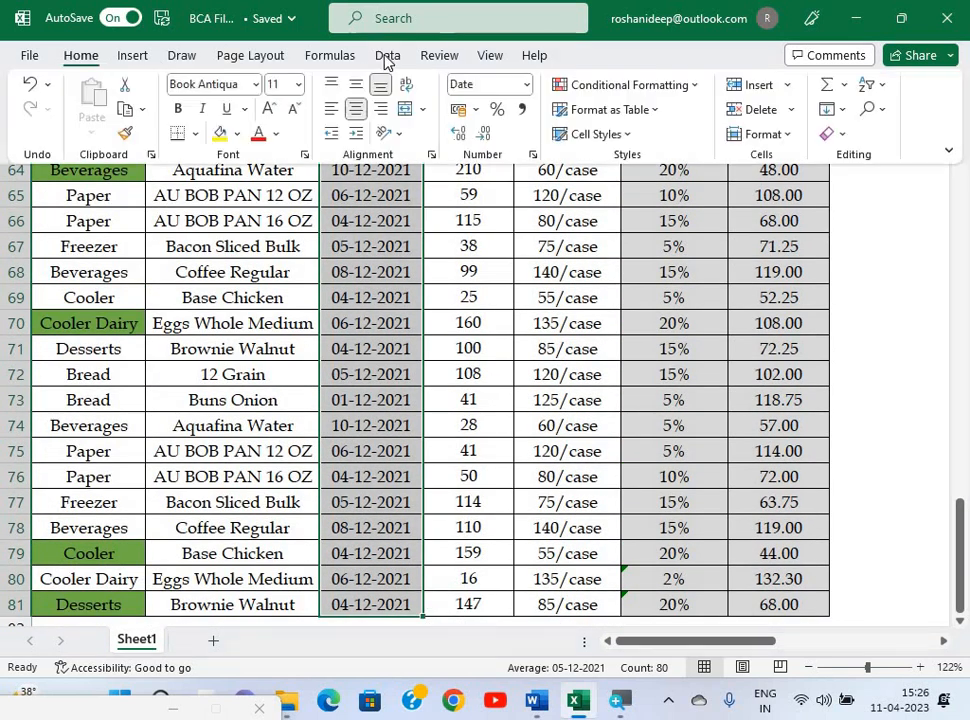
click(387, 60)
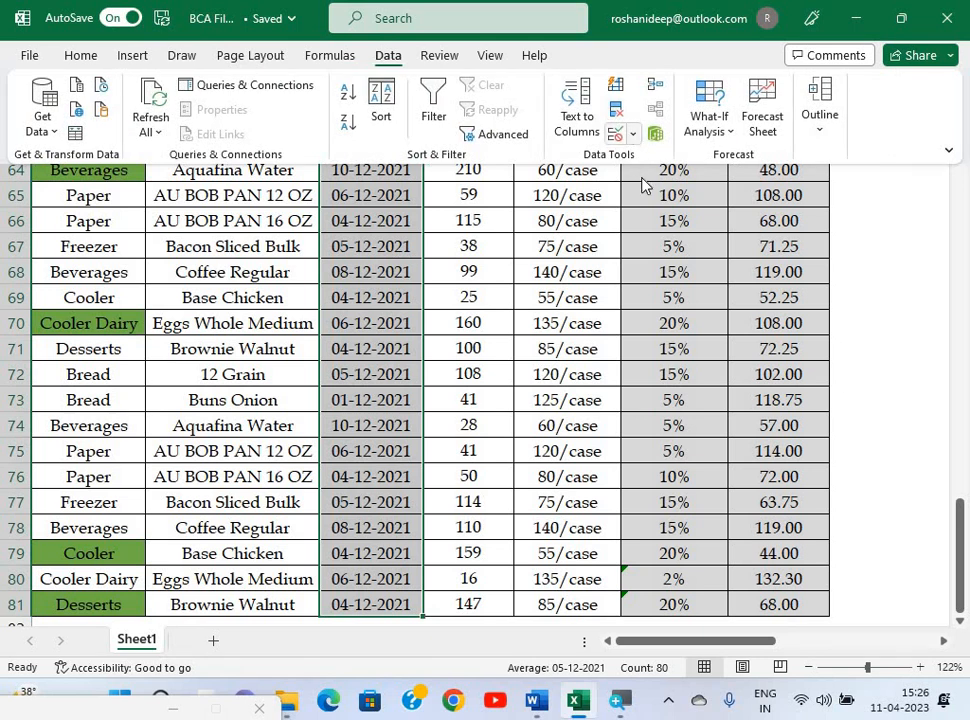
click(616, 133)
click(651, 168)
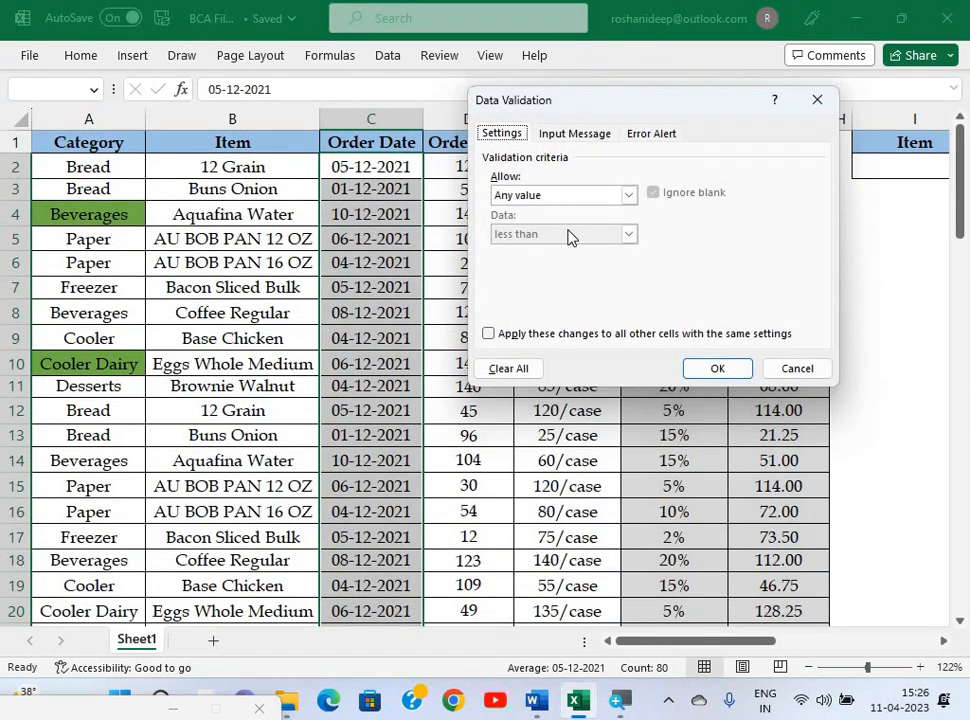
click(562, 195)
click(560, 261)
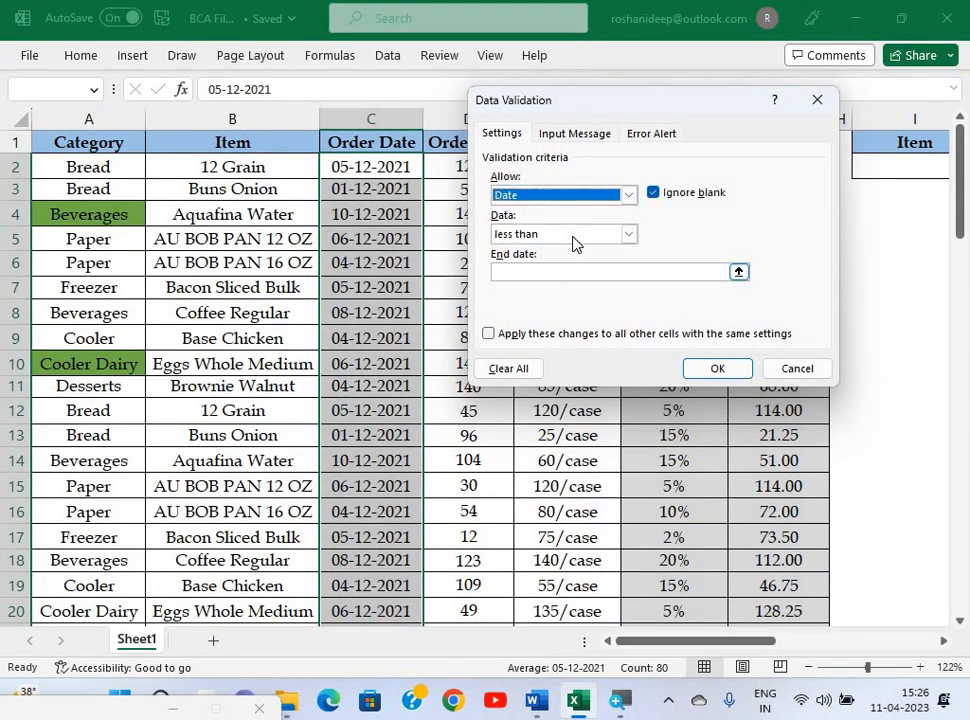
click(628, 233)
click(552, 325)
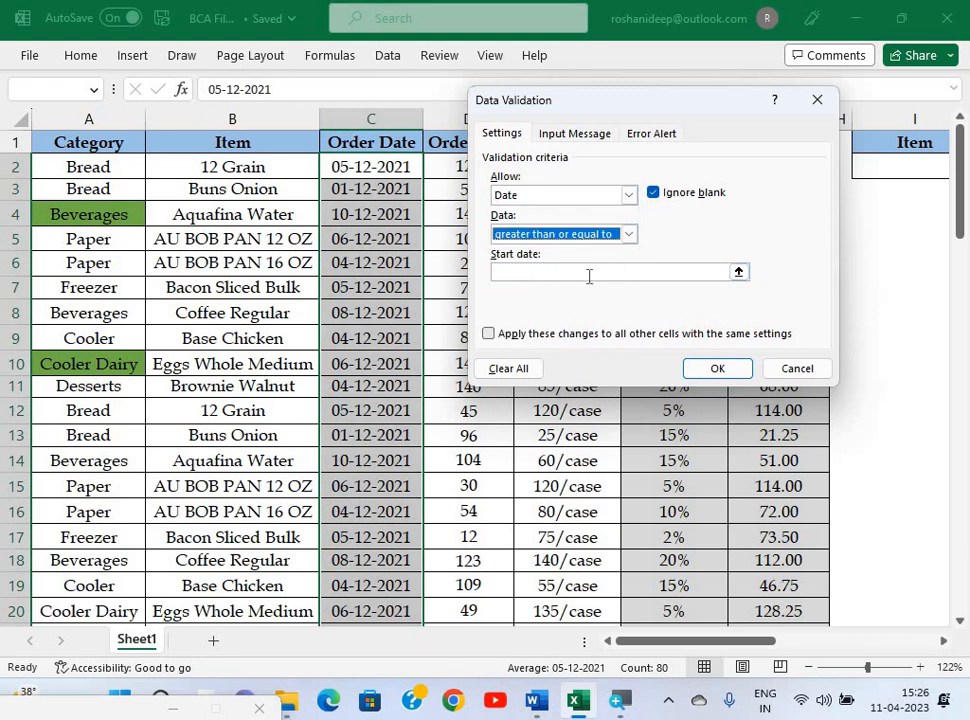
click(589, 273)
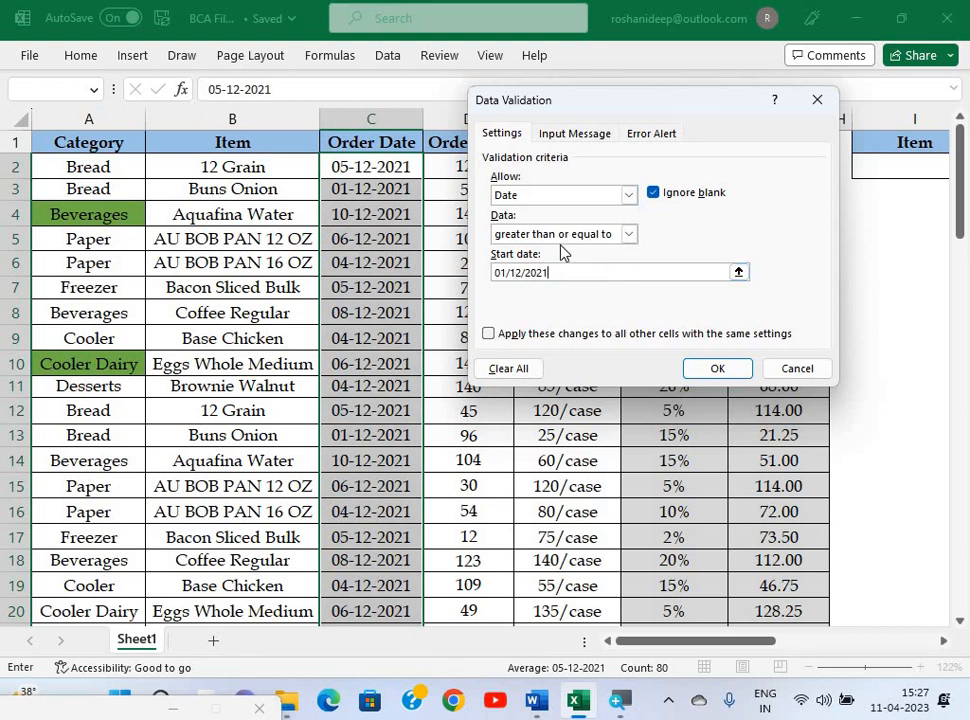
click(714, 370)
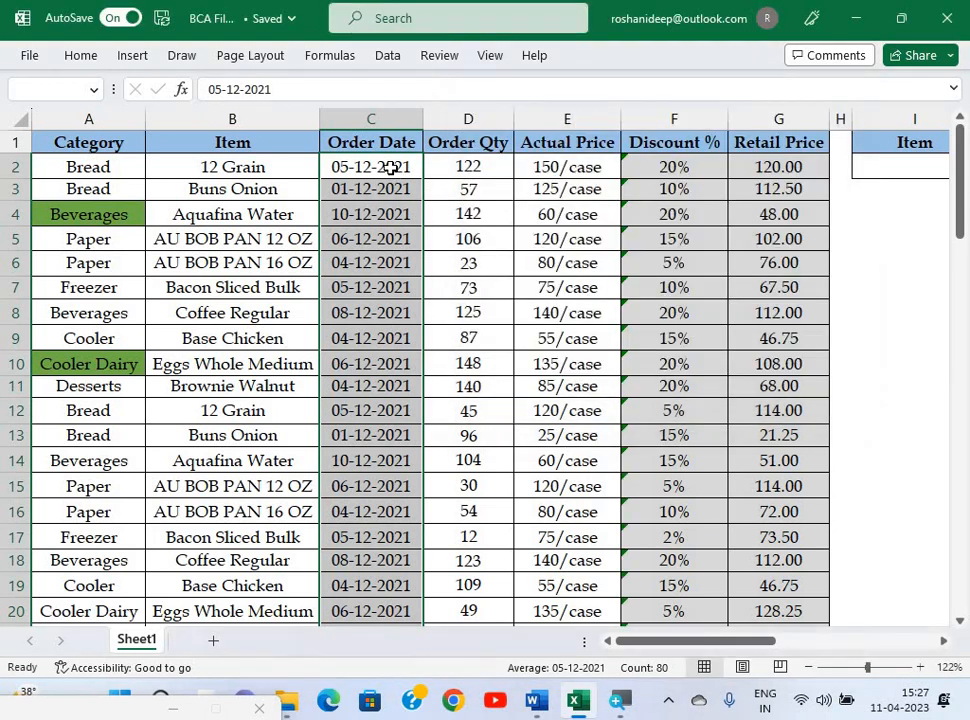
click(390, 167)
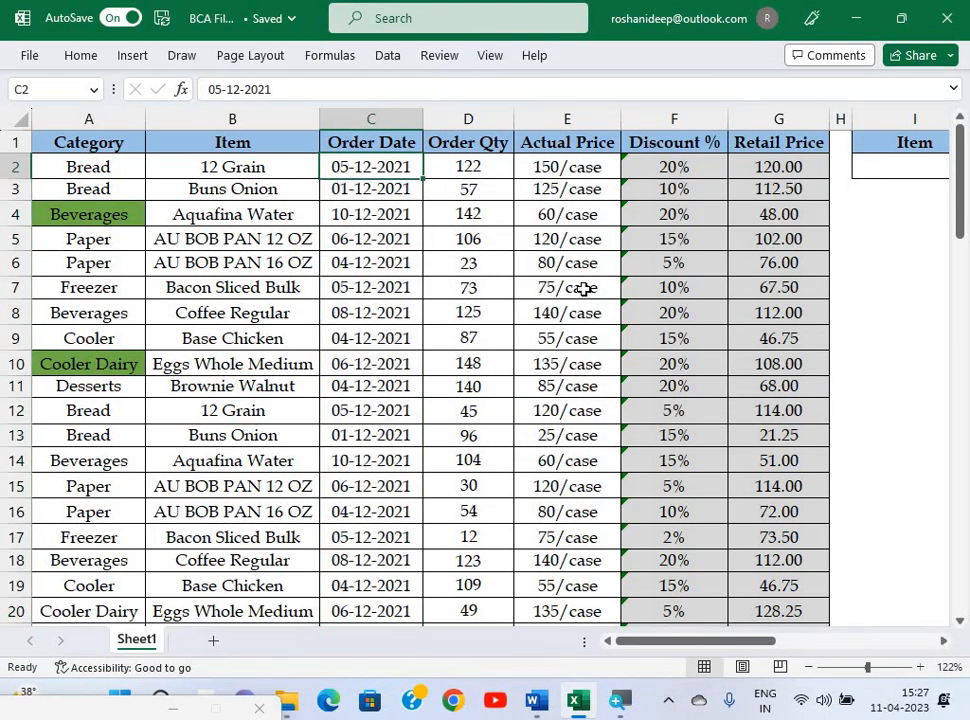
text(30/)
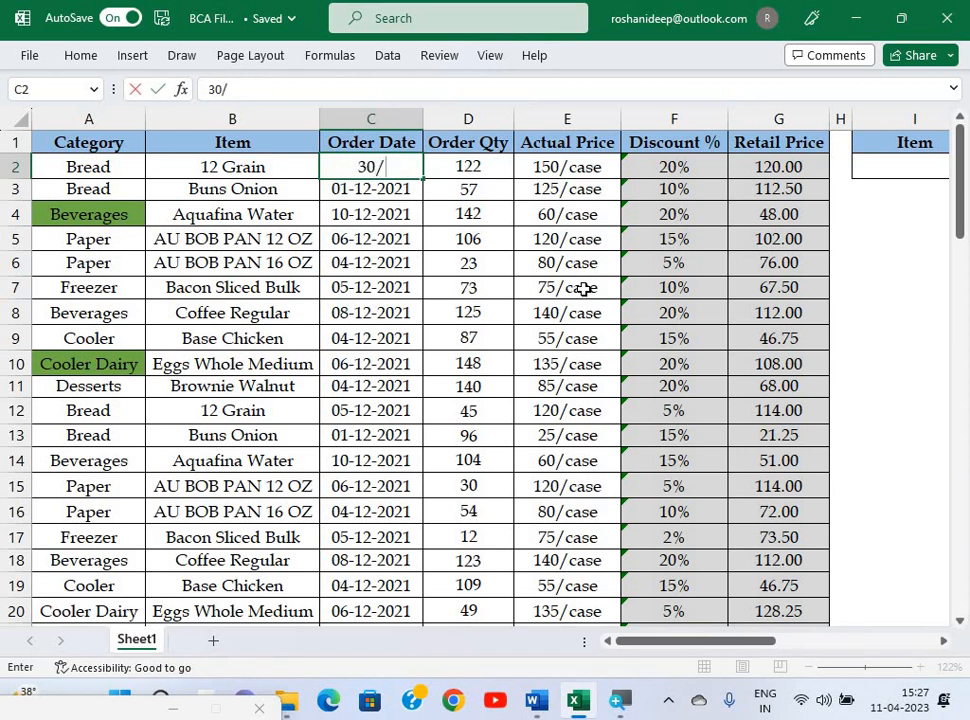
text(11/2021)
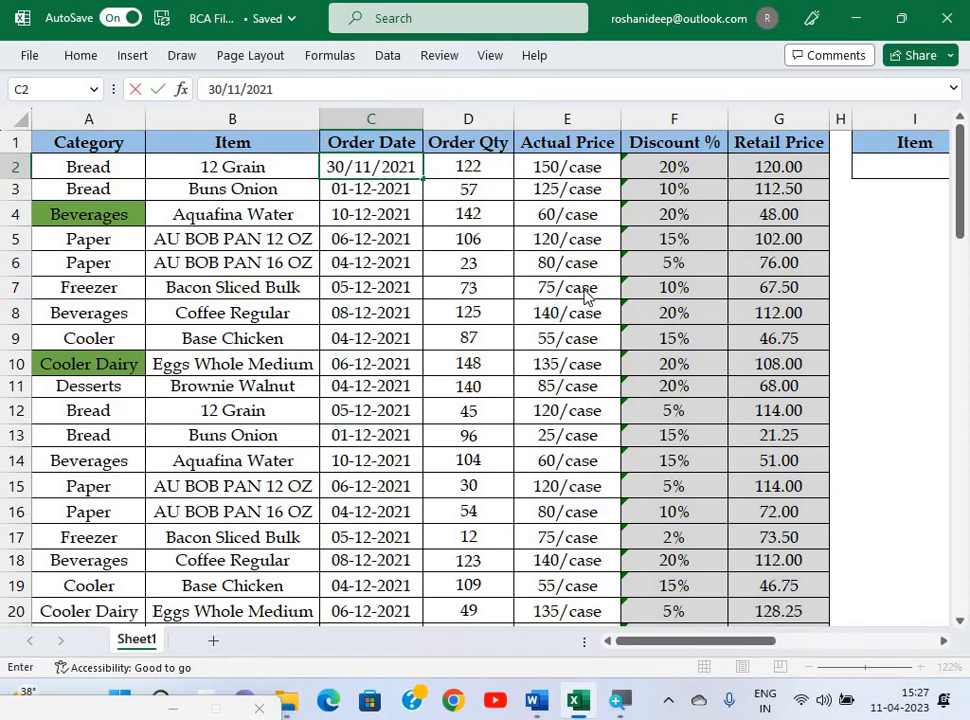
key(Return)
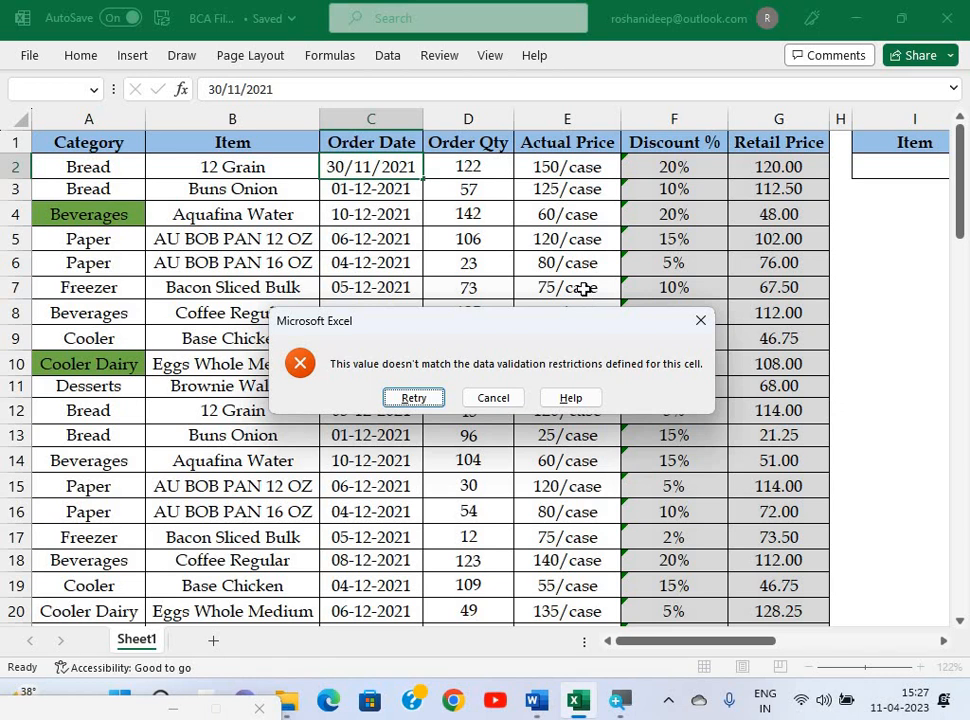
key(Escape)
click(377, 259)
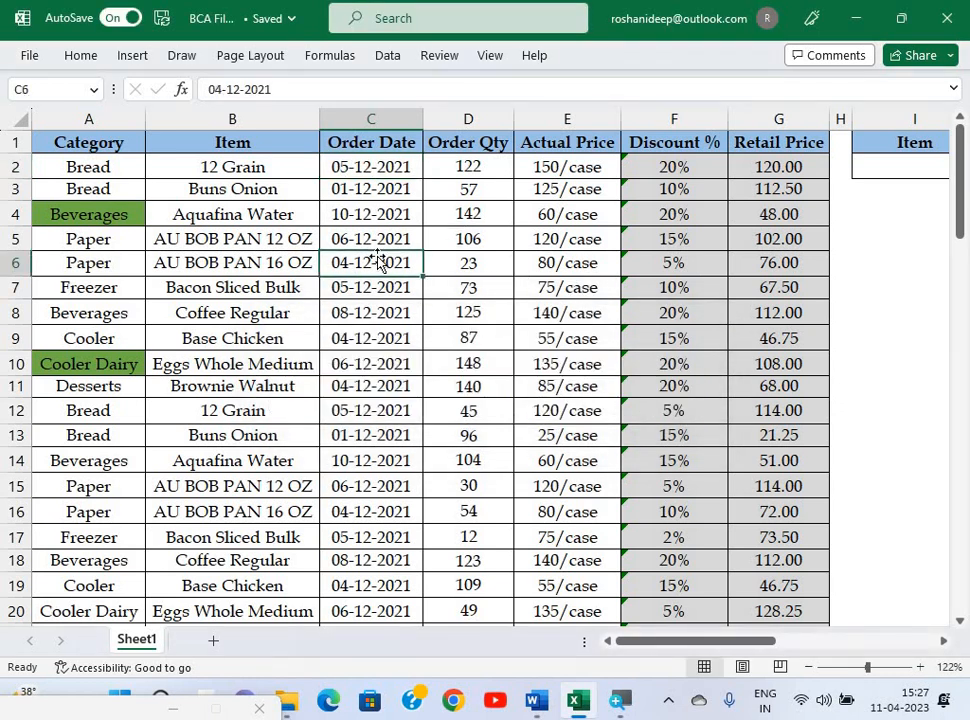
key(alt+Tab)
Scroll to the Word paper's question list, then return to the Excel workbook.
scroll(482, 410, down, 1)
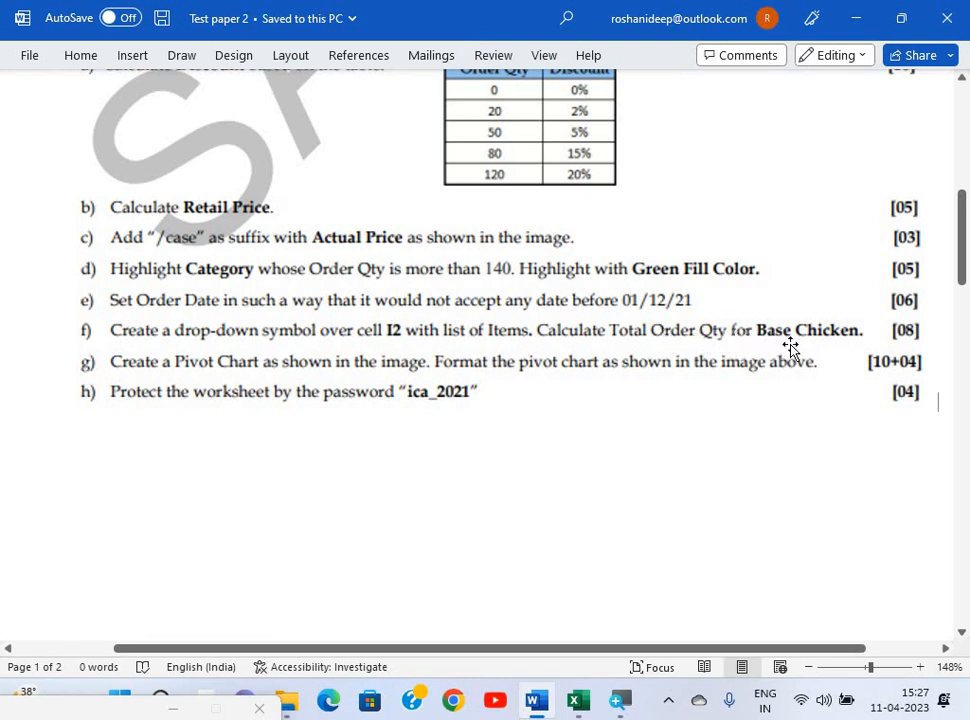
key(alt+Tab)
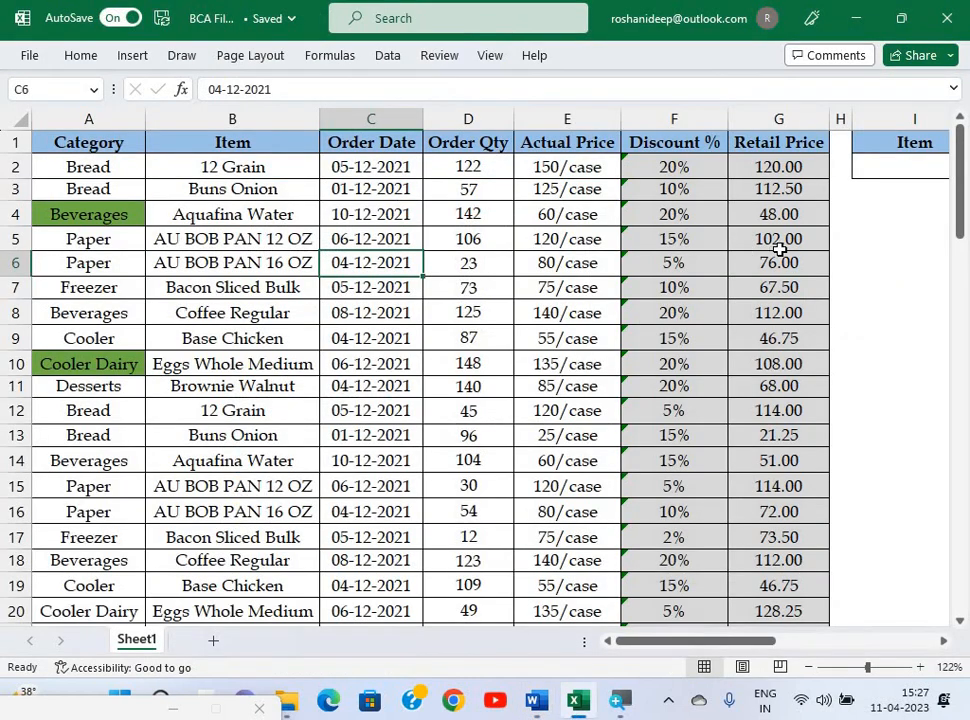
Give cell I2 a List validation sourced from the Item range $B$2:$B$81.
click(885, 166)
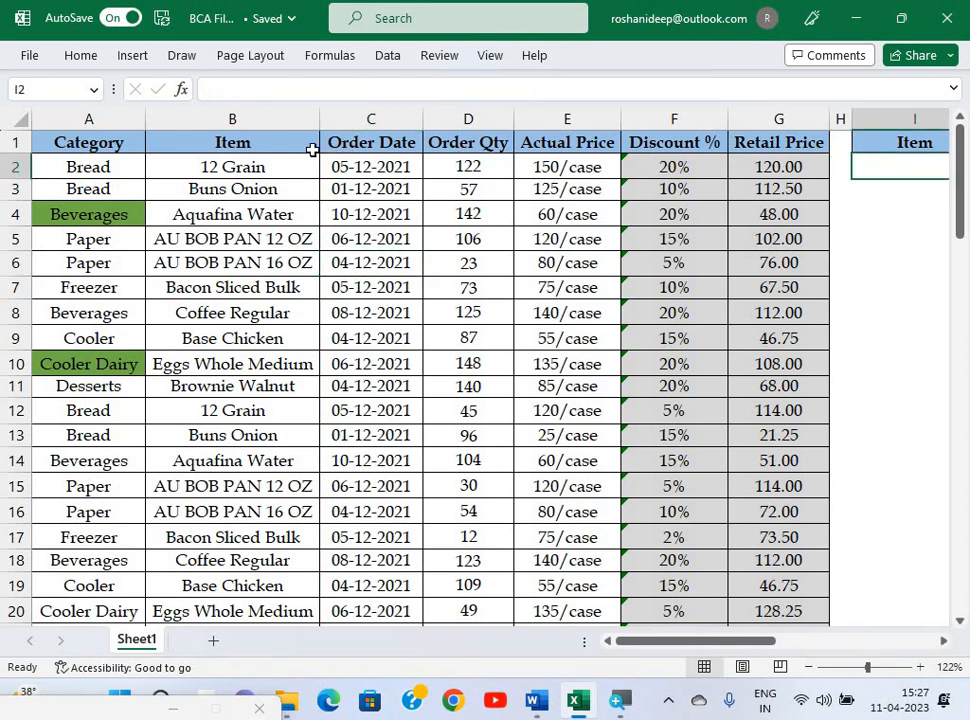
drag(315, 148, 891, 182)
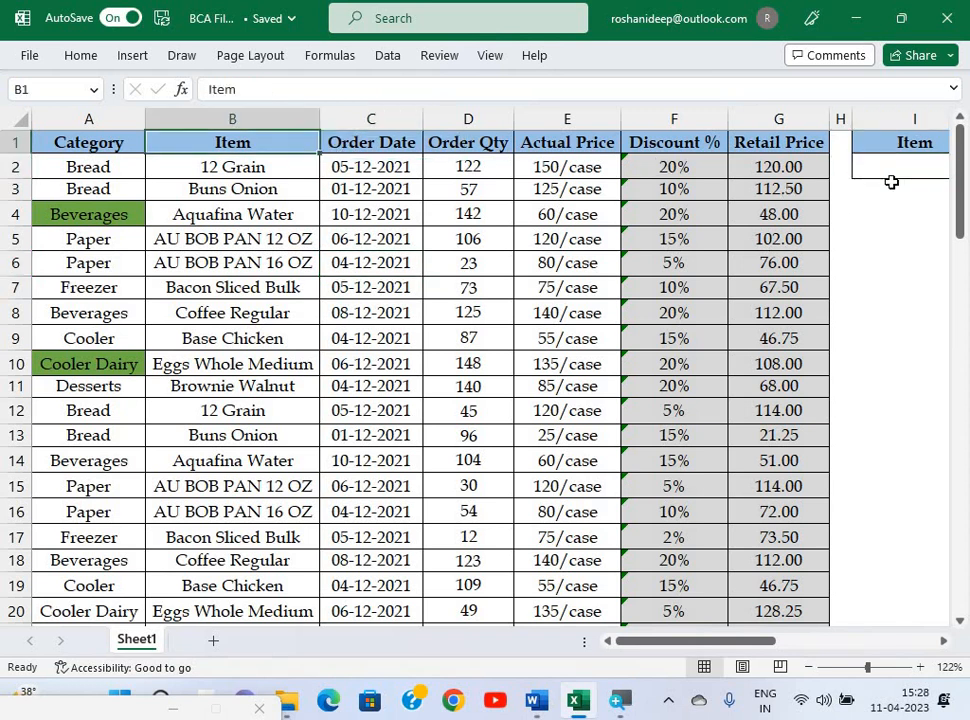
click(891, 183)
scroll(890, 183, right, 2)
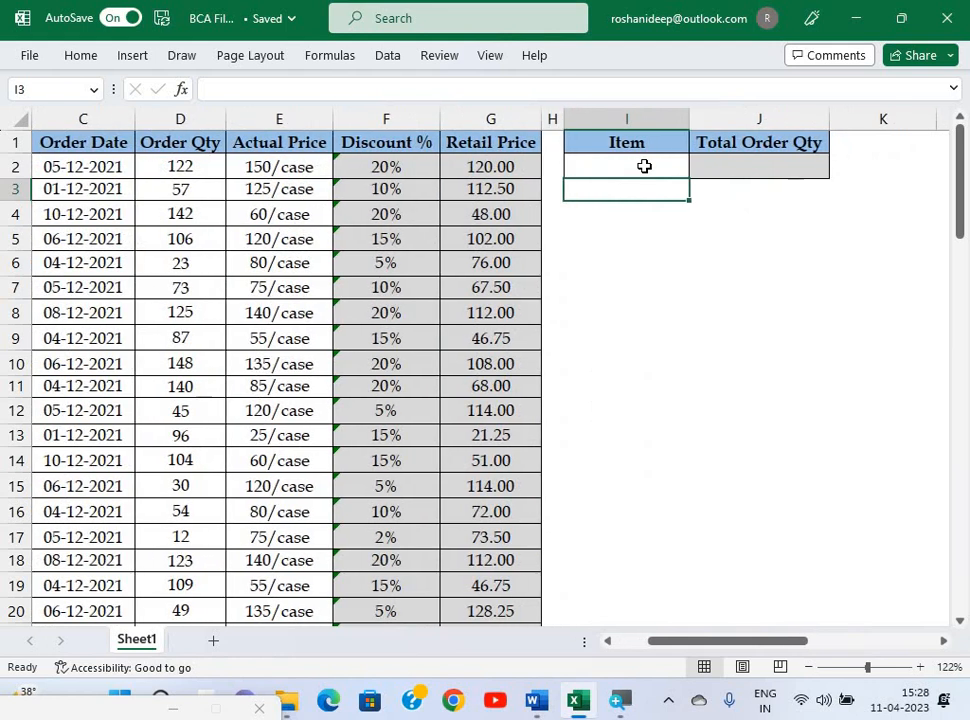
click(644, 166)
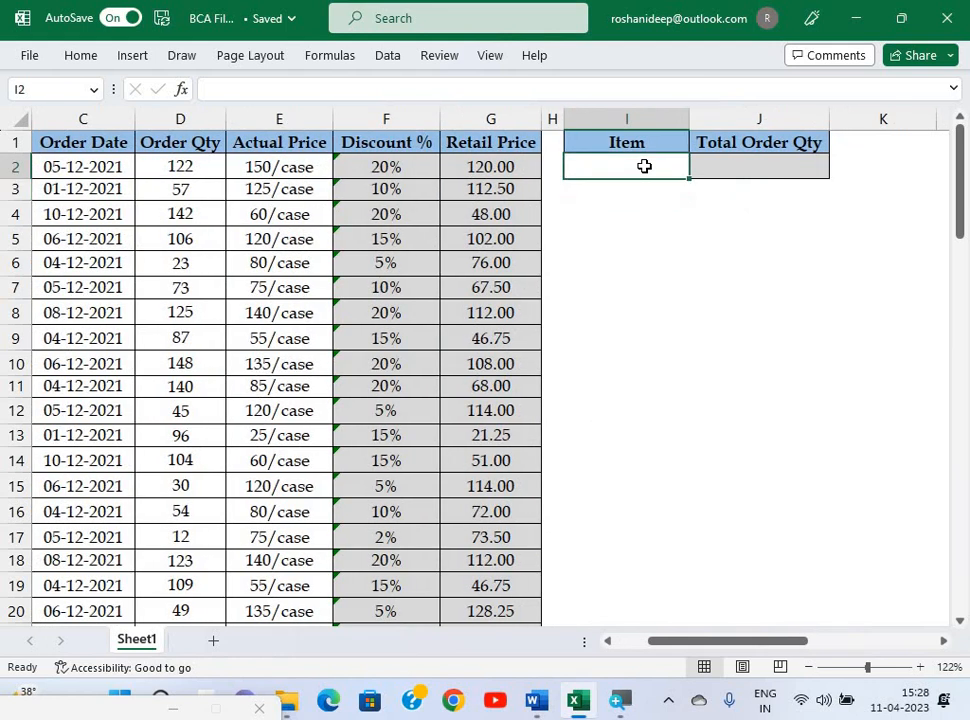
click(390, 62)
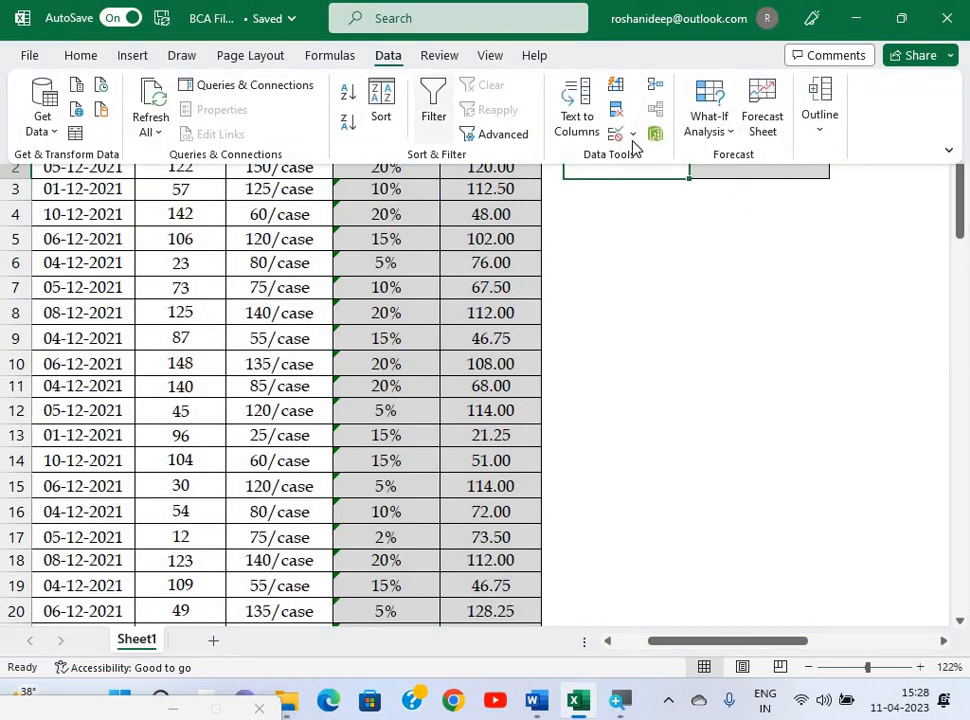
click(632, 135)
click(643, 160)
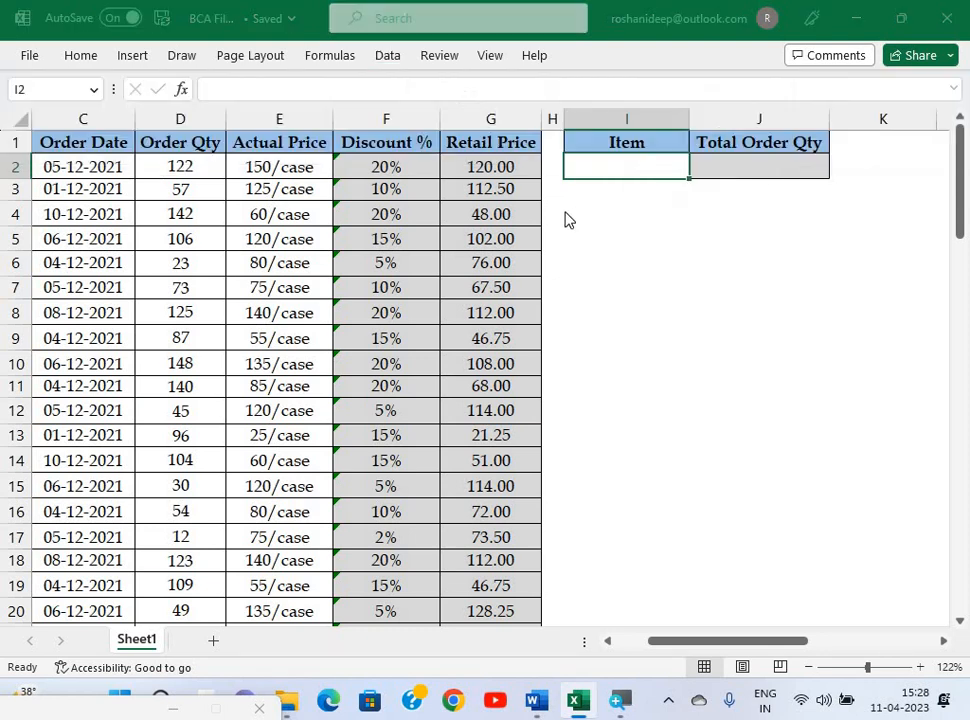
click(585, 197)
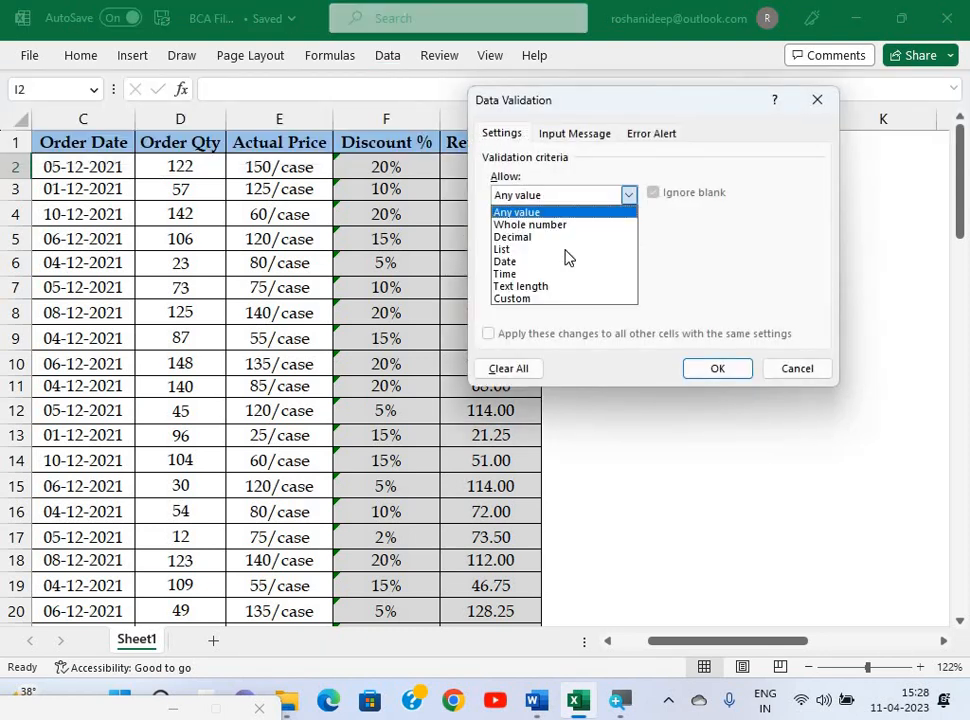
click(560, 247)
click(549, 272)
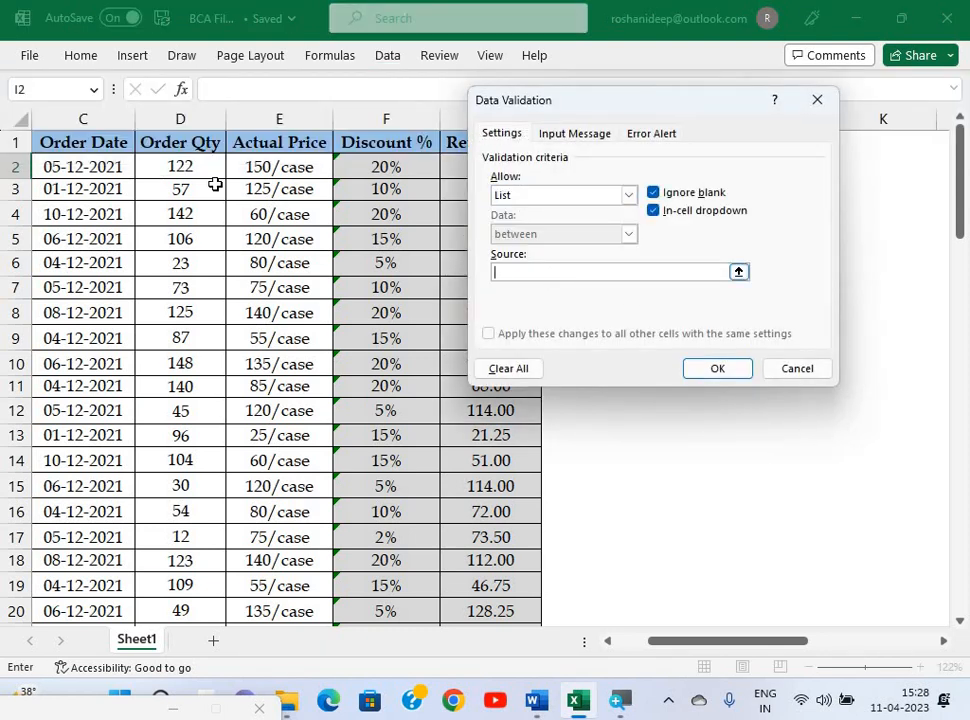
click(105, 175)
key(Left)
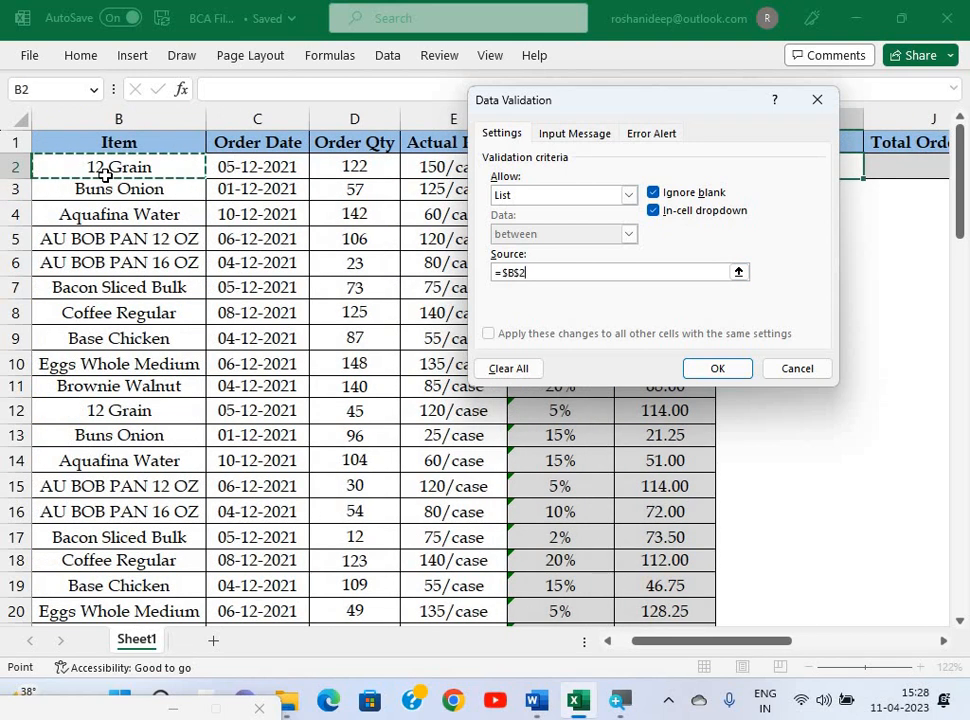
key(ctrl+shift+Down)
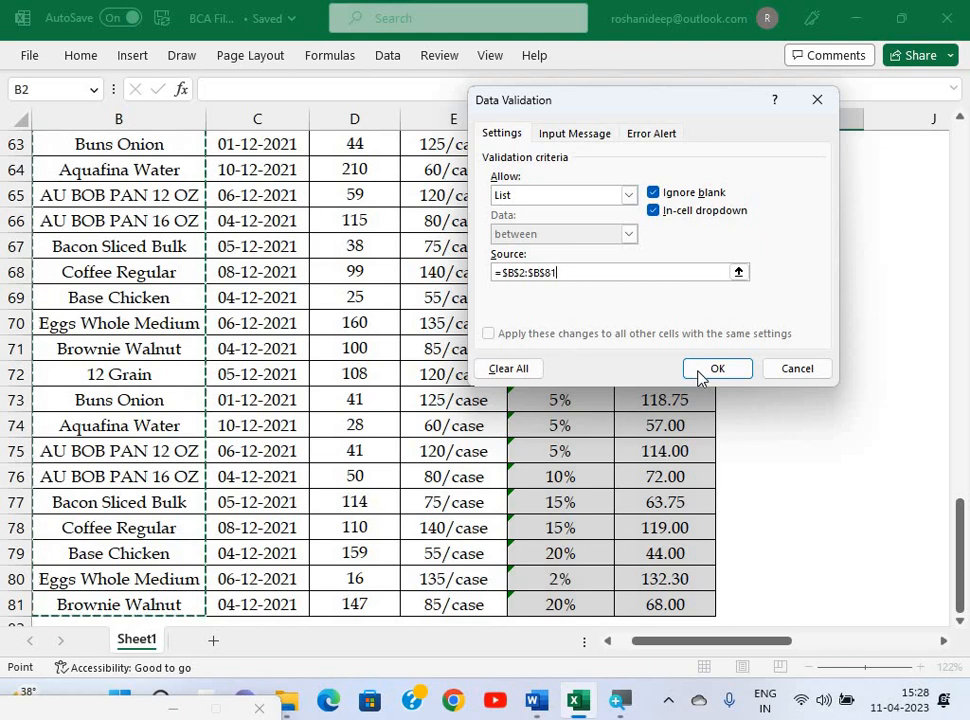
click(700, 370)
Choose Base Chicken from I2's dropdown.
scroll(840, 244, up, 8)
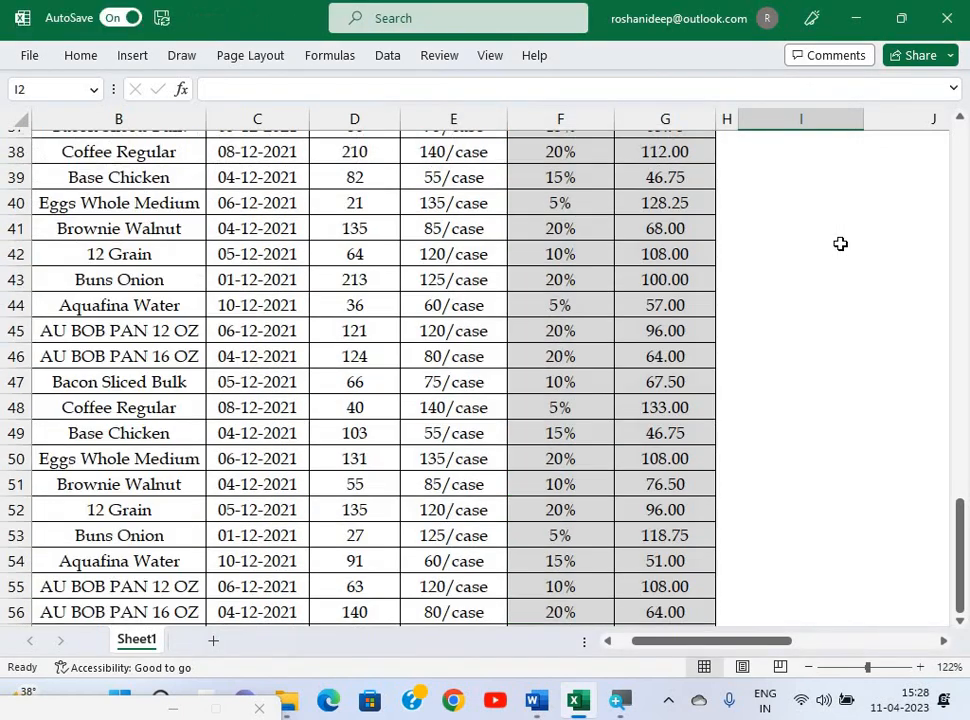
scroll(840, 244, up, 12)
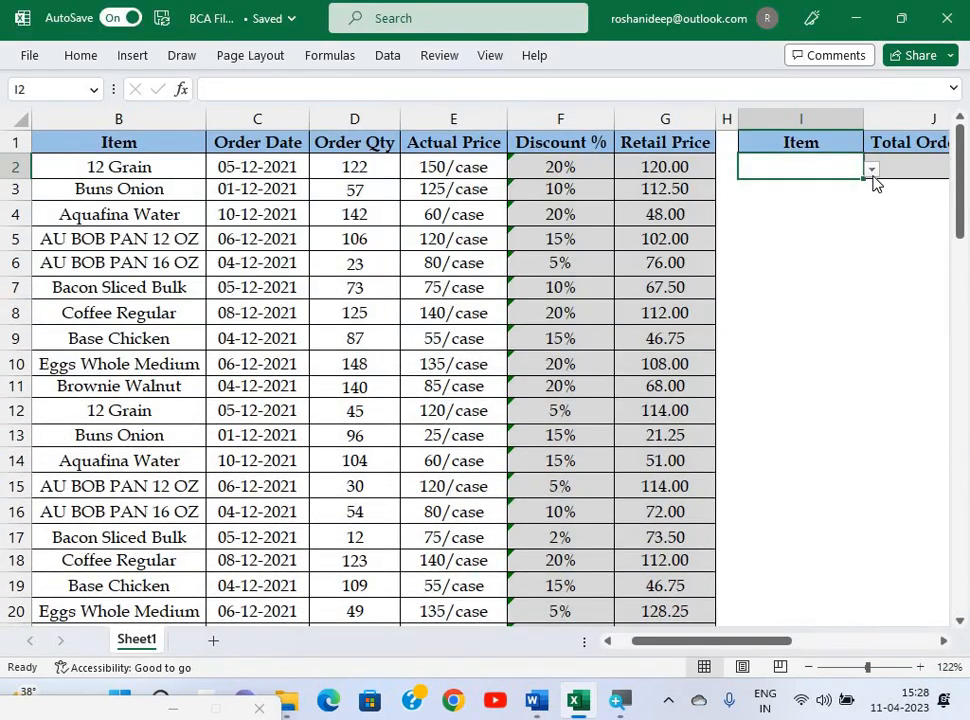
click(872, 171)
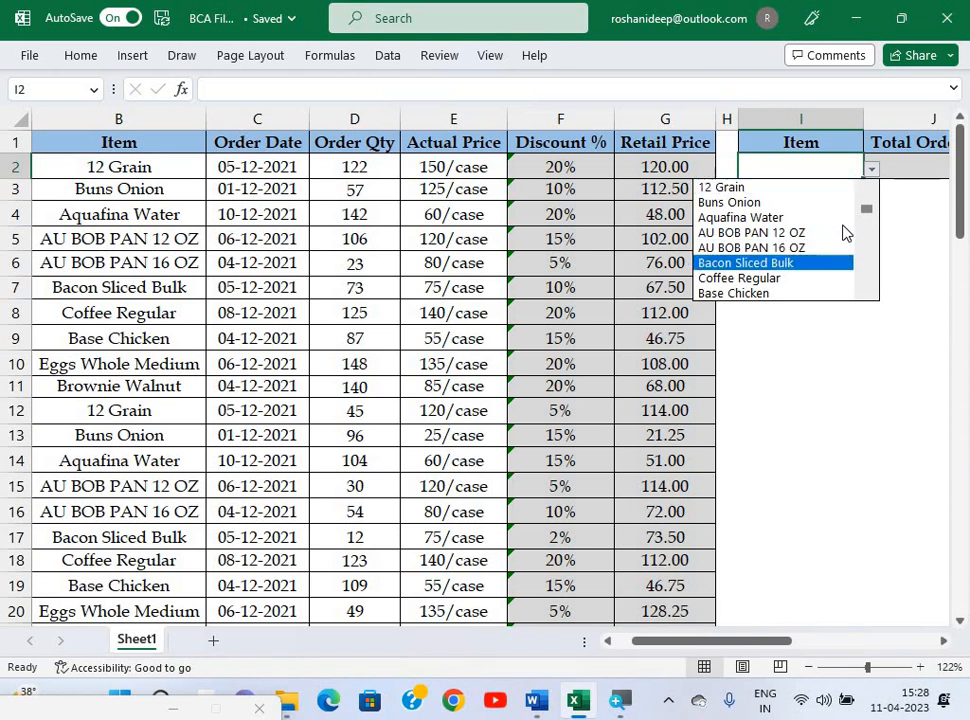
click(790, 293)
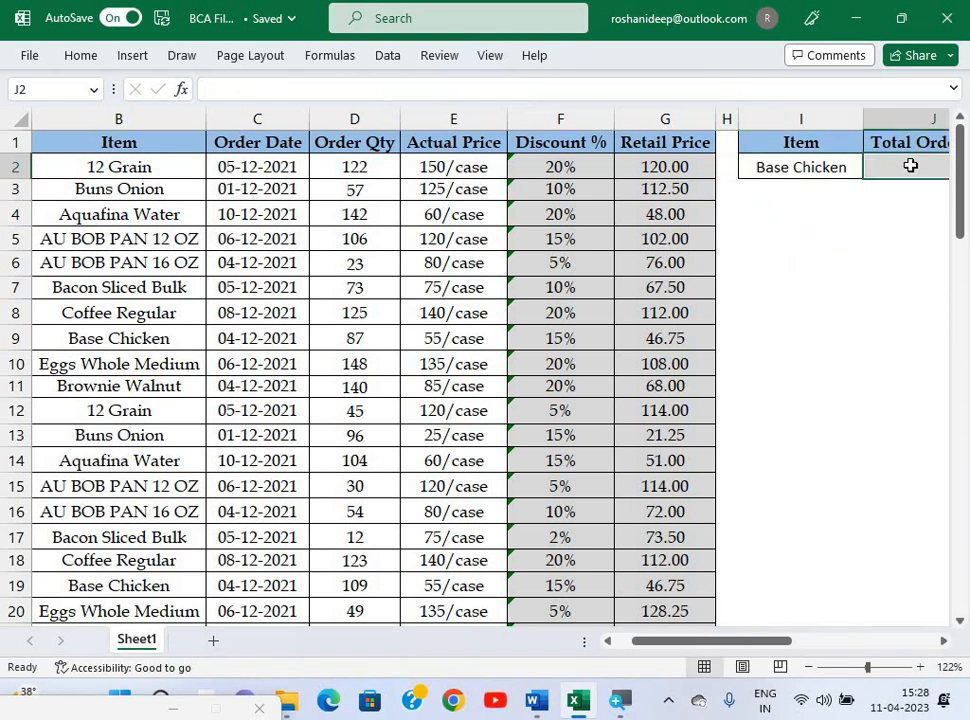
key(Right)
key(Right)
Start =SUMIF in J2 with B2:B81 as the Range argument.
click(716, 166)
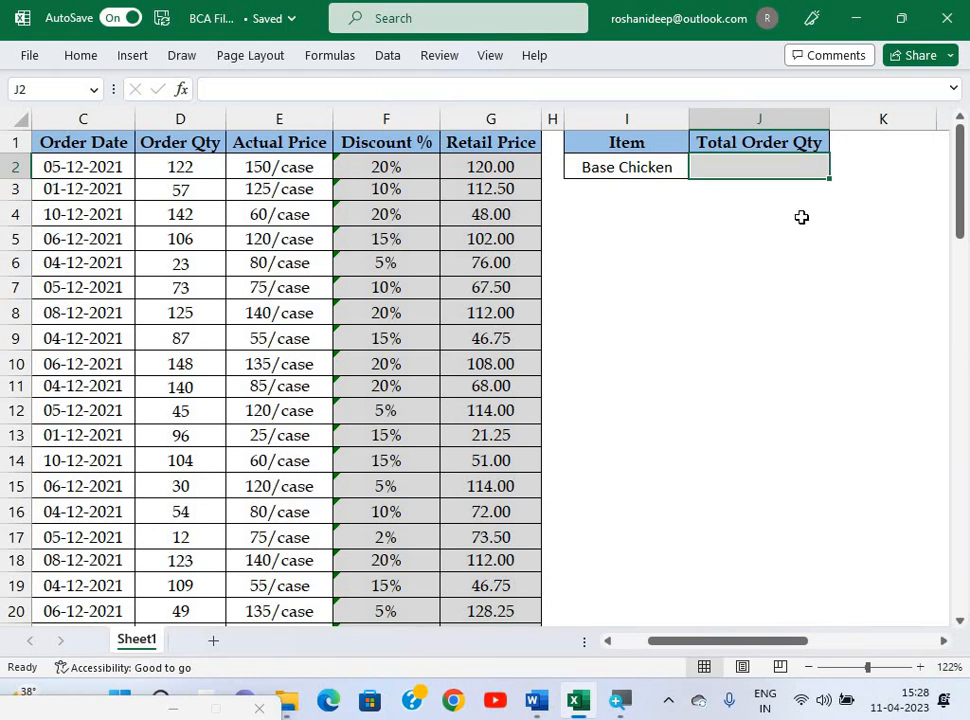
text(=)
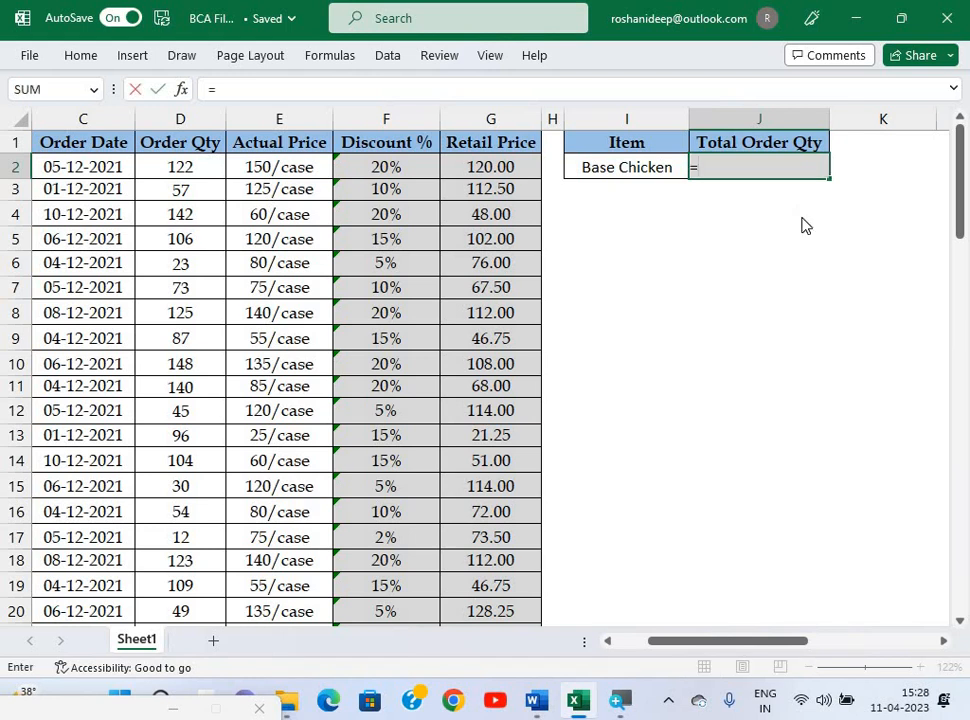
text(sumif()
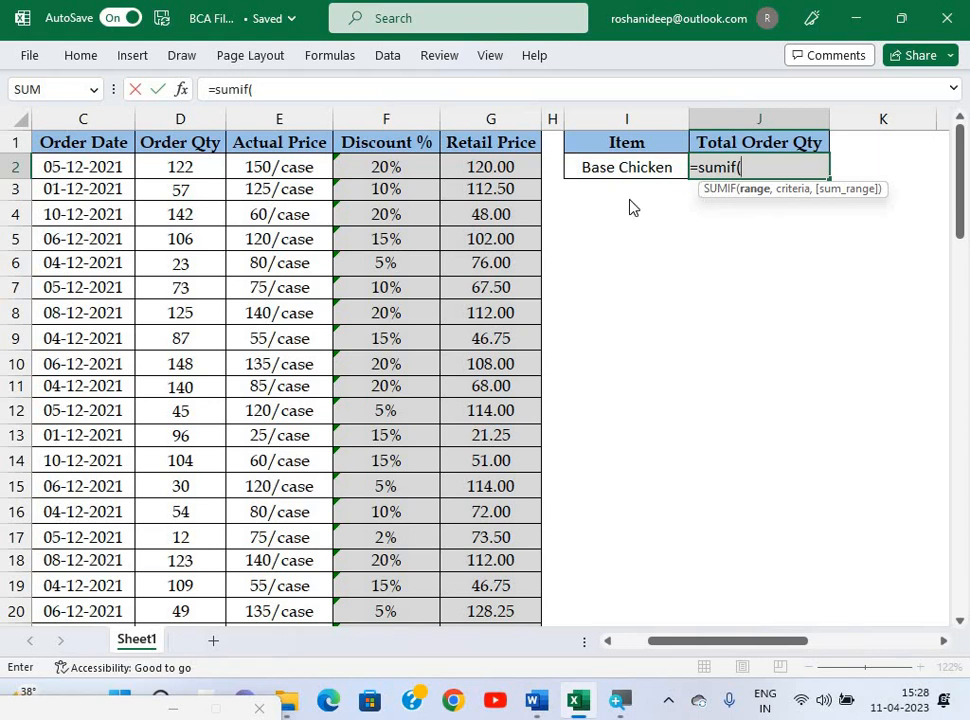
key(ctrl+a)
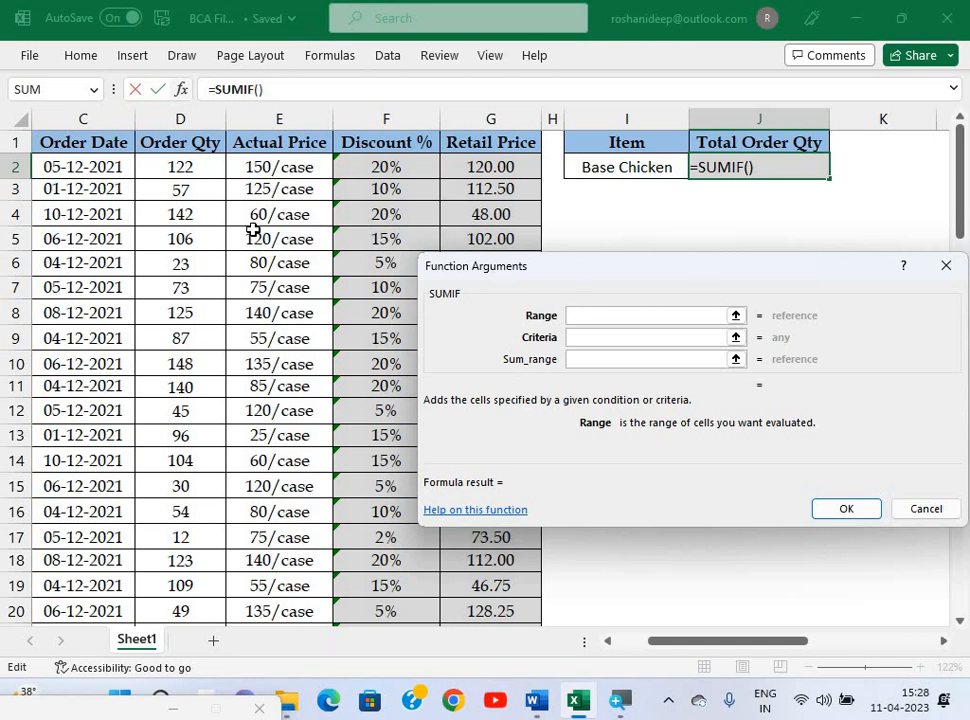
scroll(253, 229, left, 2)
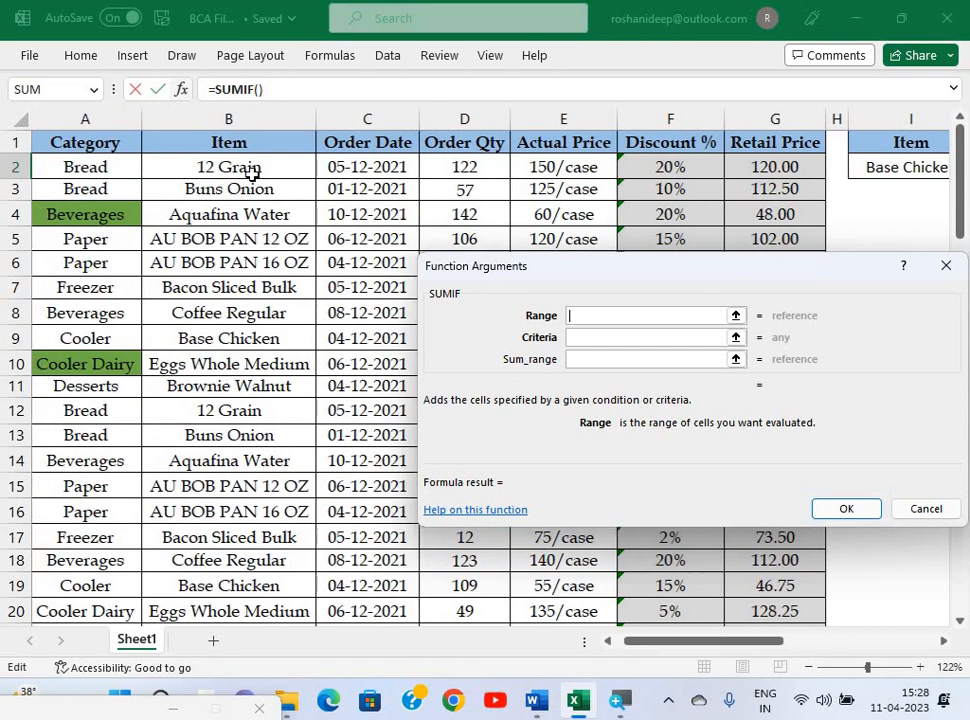
click(253, 170)
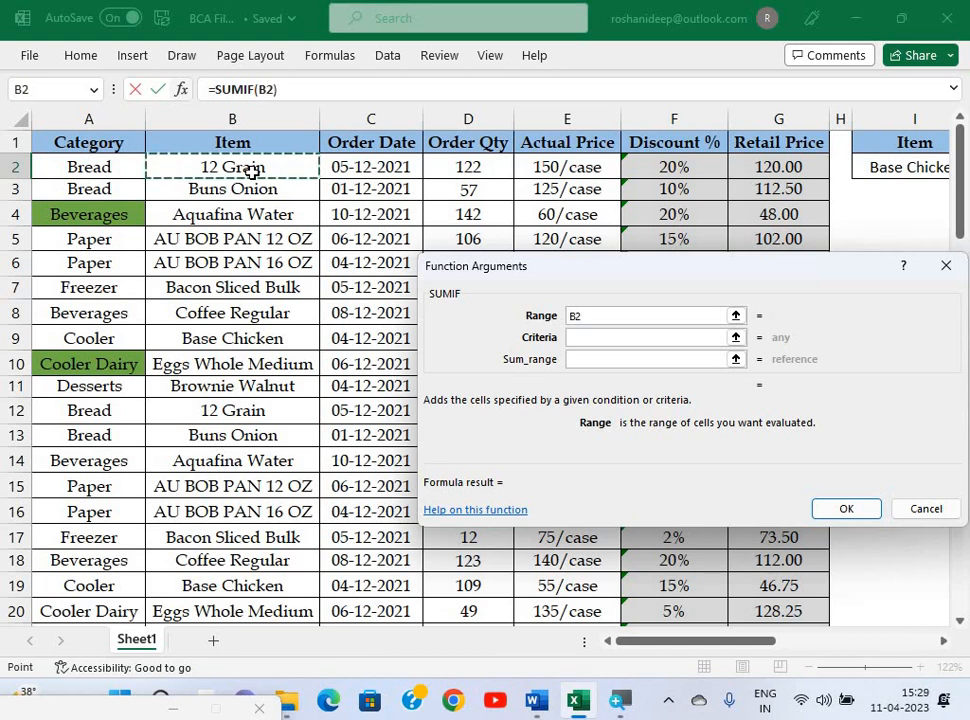
key(ctrl+shift+Down)
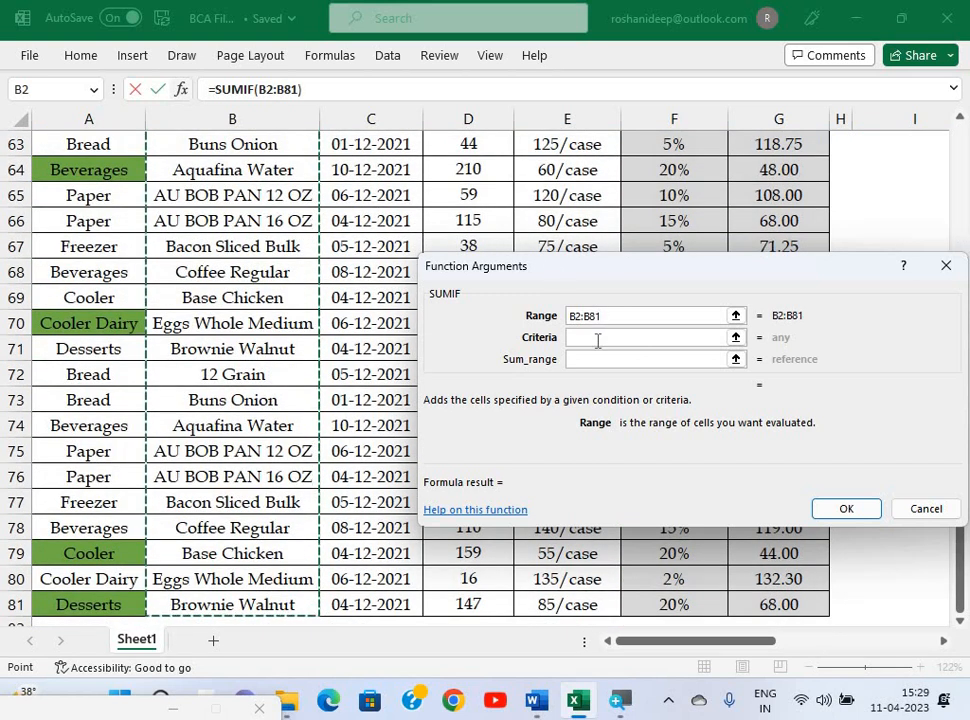
Set Criteria I2 and Sum_range D2:D81, completing the formula to show 768.
click(597, 338)
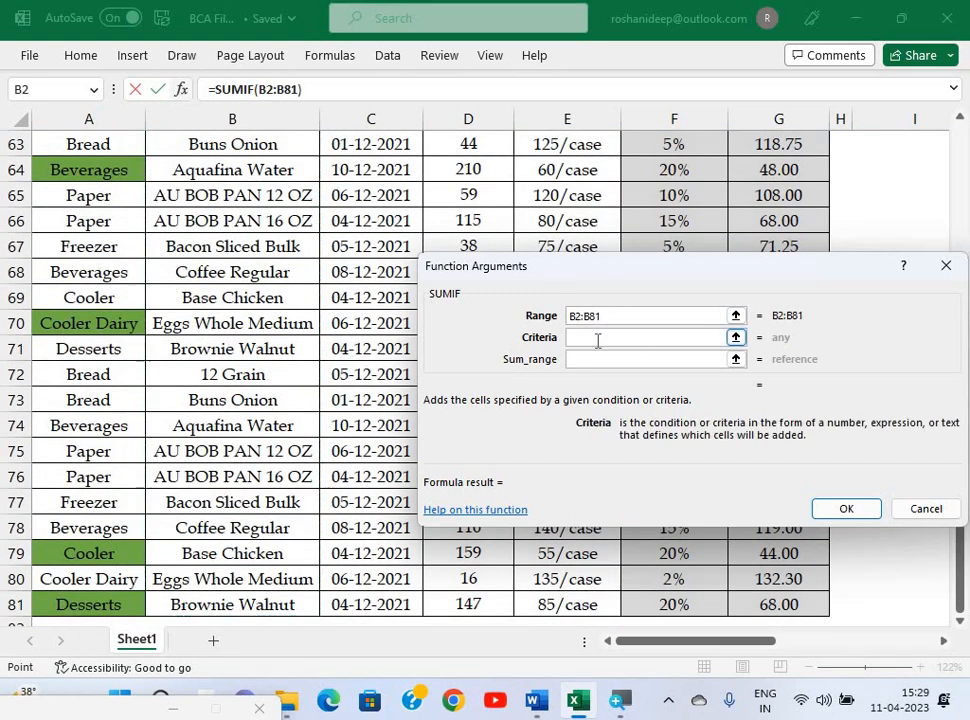
scroll(650, 155, up, 16)
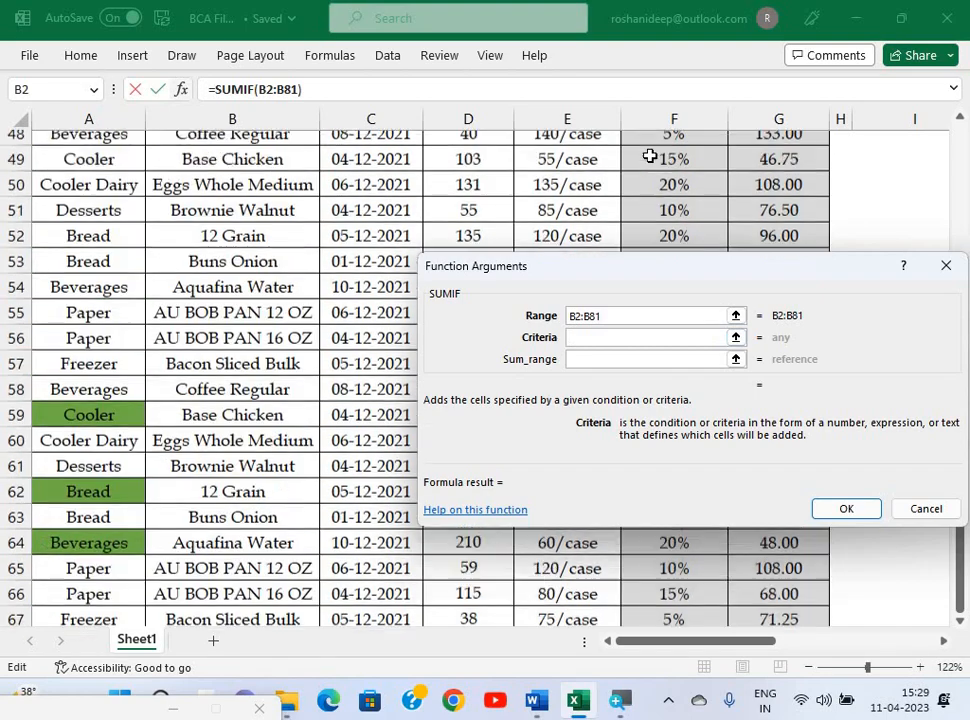
scroll(602, 224, up, 5)
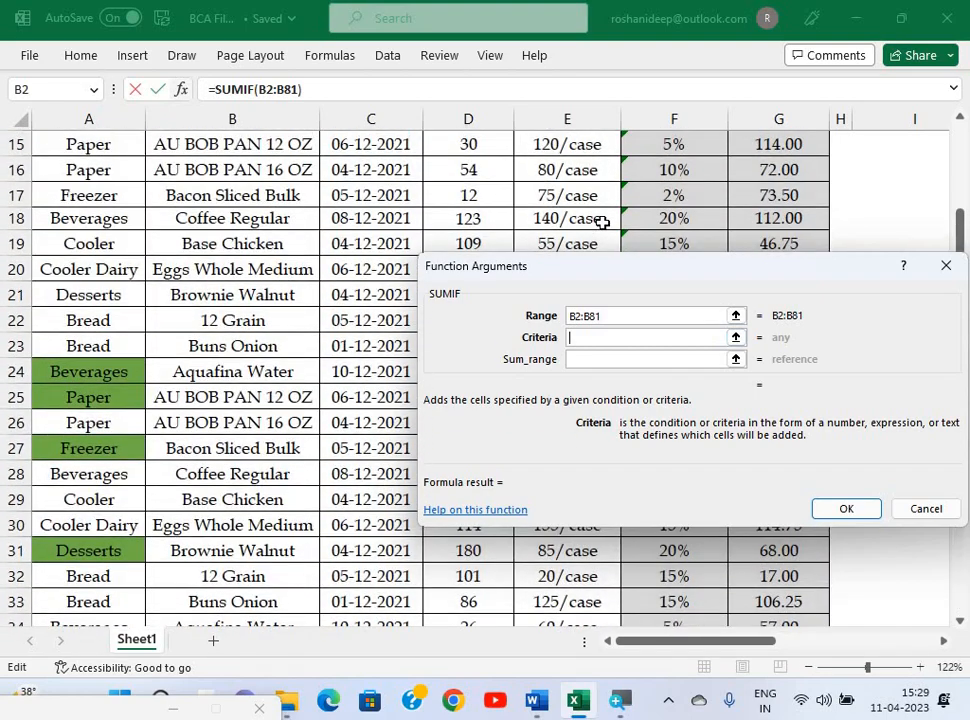
scroll(921, 160, right, 2)
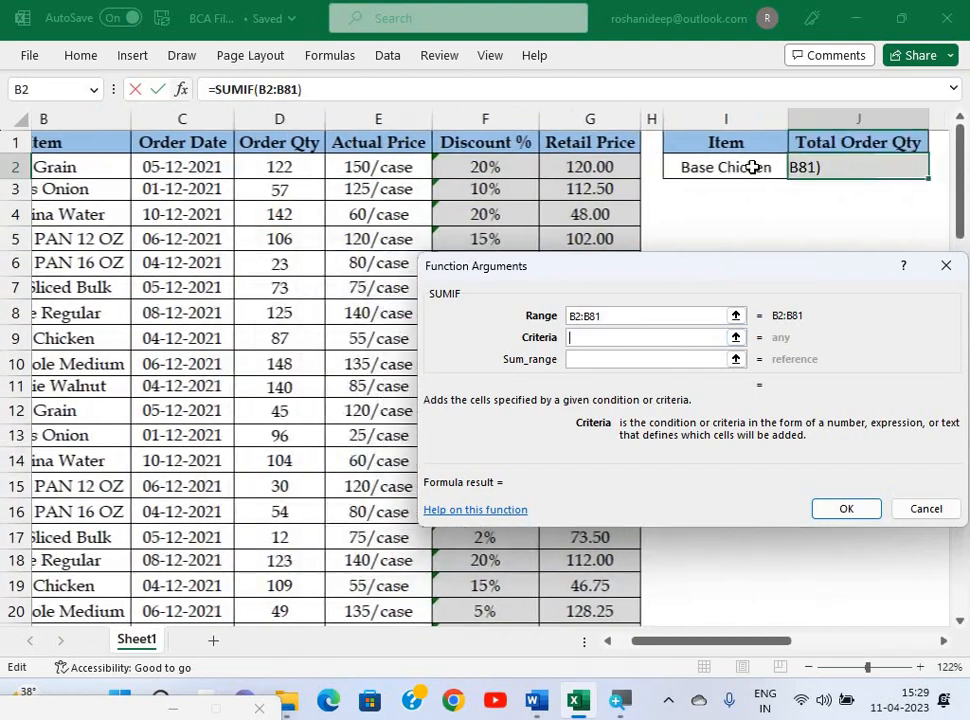
click(751, 167)
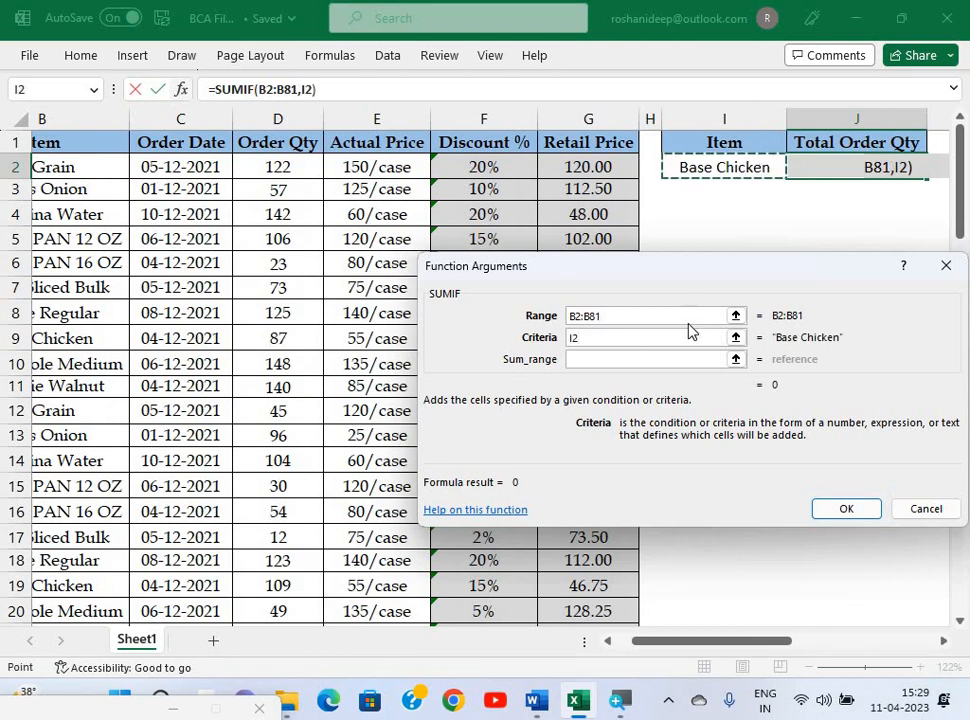
click(631, 362)
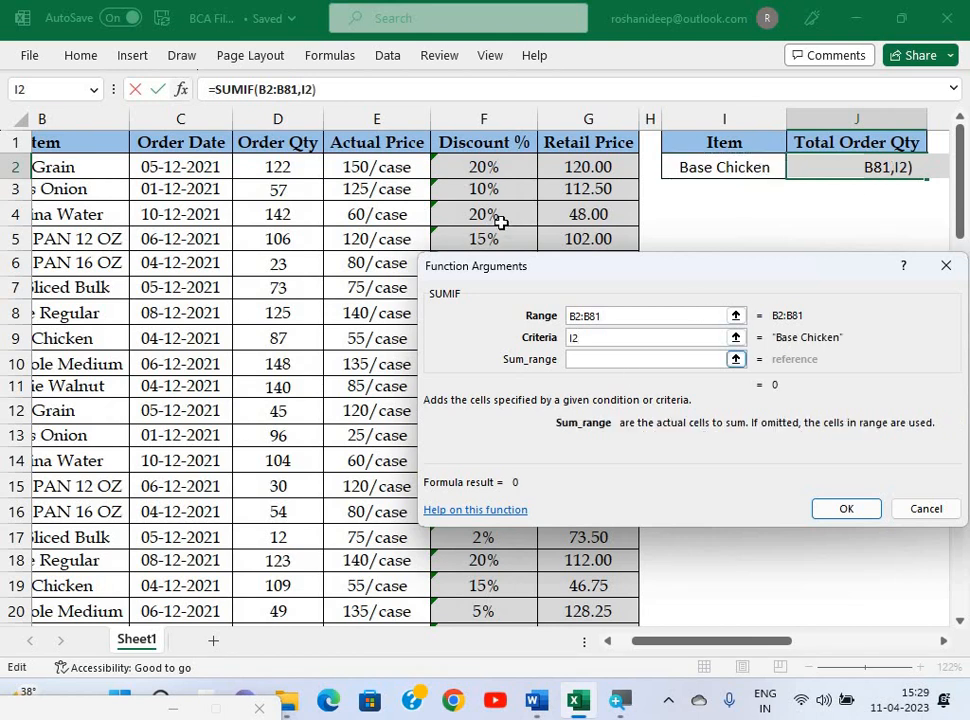
click(222, 167)
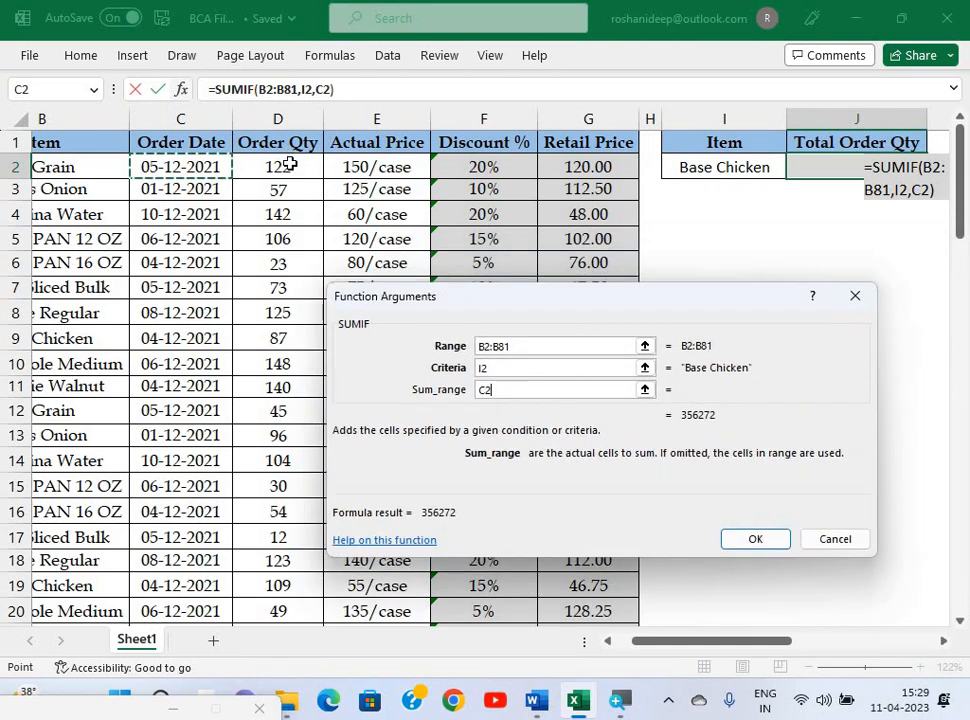
click(289, 165)
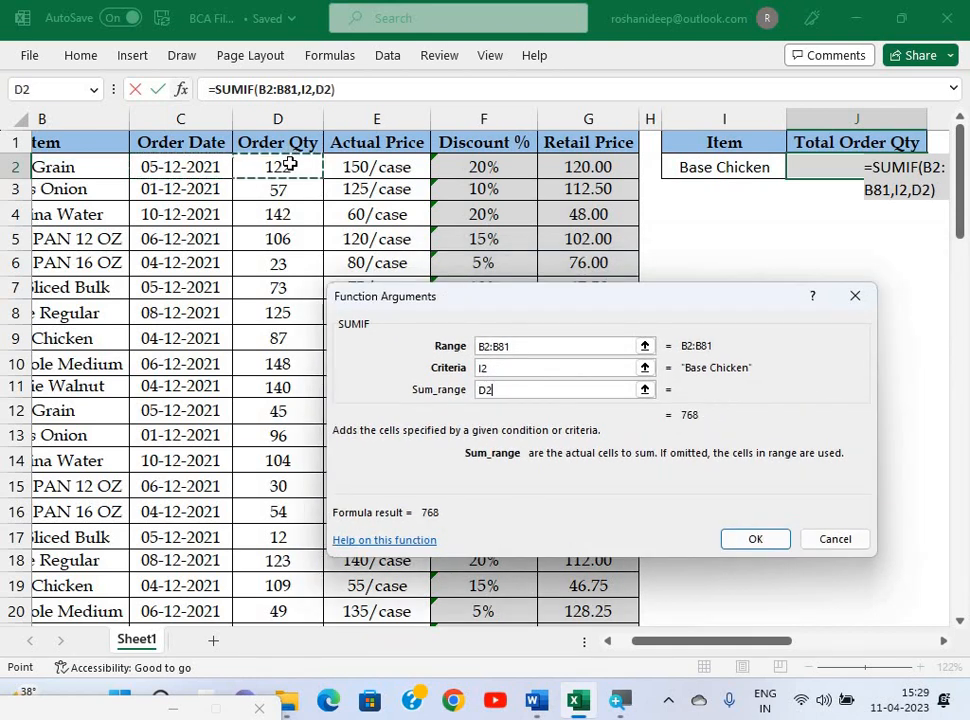
key(ctrl+shift+Down)
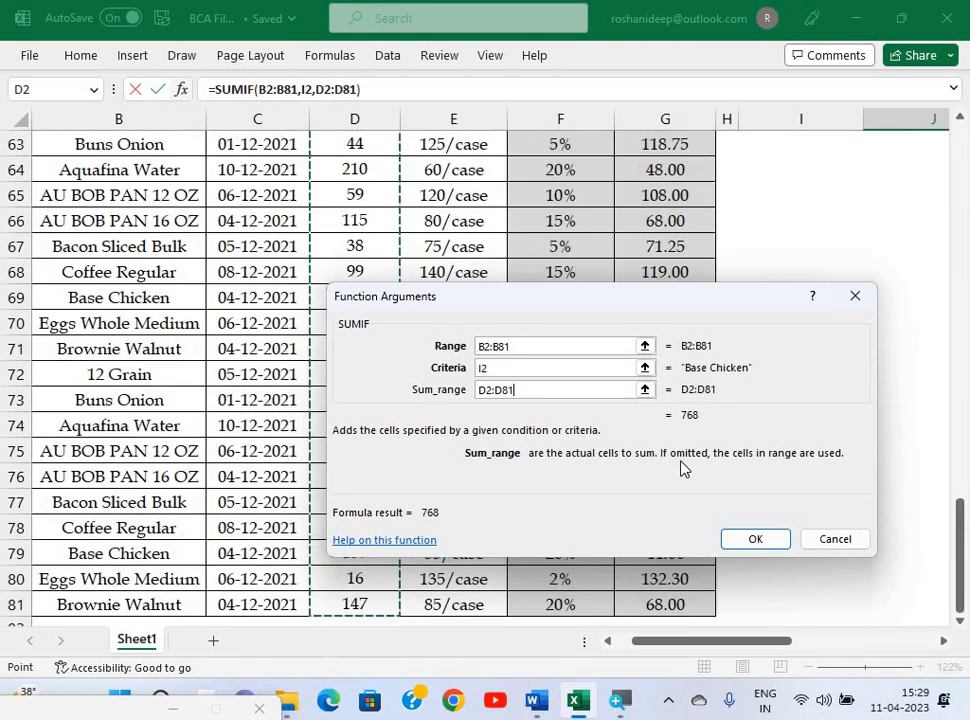
key(Return)
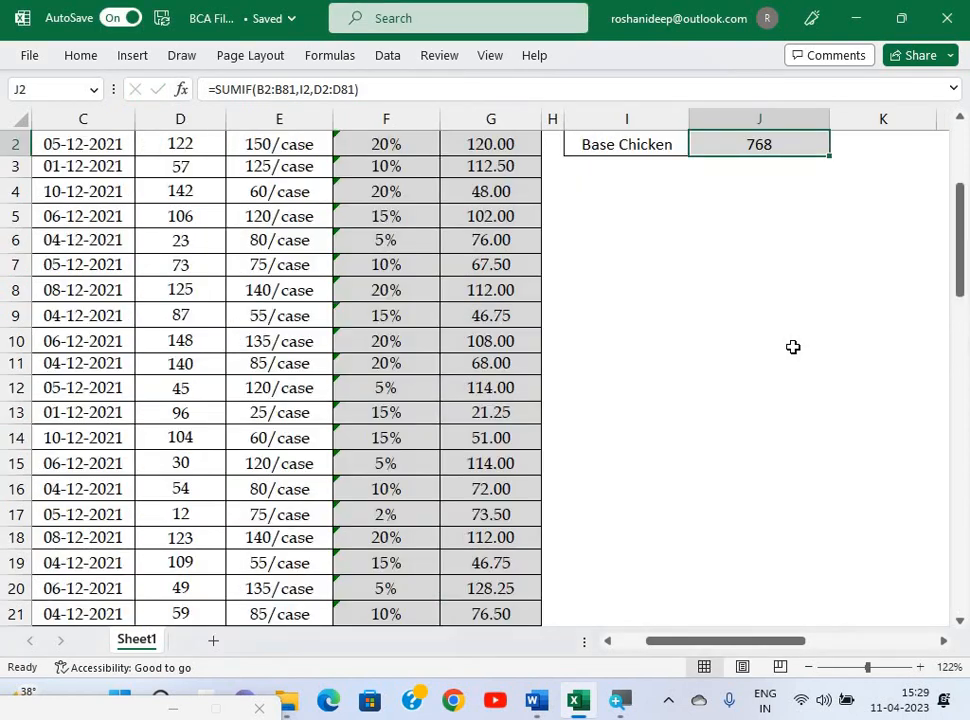
scroll(750, 175, up, 1)
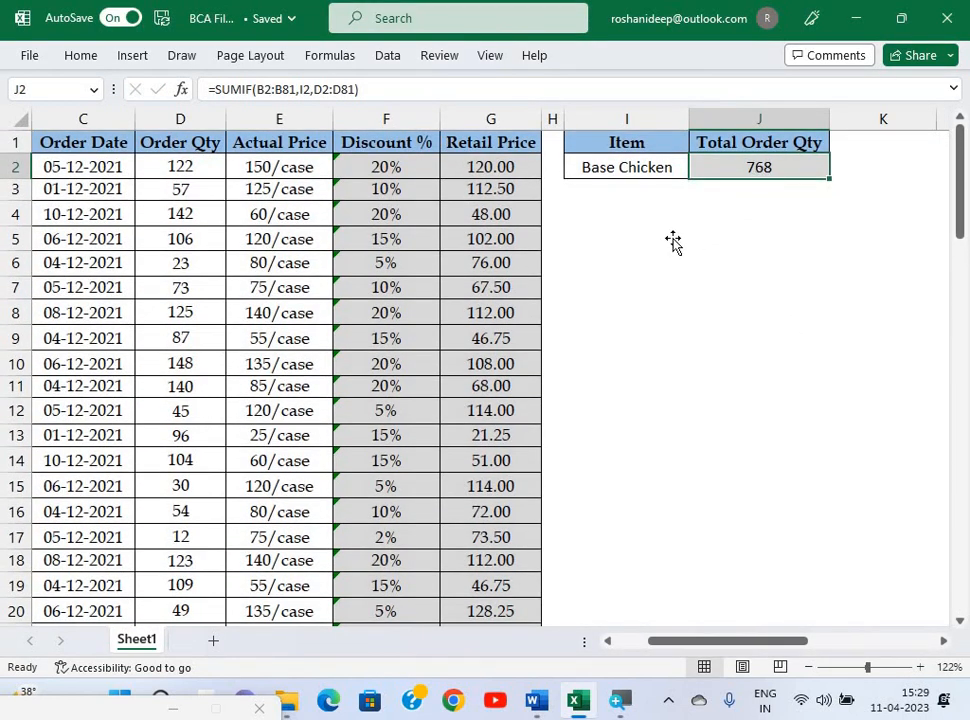
key(alt+Tab)
scroll(673, 240, up, 5)
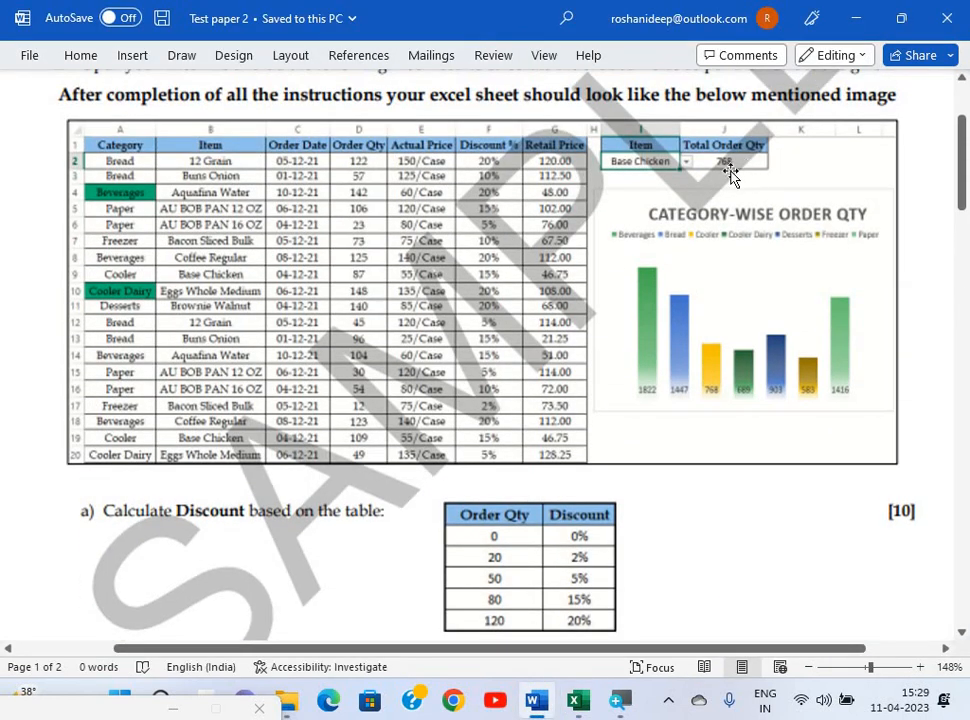
scroll(693, 378, down, 3)
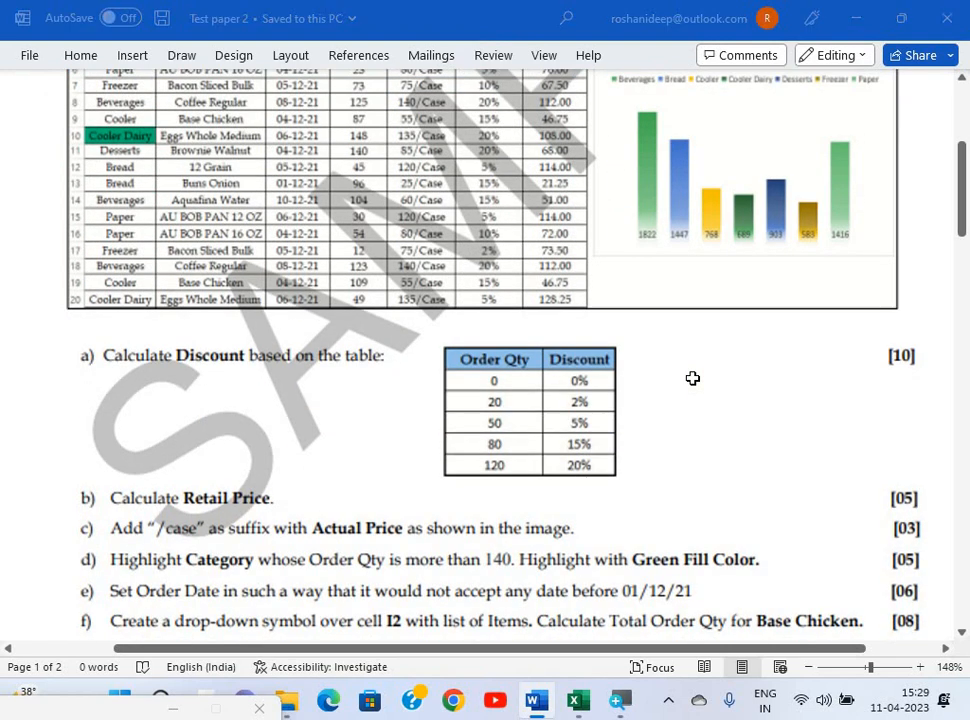
key(alt+Tab)
click(693, 381)
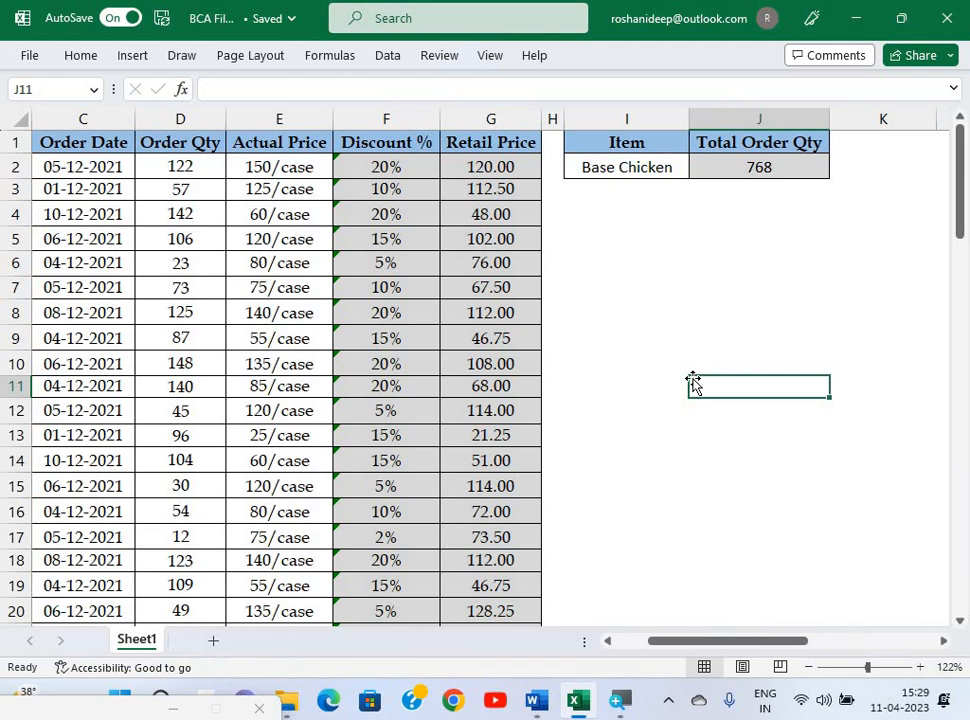
key(alt+Tab)
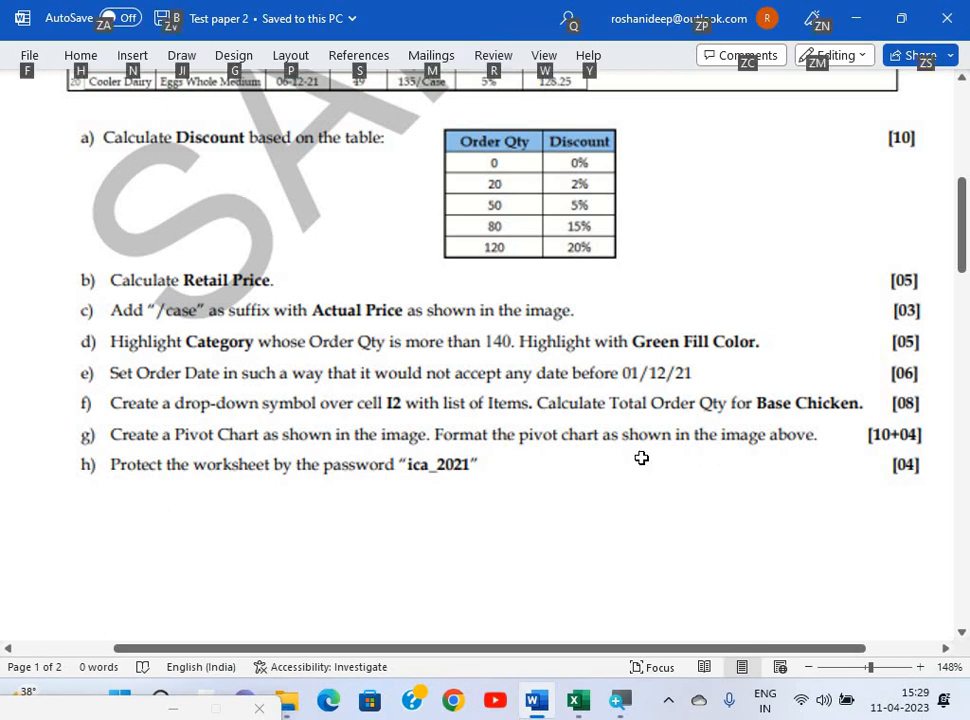
key(alt+Tab)
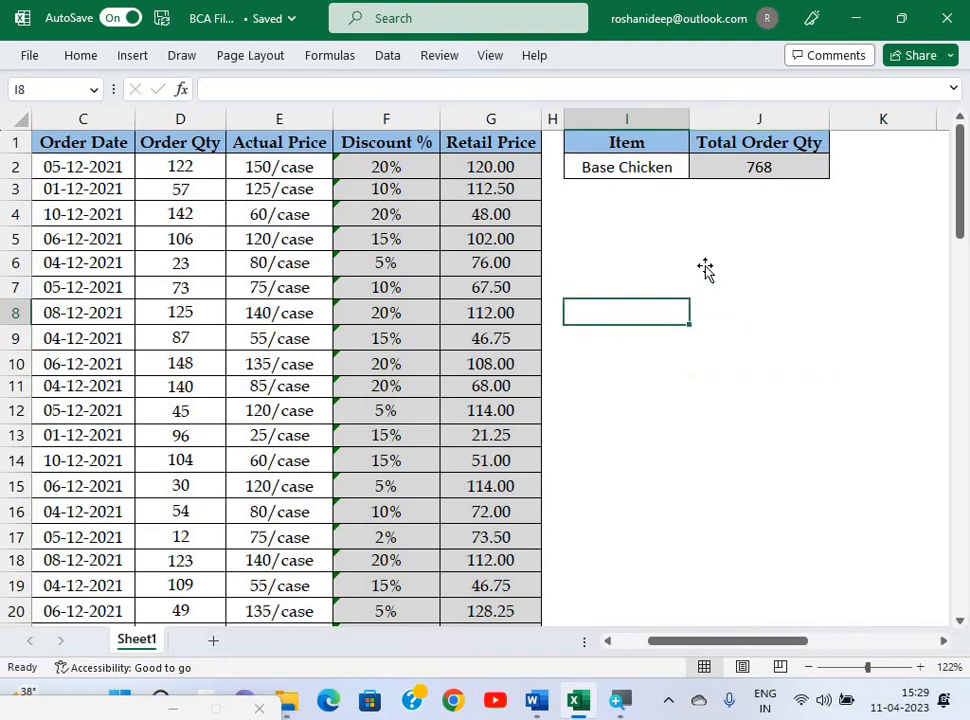
key(alt+Tab)
scroll(705, 268, up, 5)
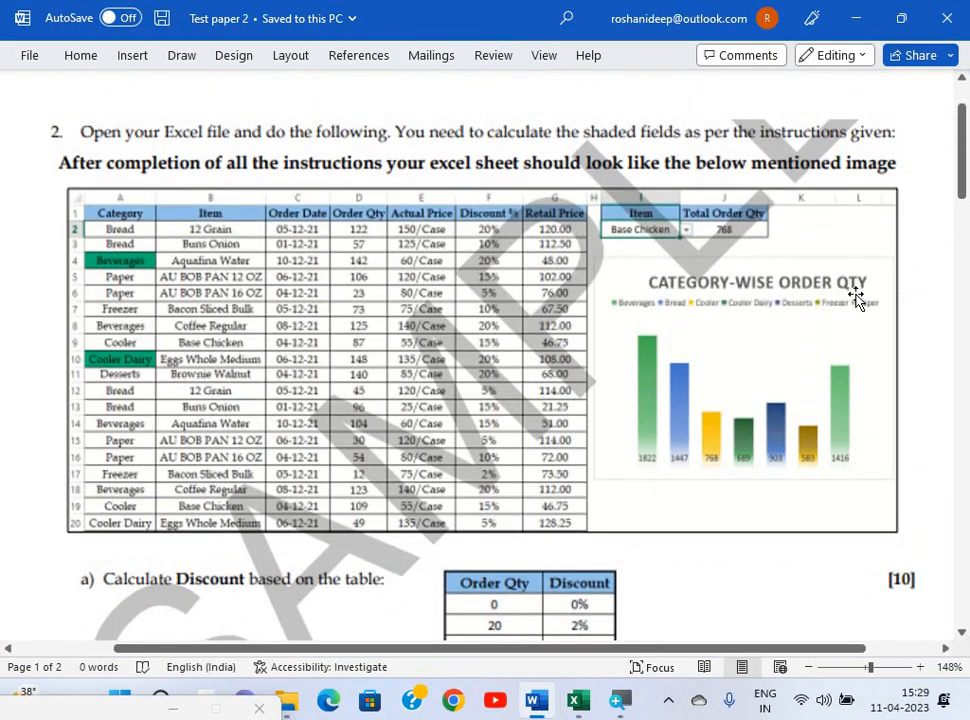
key(alt+Tab)
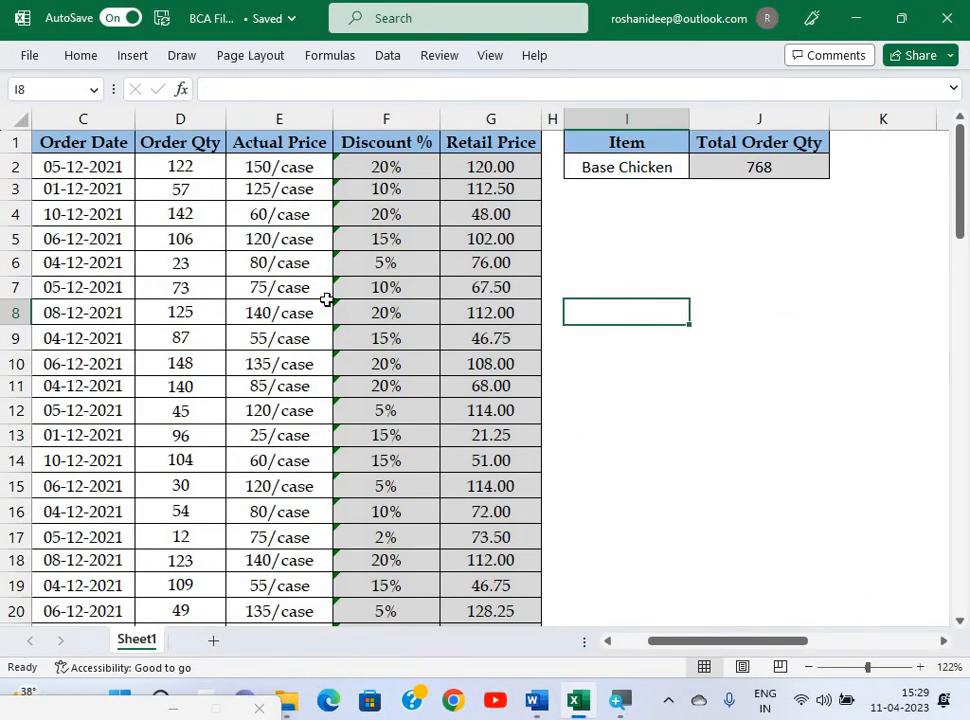
scroll(375, 288, left, 2)
Insert a PivotChart from A1:G81 onto the existing worksheet at cell I4.
click(375, 284)
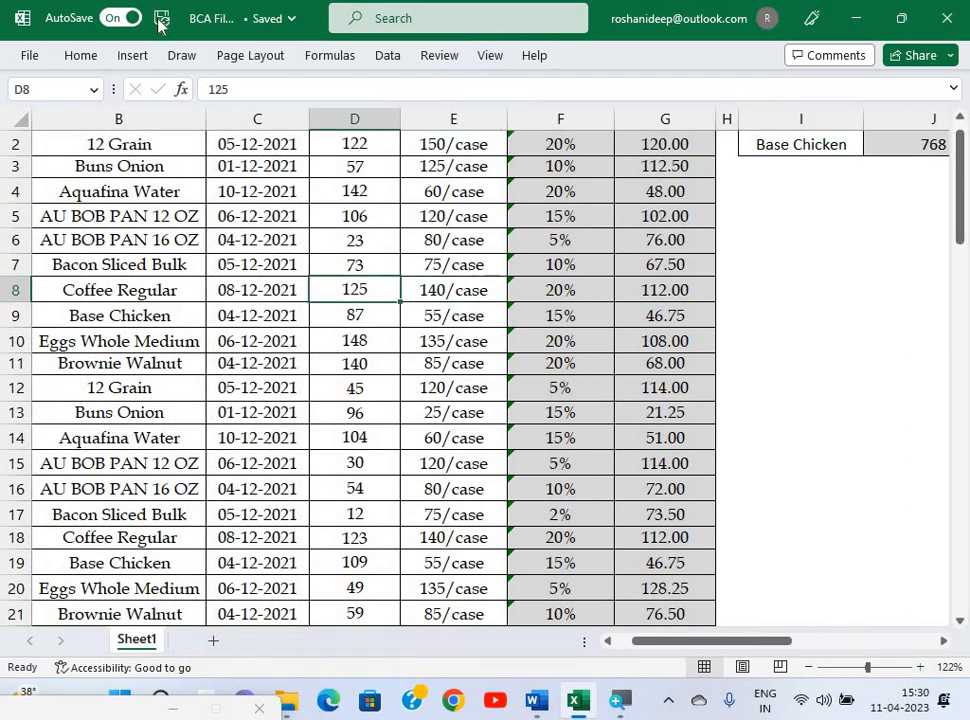
click(132, 56)
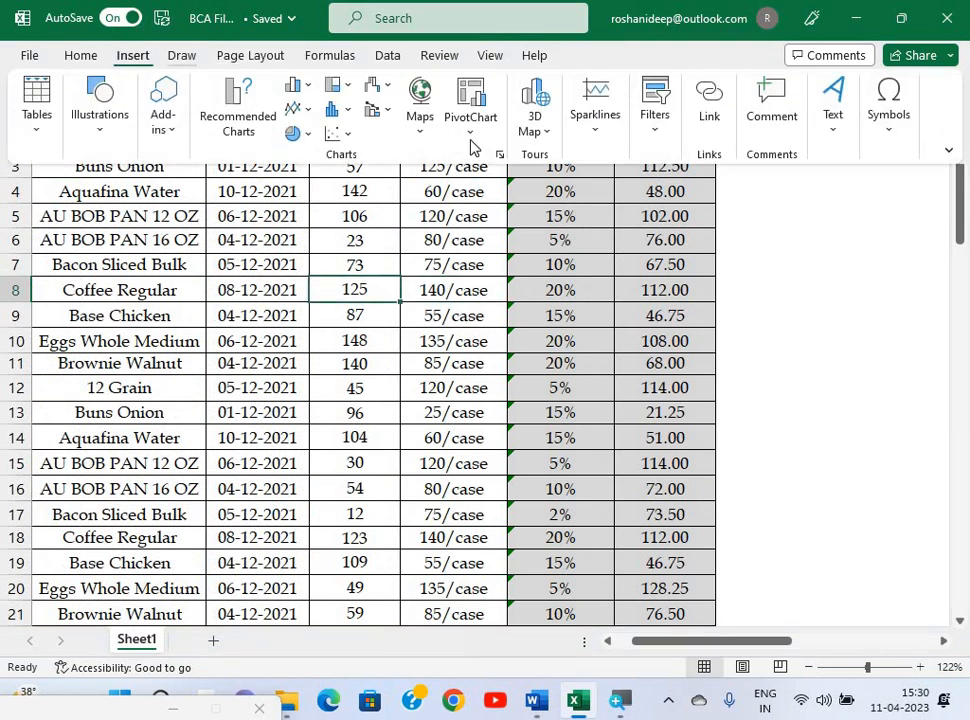
click(470, 125)
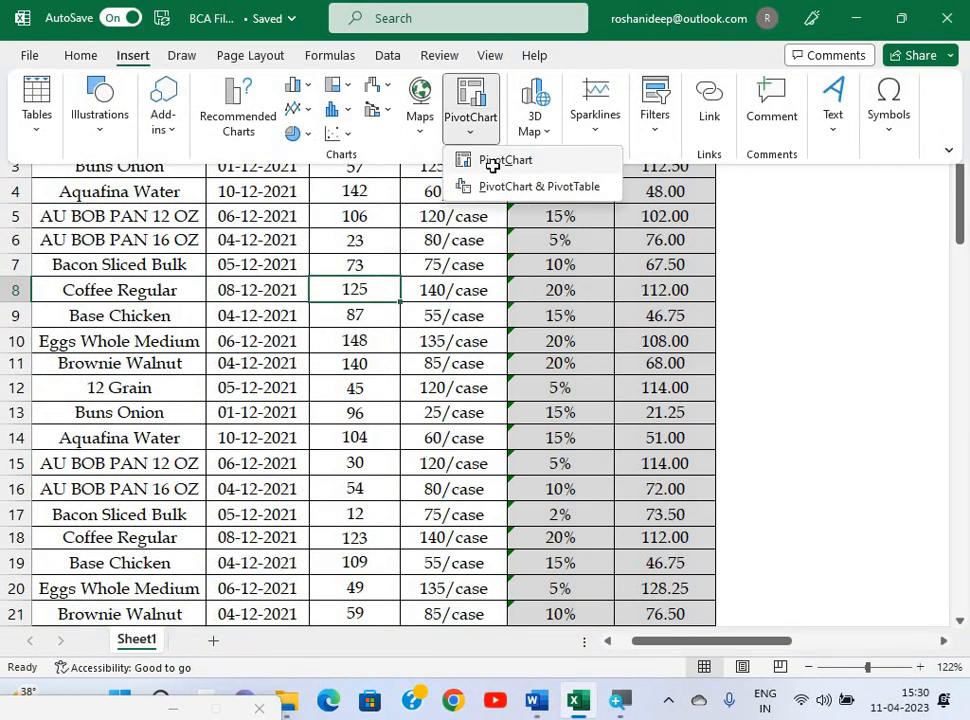
click(492, 162)
drag(547, 274, 465, 207)
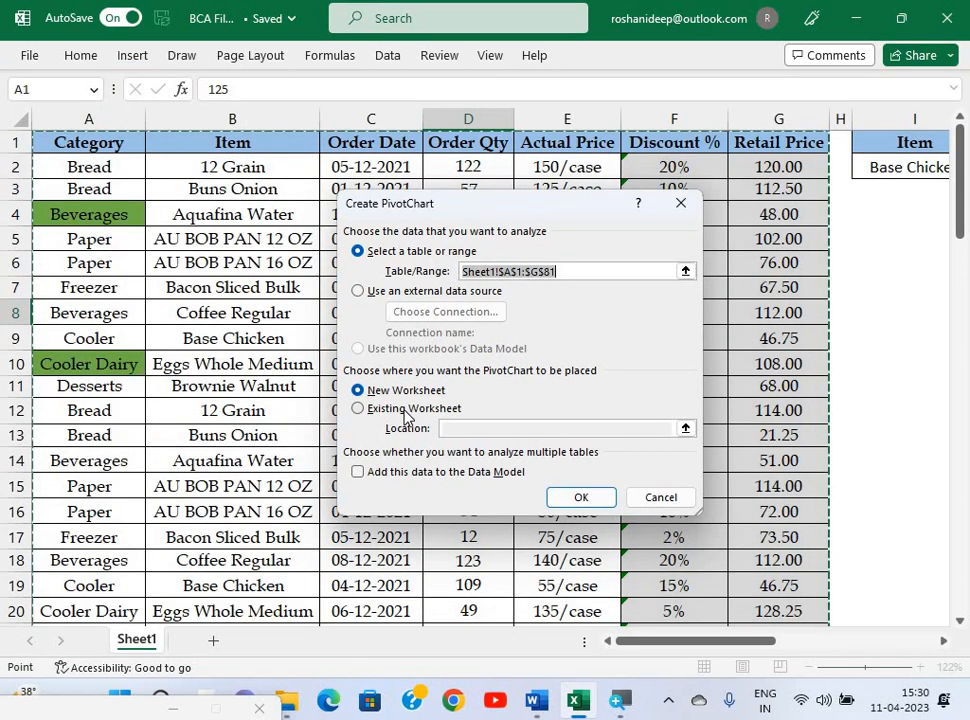
click(410, 409)
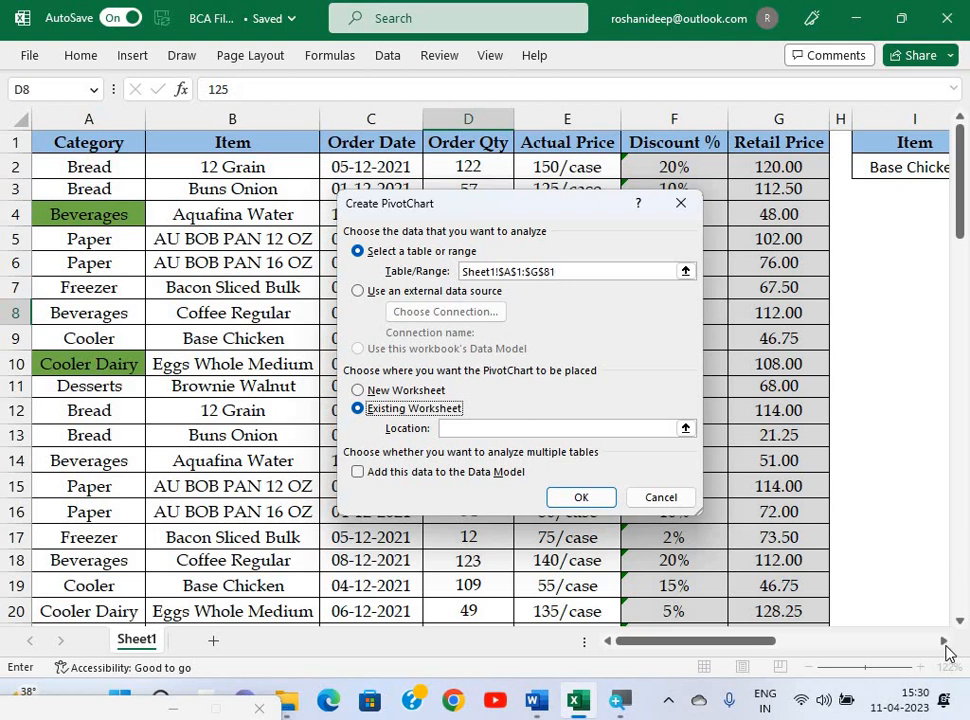
scroll(608, 270, right, 5)
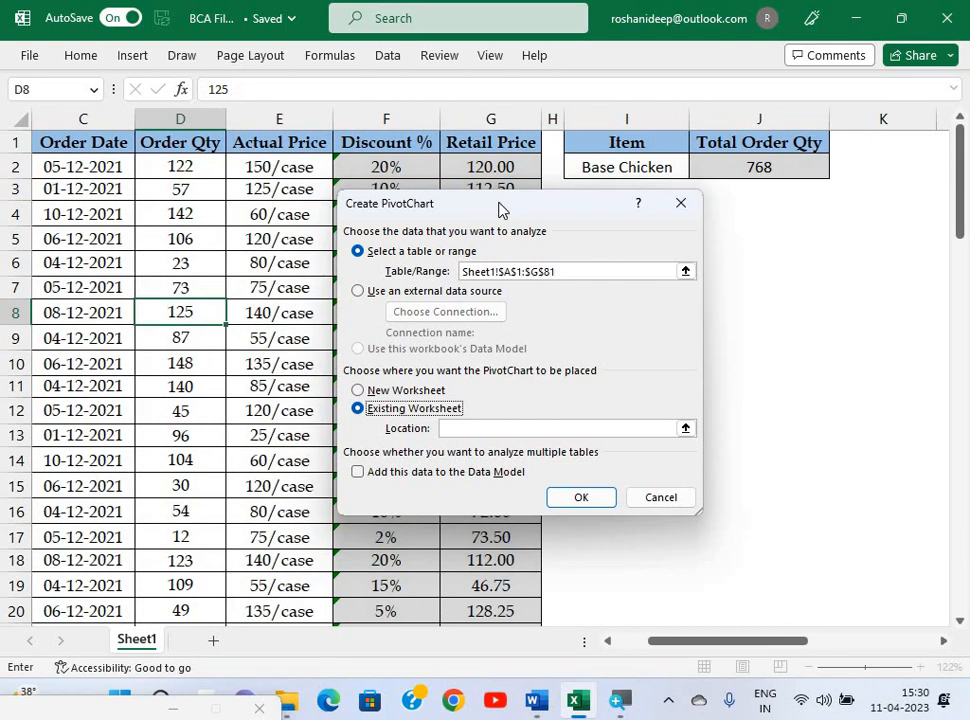
drag(513, 206, 342, 180)
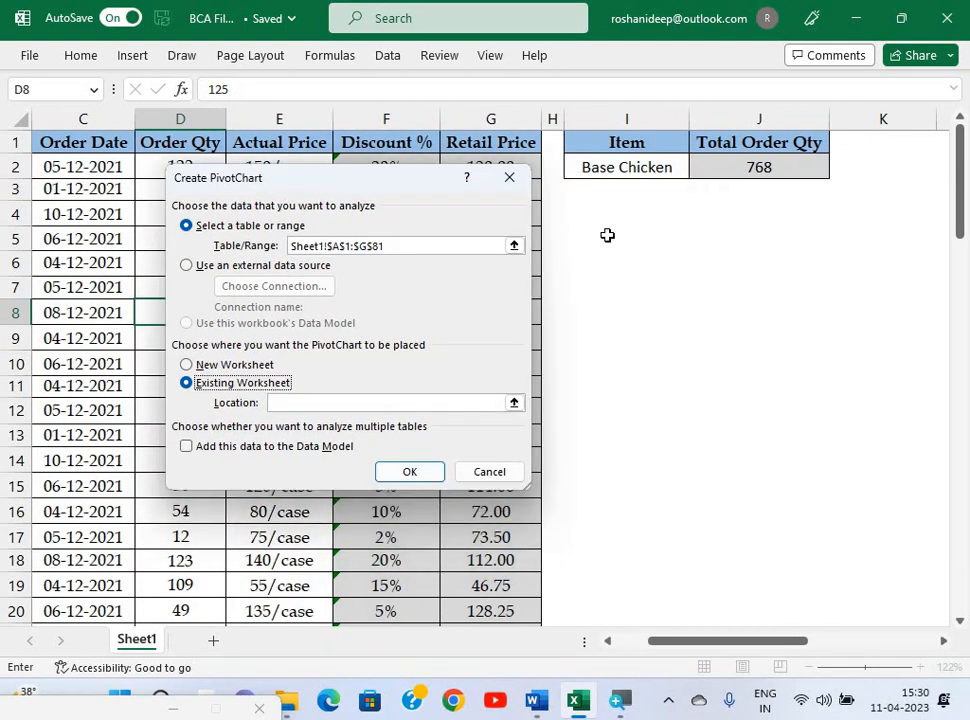
click(610, 217)
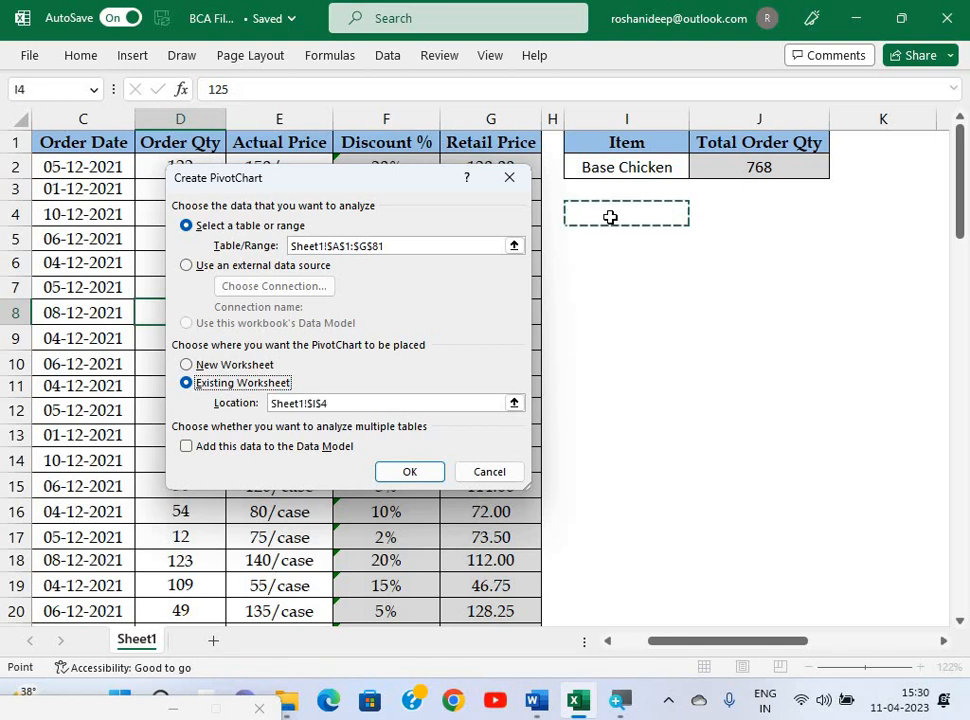
click(415, 471)
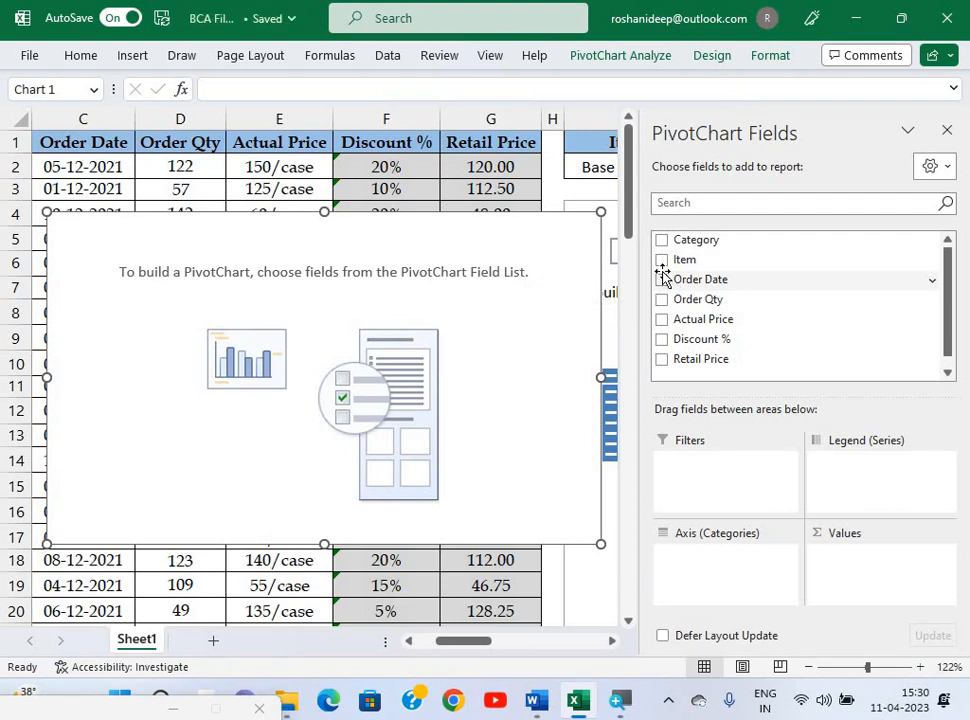
Add Category and Order Qty fields so the chart plots Sum of Order Qty.
click(661, 240)
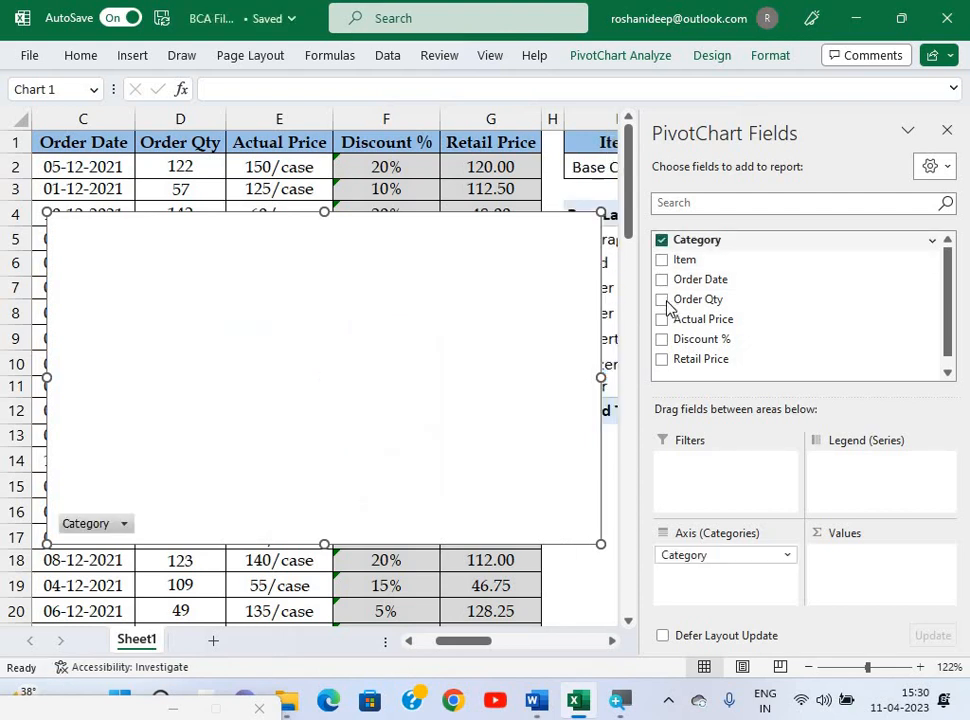
click(663, 300)
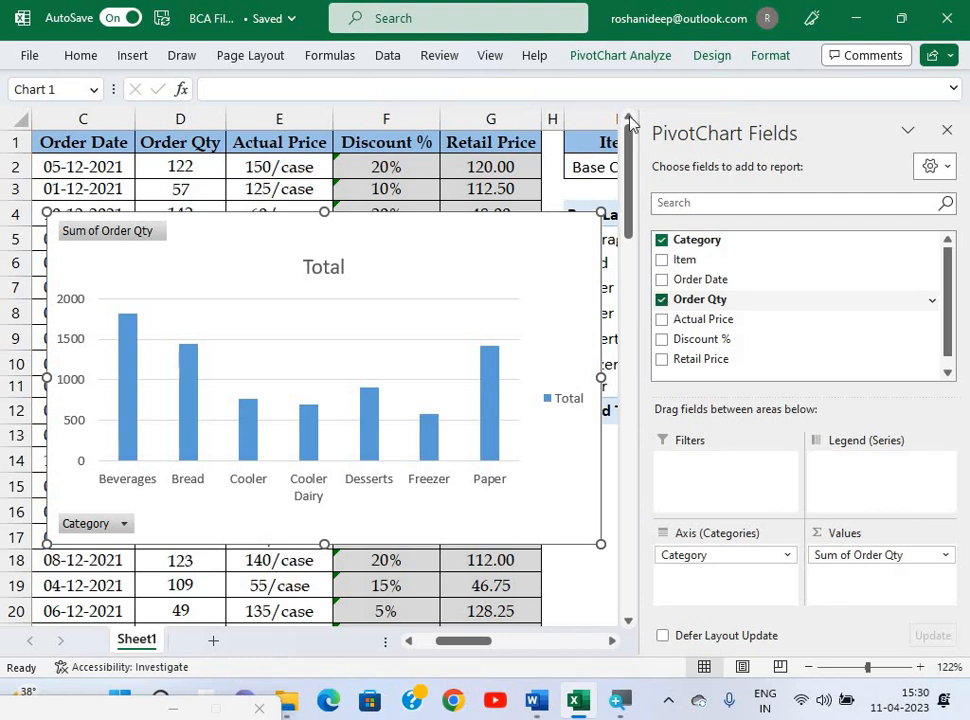
key(alt+Tab)
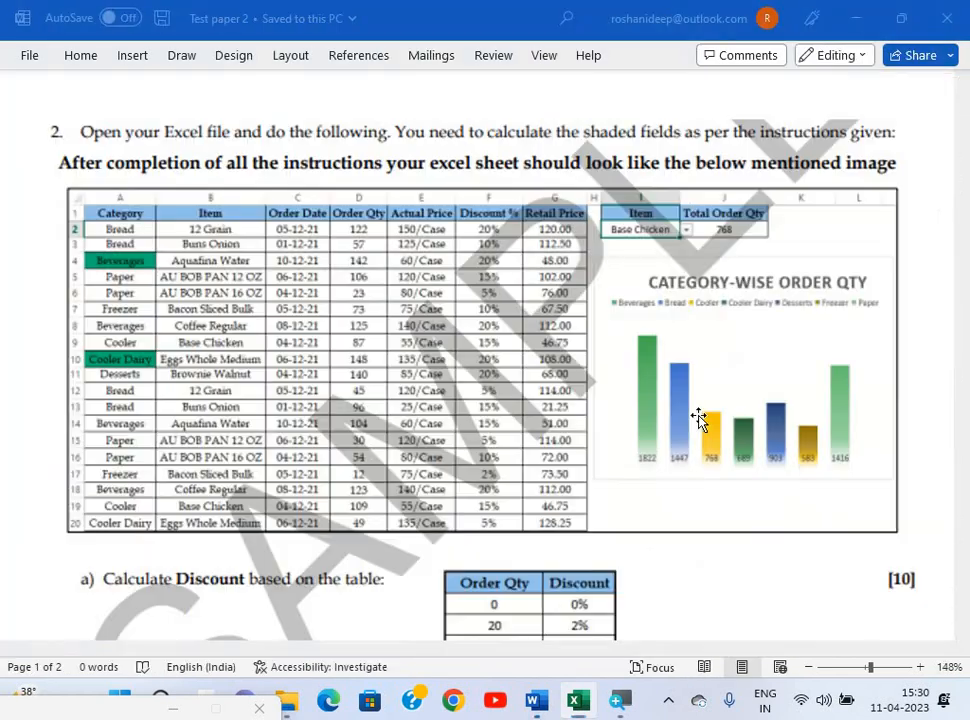
key(alt+Tab)
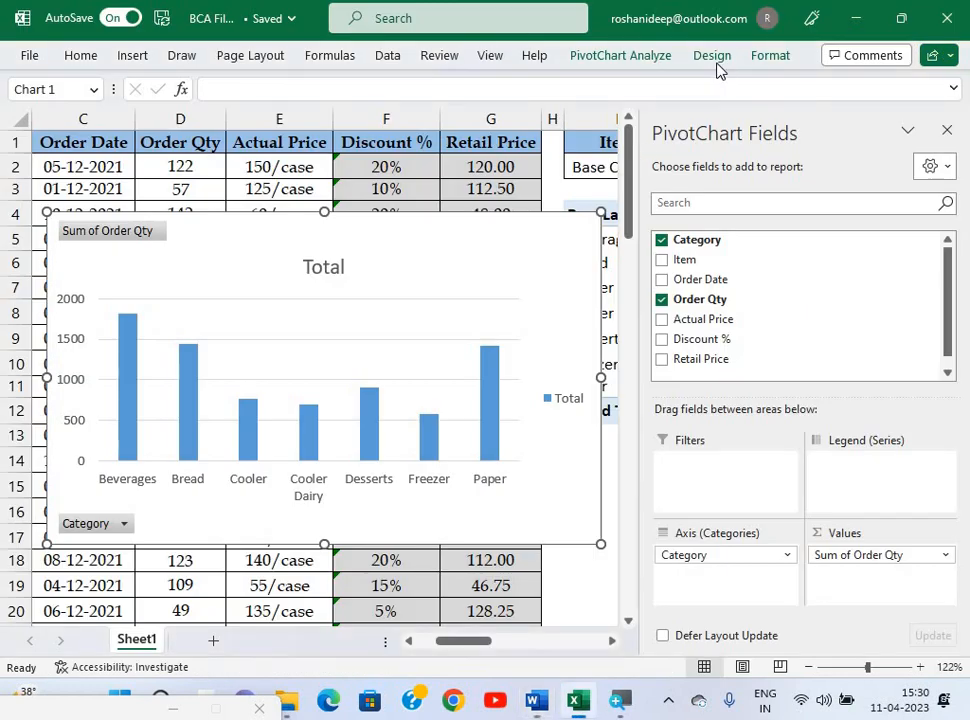
Switch Row/Column for per-Category coloured bars and hide the chart's field buttons.
click(712, 56)
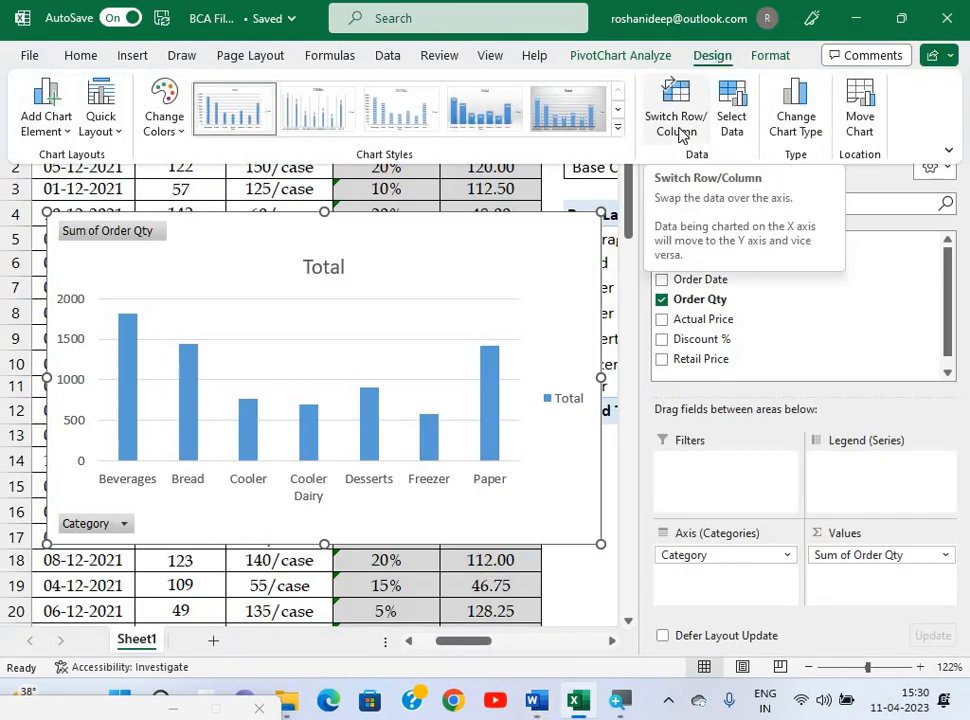
click(677, 122)
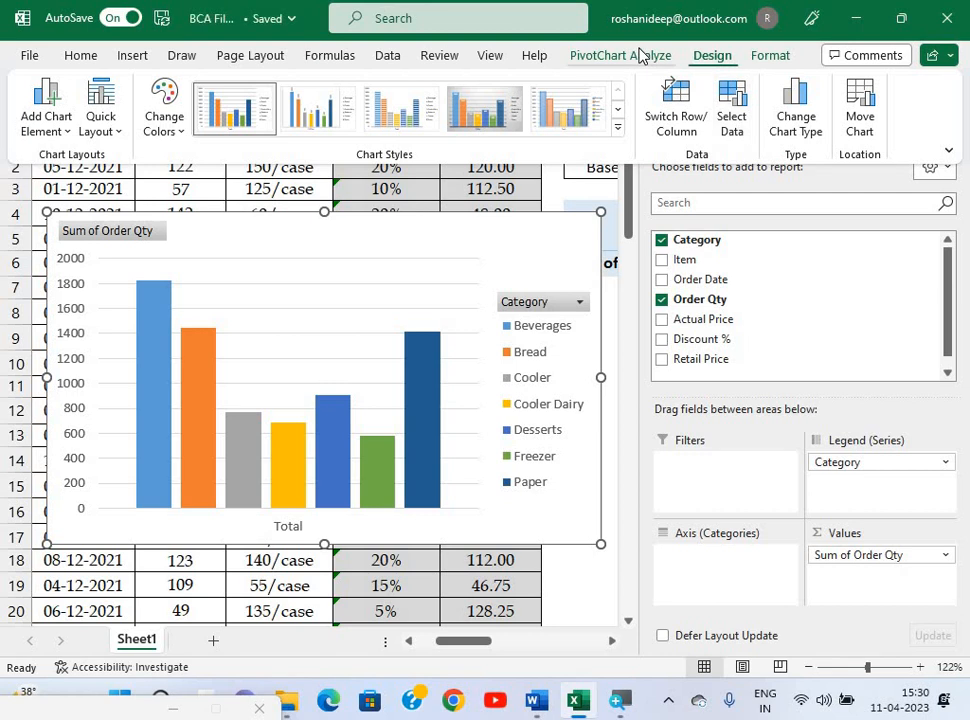
click(642, 56)
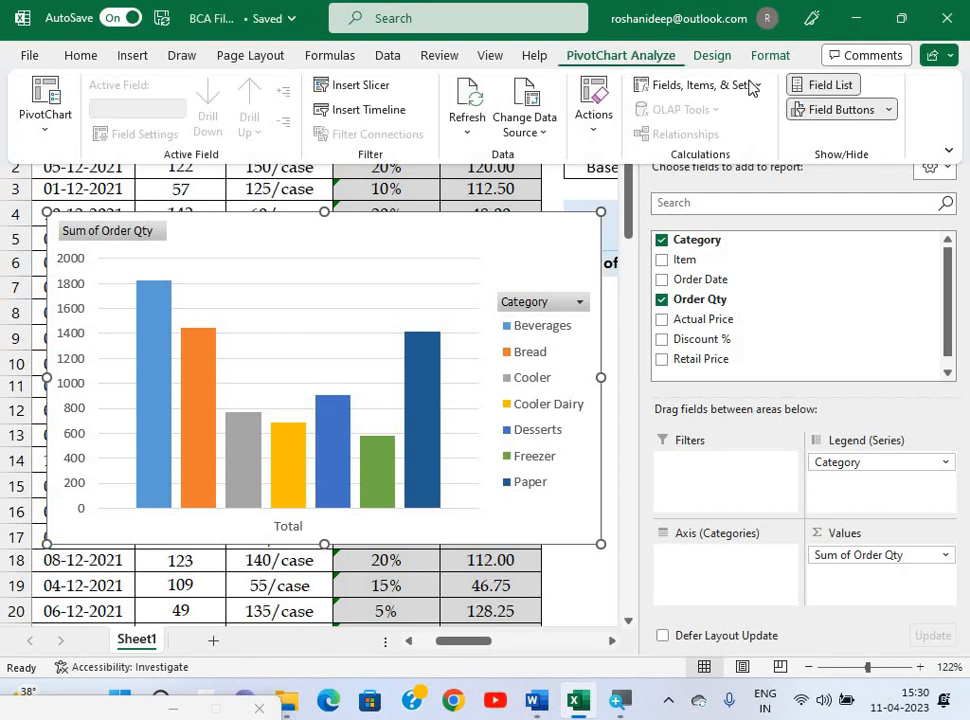
click(840, 112)
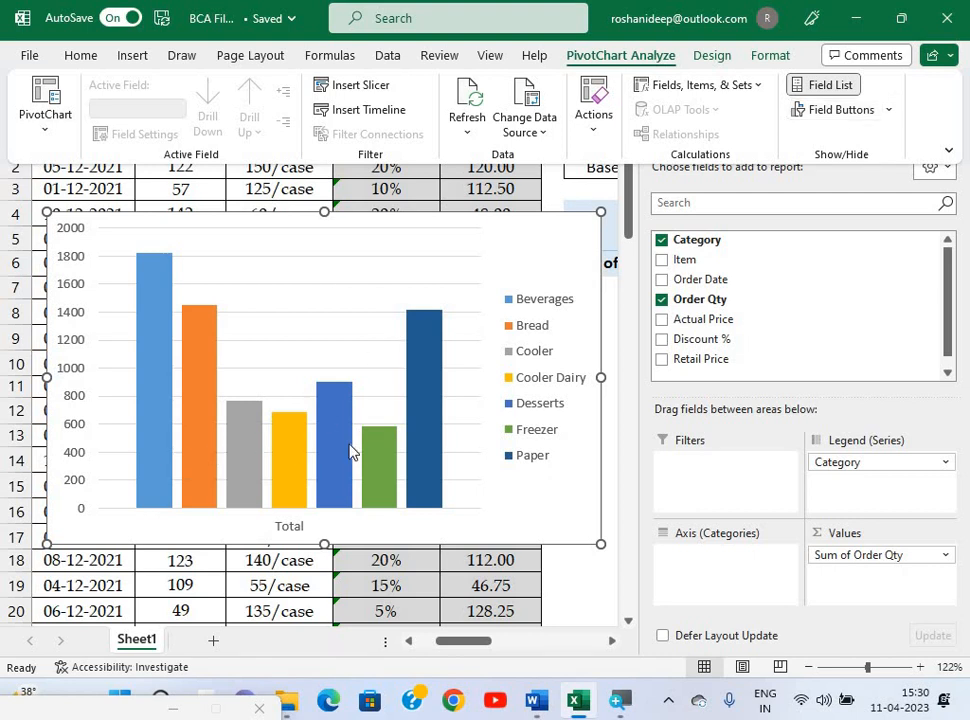
key(alt+Tab)
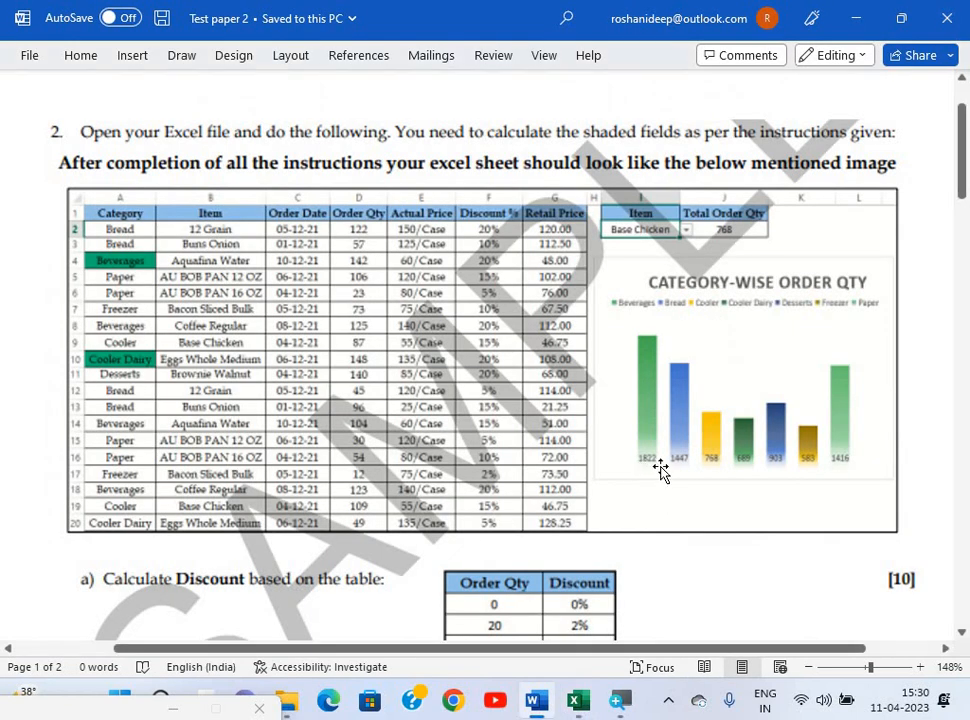
key(alt+Tab)
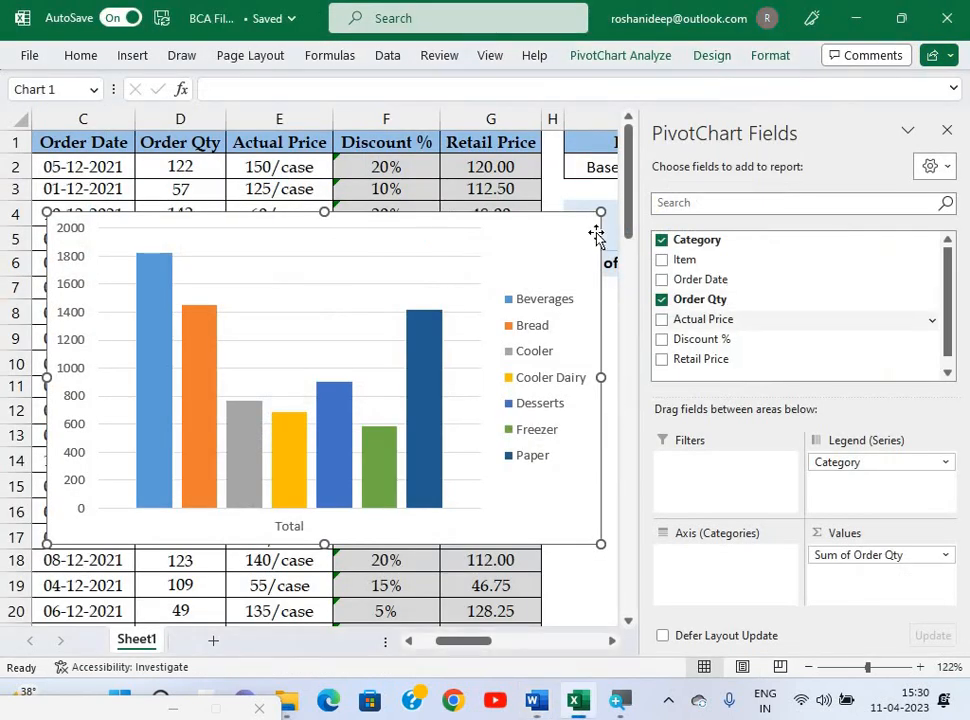
Close the field list, add Inside Base data labels, and remove the vertical axis.
click(951, 135)
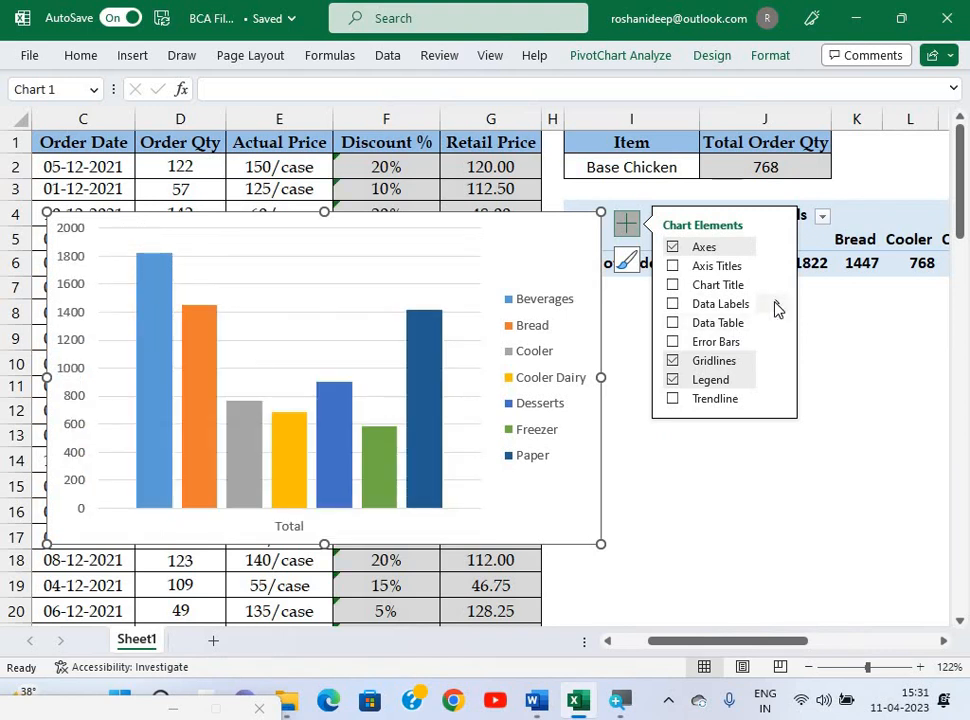
click(778, 309)
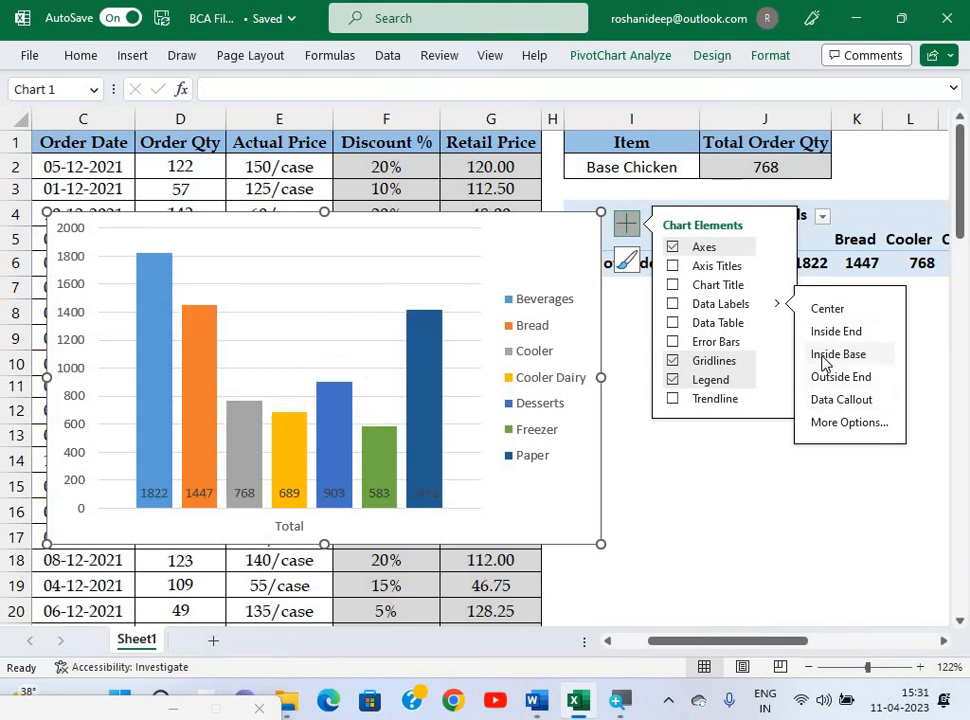
click(823, 362)
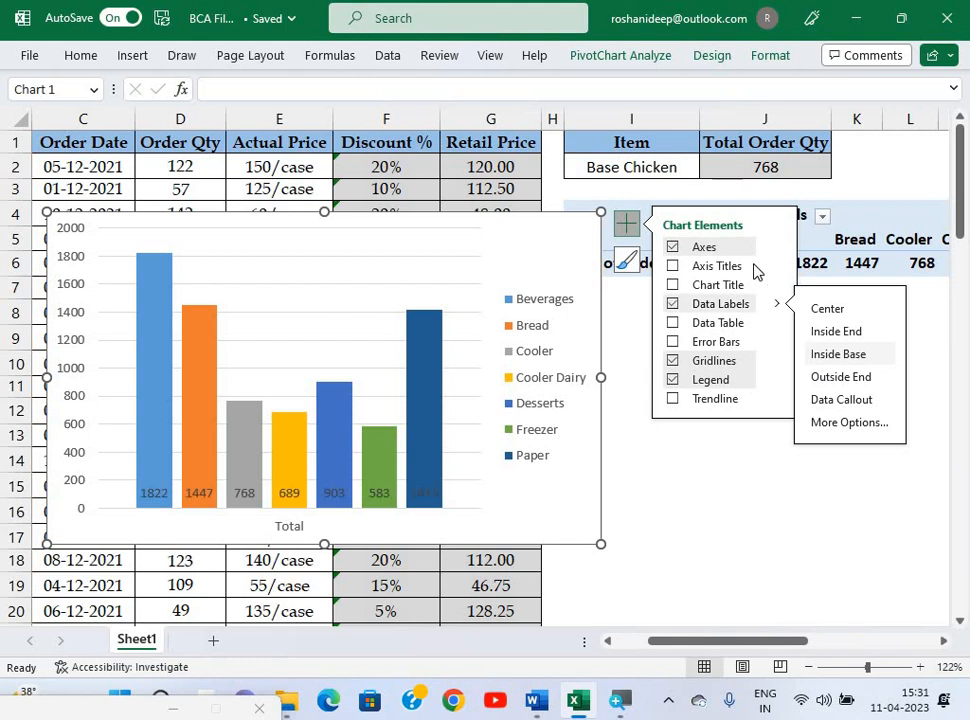
click(674, 250)
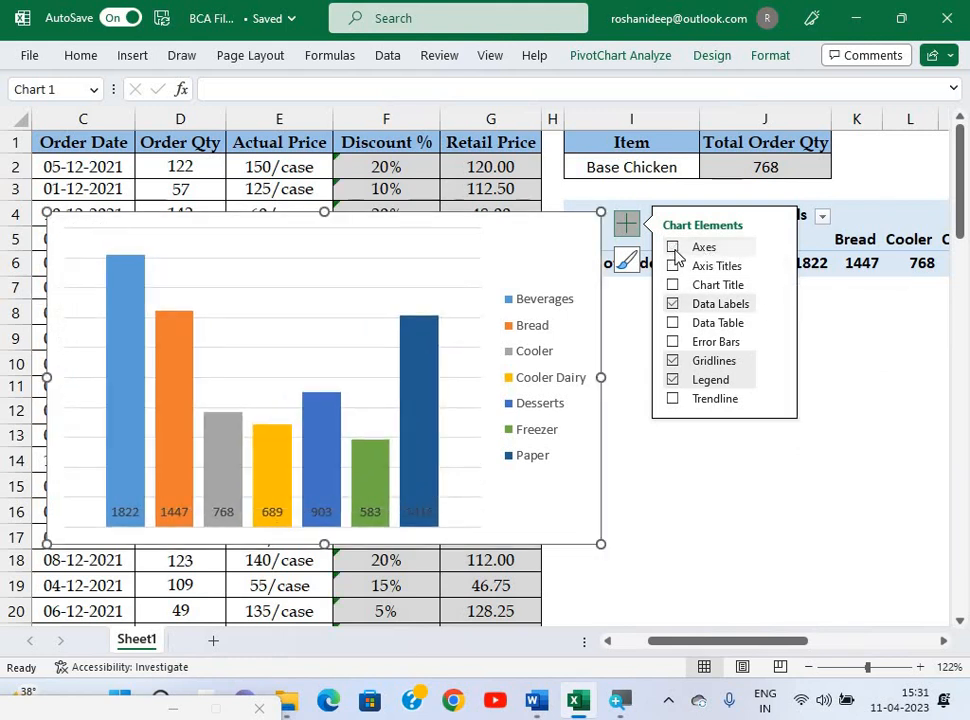
Hide the chart's gridlines and position the legend at the Top.
key(alt+Tab)
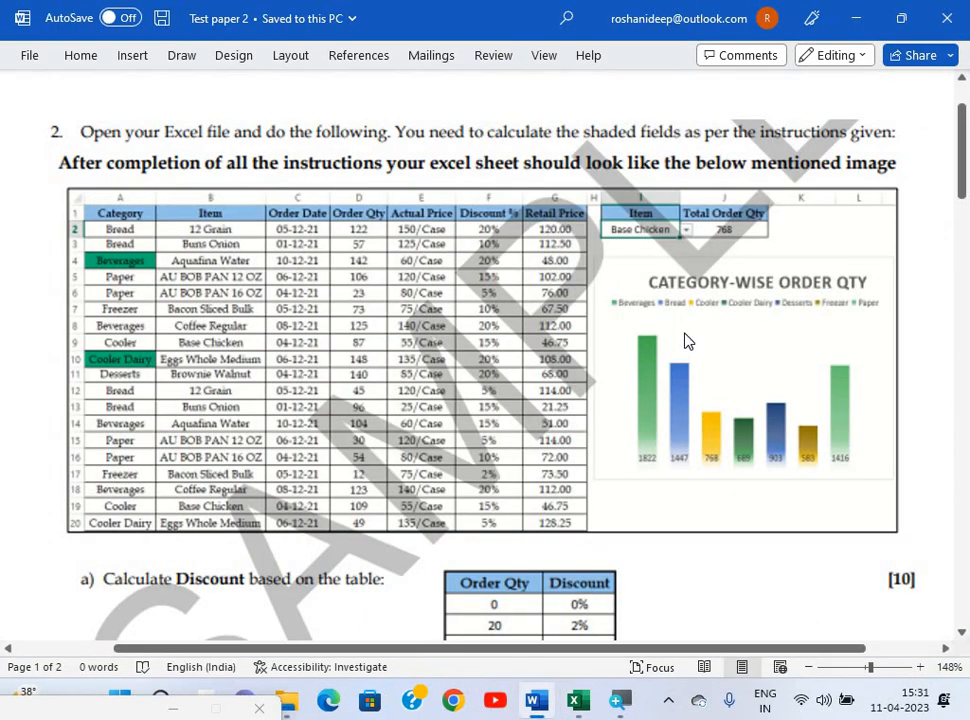
key(alt+Tab)
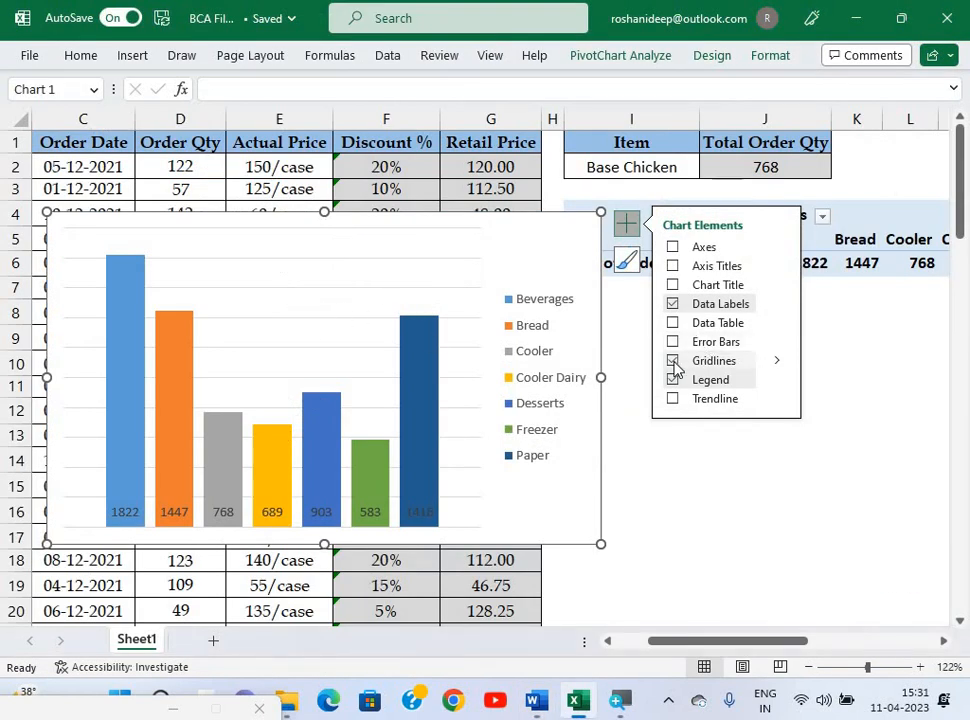
click(675, 366)
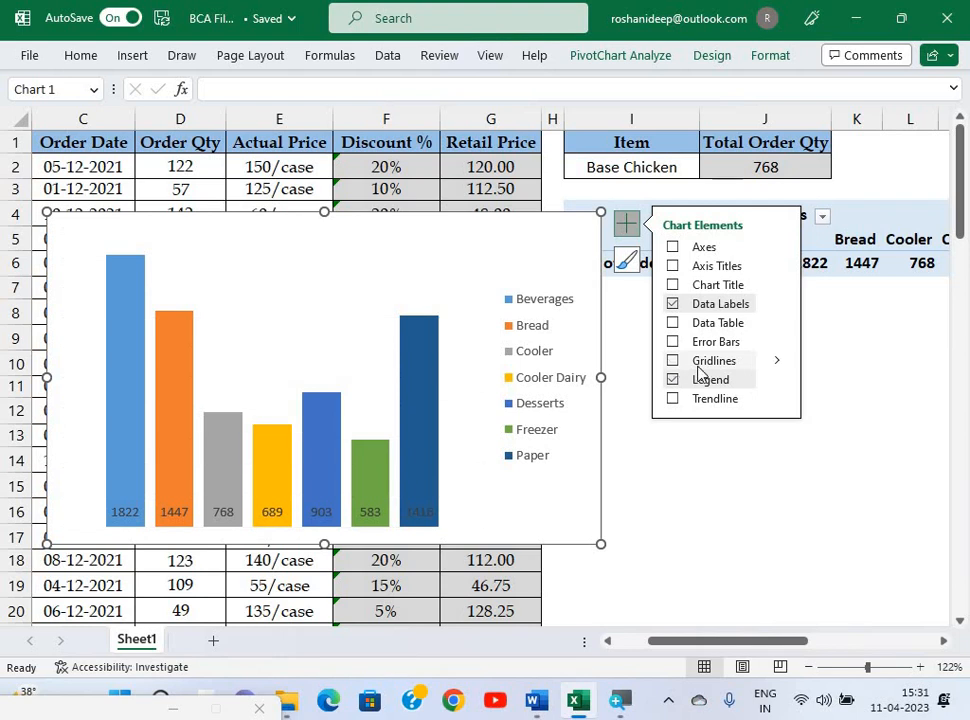
click(776, 380)
click(821, 410)
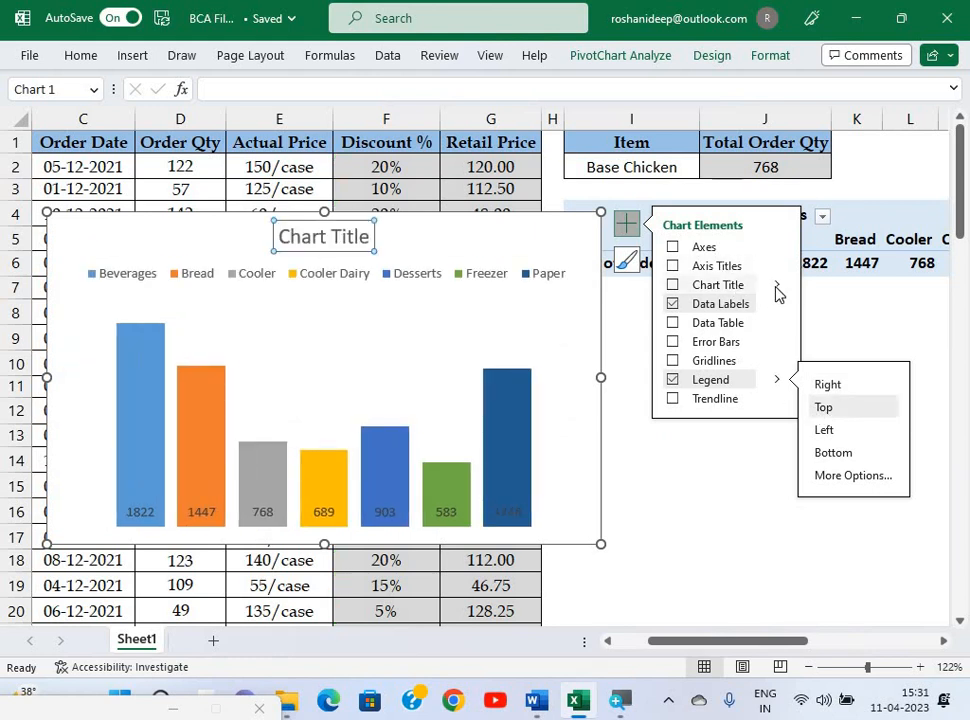
click(672, 285)
Replace the chart title placeholder with 'Catagory Wise Order Quntity', checking it against the exam's sample chart.
click(336, 237)
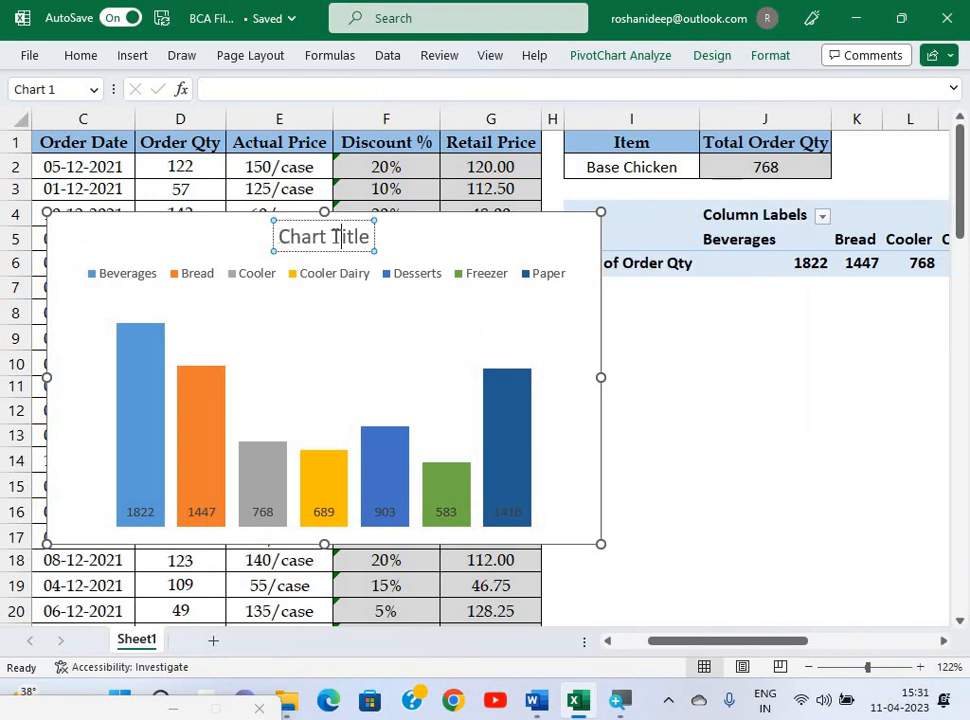
triple_click(366, 237)
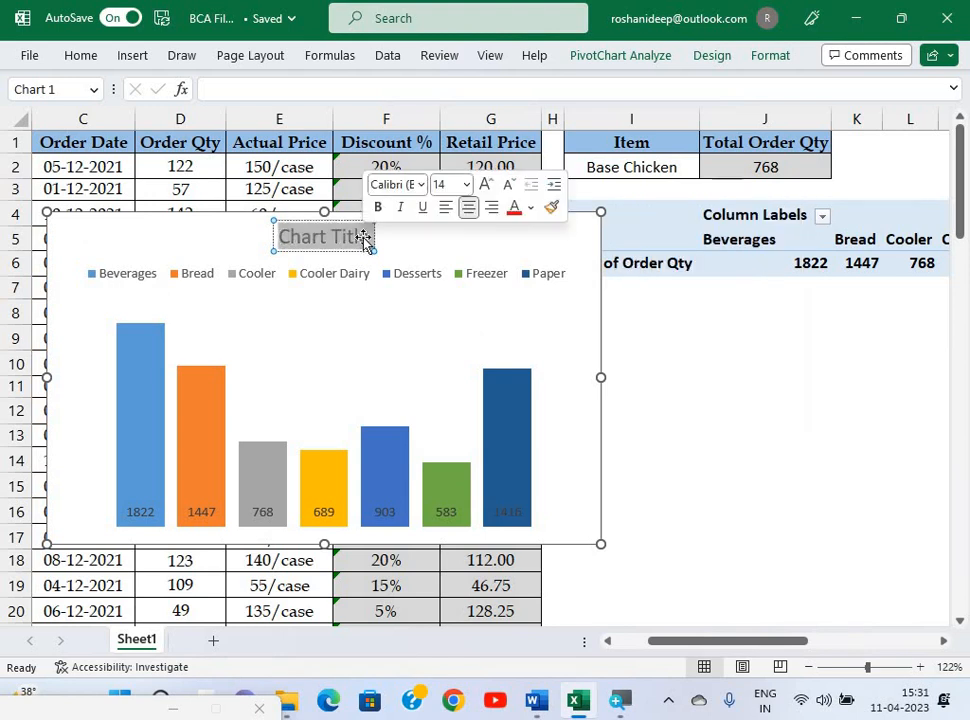
text(Catagory)
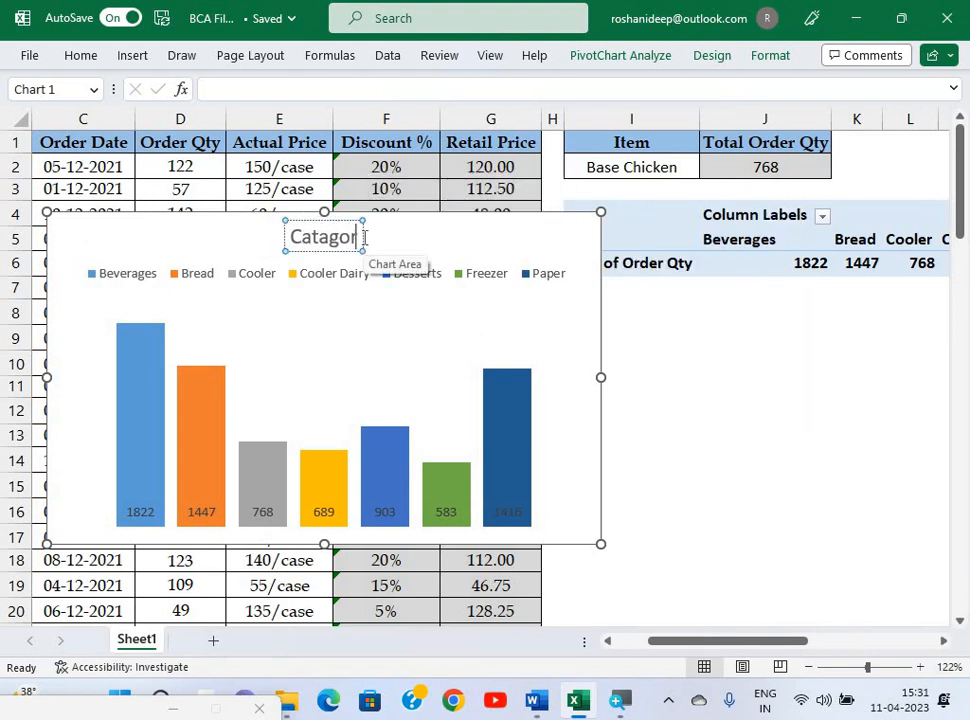
text( Wise)
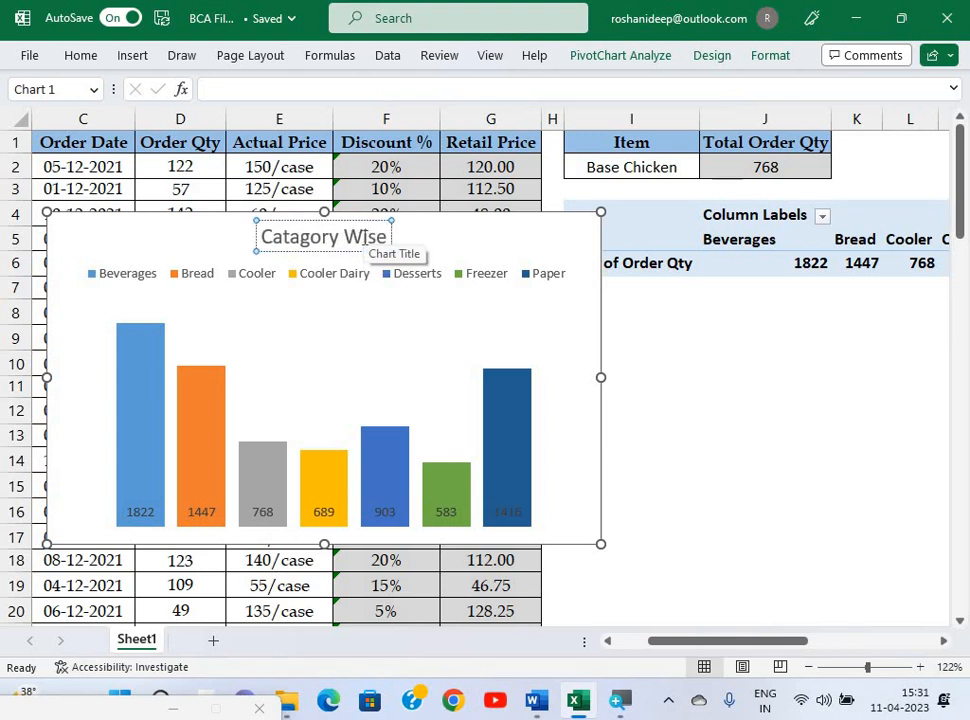
key(alt+Tab)
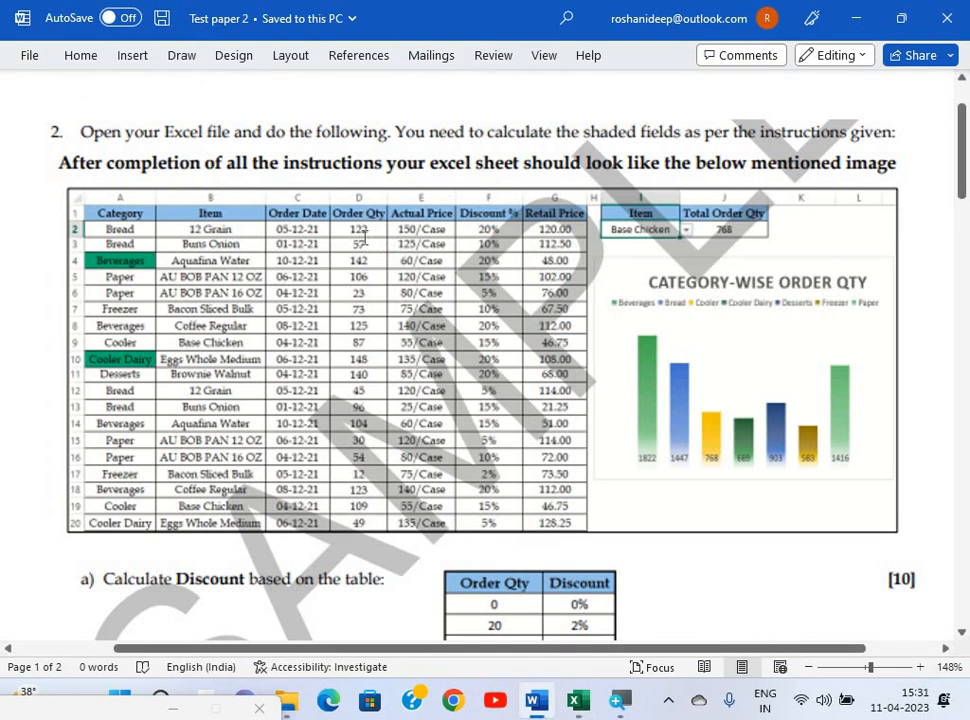
key(alt+Tab)
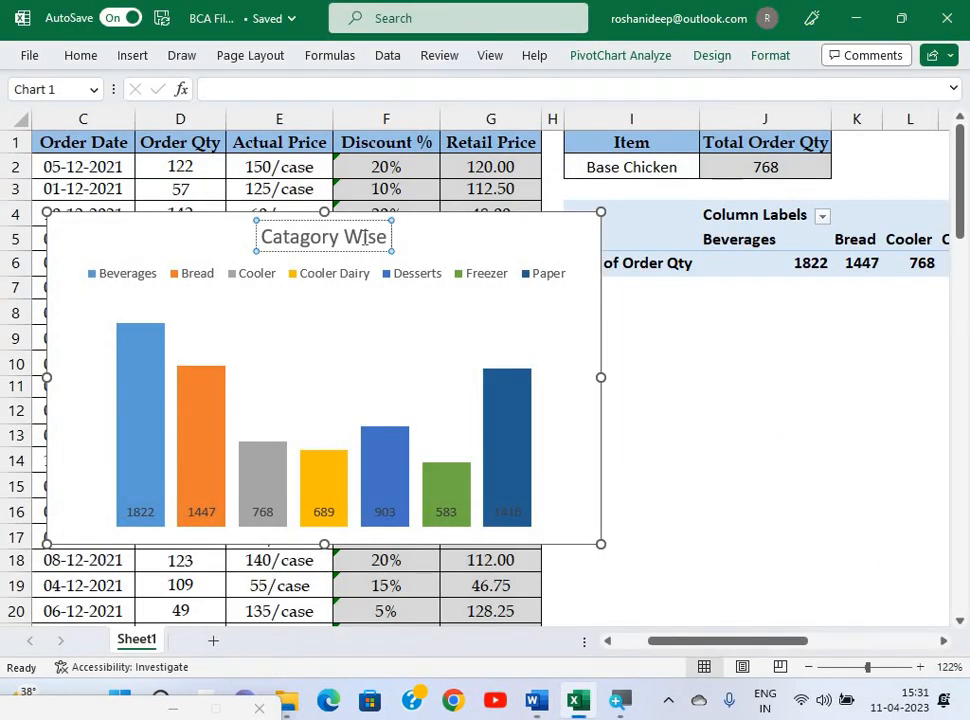
text(Order)
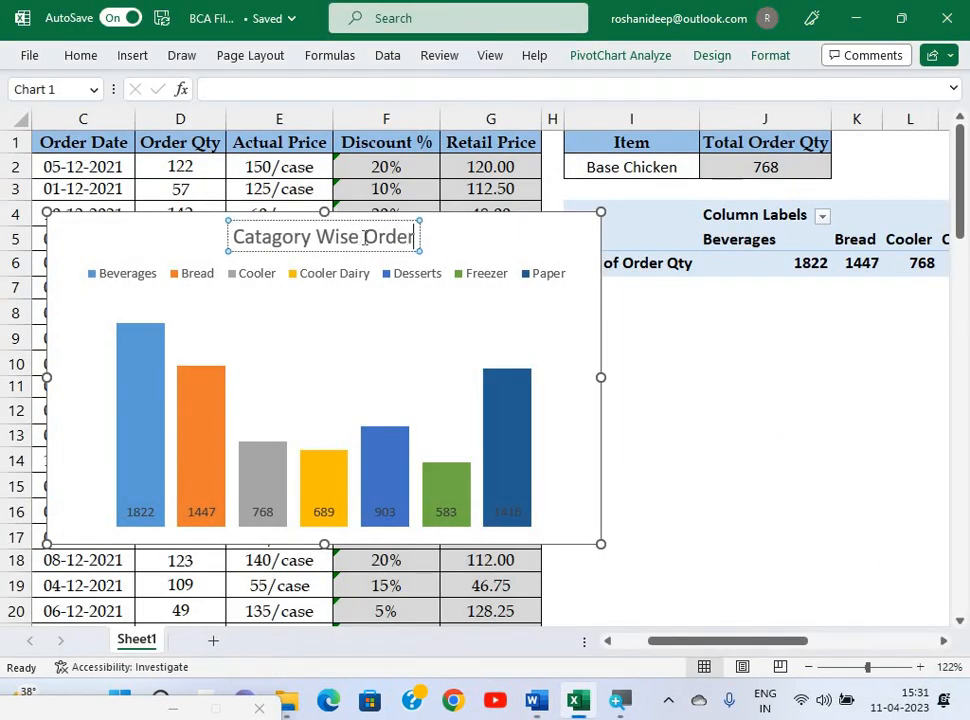
text( Qun)
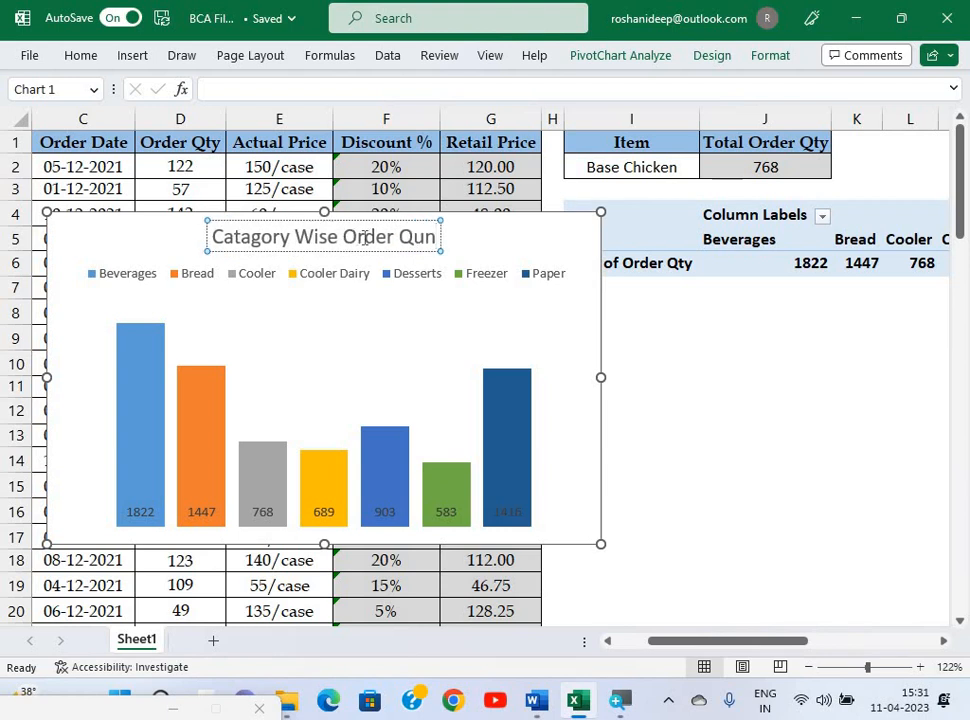
key(BackSpace)
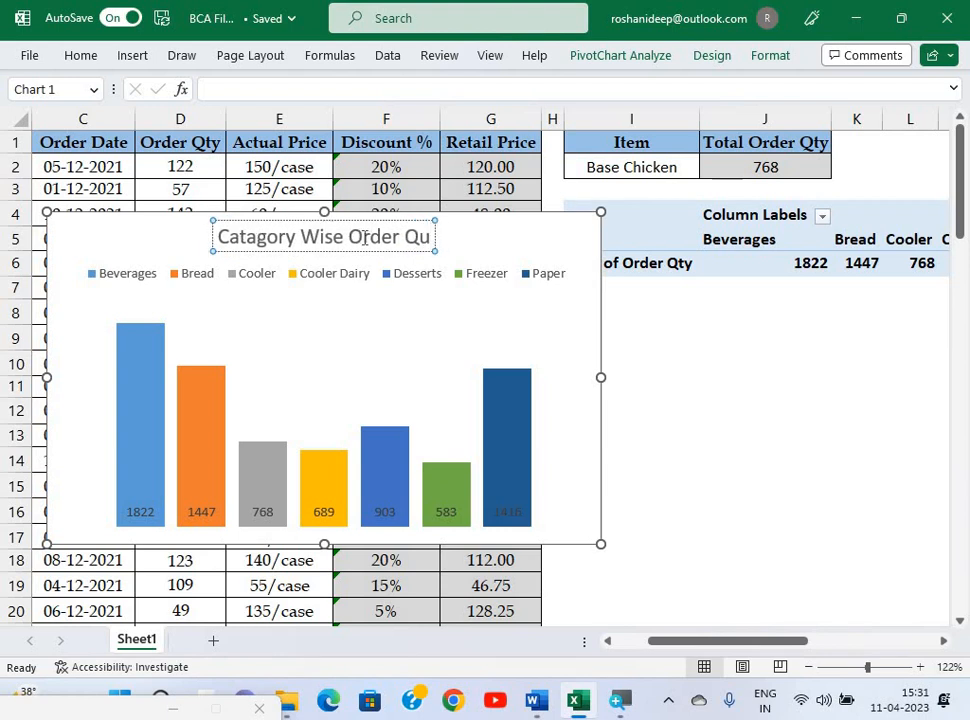
text(ntity)
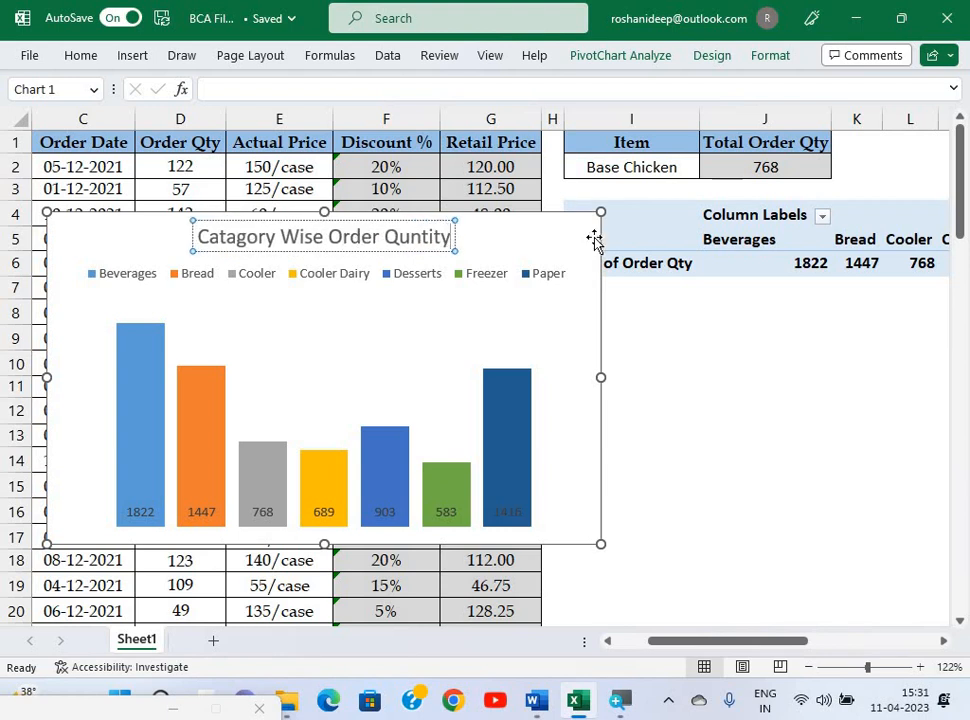
key(alt+Tab)
key(alt+Tab)
Make the chart title bold and move the chart right, beside the data table.
click(204, 242)
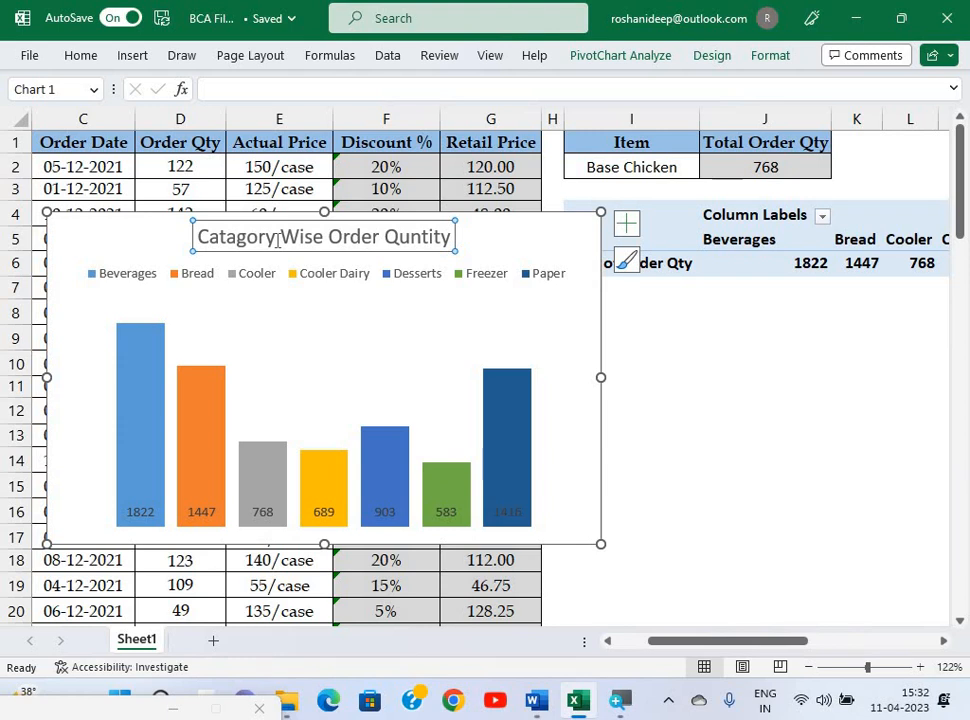
key(ctrl+b)
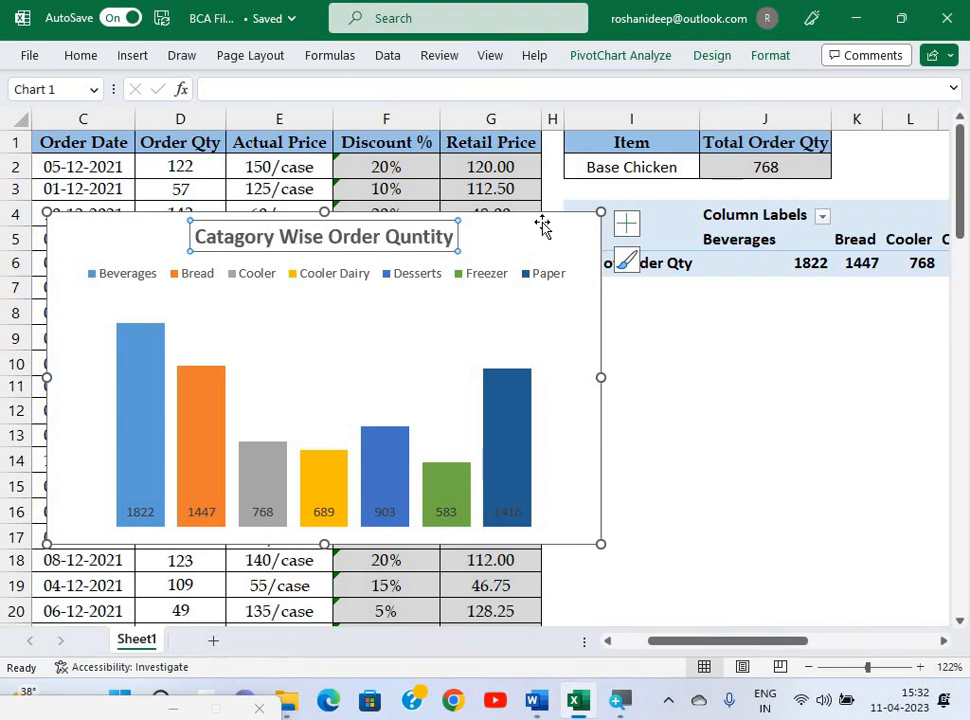
drag(542, 226, 939, 201)
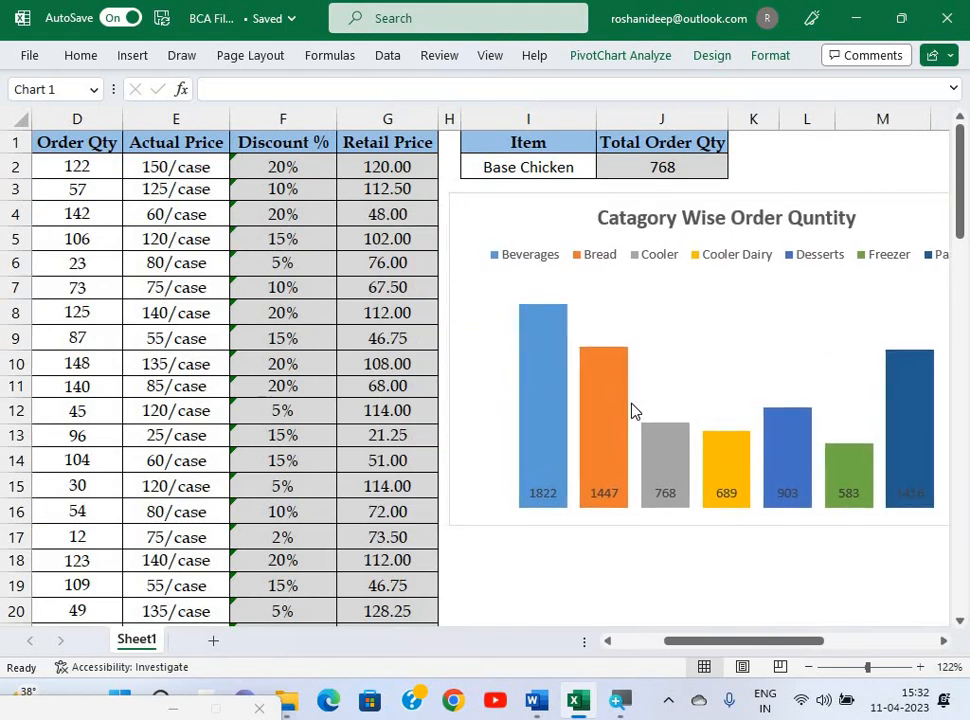
click(626, 582)
key(alt+Tab)
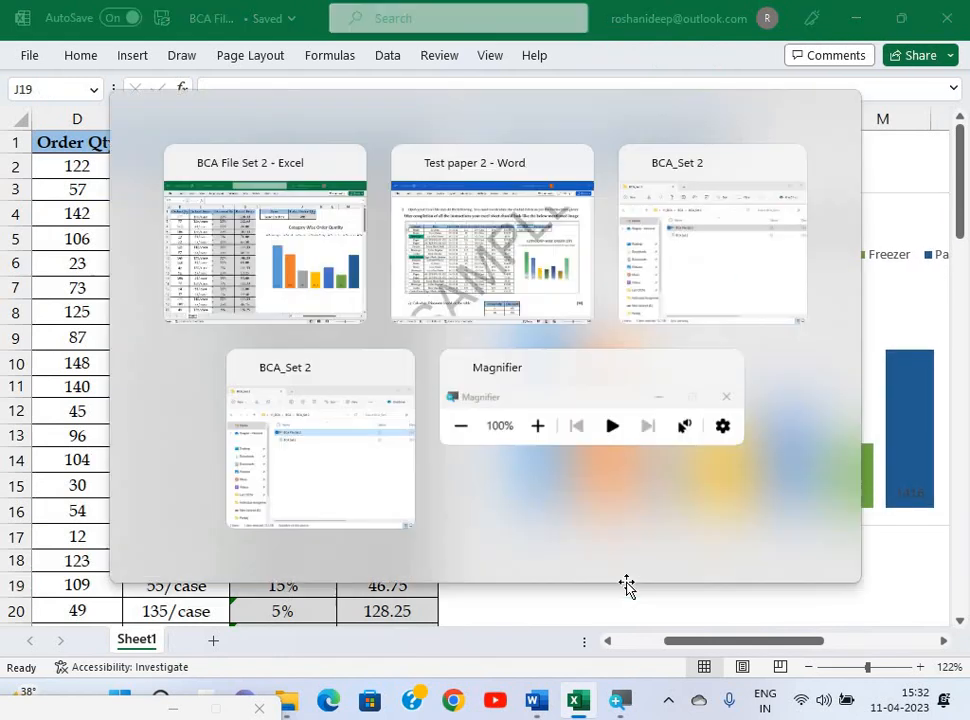
scroll(626, 585, up, 3)
scroll(626, 587, down, 5)
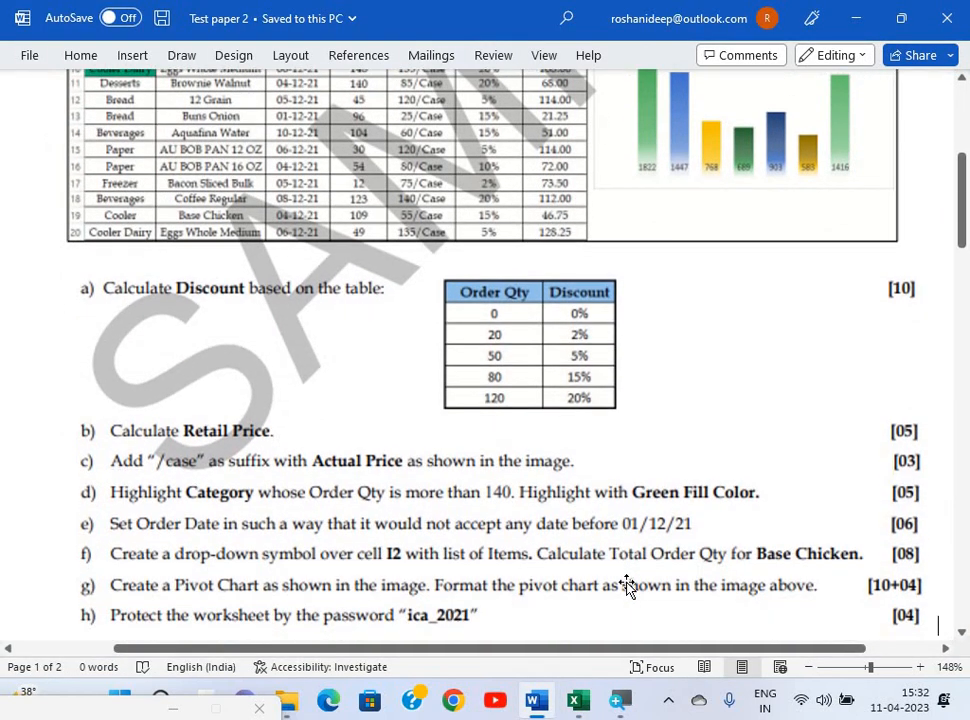
scroll(626, 582, down, 3)
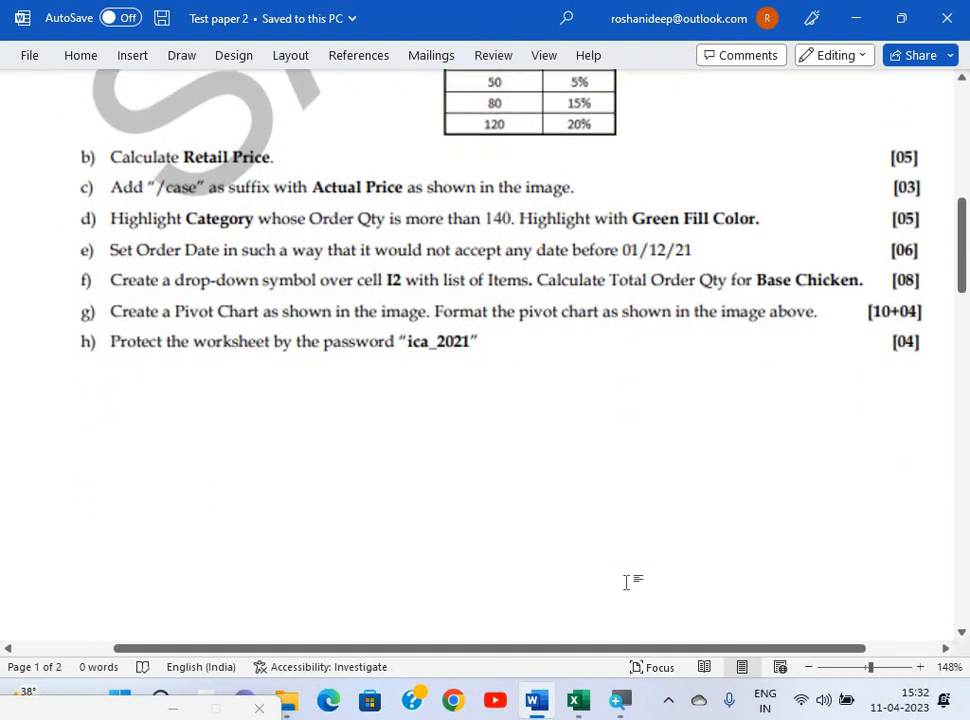
scroll(457, 437, up, 1)
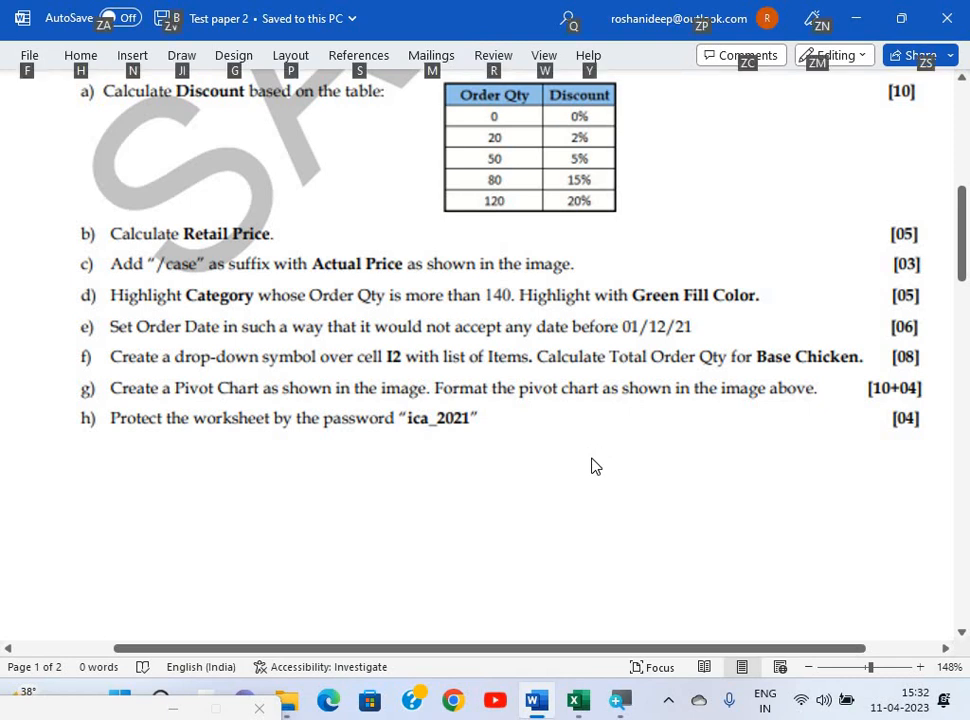
key(alt+Tab)
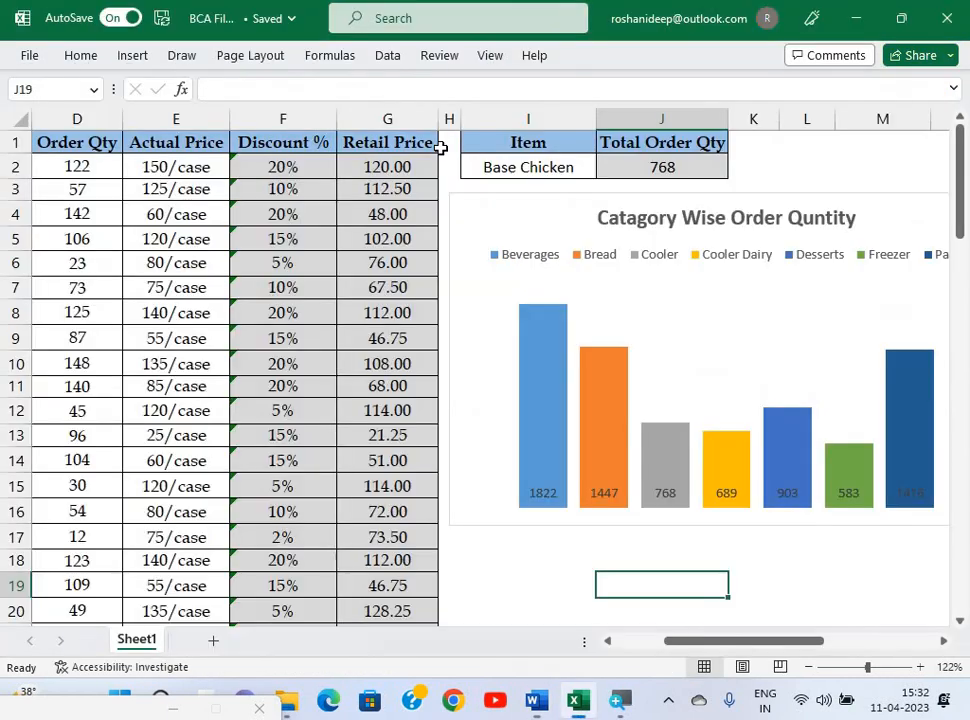
Protect Sheet1 from the Review tab with the exam password, re-entering it to confirm.
click(439, 56)
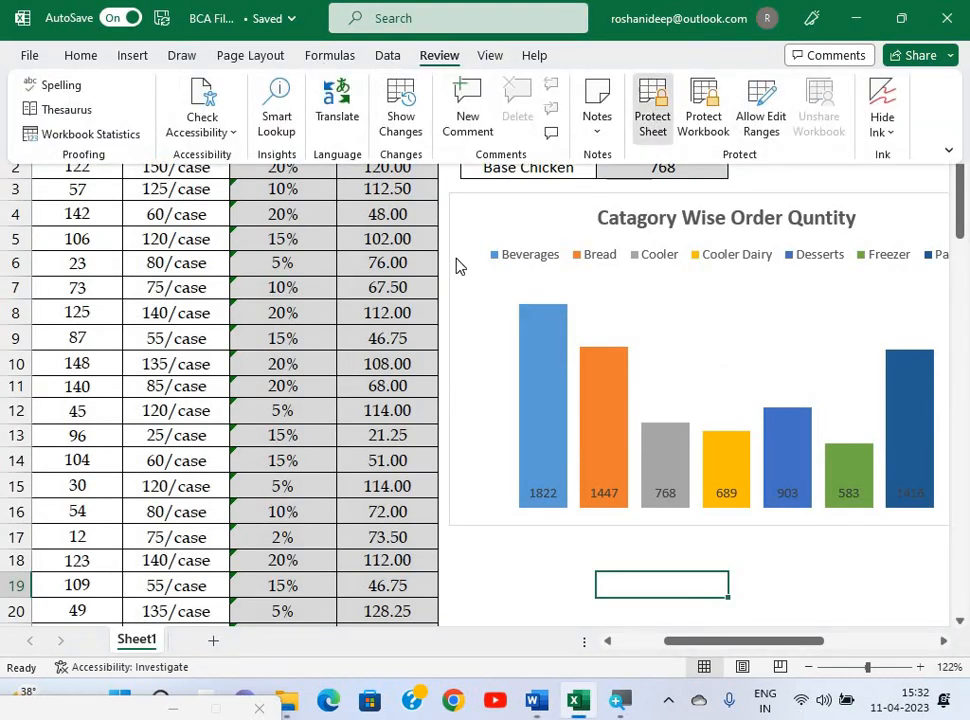
click(652, 105)
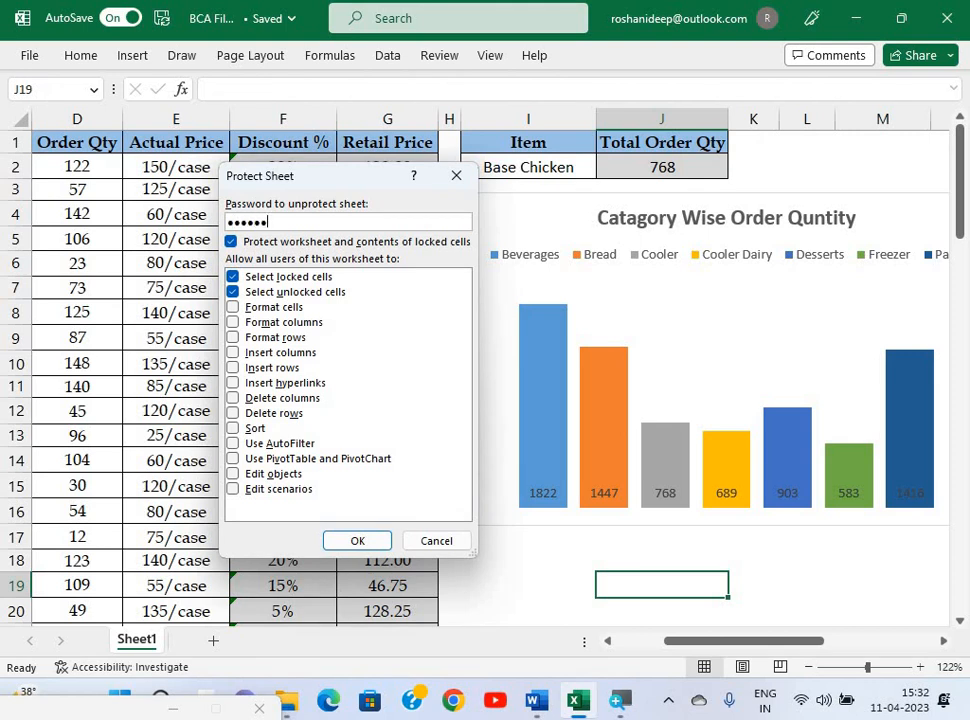
key(BackSpace)
key(BackSpace)
key(BackSpace)
key(BackSpace)
key(BackSpace)
key(BackSpace)
key(BackSpace)
click(360, 541)
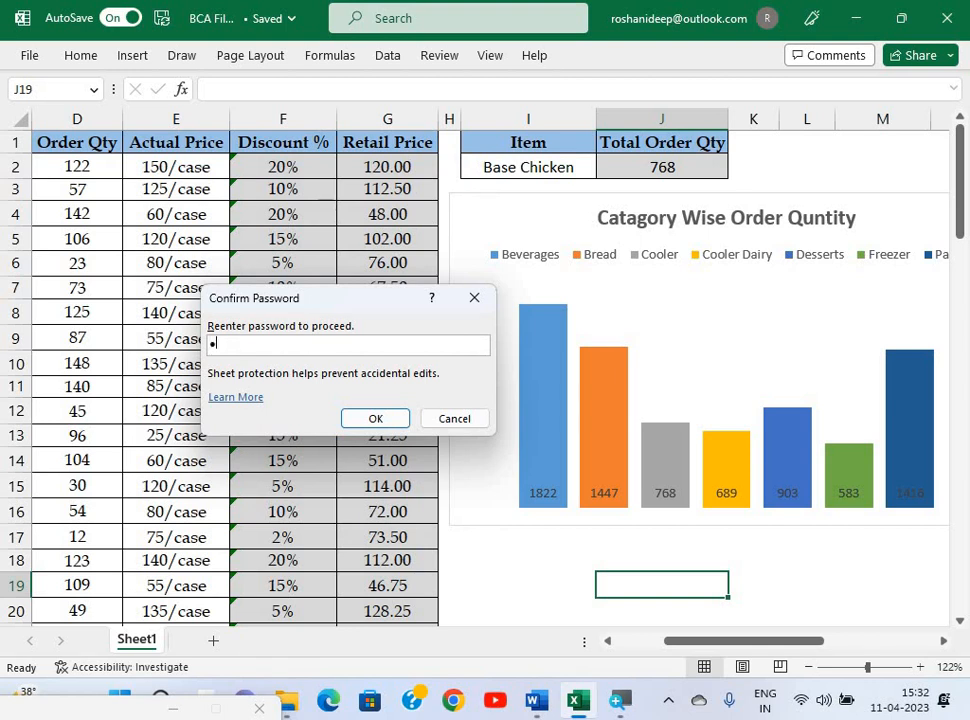
text(••••••••)
key(Return)
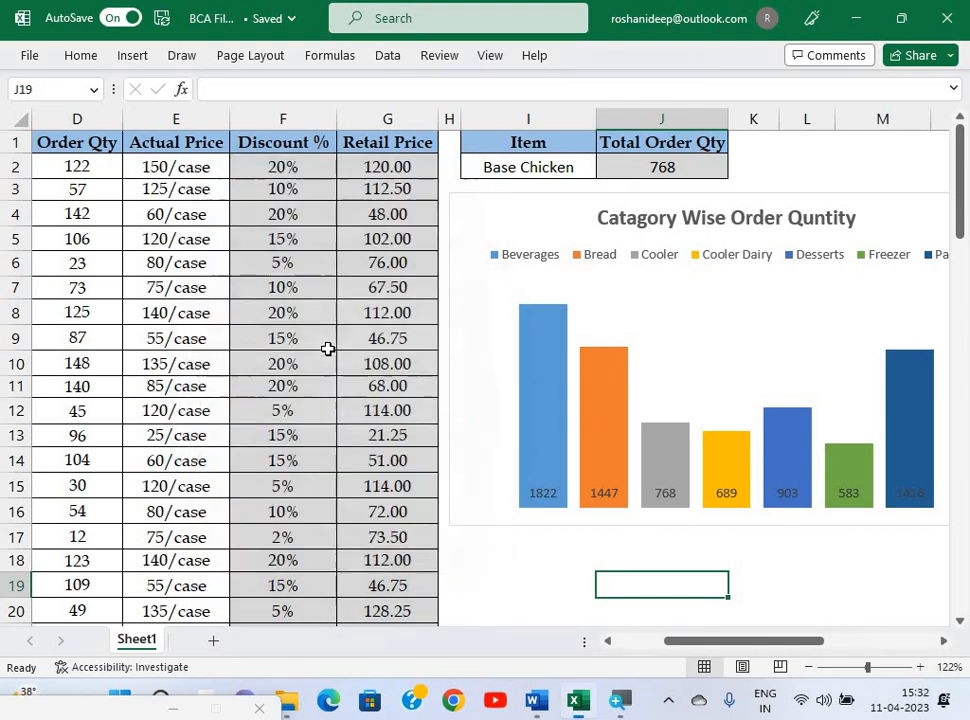
click(329, 346)
text(dfgdg)
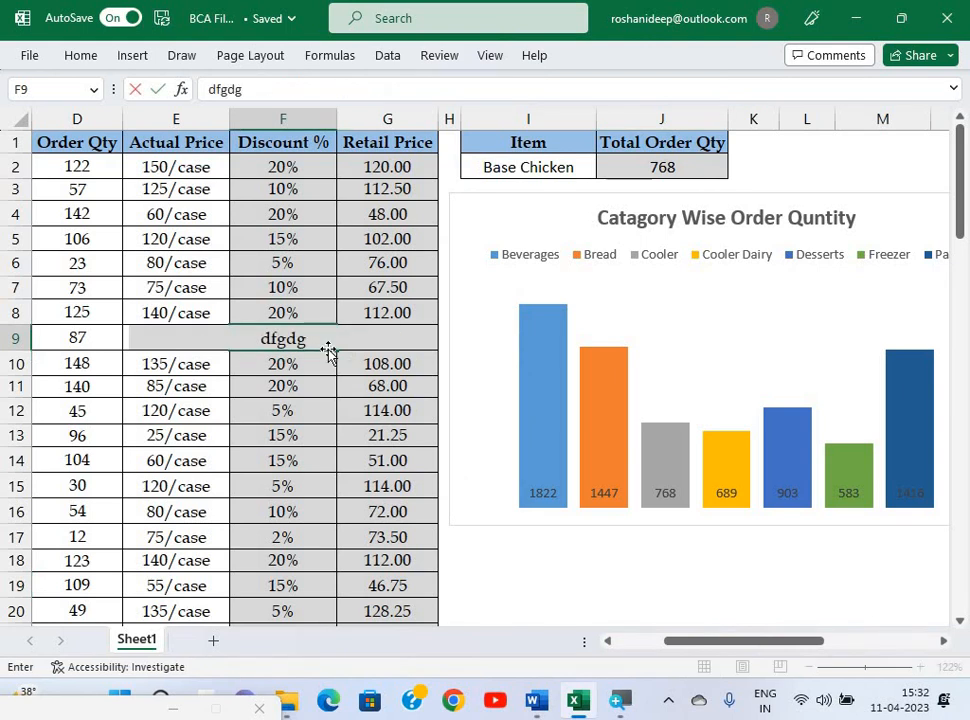
key(Return)
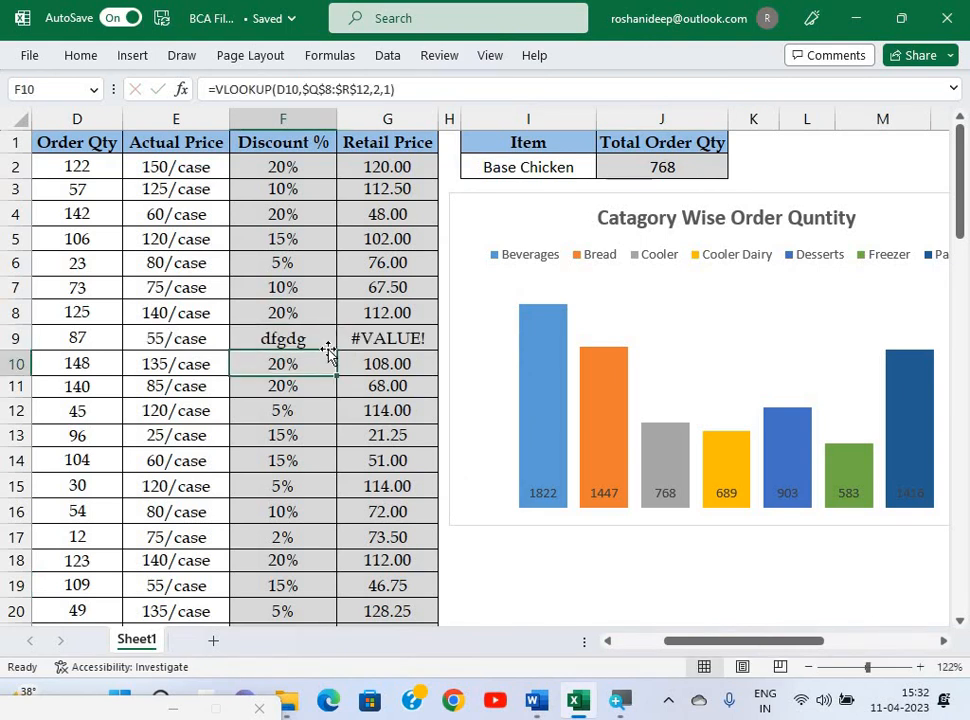
key(ctrl+z)
click(224, 348)
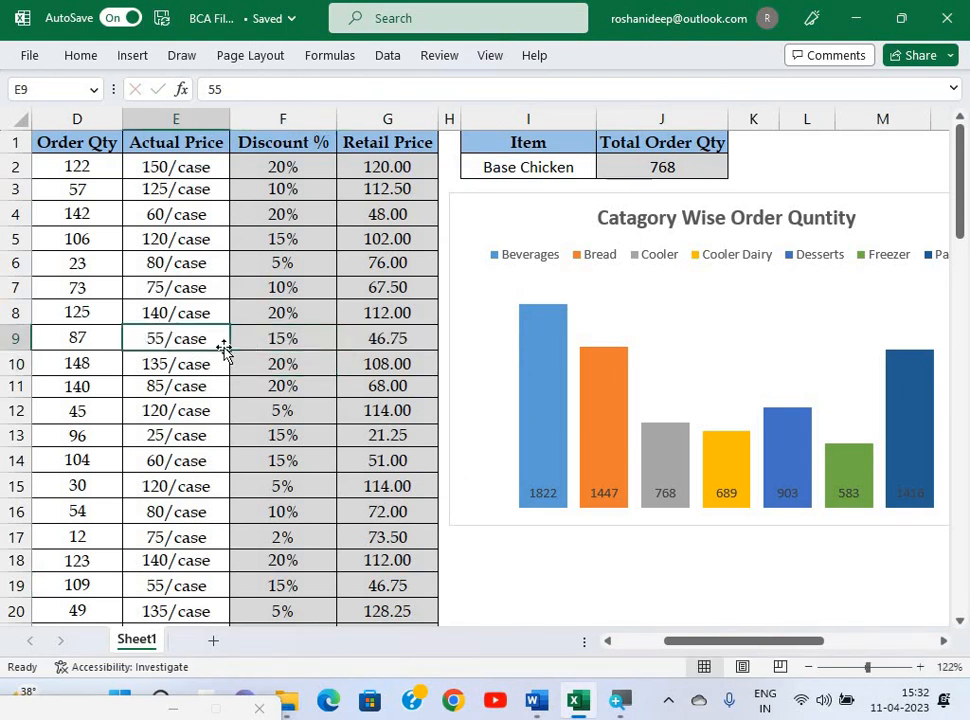
ctrl+scroll(224, 348, down, 3)
scroll(224, 347, left, 1)
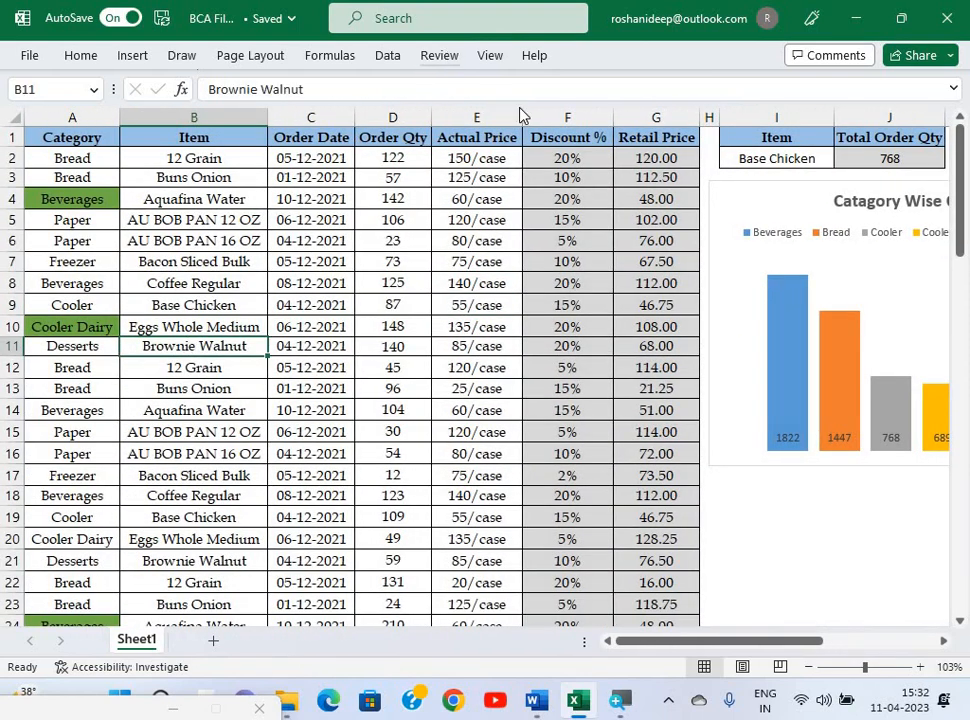
click(439, 55)
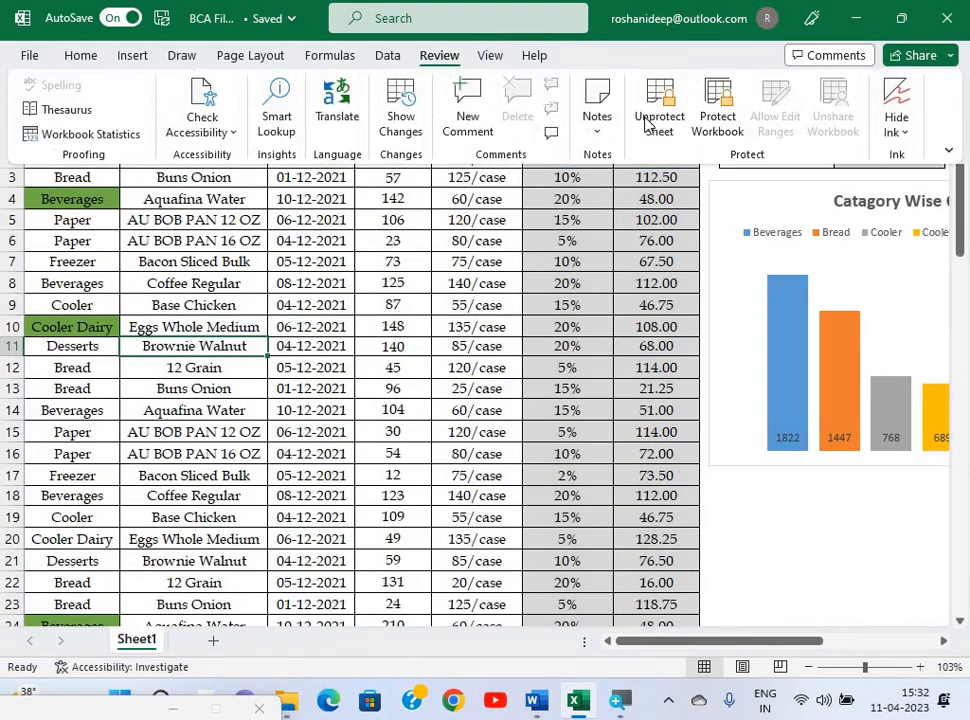
click(471, 319)
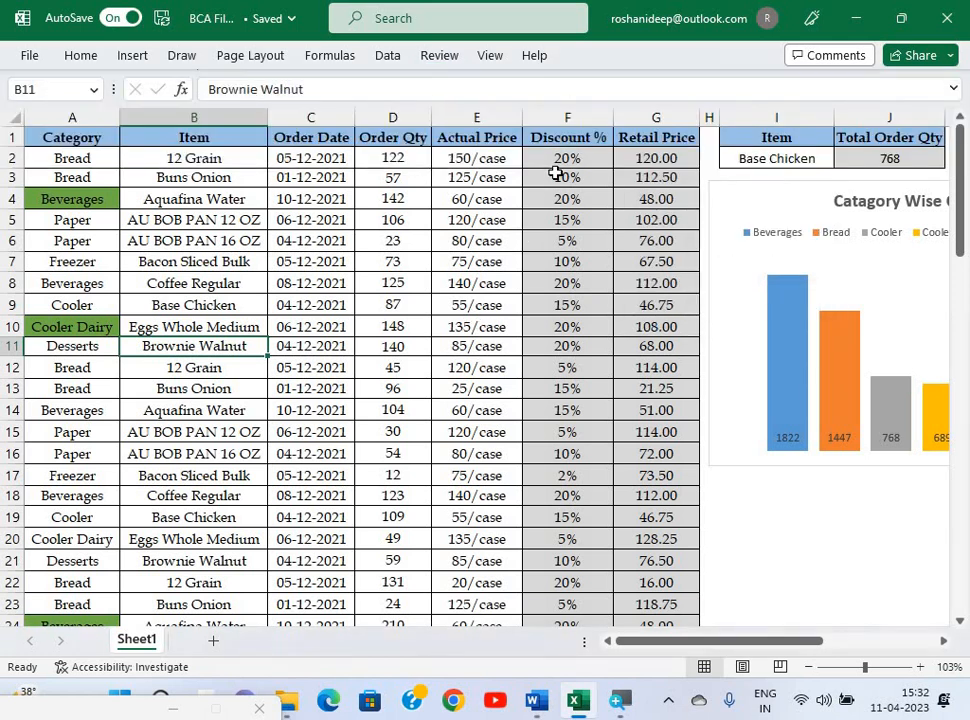
double_click(410, 270)
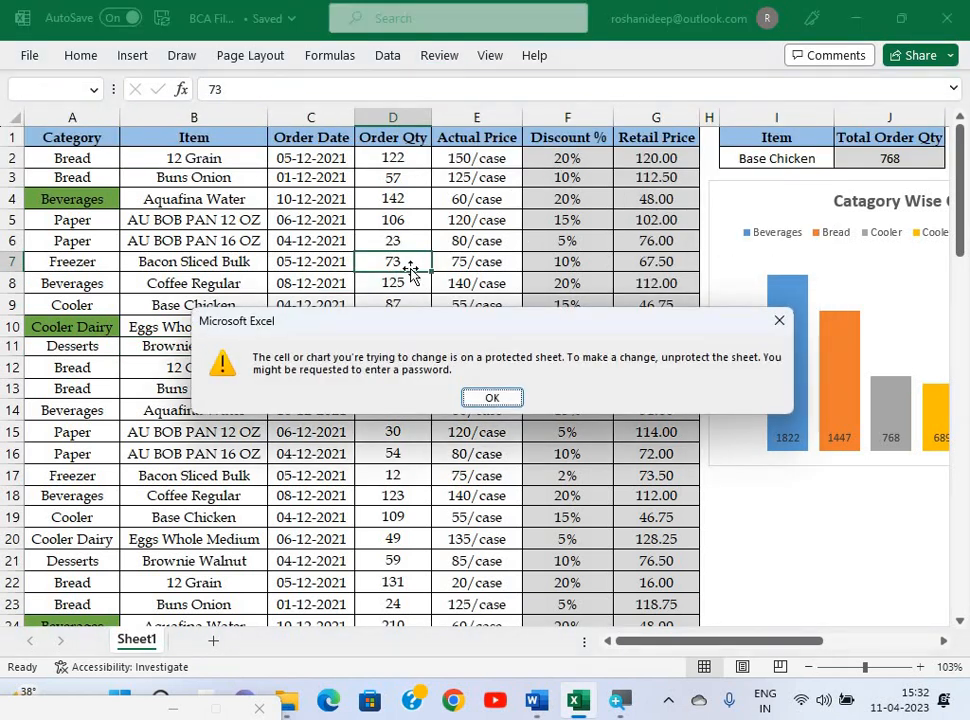
key(Return)
click(600, 320)
text(dfgd)
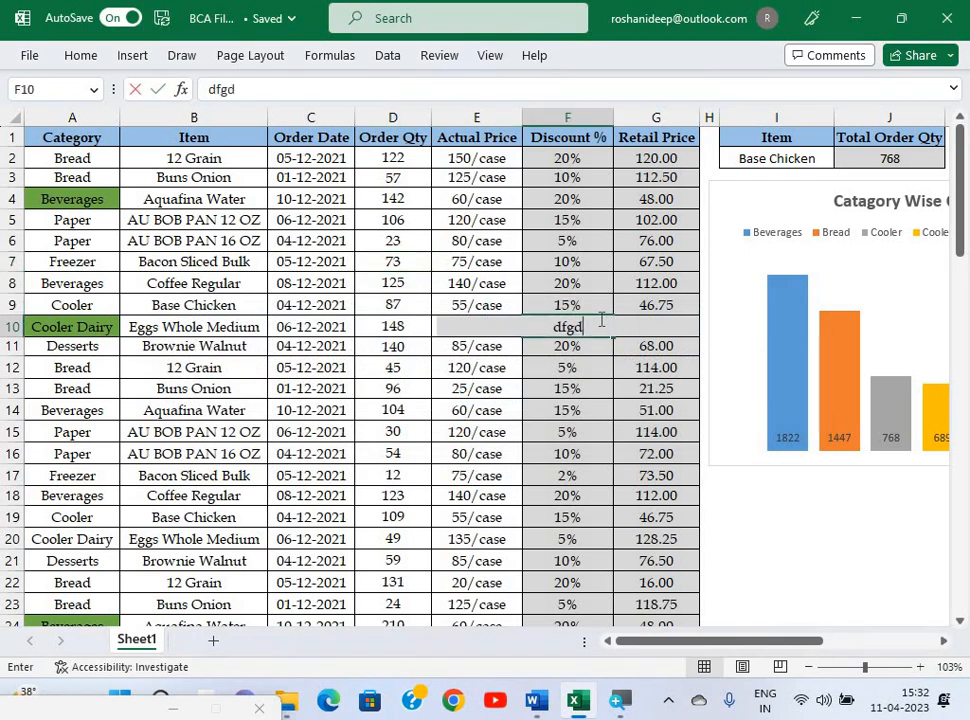
key(Escape)
click(578, 260)
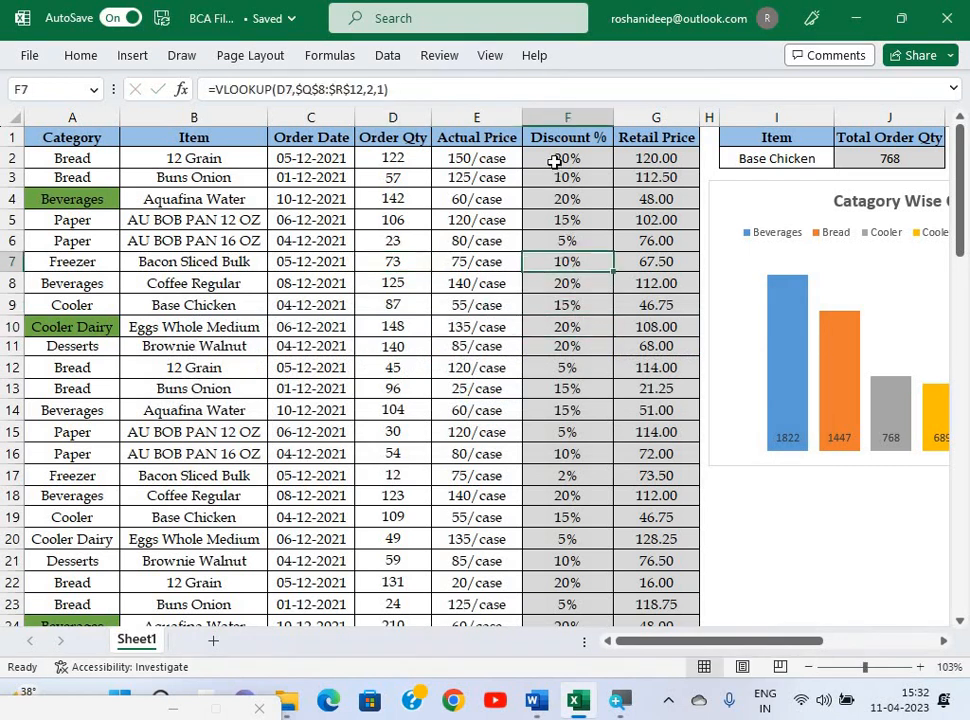
click(578, 162)
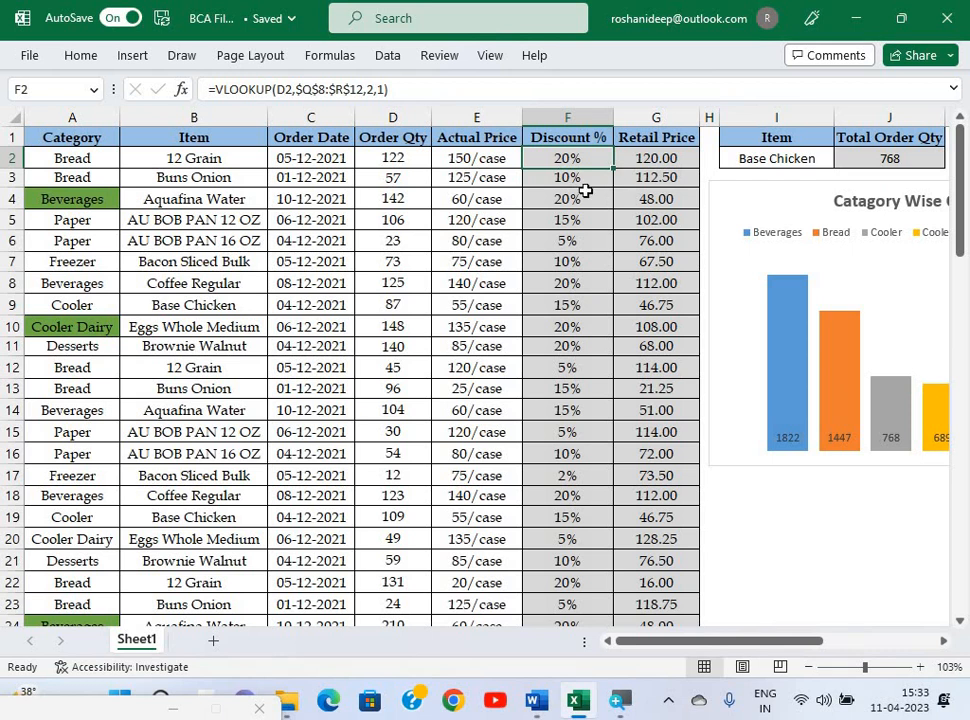
click(470, 162)
text(dfgdfg)
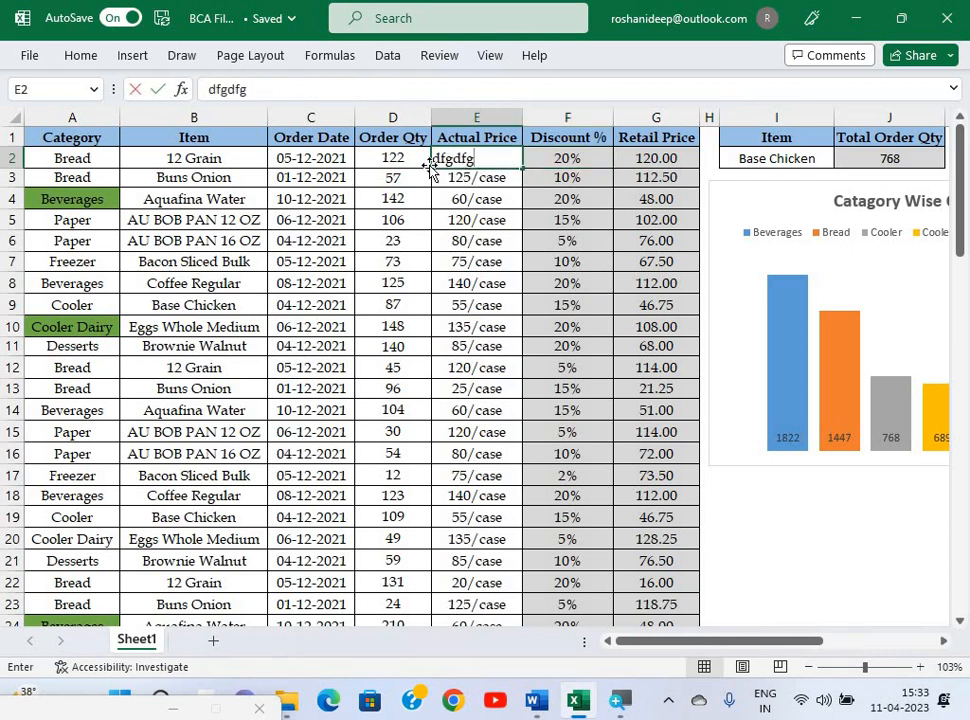
key(Escape)
click(390, 183)
text(d)
key(Escape)
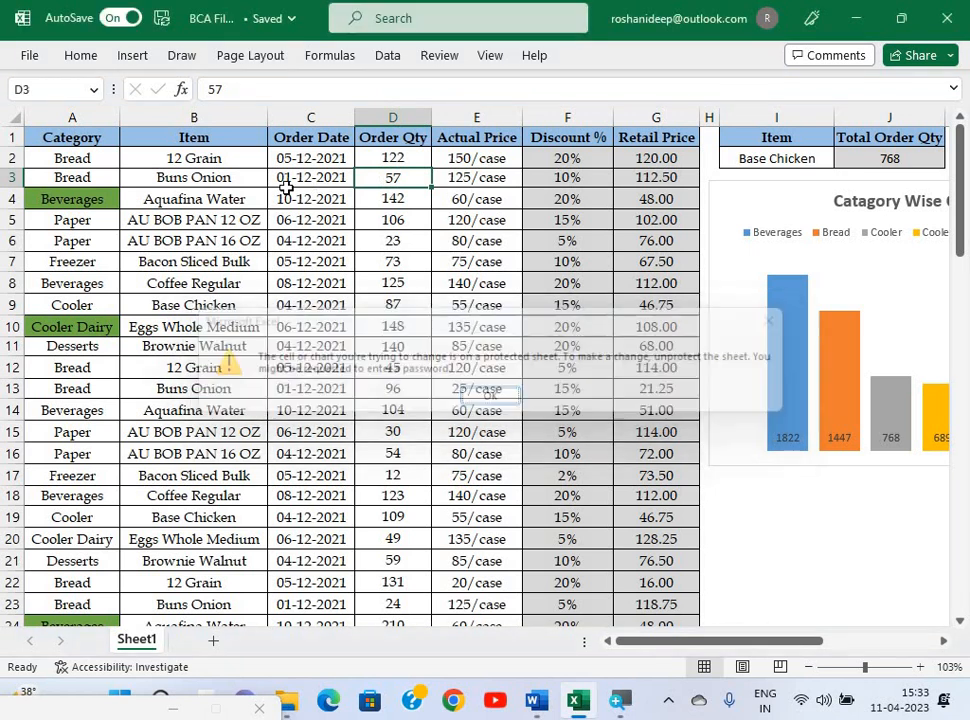
click(288, 193)
text(fgsfd)
key(Escape)
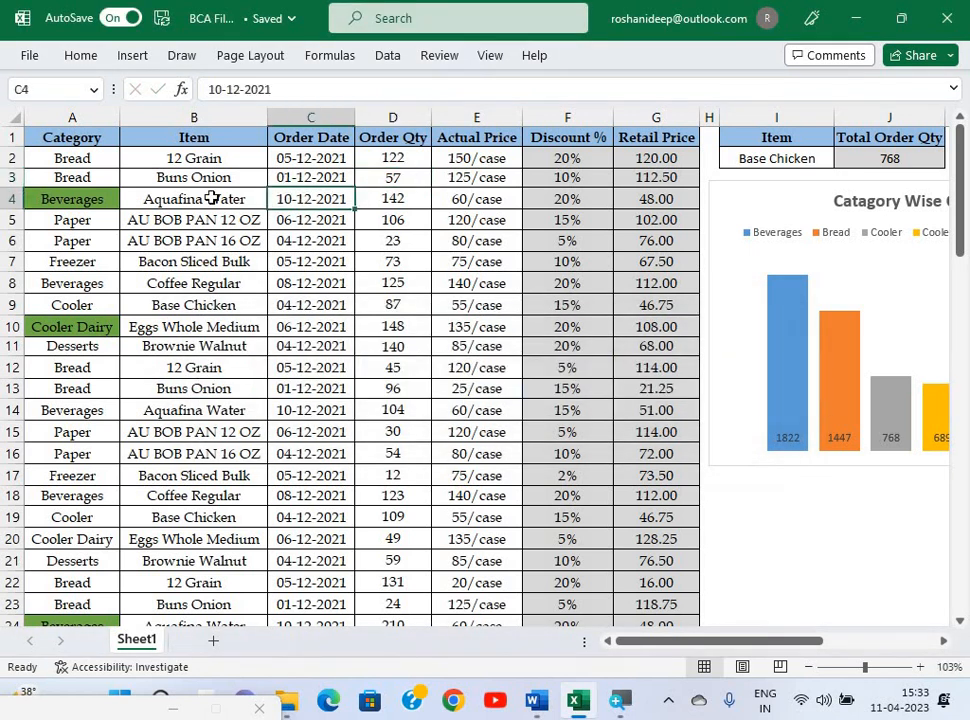
click(212, 199)
text(sdfsfd)
key(Escape)
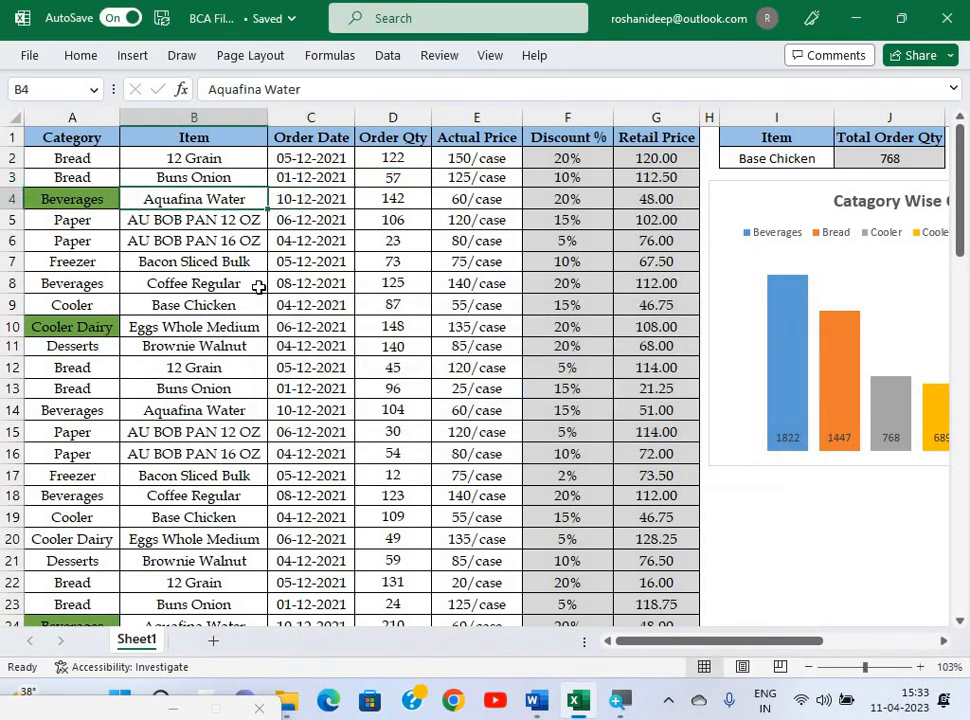
click(258, 284)
click(481, 245)
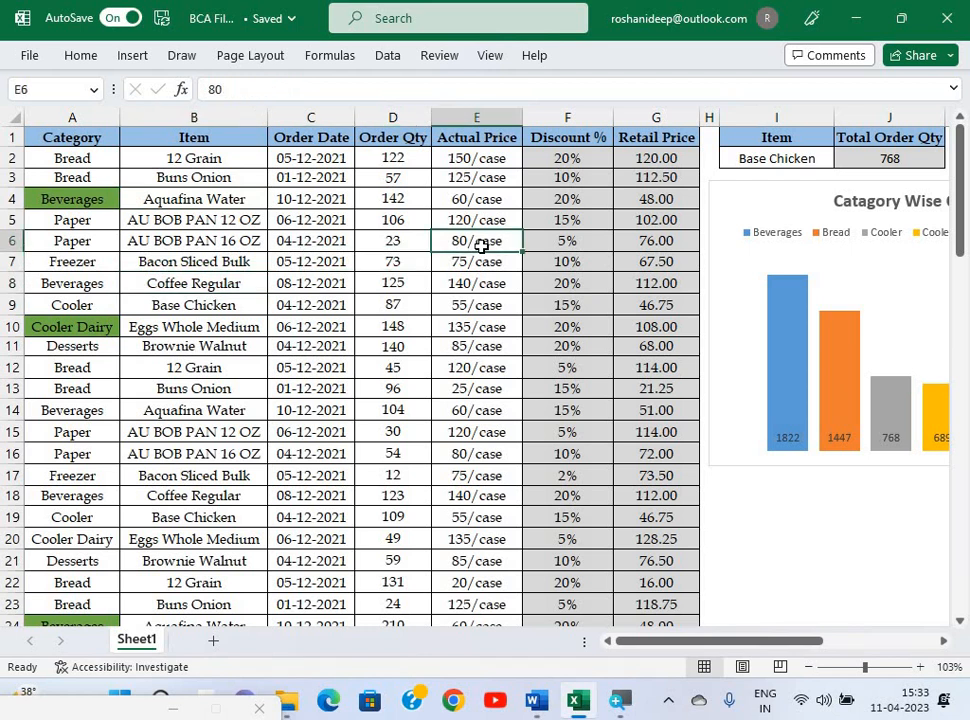
click(358, 217)
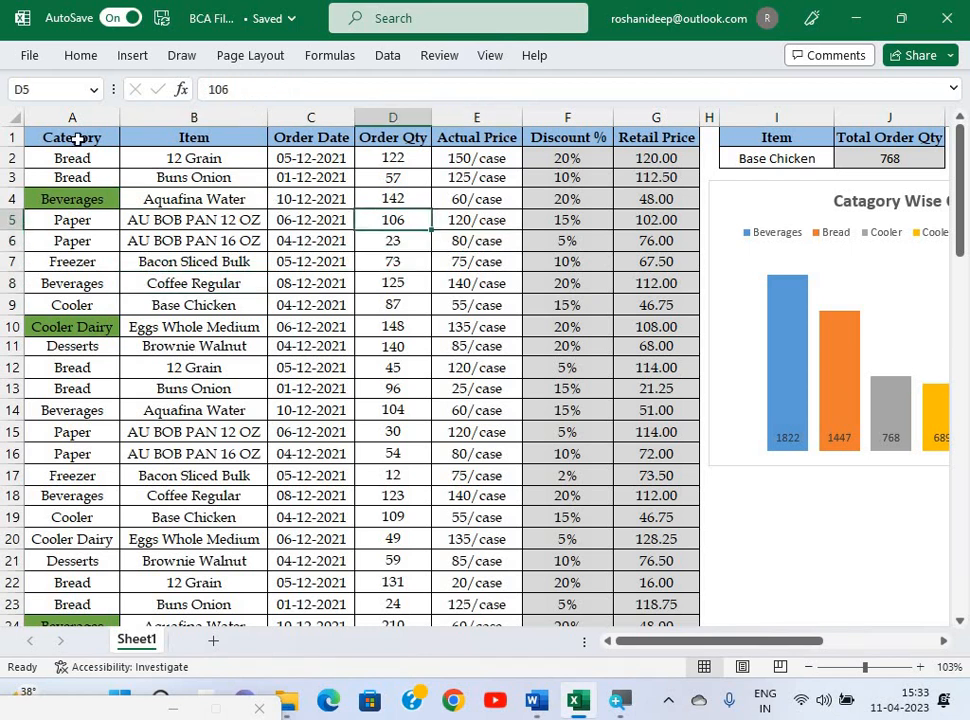
click(11, 118)
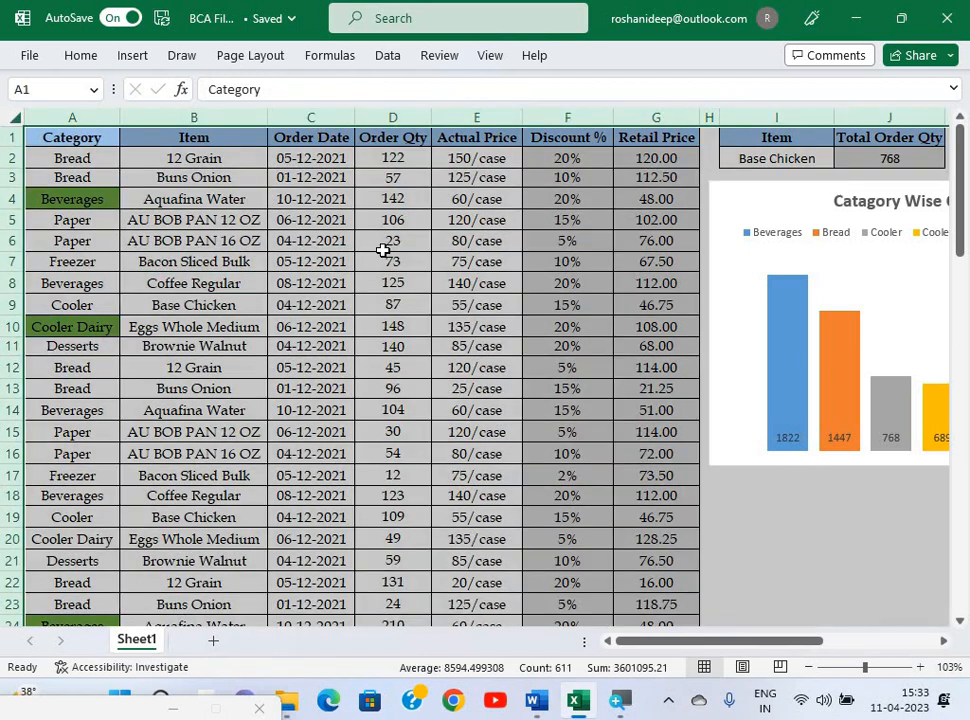
click(525, 265)
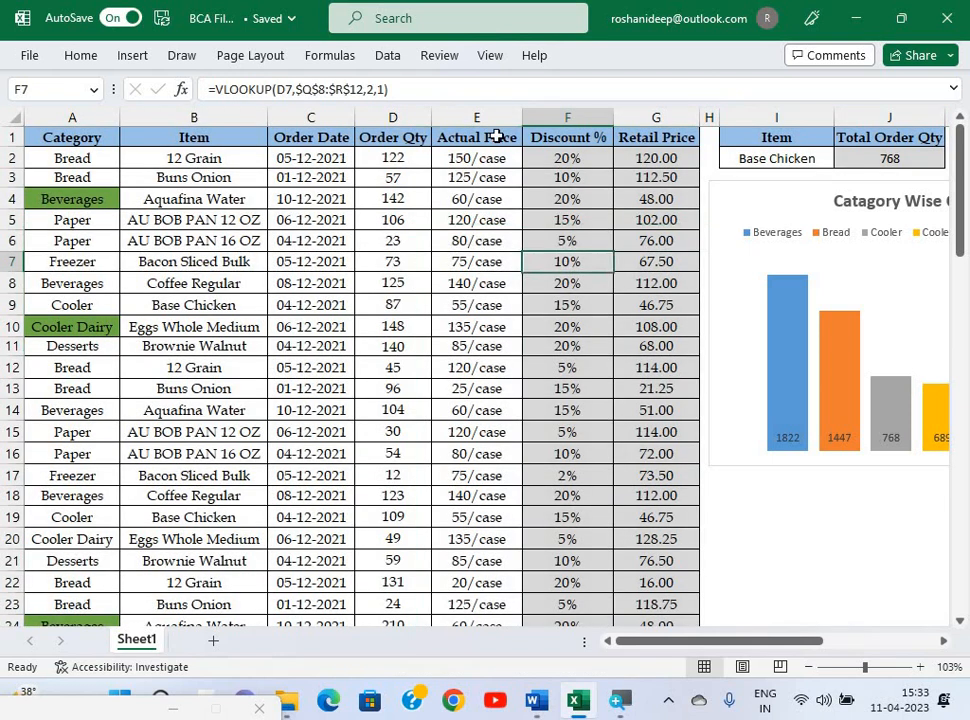
Unprotect the sheet by entering its password.
click(490, 60)
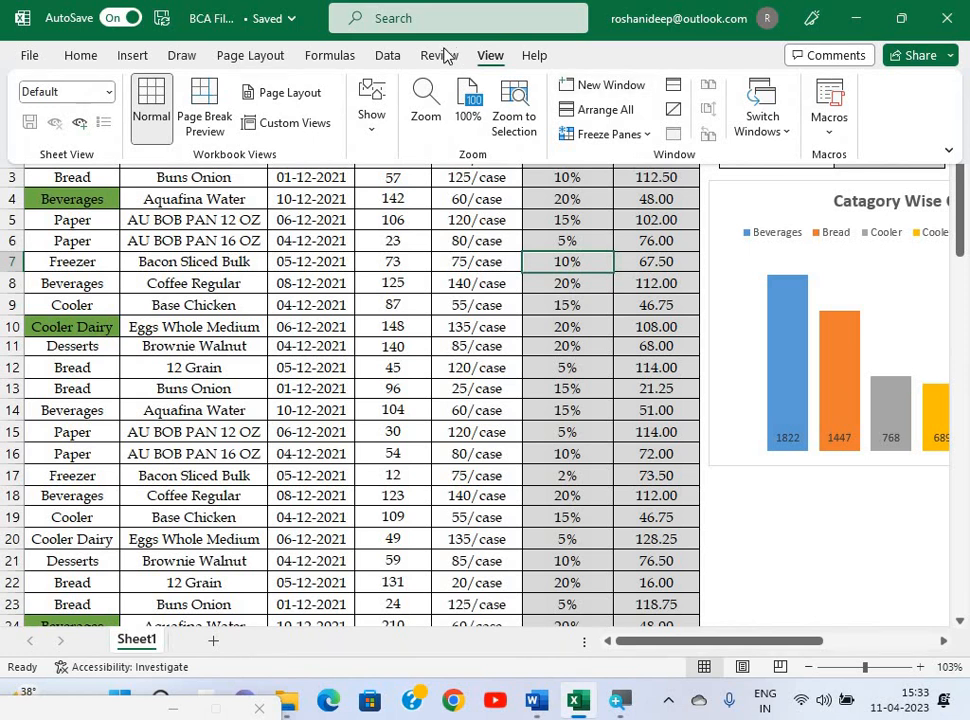
scroll(588, 113, up, 1)
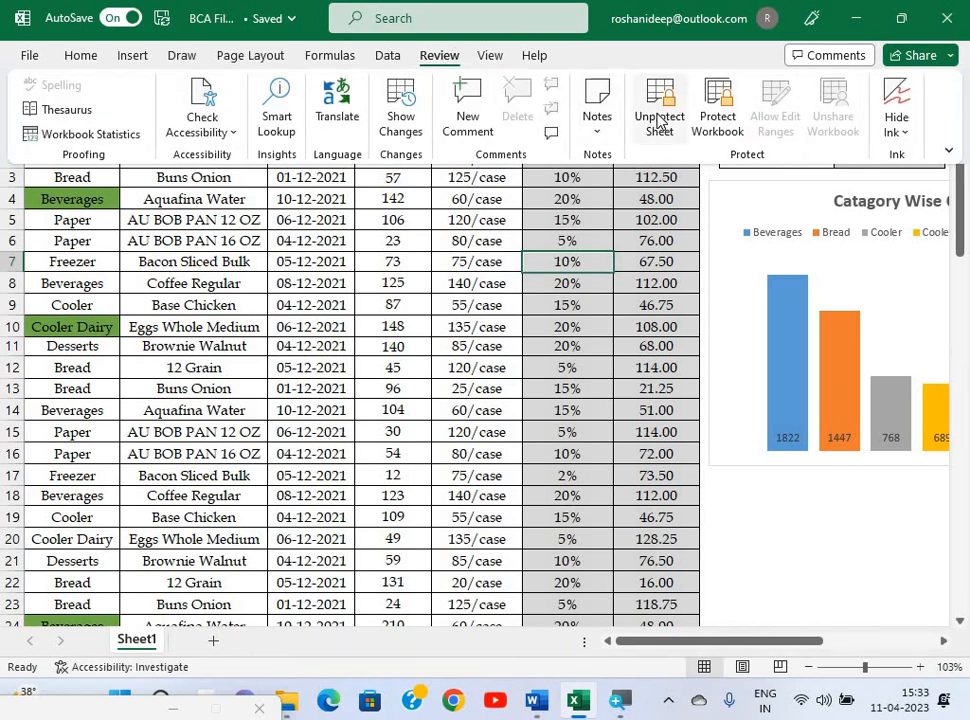
click(659, 118)
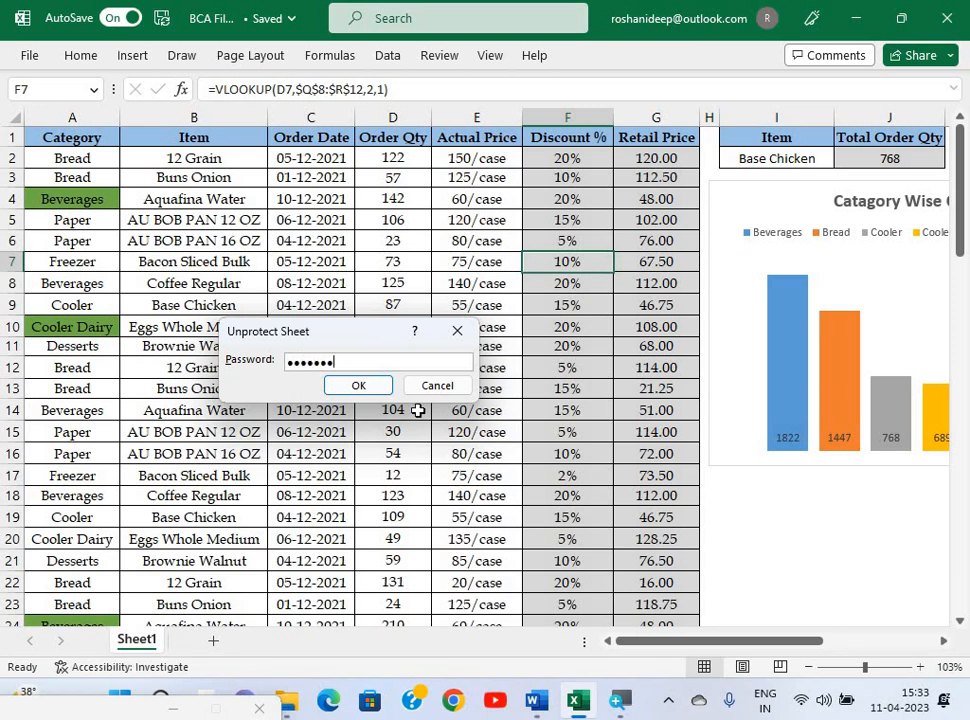
key(Return)
Select the whole data table and turn on Locked in Format Cells' Protection settings.
click(279, 197)
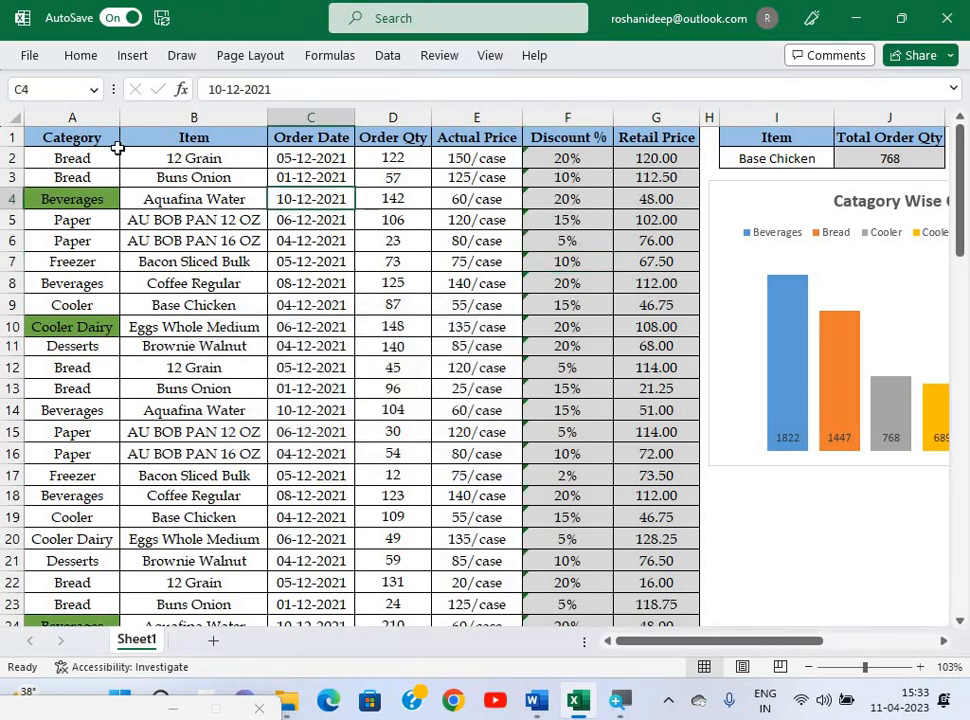
key(ctrl+a)
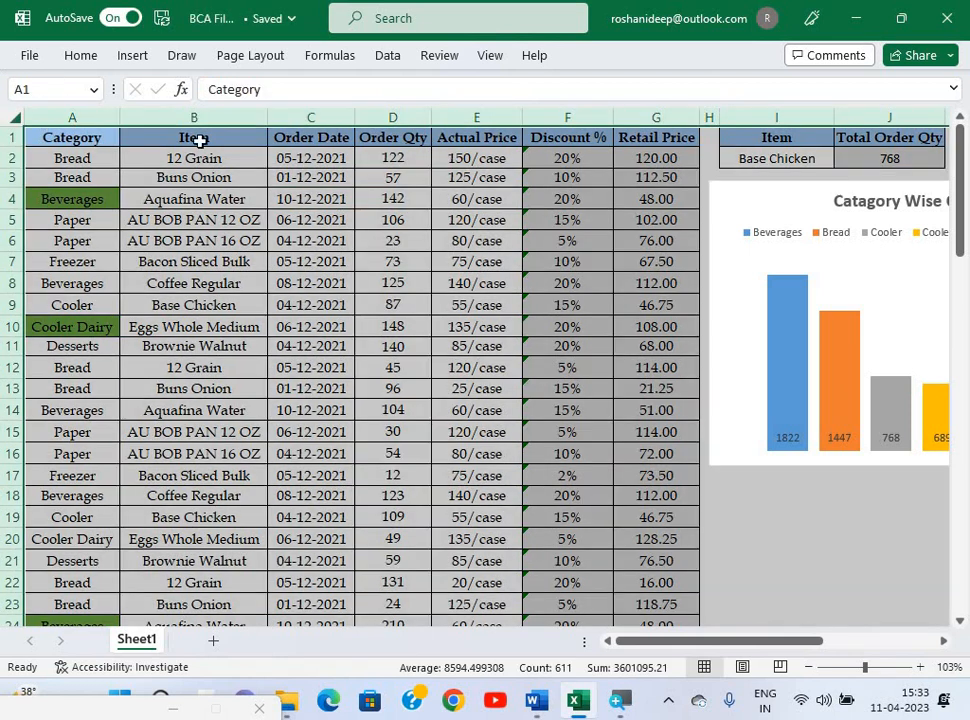
key(ctrl+1)
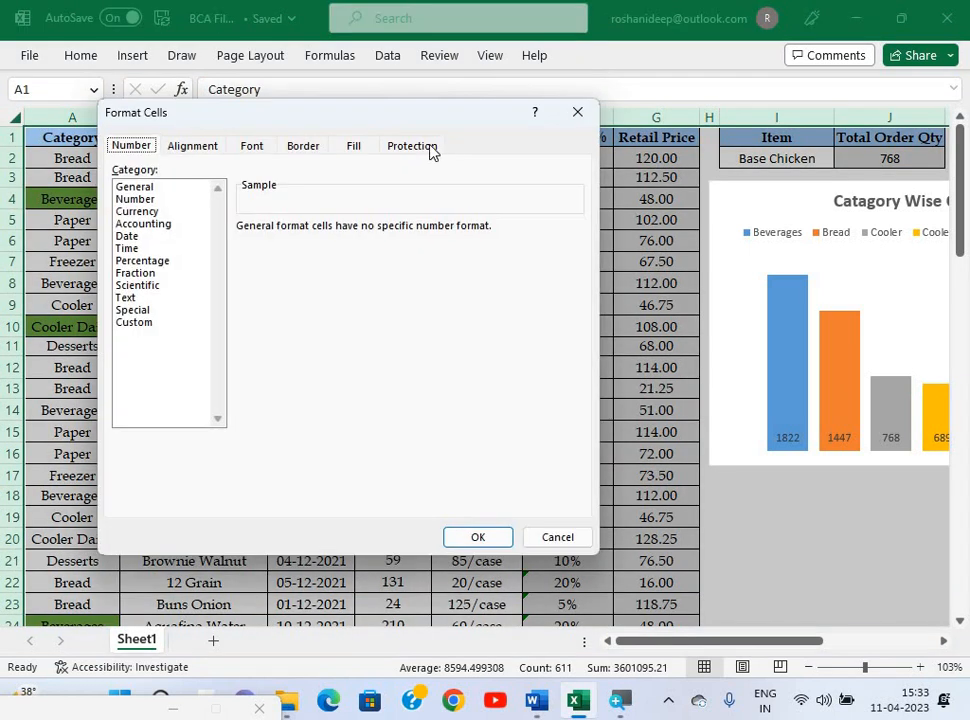
click(428, 148)
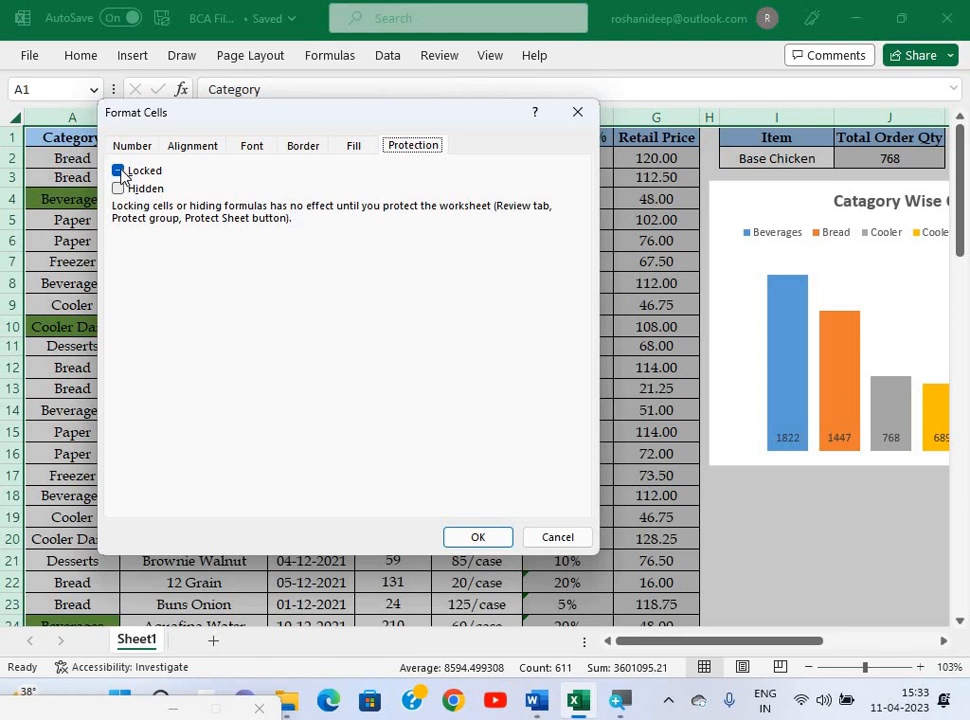
click(116, 174)
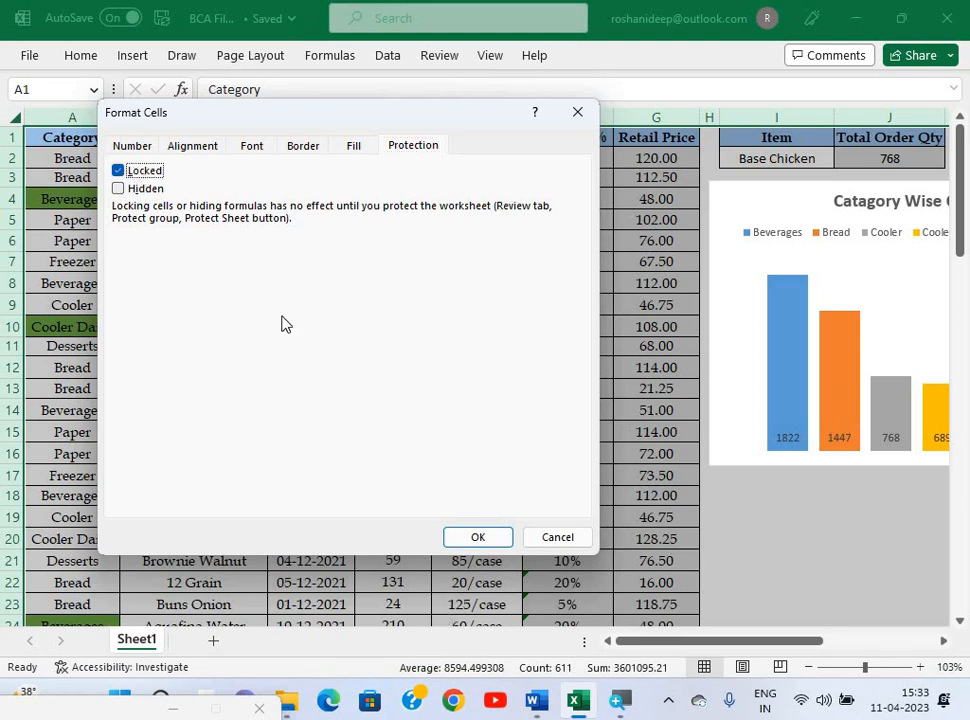
click(118, 171)
click(118, 172)
click(478, 537)
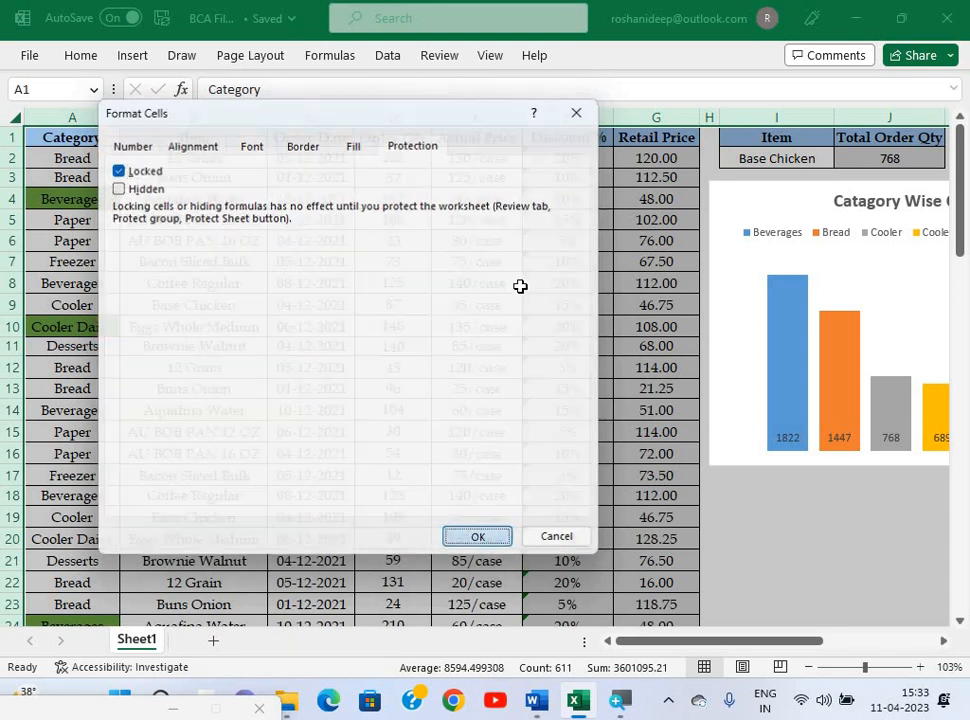
click(488, 284)
click(440, 57)
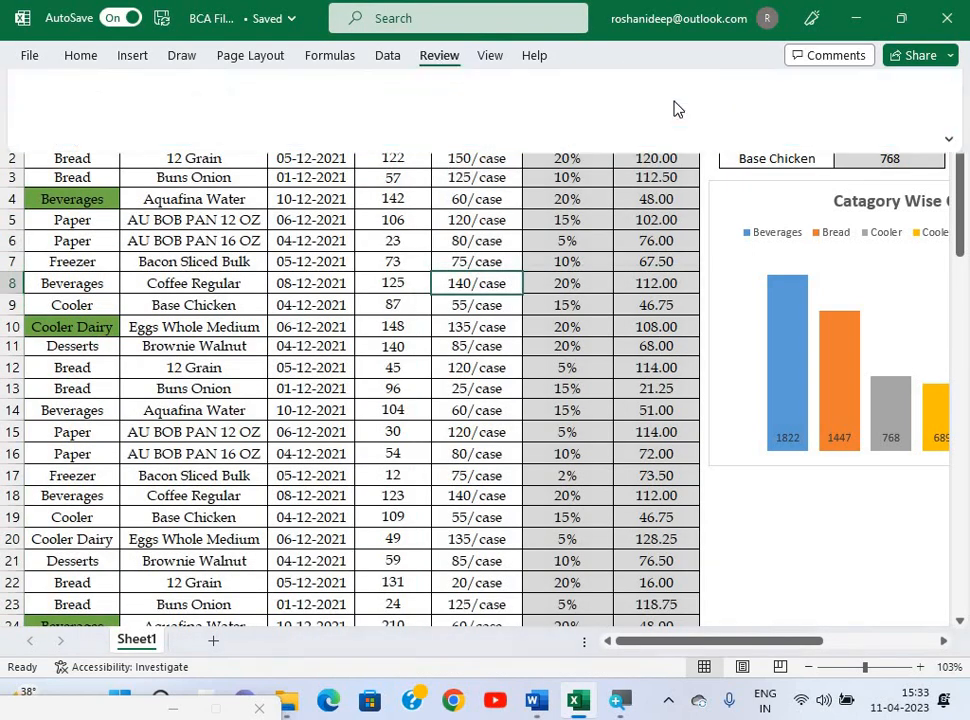
Protect the sheet again with the password, confirming it a second time.
click(648, 118)
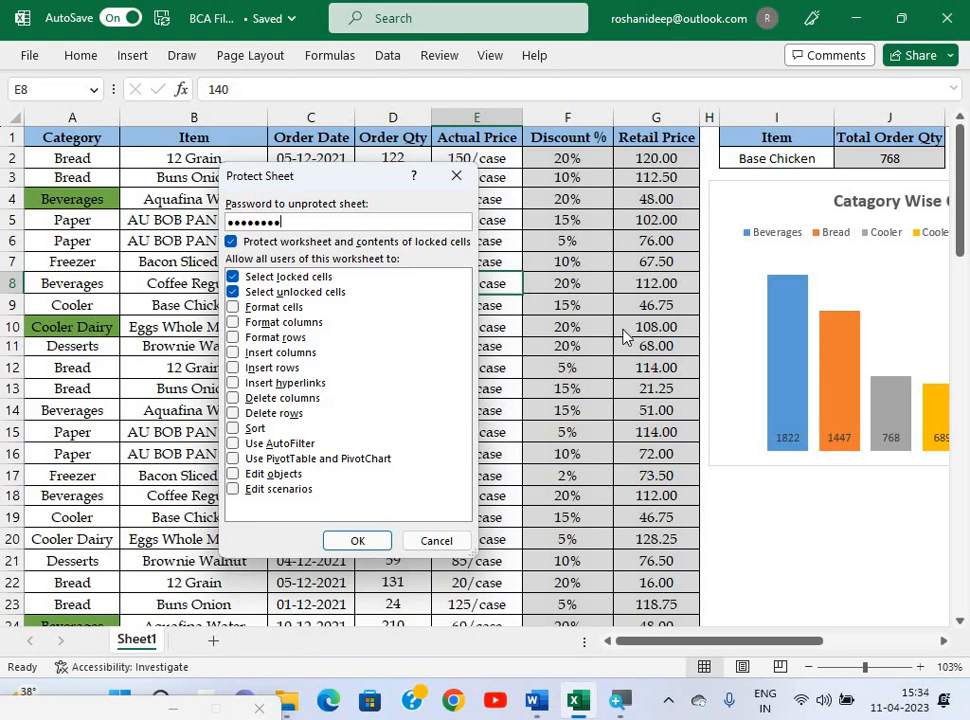
key(Return)
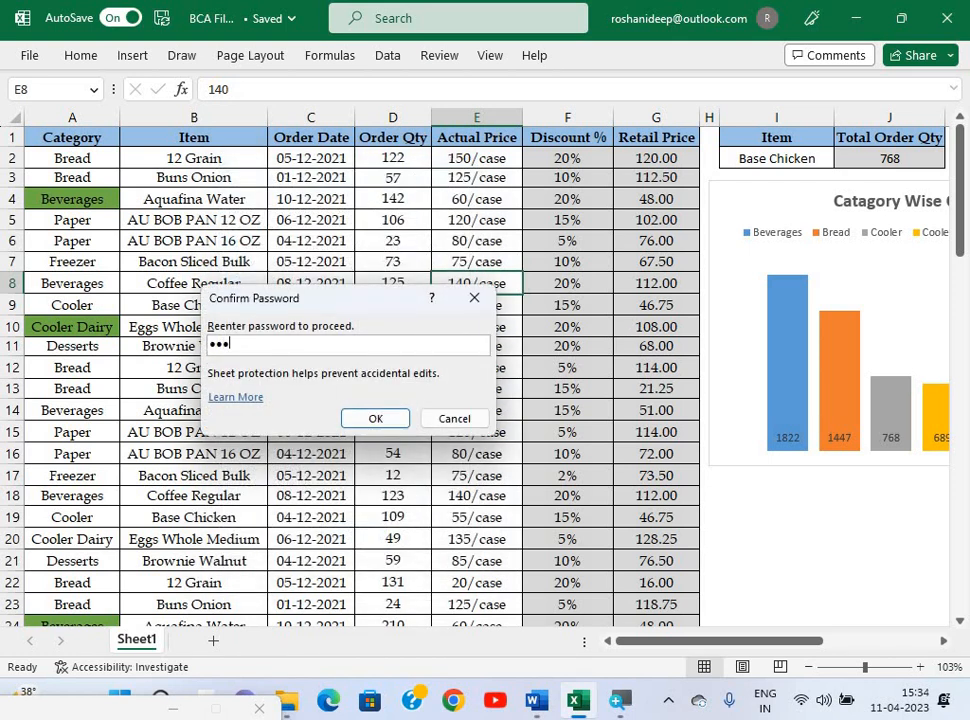
key(Return)
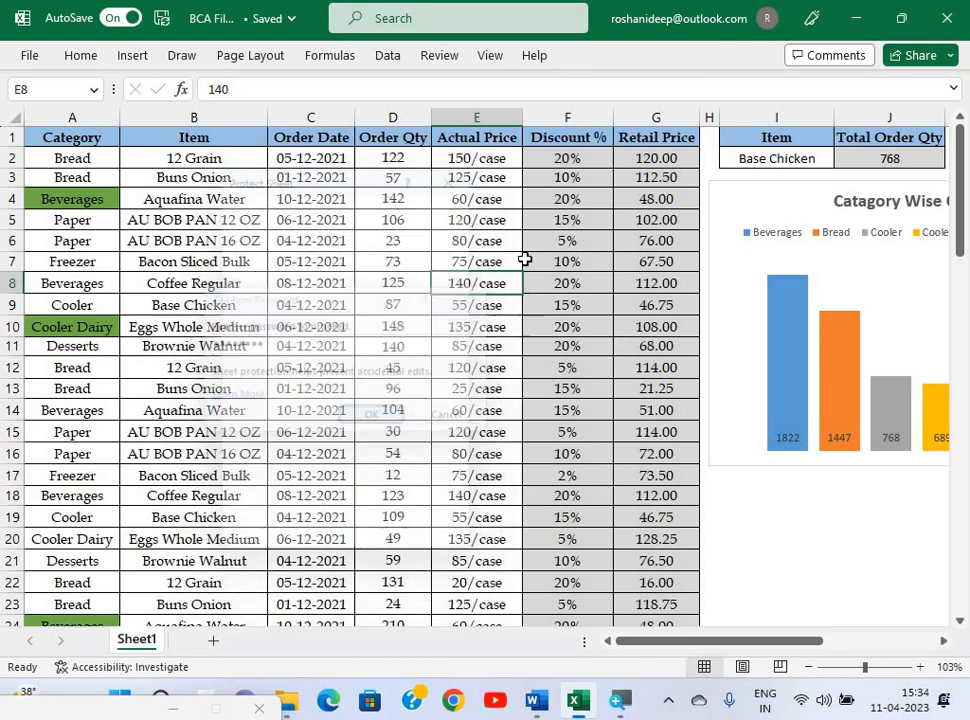
Test the protection by trying to edit F7's discount formula and D9's quantity 87, dismissing each warning.
double_click(529, 263)
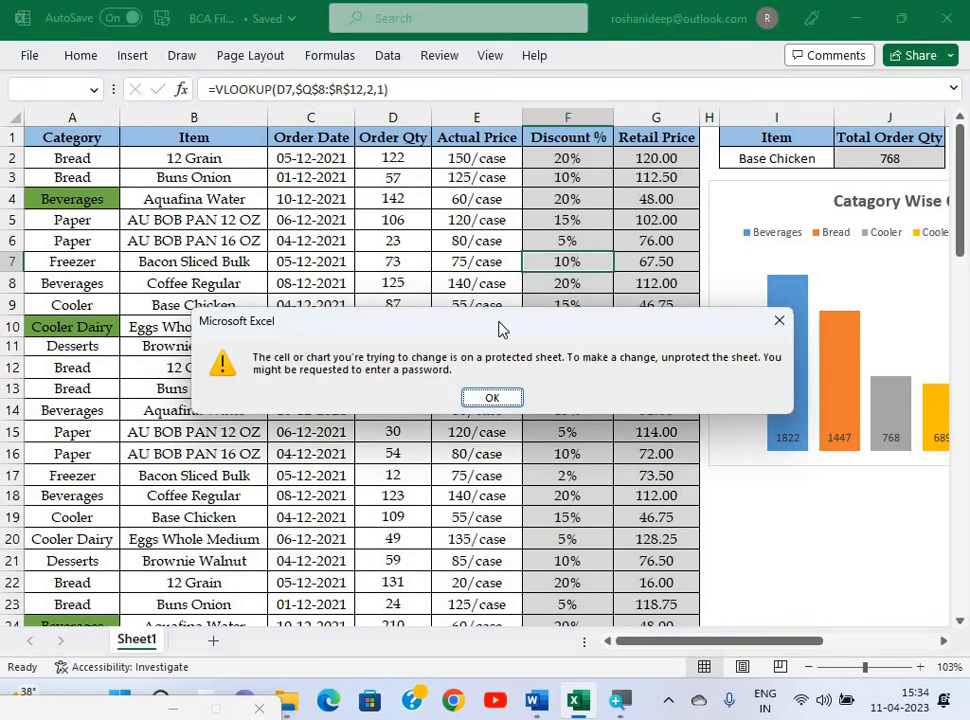
key(Return)
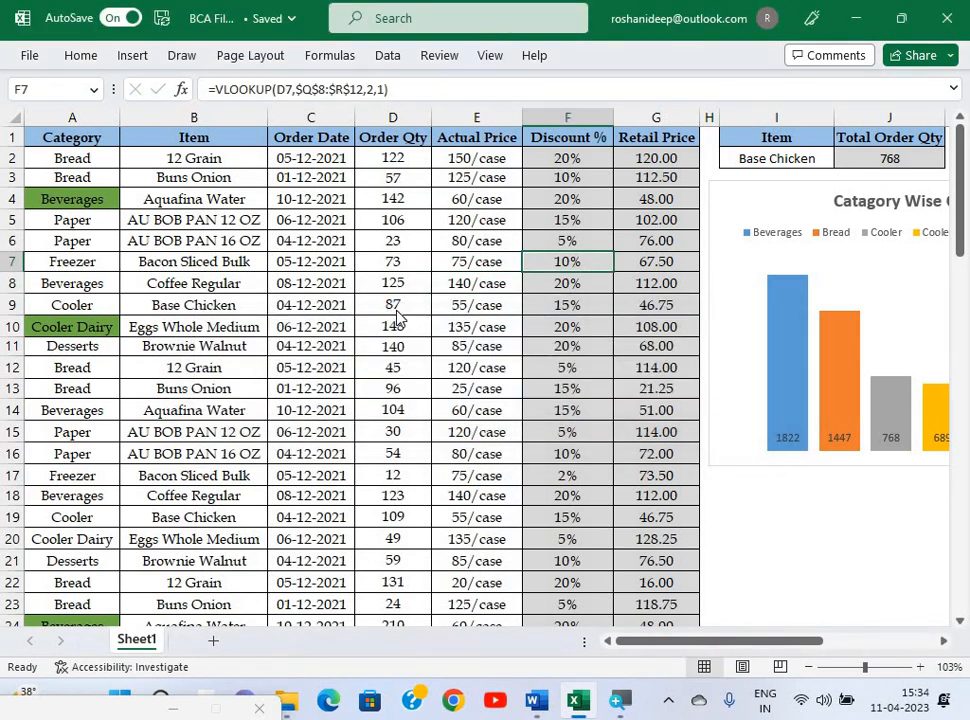
double_click(393, 306)
click(493, 399)
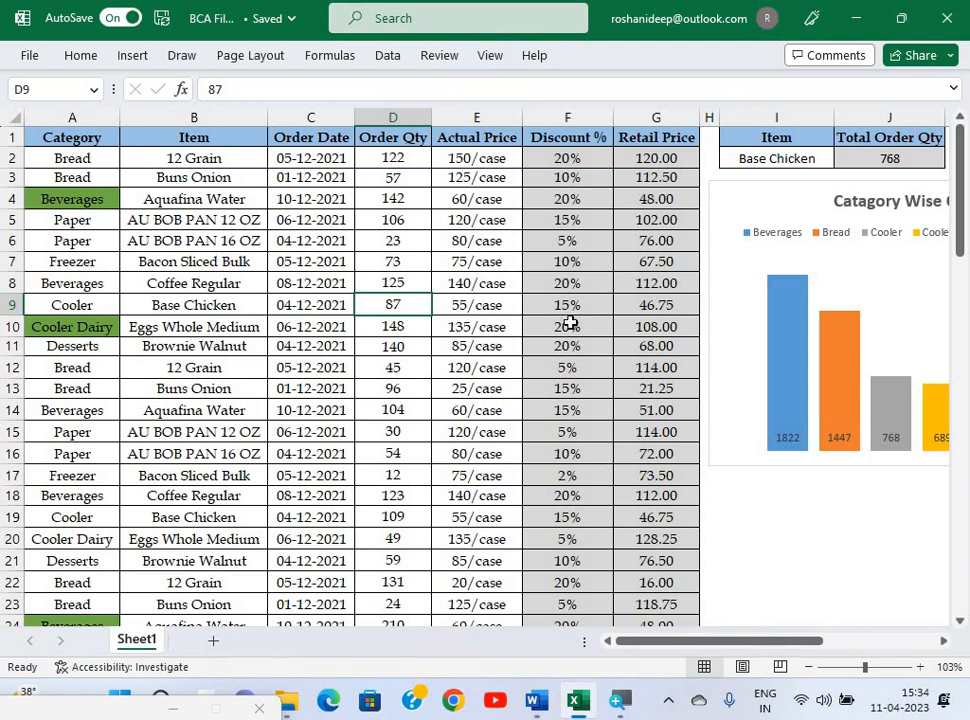
scroll(586, 344, down, 2)
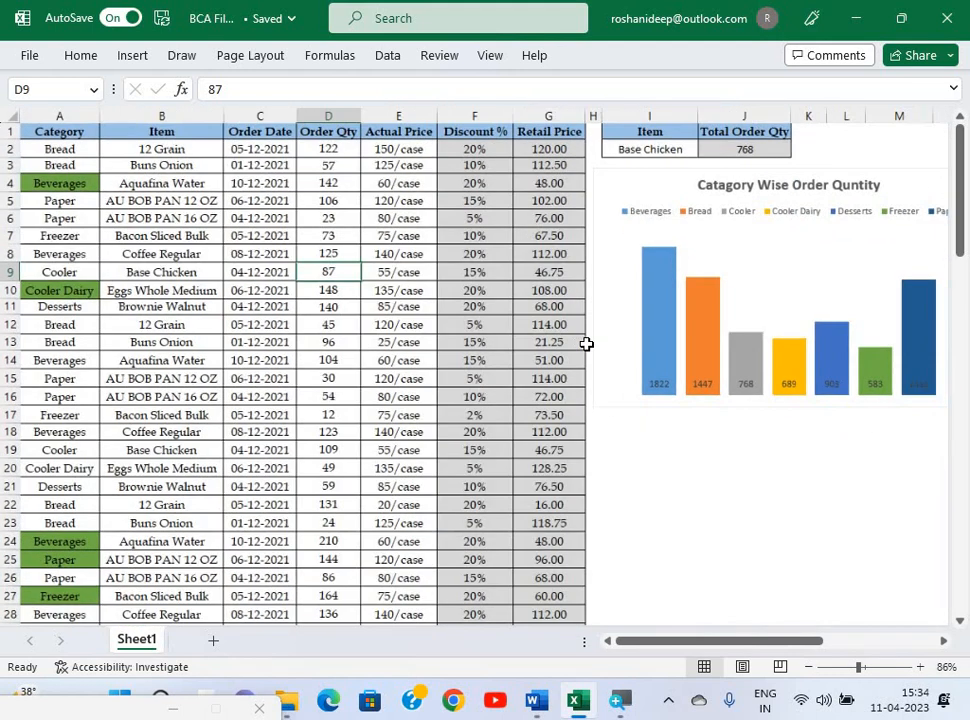
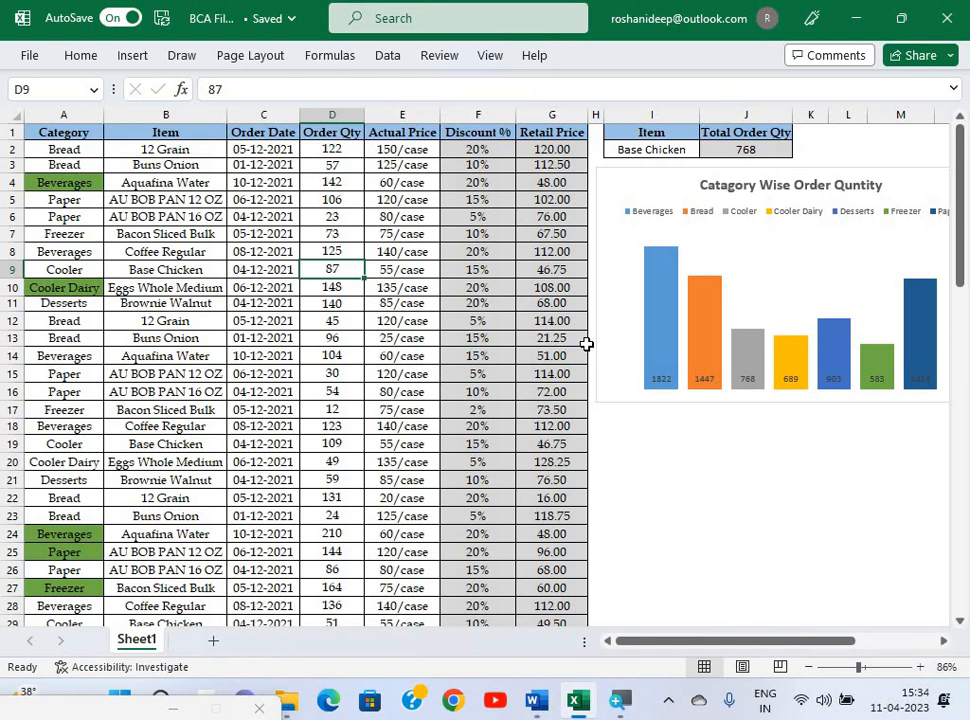
Inspect F14's VLOOKUP discount formula, then close Excel, saving the BCA File Set 2 workbook.
click(508, 352)
scroll(508, 352, down, 4)
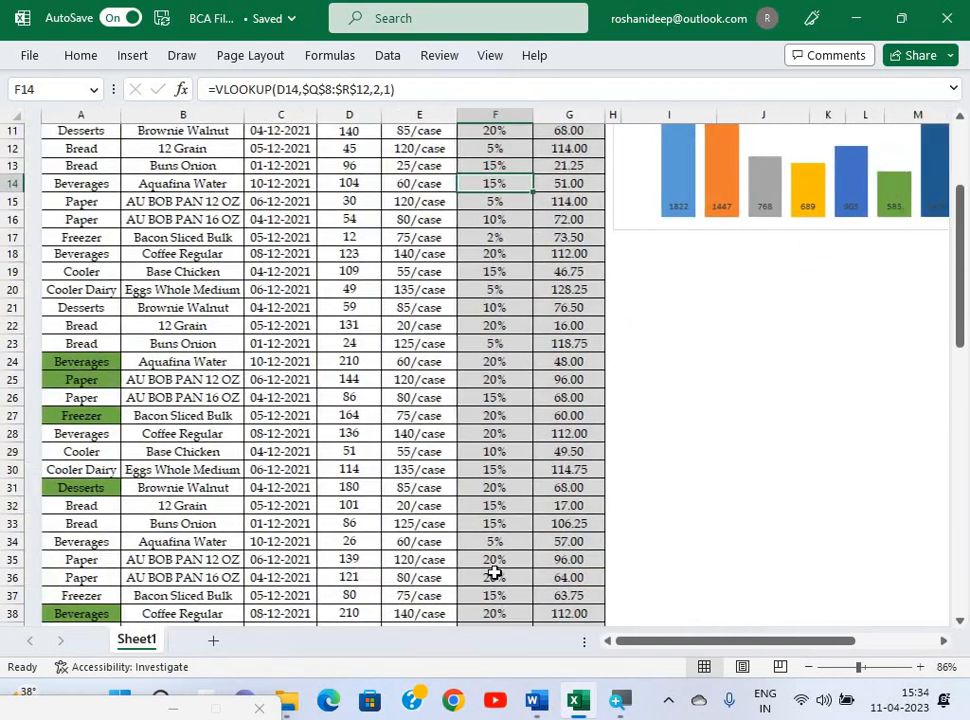
scroll(494, 572, right, 1)
key(alt+Tab)
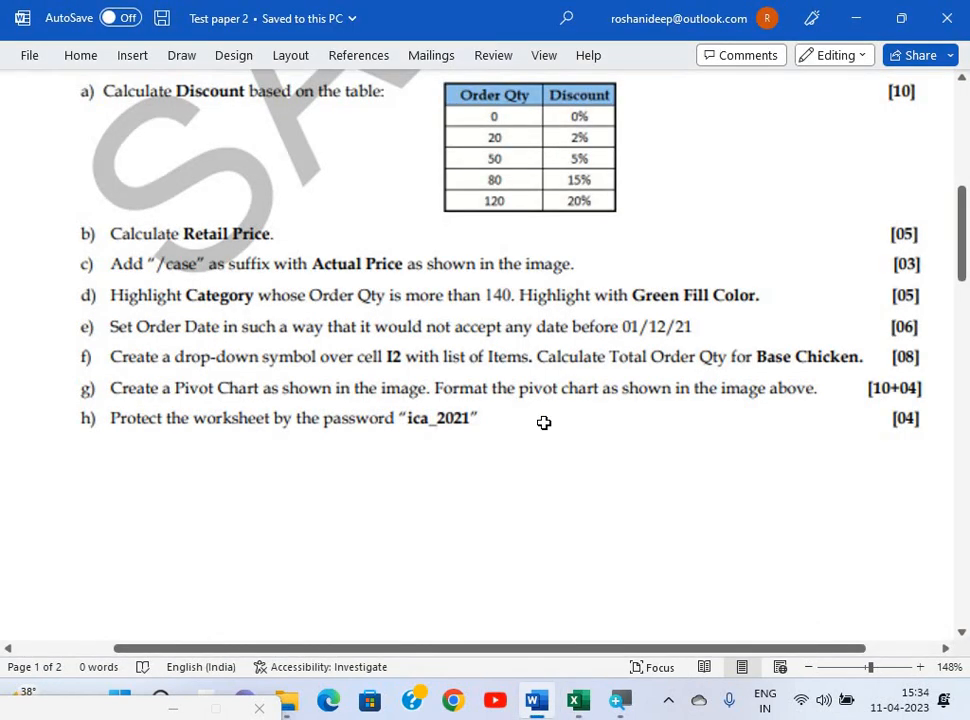
key(alt+Tab)
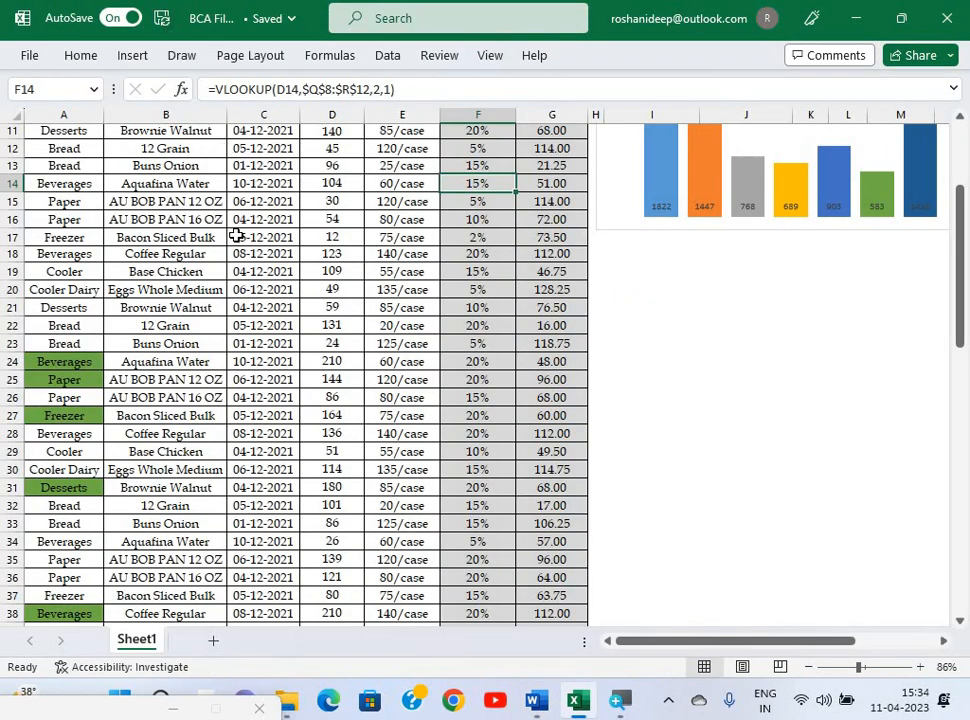
click(947, 18)
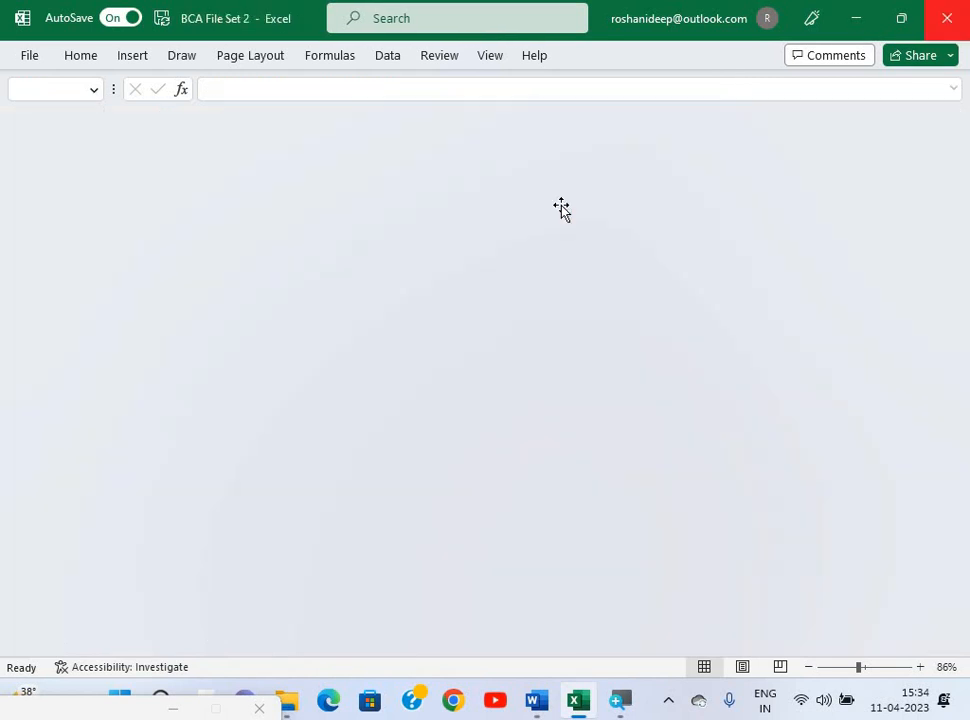
Scroll Test paper 2 to question 3's Accounting Principles sample, then switch to the BCA_Set 2 folder.
scroll(417, 383, down, 5)
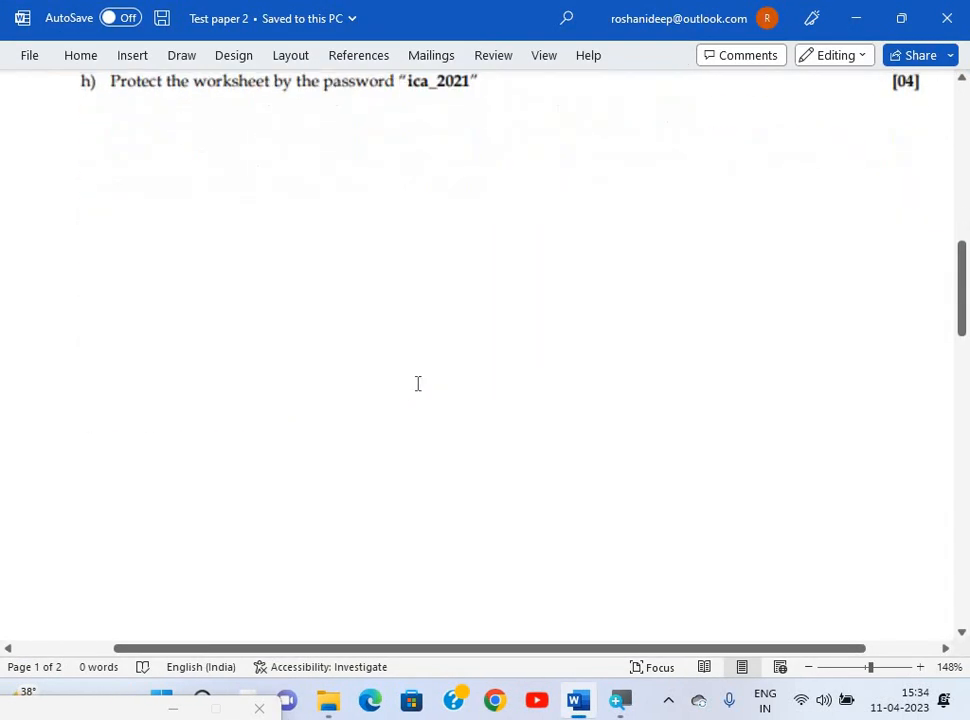
scroll(417, 383, down, 10)
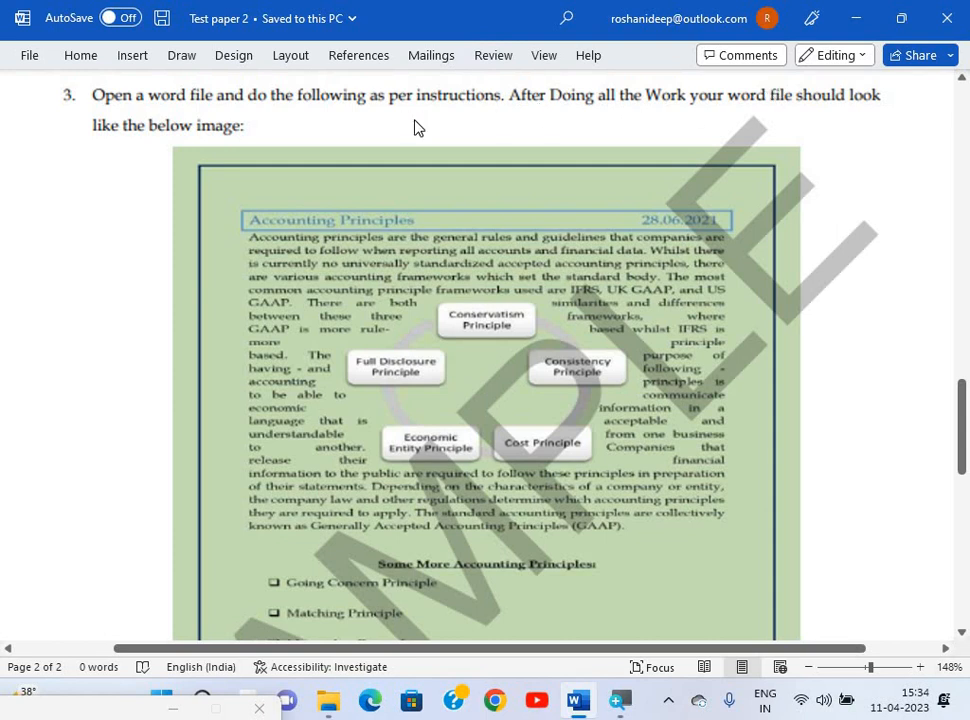
key(alt+Tab)
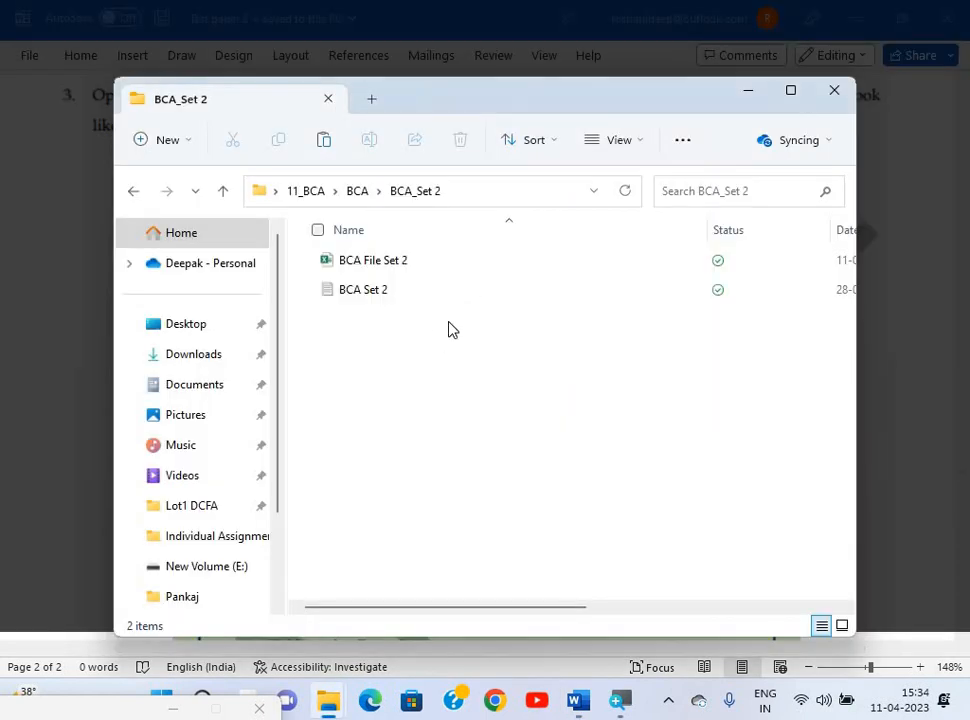
Briefly reopen and close BCA File Set 2, close the BCA_Set 2 folder, and minimize Word.
double_click(406, 260)
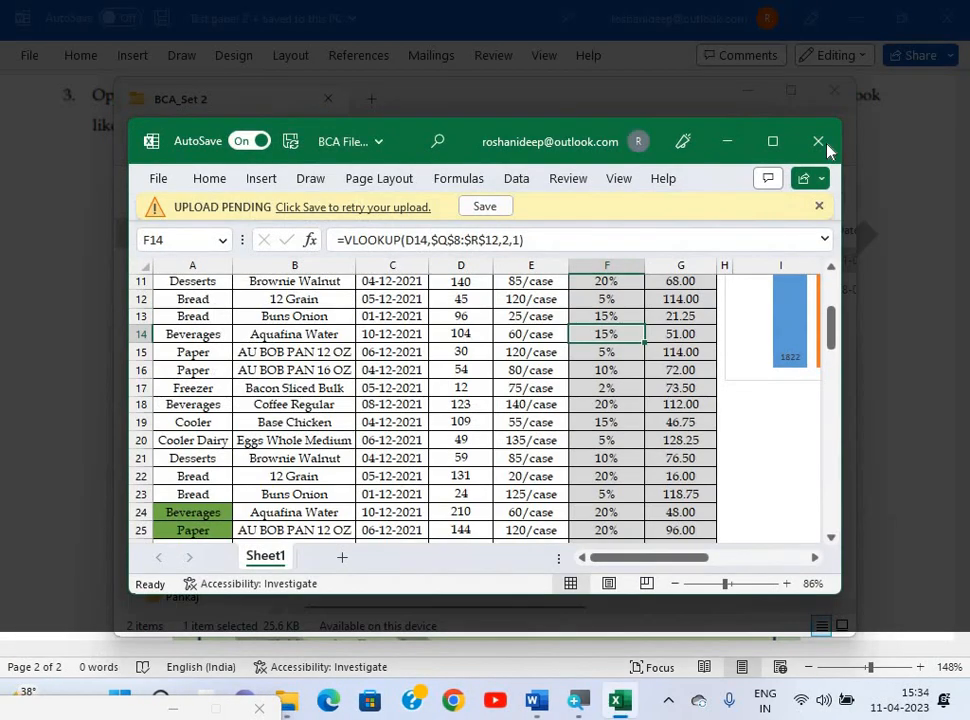
click(820, 142)
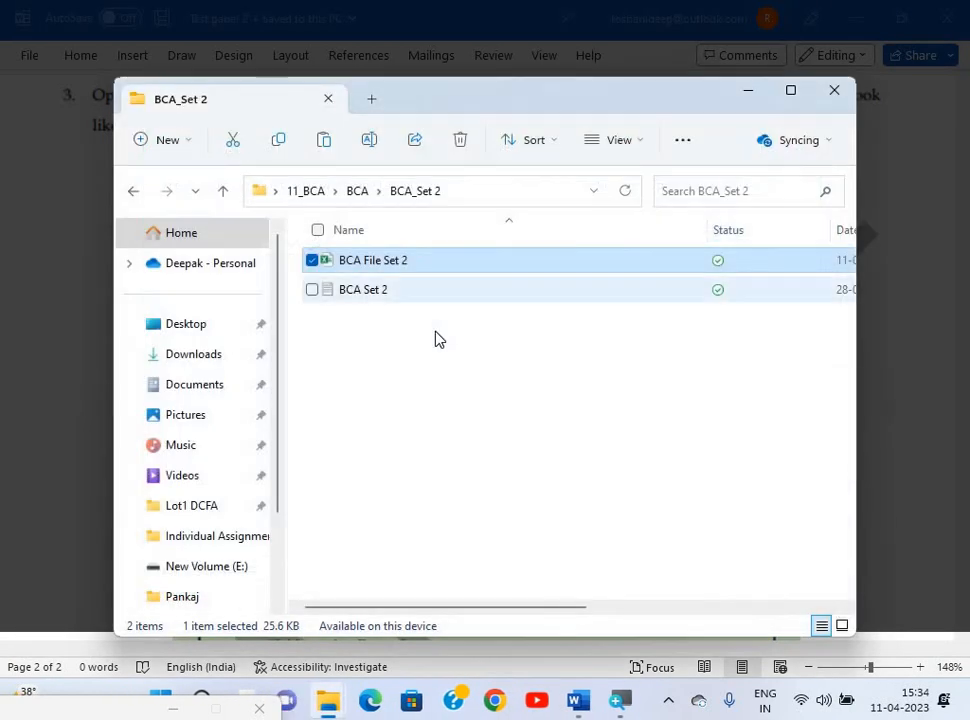
click(396, 342)
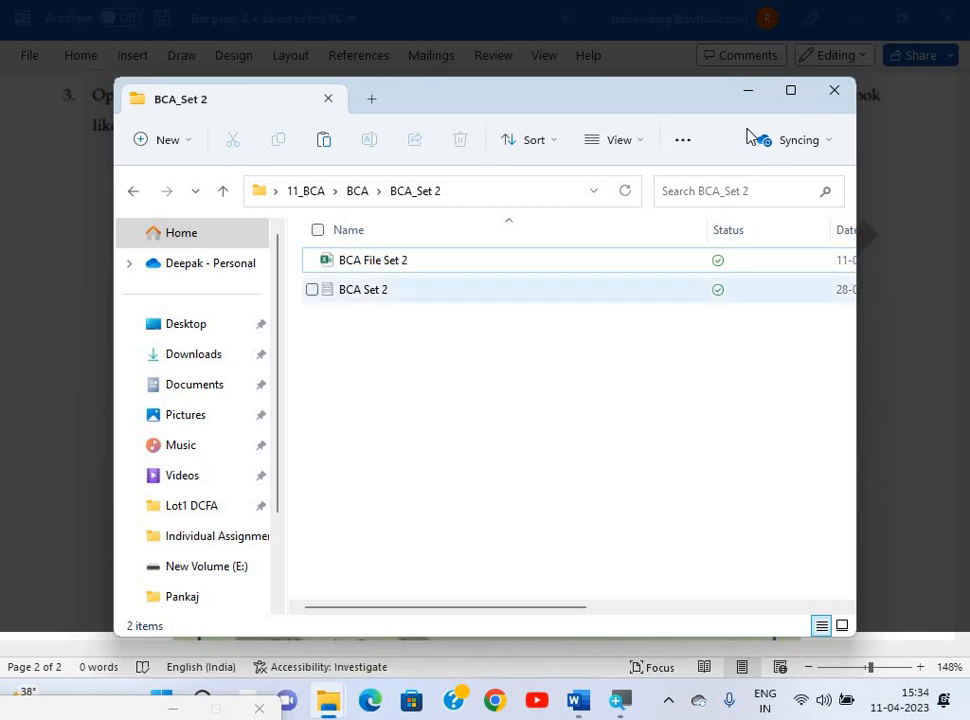
click(836, 95)
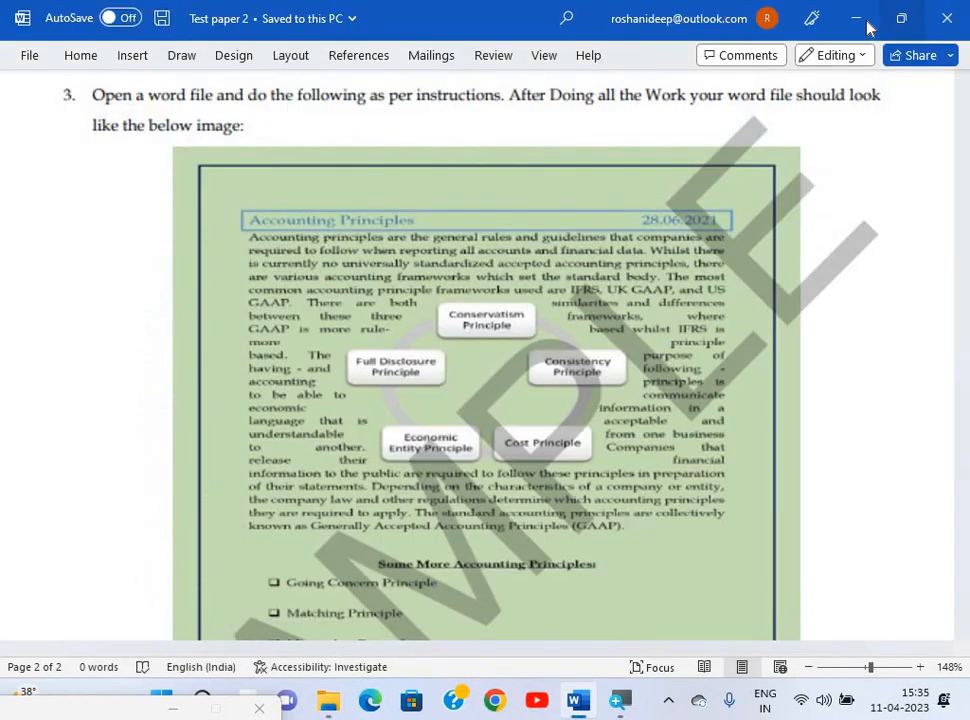
click(866, 21)
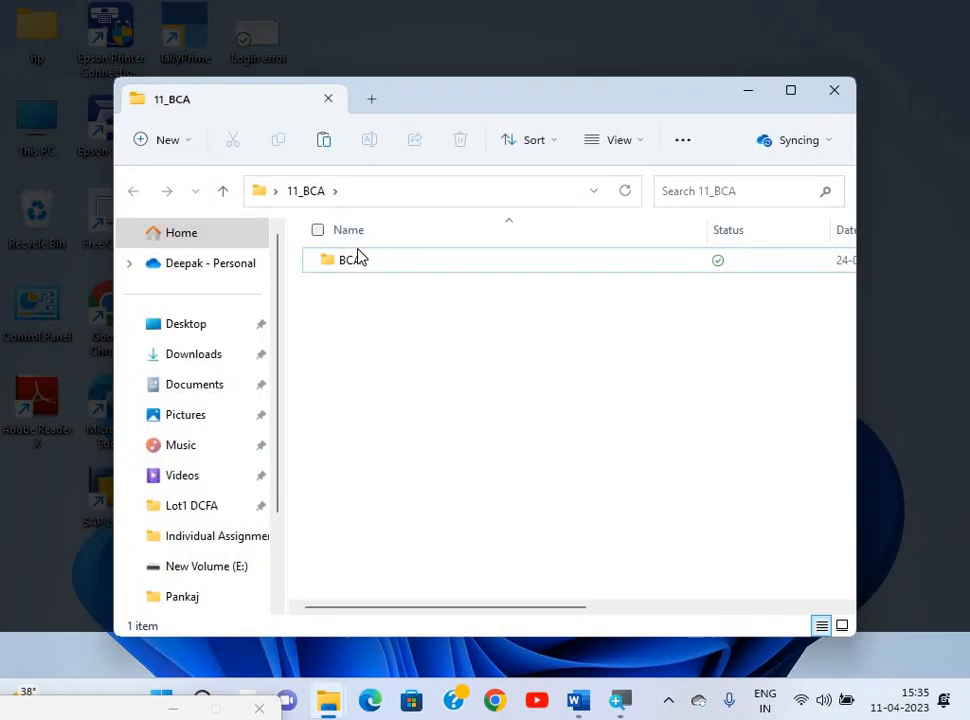
In BCA > BCA_Set 2, create a Word document with the default name and open it.
double_click(357, 256)
double_click(370, 291)
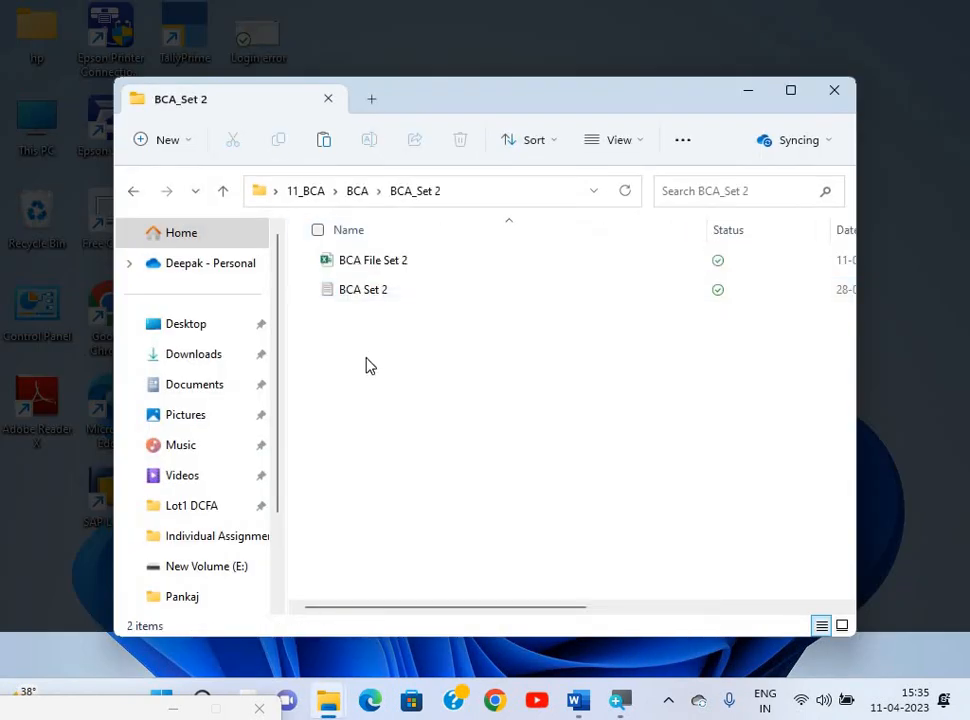
right_click(422, 297)
mouse_move(470, 240)
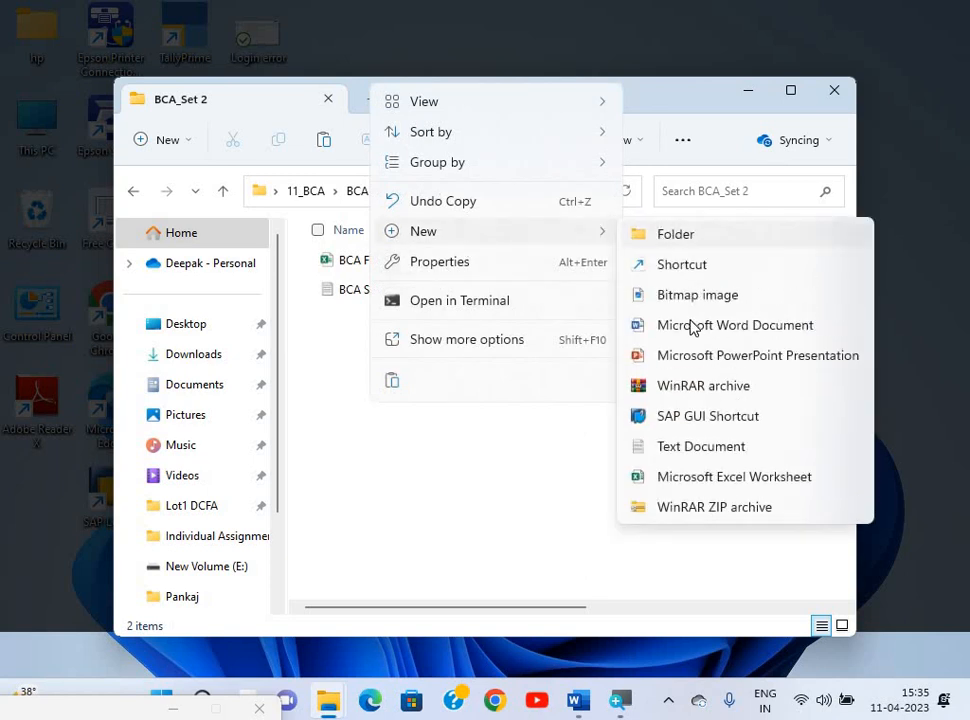
click(691, 327)
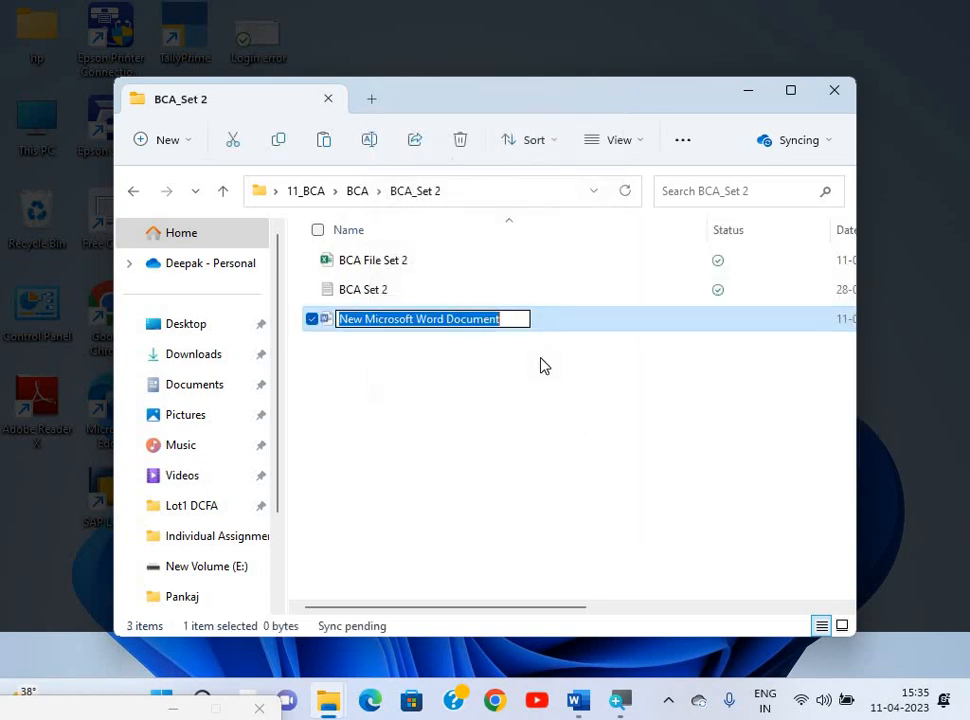
click(540, 366)
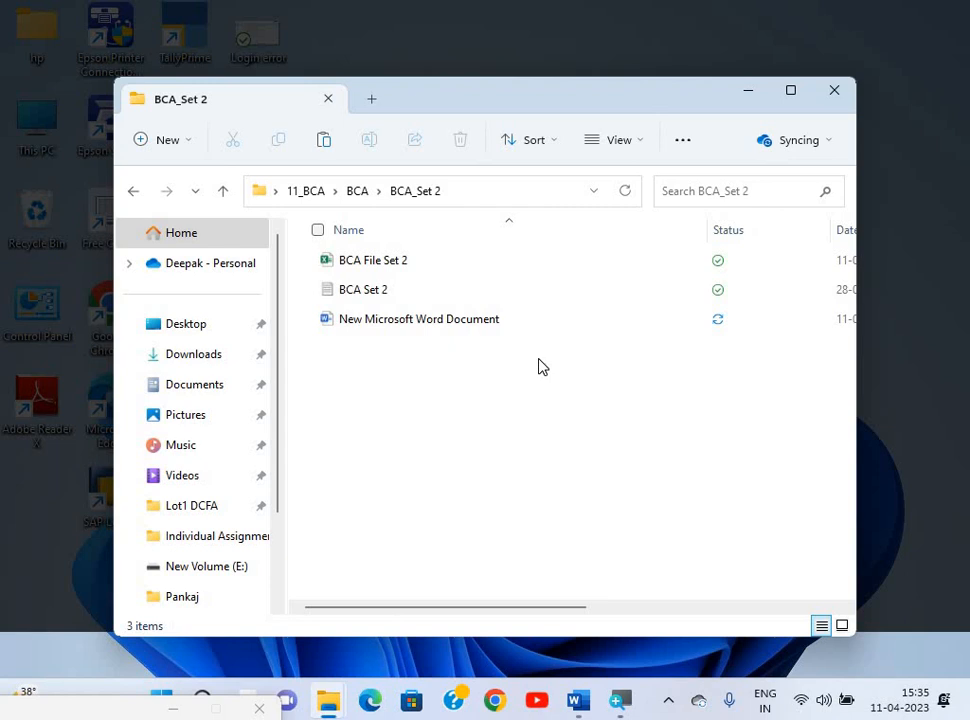
click(428, 334)
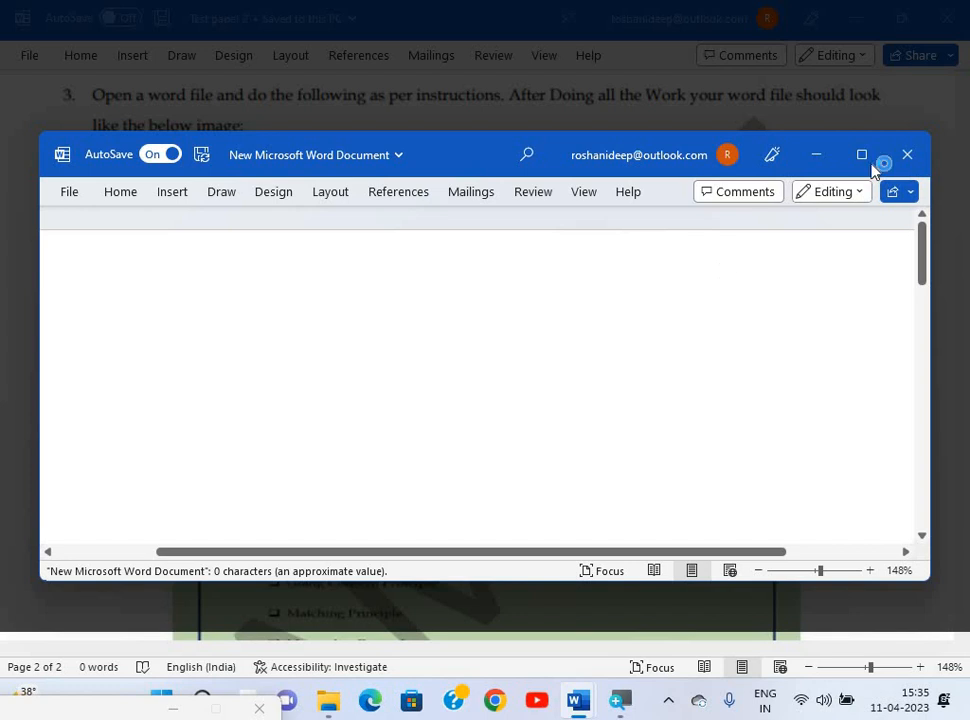
Maximize the new document, then open the BCA Set 2 text file and copy its accounting principles passage.
click(862, 158)
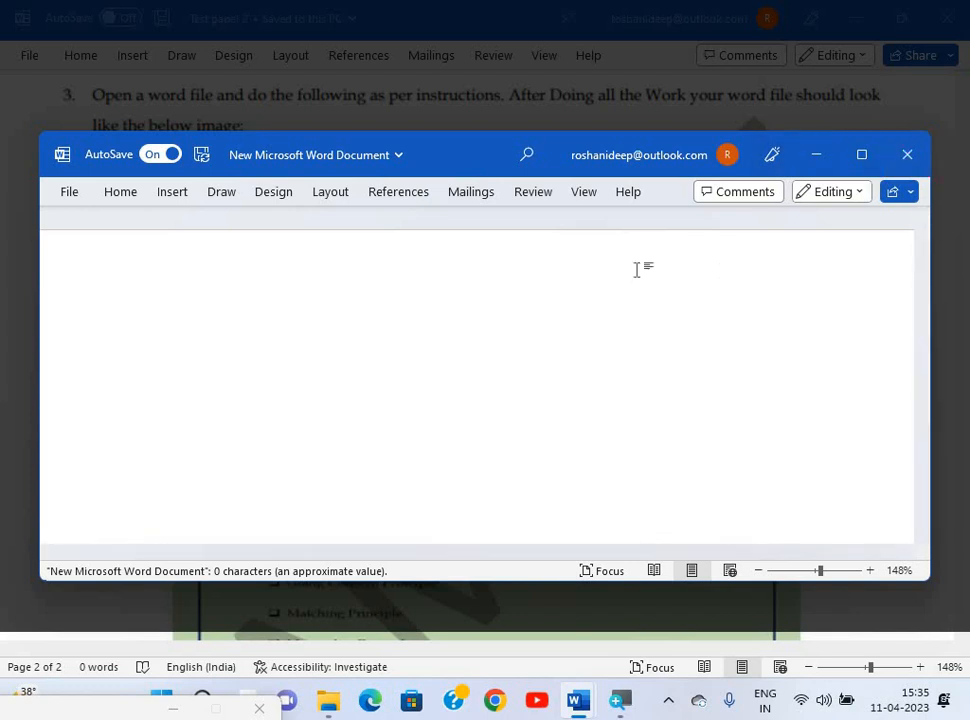
key(alt+Tab)
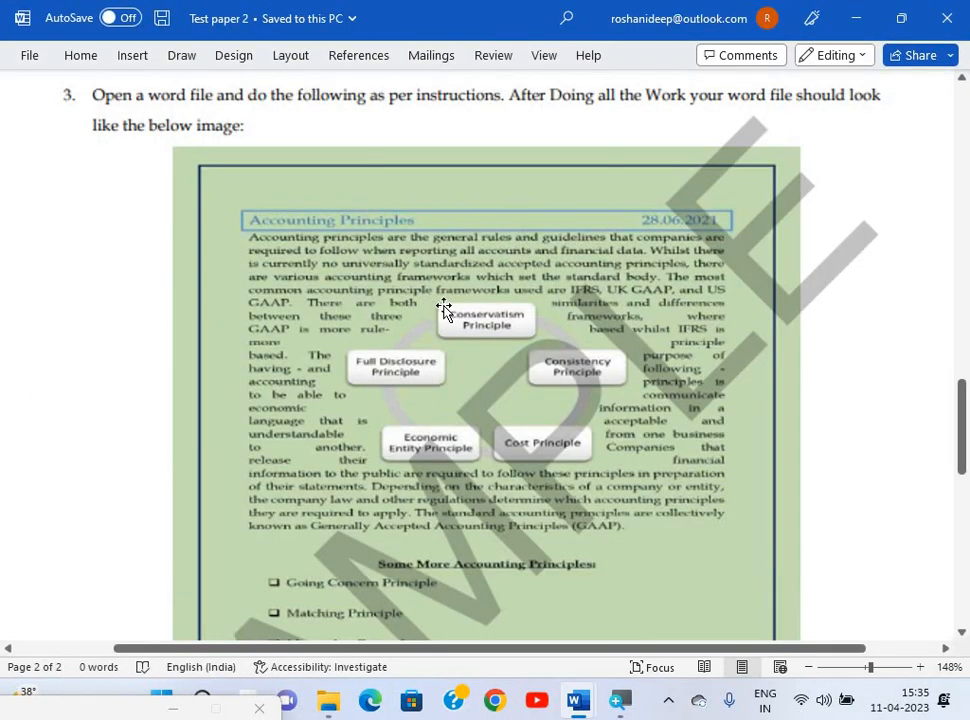
key(alt+Tab)
key(Tab)
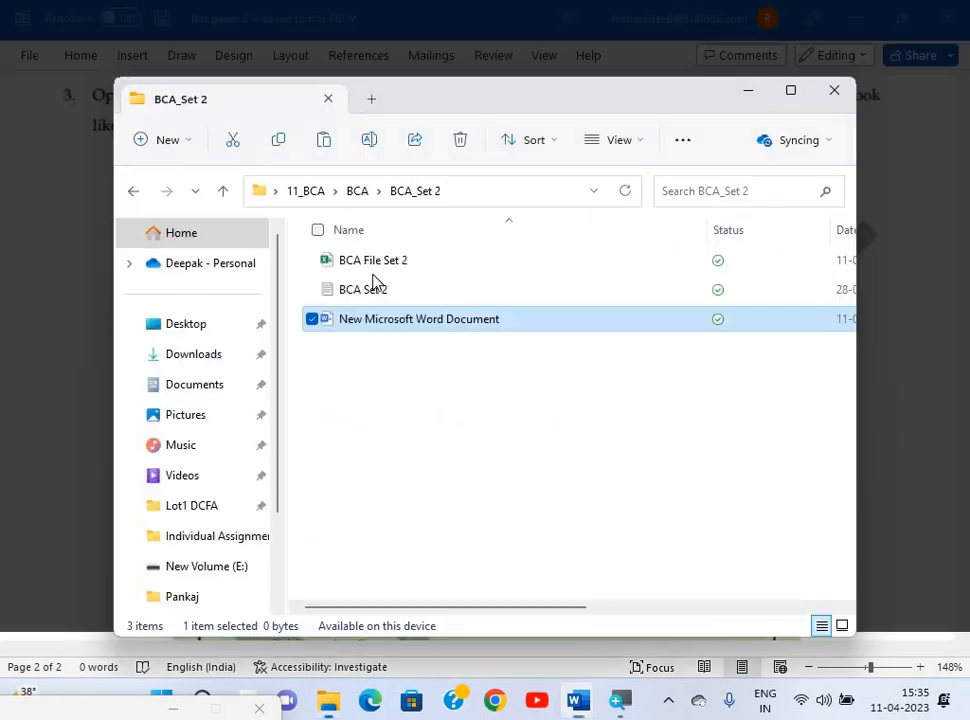
double_click(370, 292)
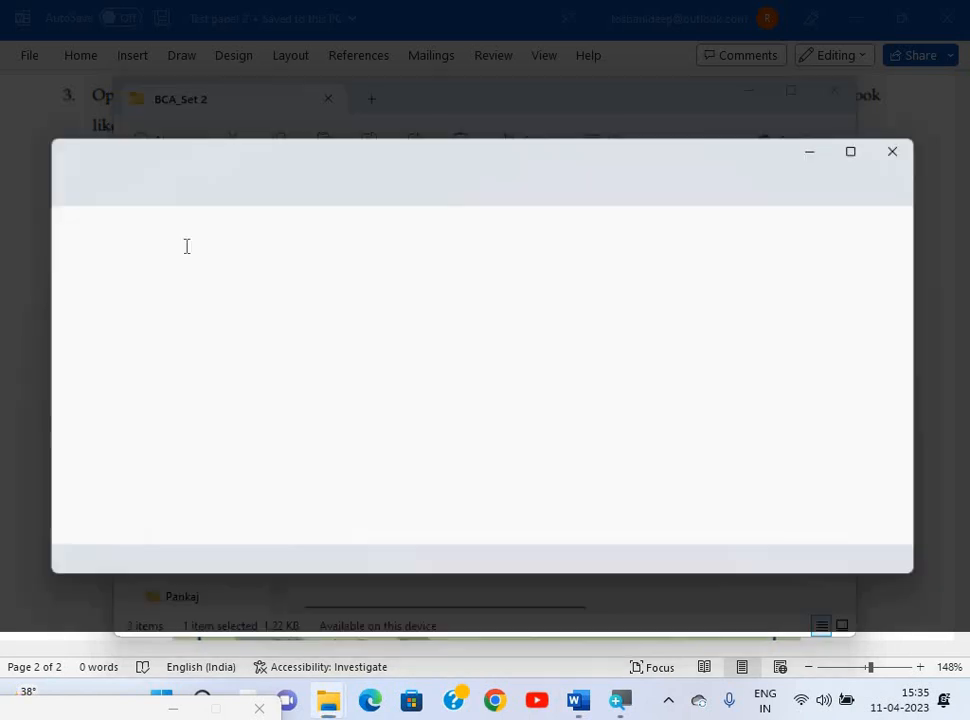
drag(41, 232, 55, 421)
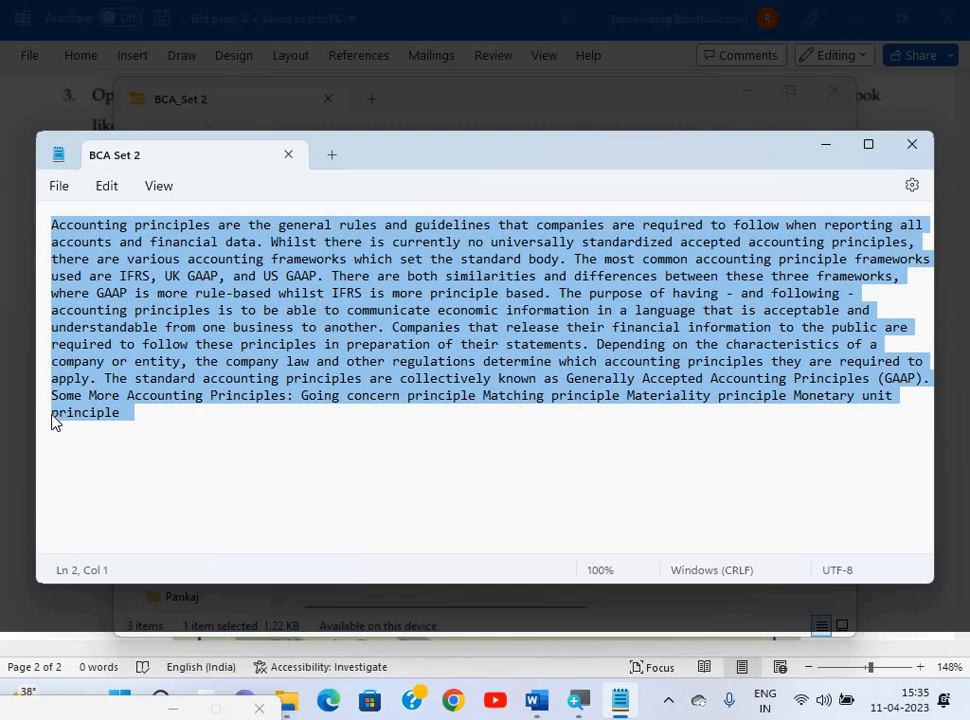
key(alt+Tab)
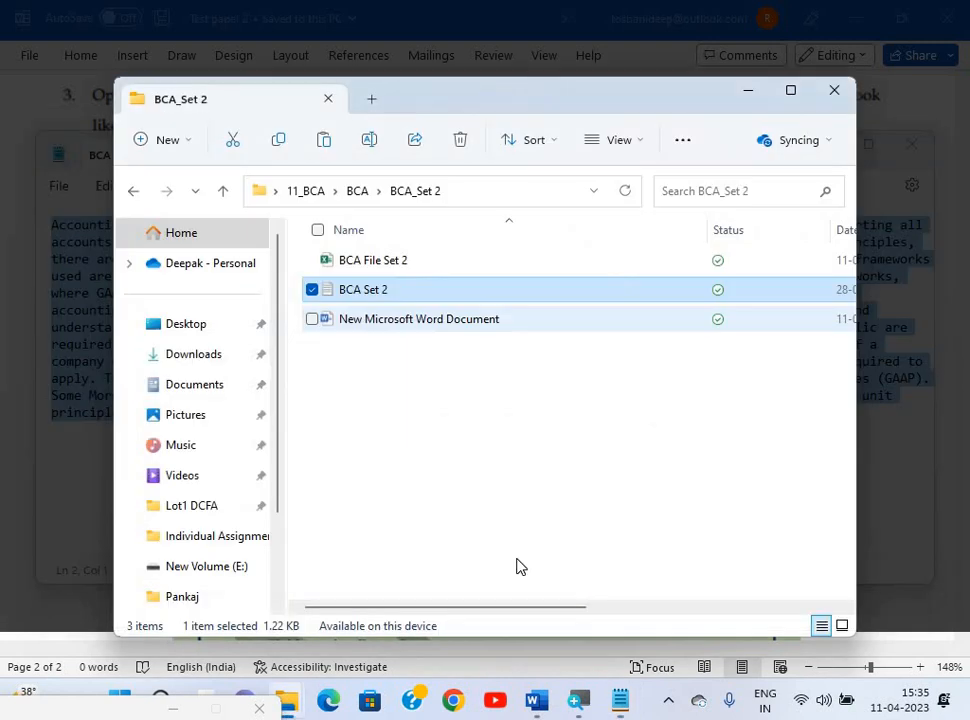
key(alt+Tab)
key(alt+Tab)
key(alt+Tab)
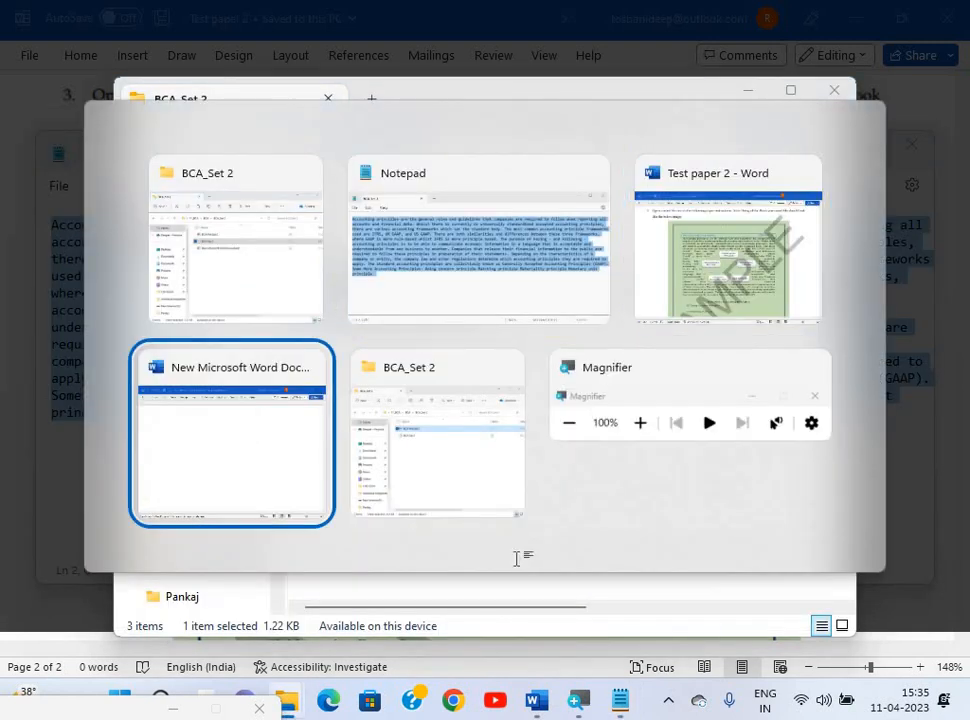
Paste the 178-word accounting principles passage into the new document.
key(ctrl+v)
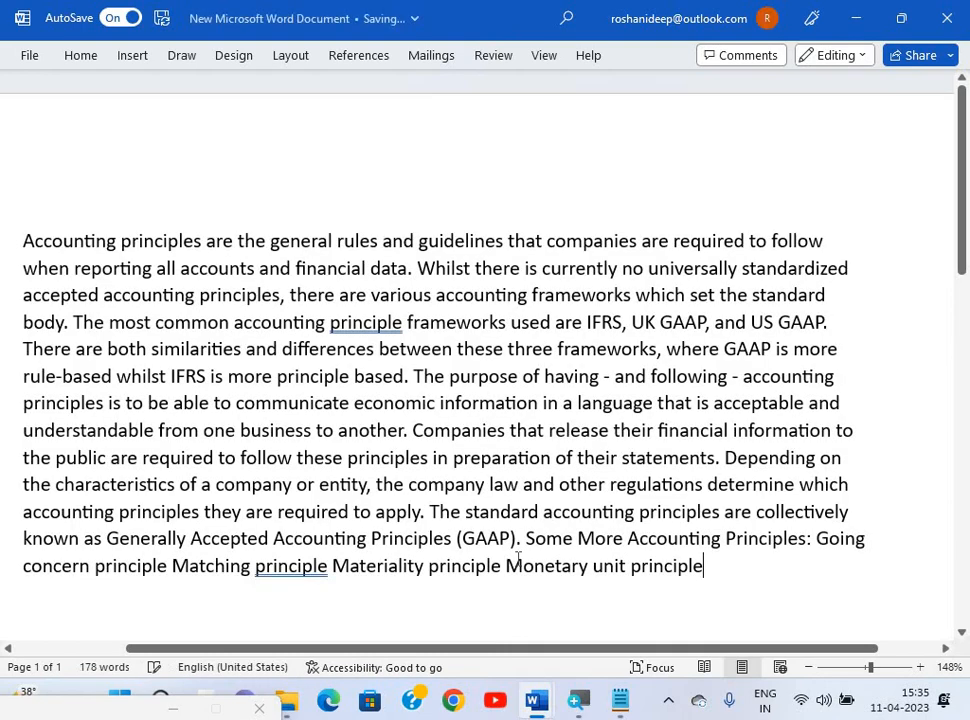
scroll(515, 559, down, 8)
scroll(646, 411, up, 3)
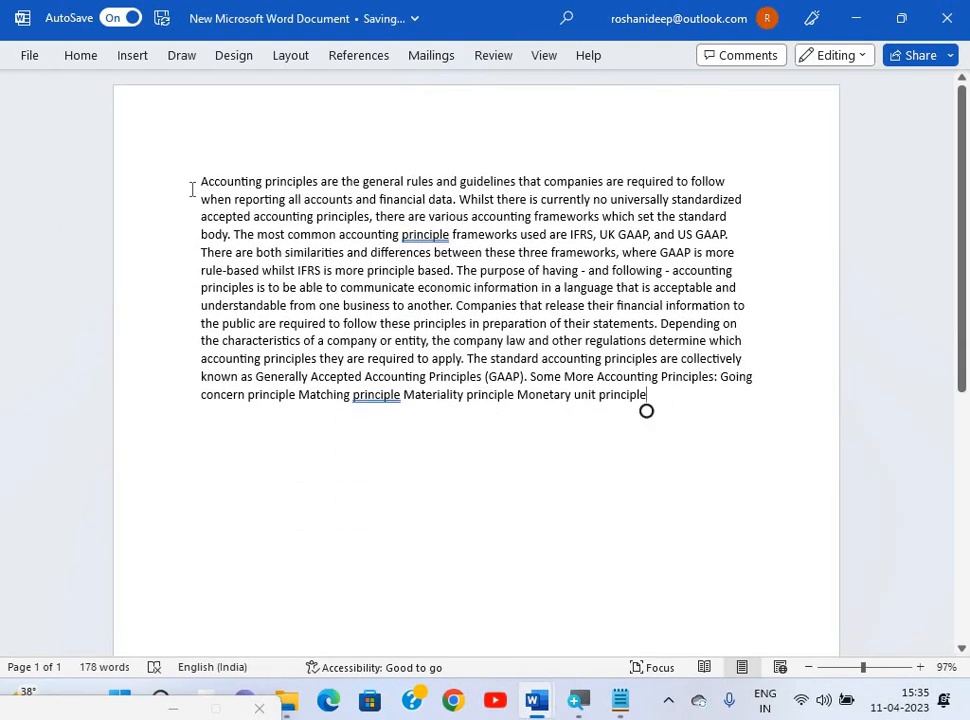
Scroll Test paper 2 to the formatting tasks a) to e) below the sample image.
key(alt+Tab)
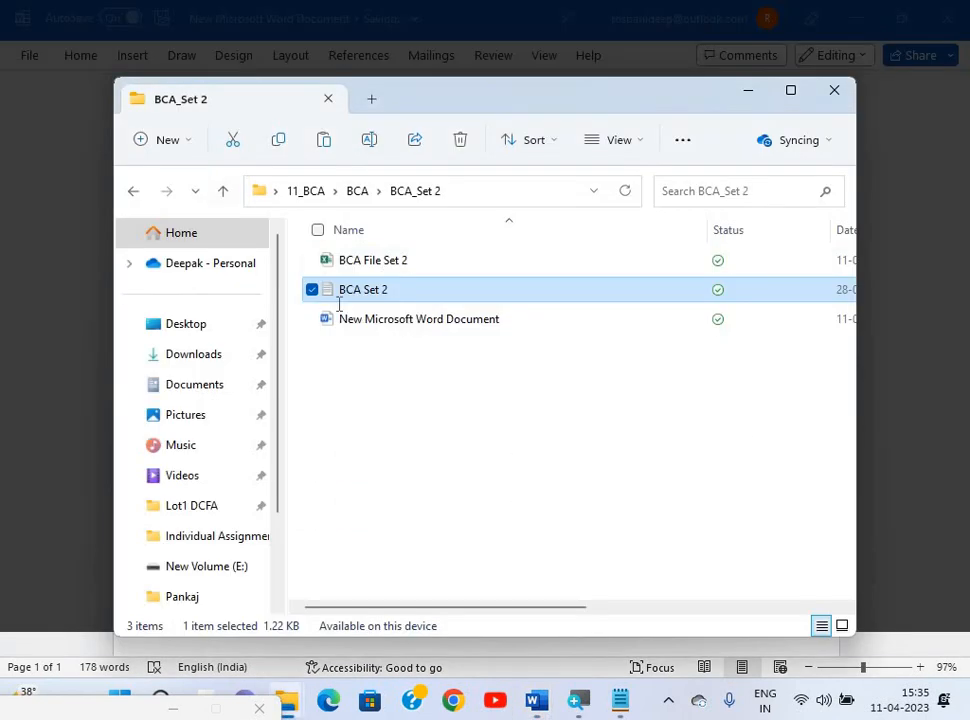
key(alt+Tab)
key(alt+Tab)
key(alt+Tab)
key(alt+Tab)
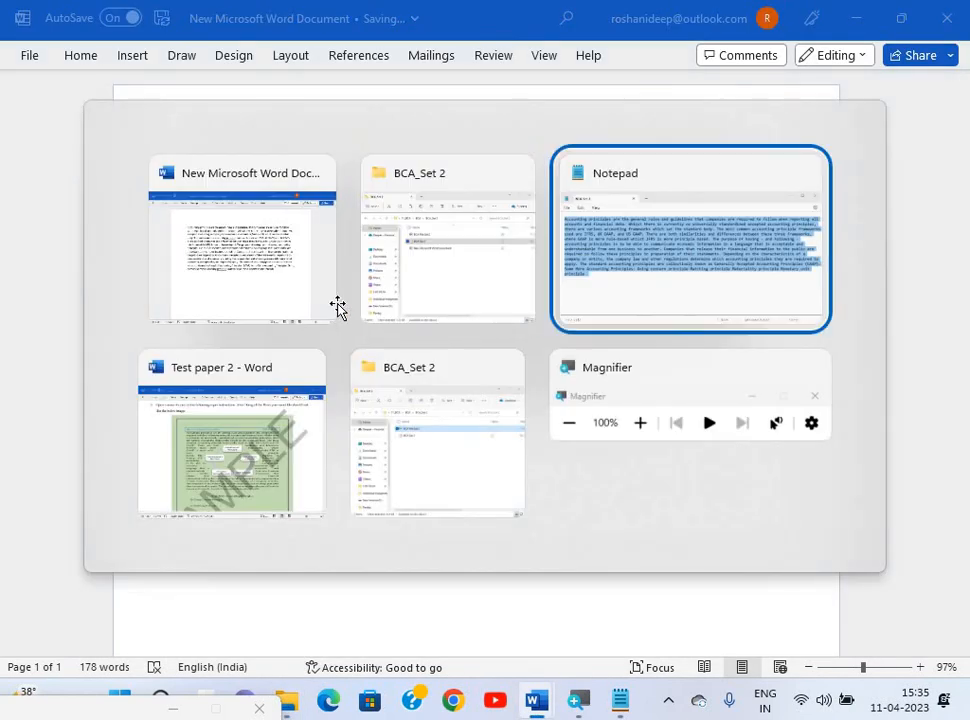
scroll(338, 307, down, 5)
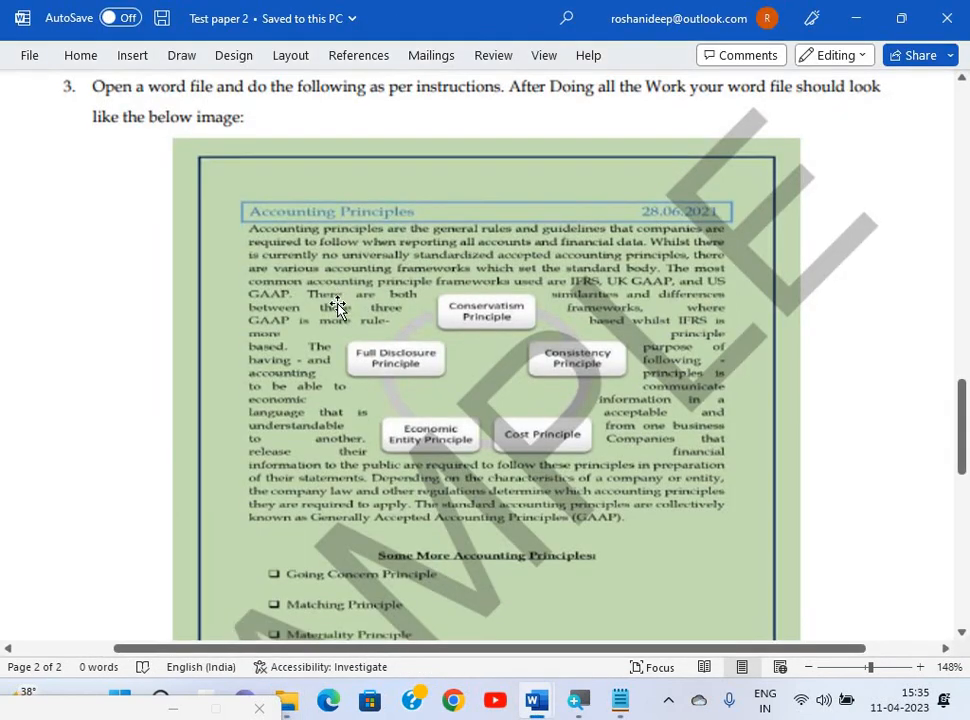
scroll(338, 307, up, 4)
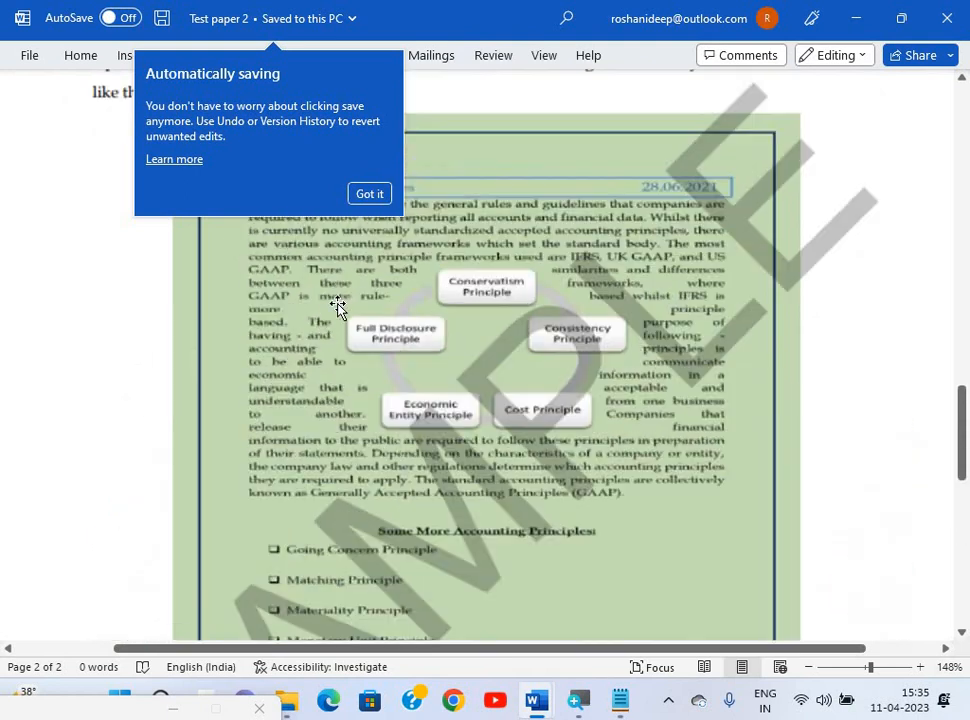
scroll(338, 307, down, 7)
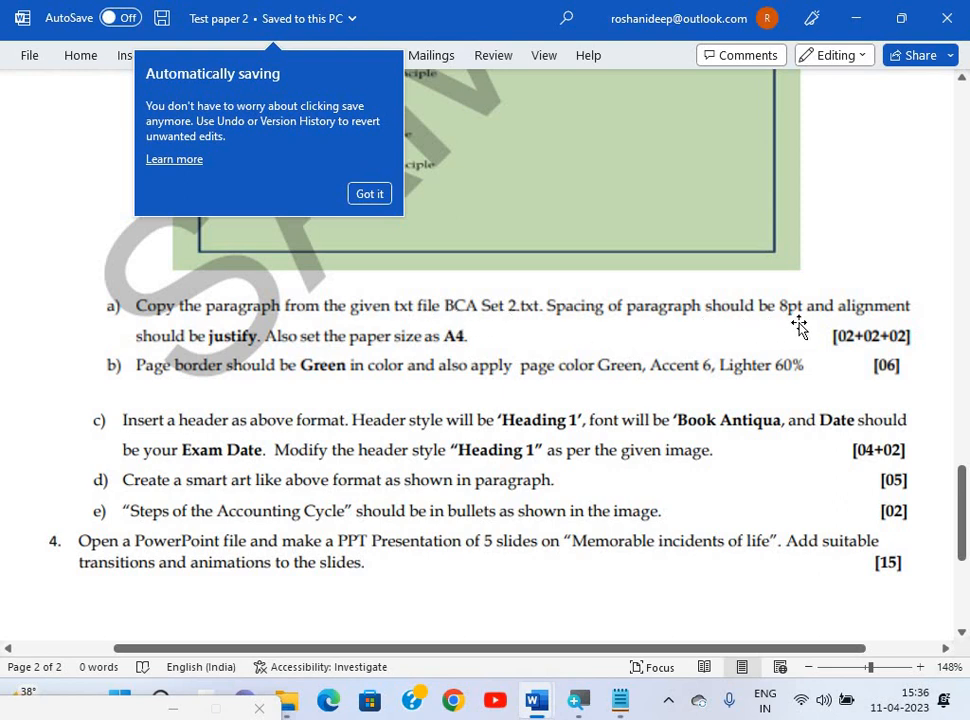
Select the whole passage and set Single line spacing in the Paragraph dialog.
key(alt+Tab)
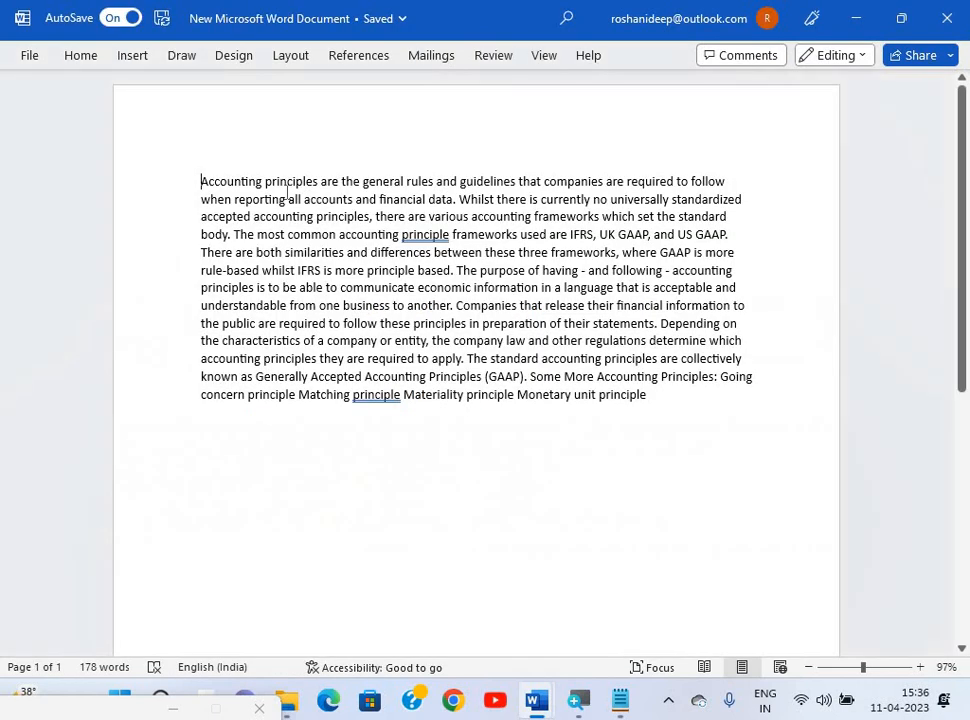
key(ctrl+a)
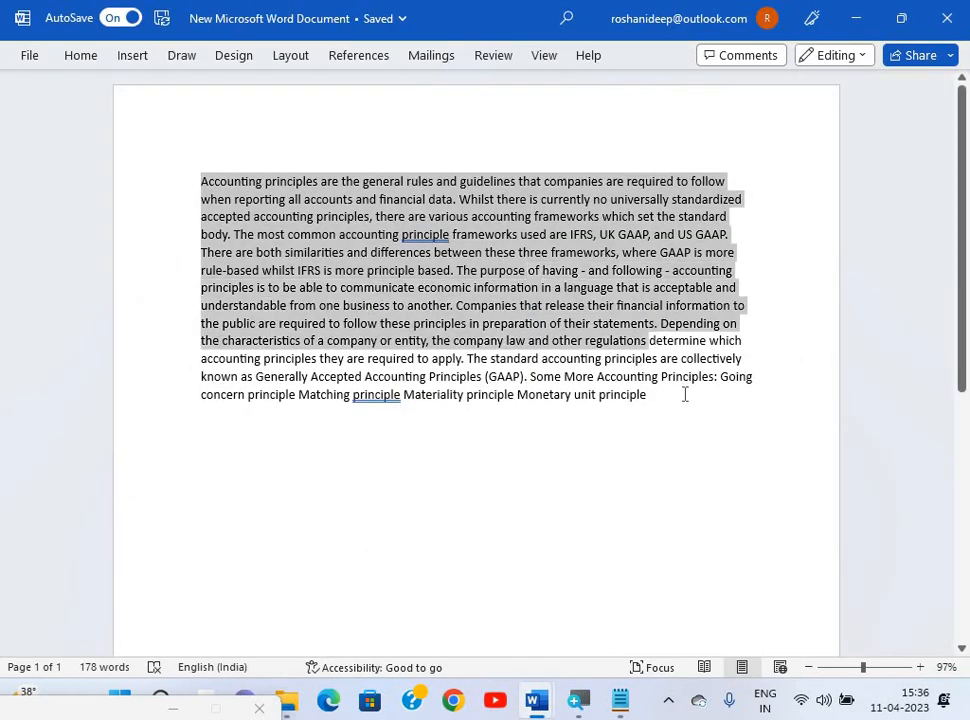
click(86, 60)
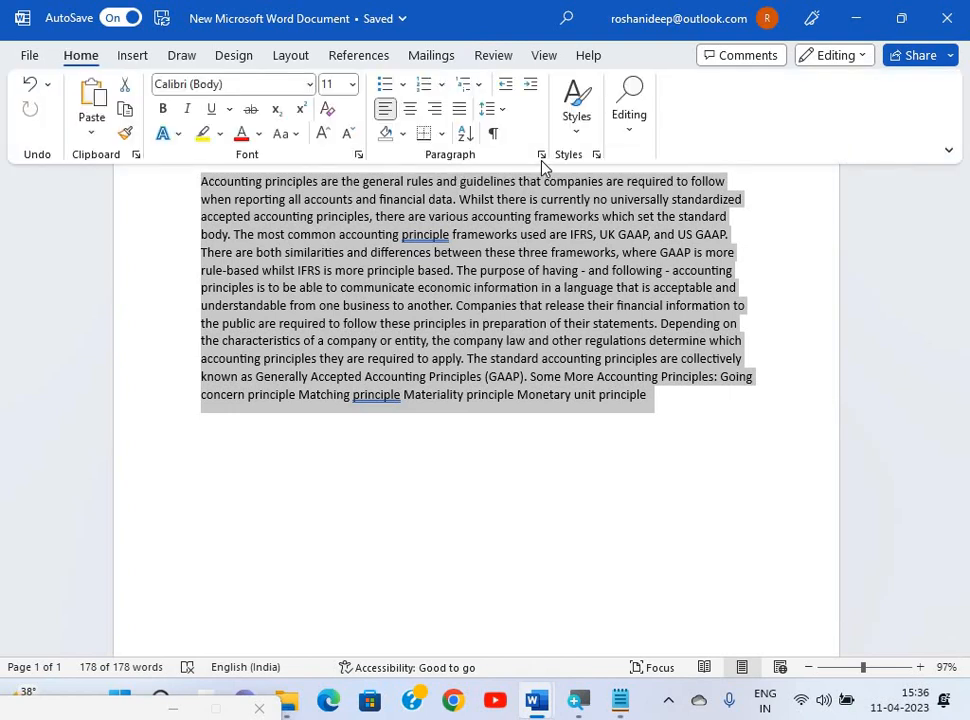
click(542, 155)
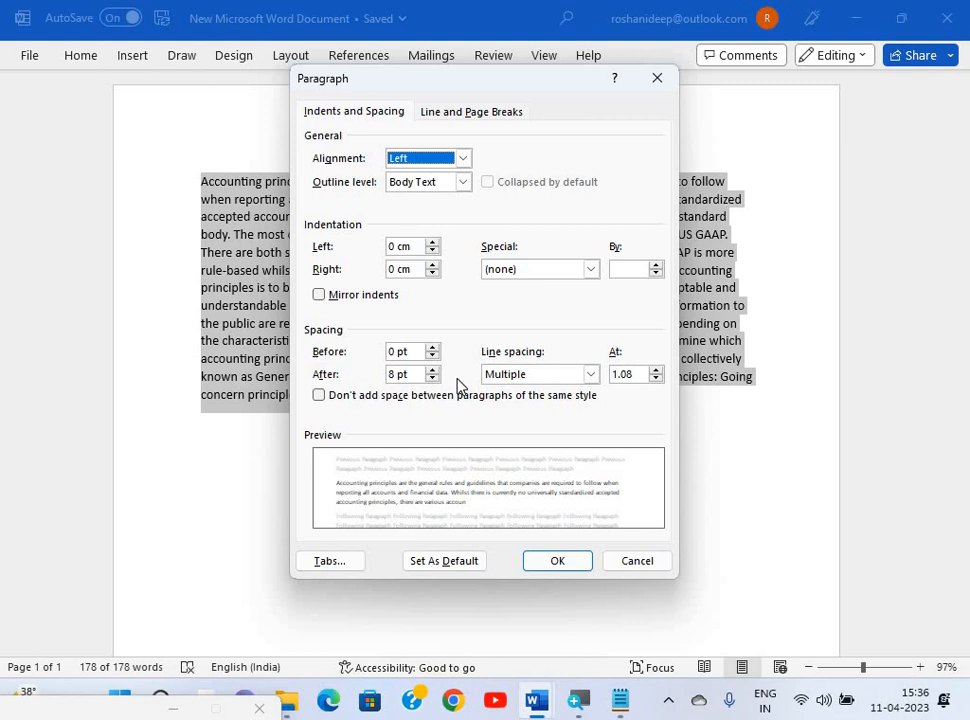
click(582, 386)
click(576, 561)
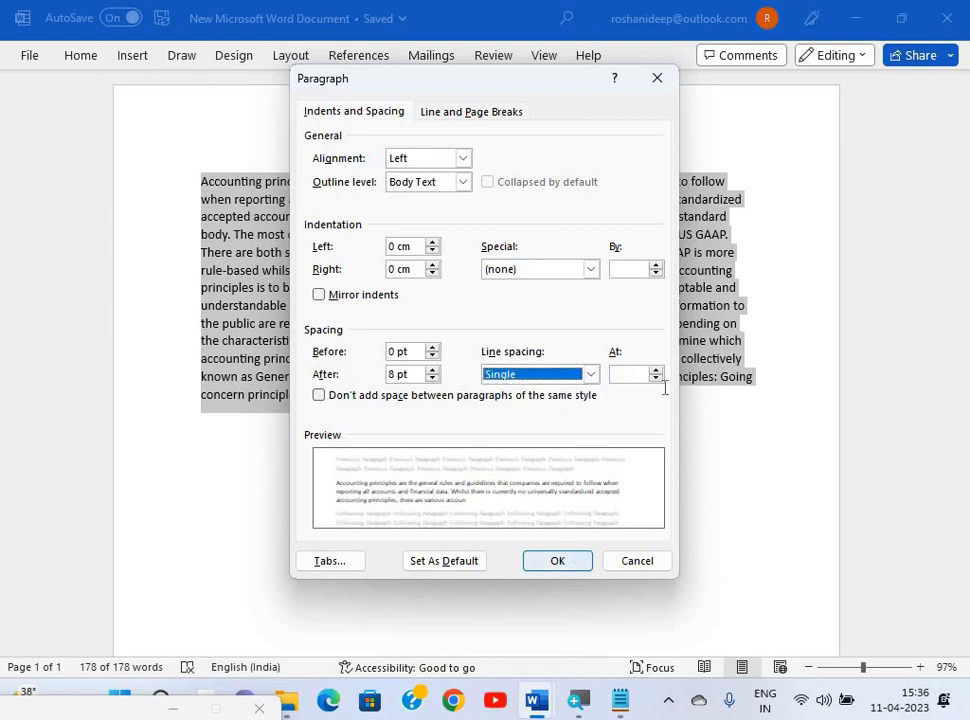
key(Return)
key(alt+Tab)
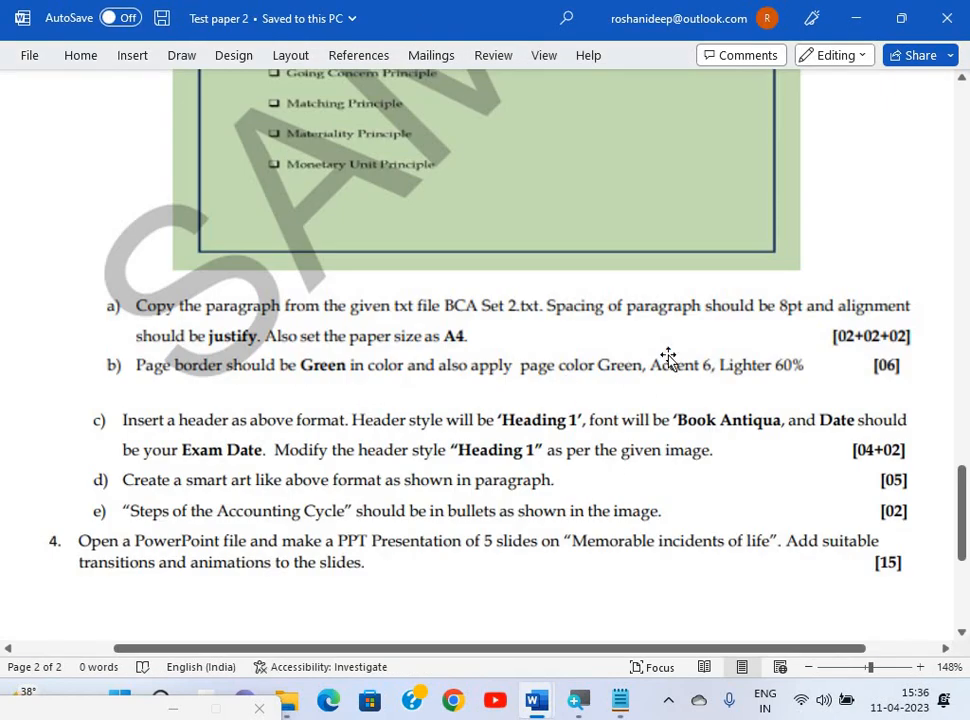
key(alt+Tab)
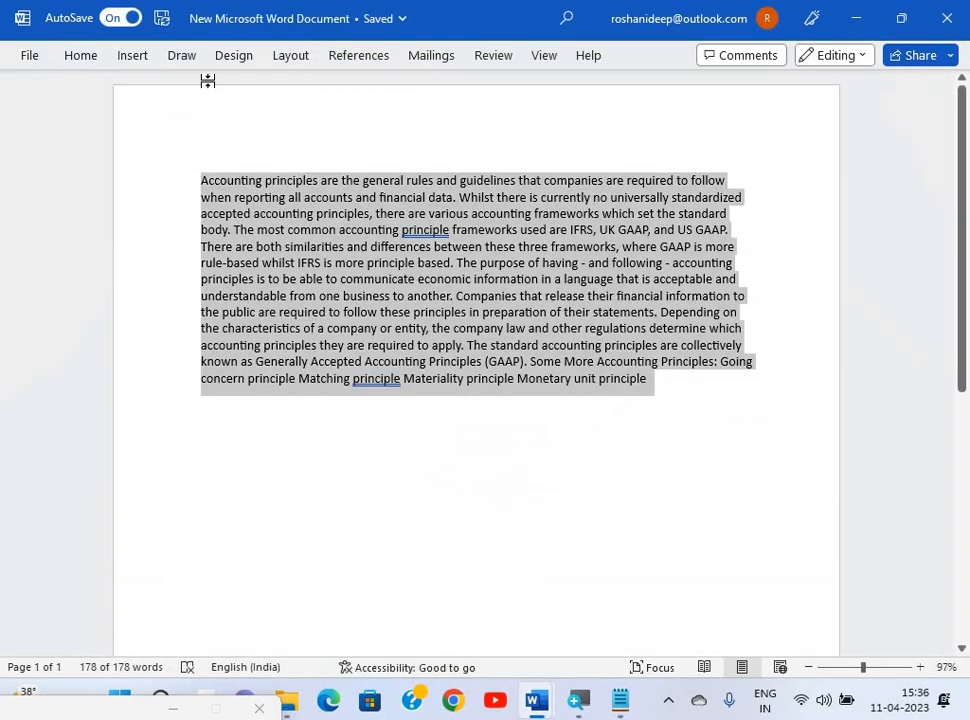
Justify the passage so both margins align evenly.
click(84, 57)
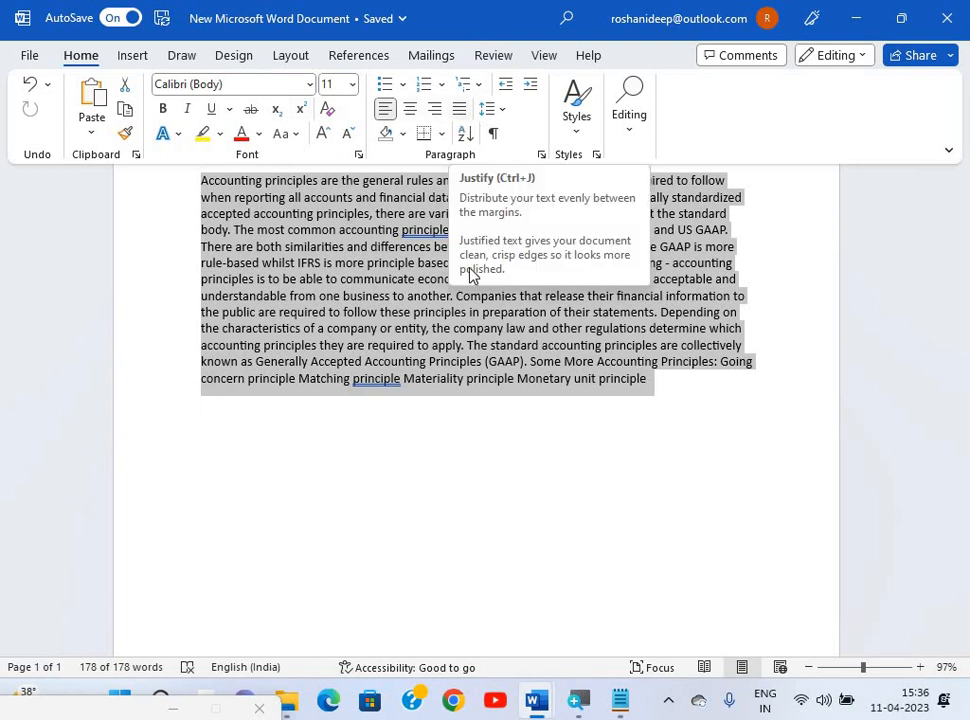
key(ctrl+j)
key(alt+Tab)
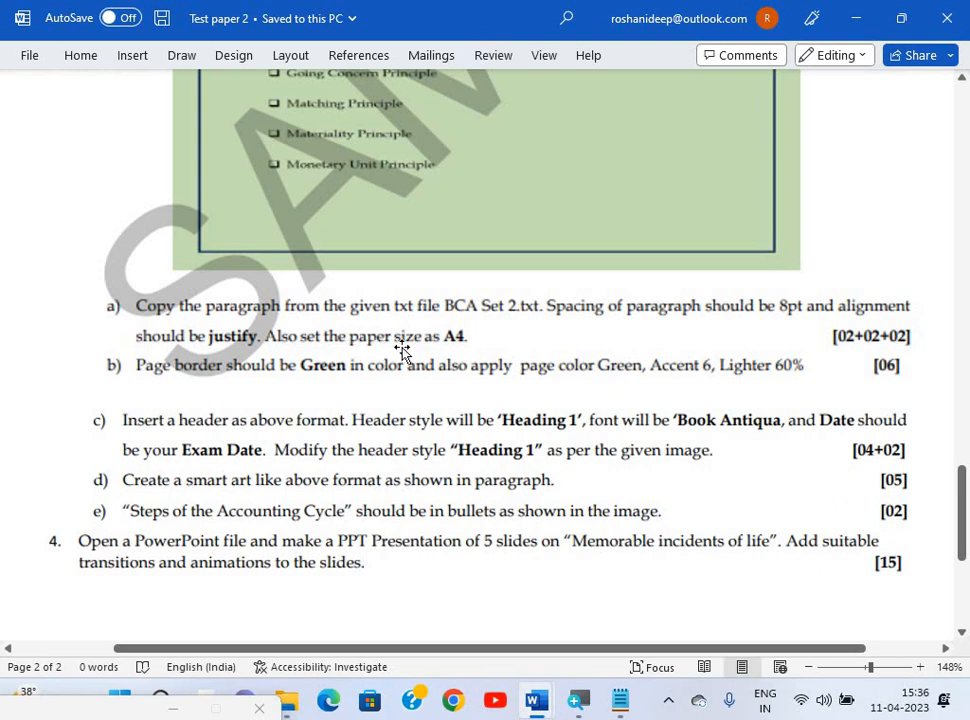
key(alt+Tab)
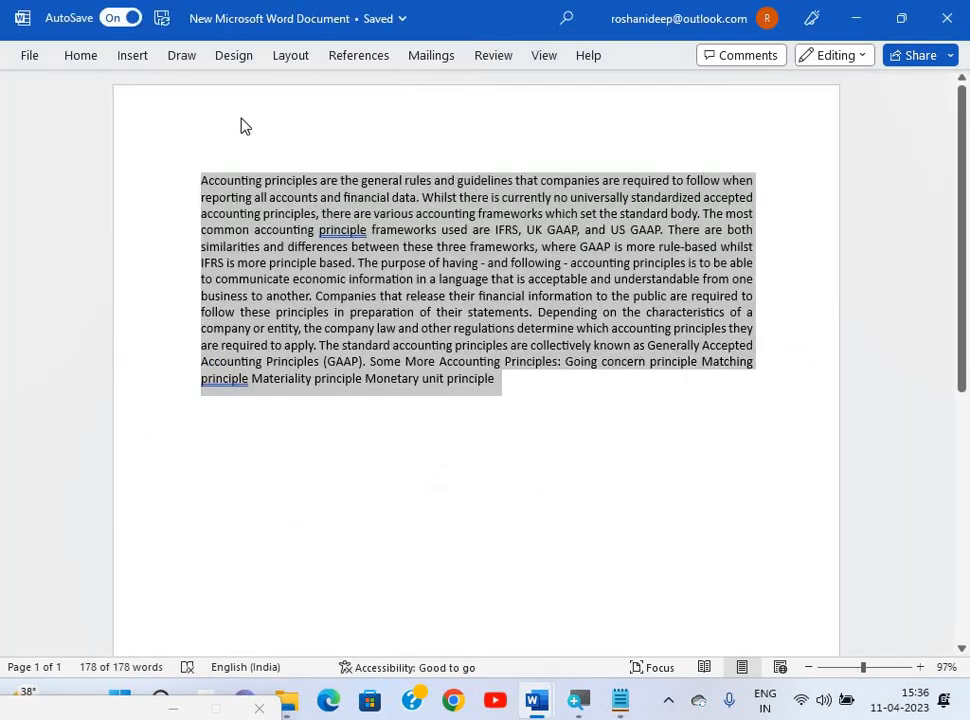
Choose A4 (210 x 297 mm) as the paper size in Page Setup, then check the next task.
click(304, 60)
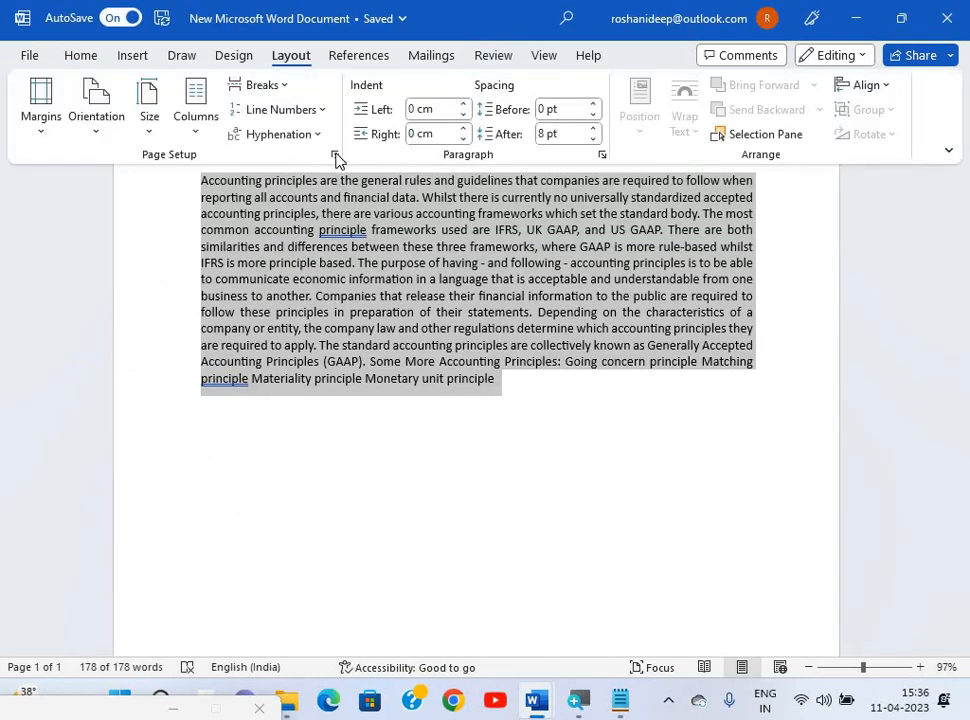
click(336, 157)
click(389, 112)
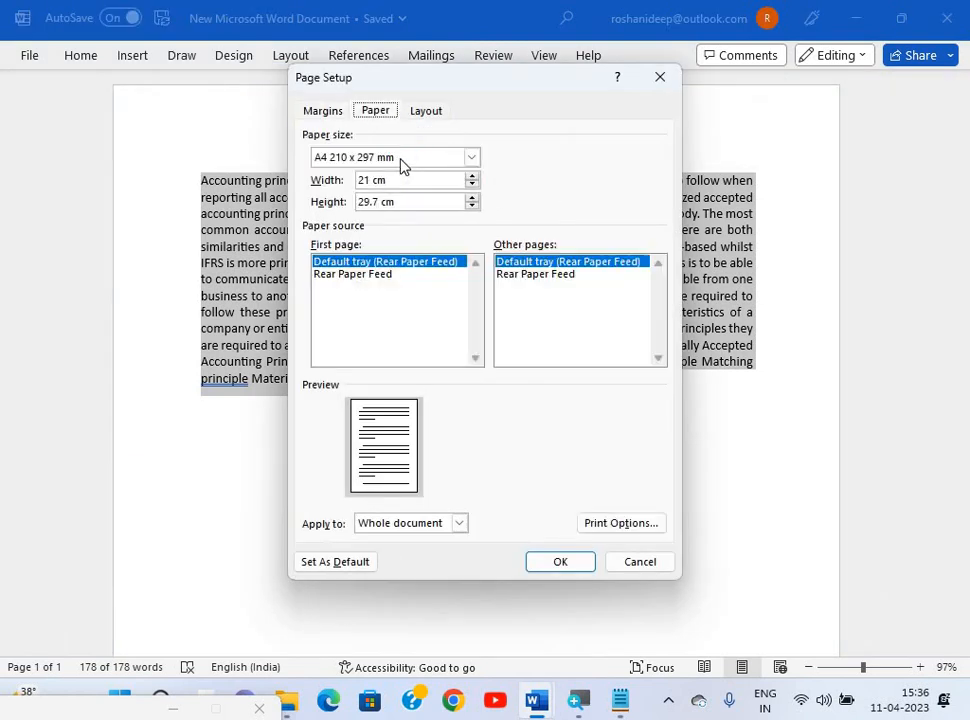
click(403, 166)
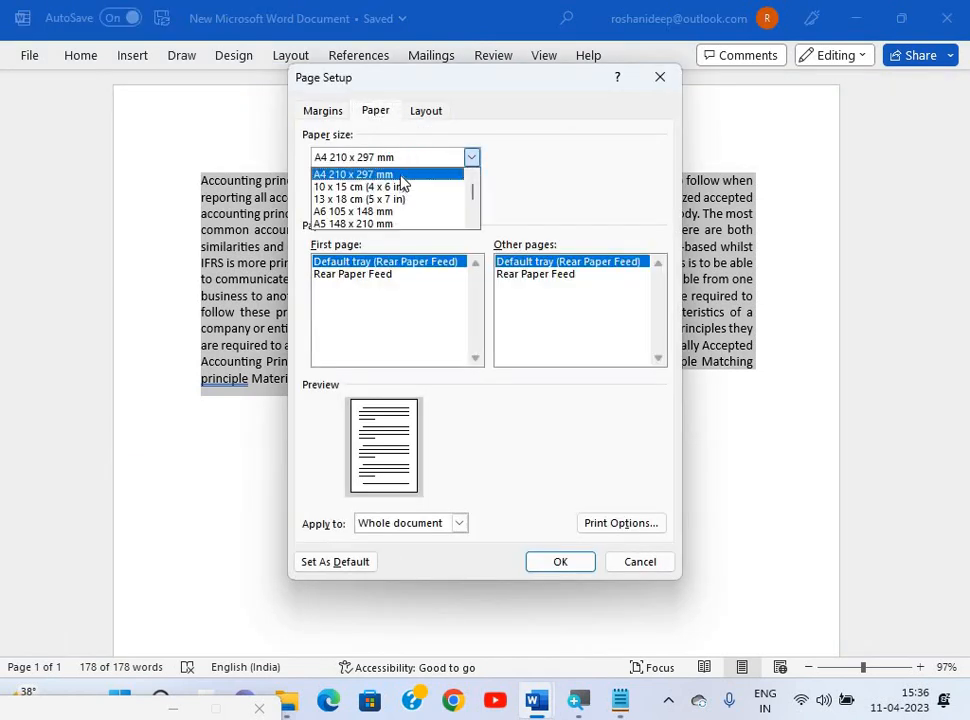
click(573, 562)
click(571, 562)
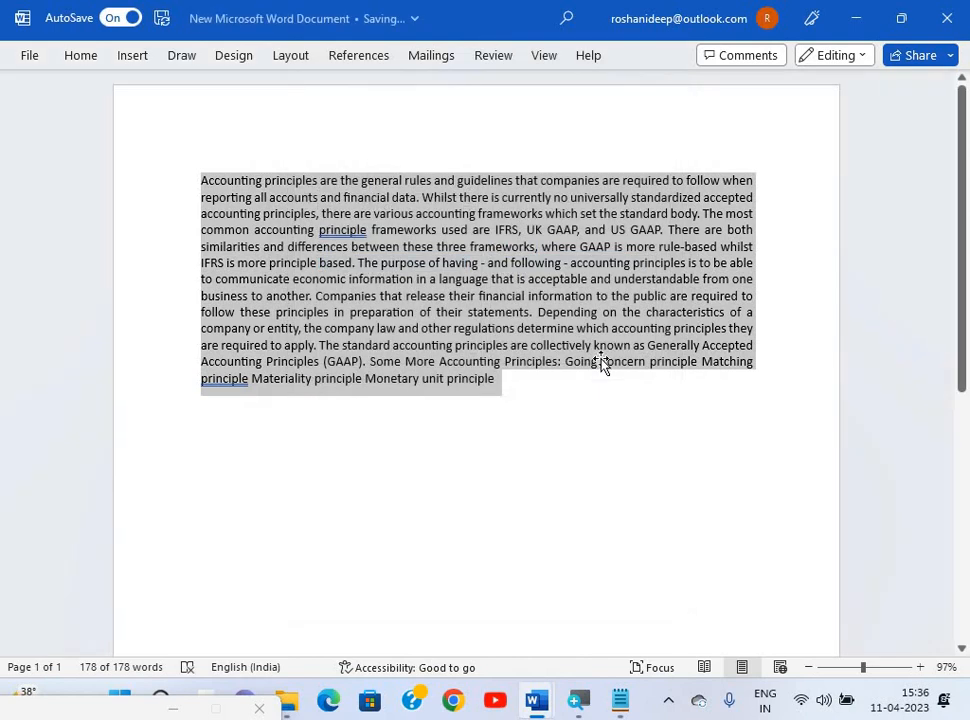
key(alt+Tab)
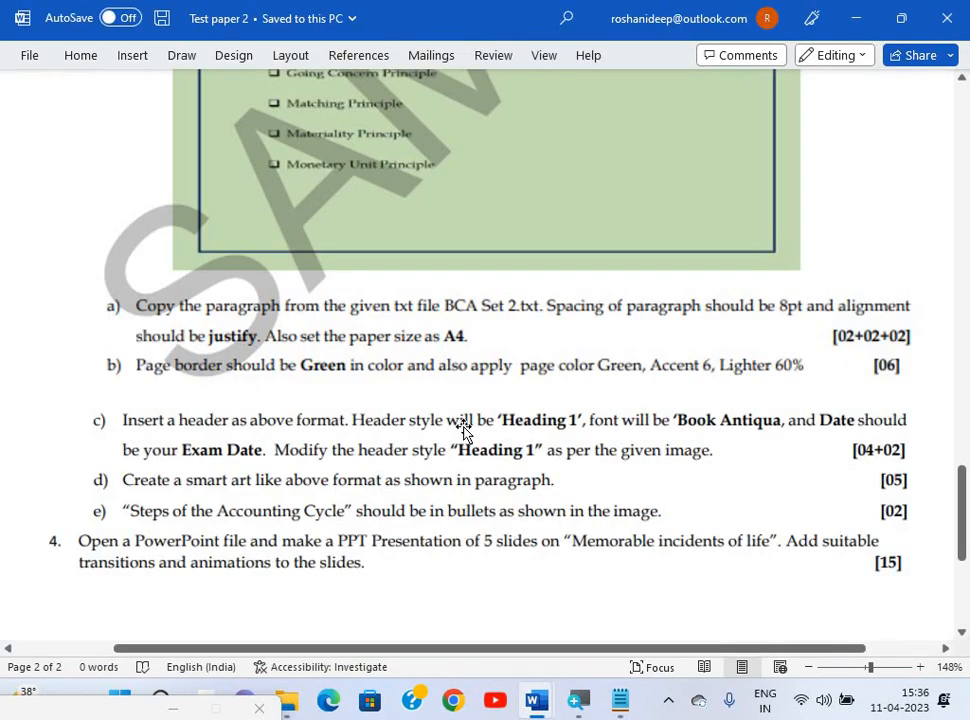
scroll(463, 430, down, 1)
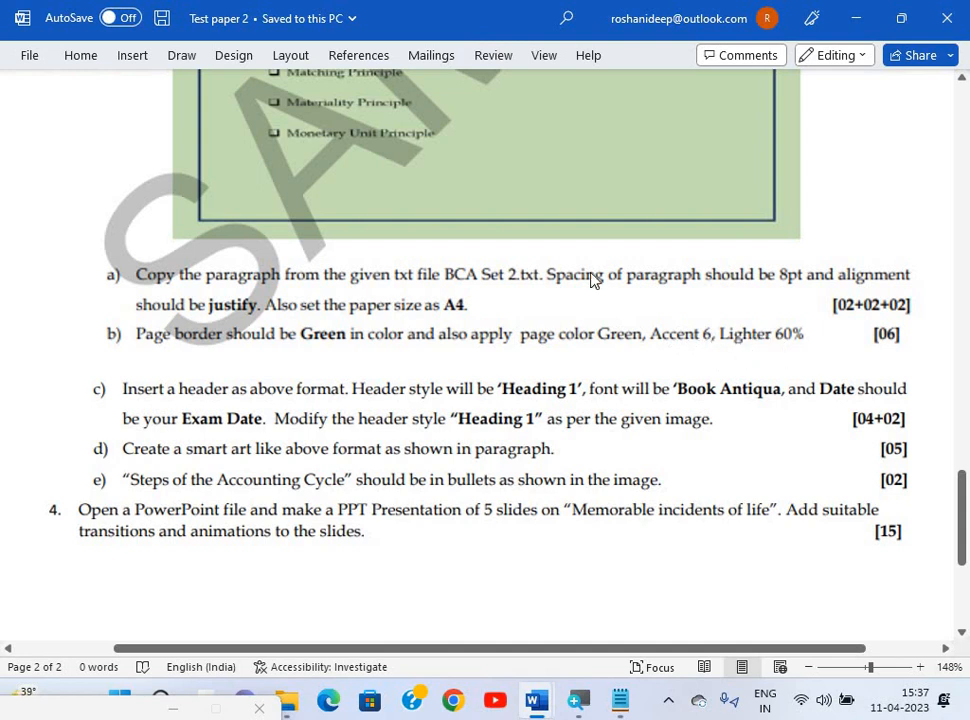
key(alt+Tab)
click(506, 168)
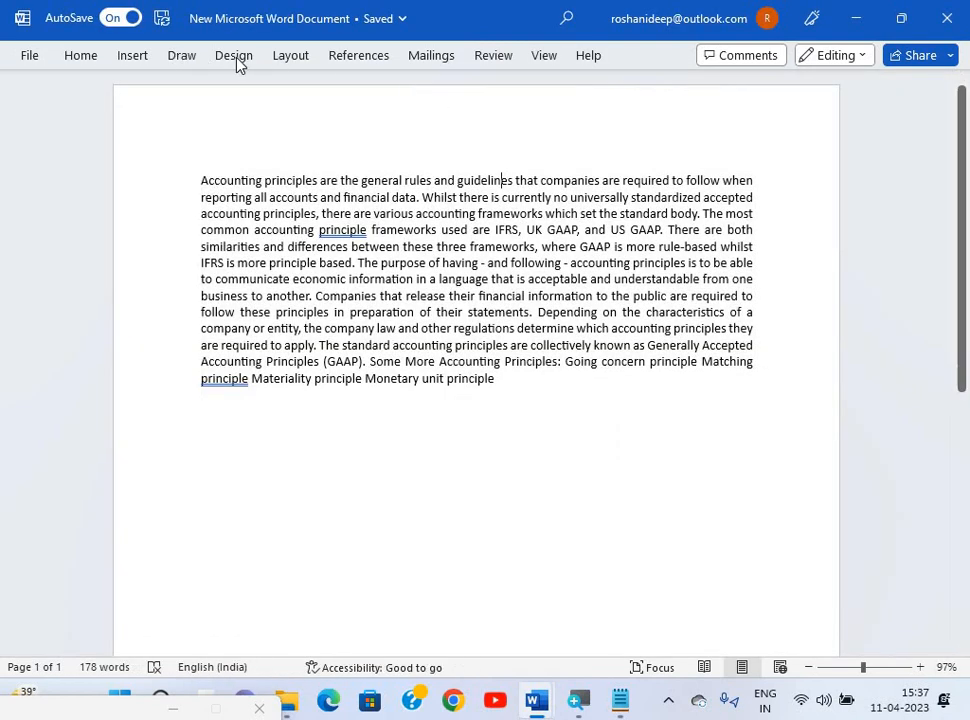
Add a green box page border, 3 pt wide, to the whole document.
click(236, 57)
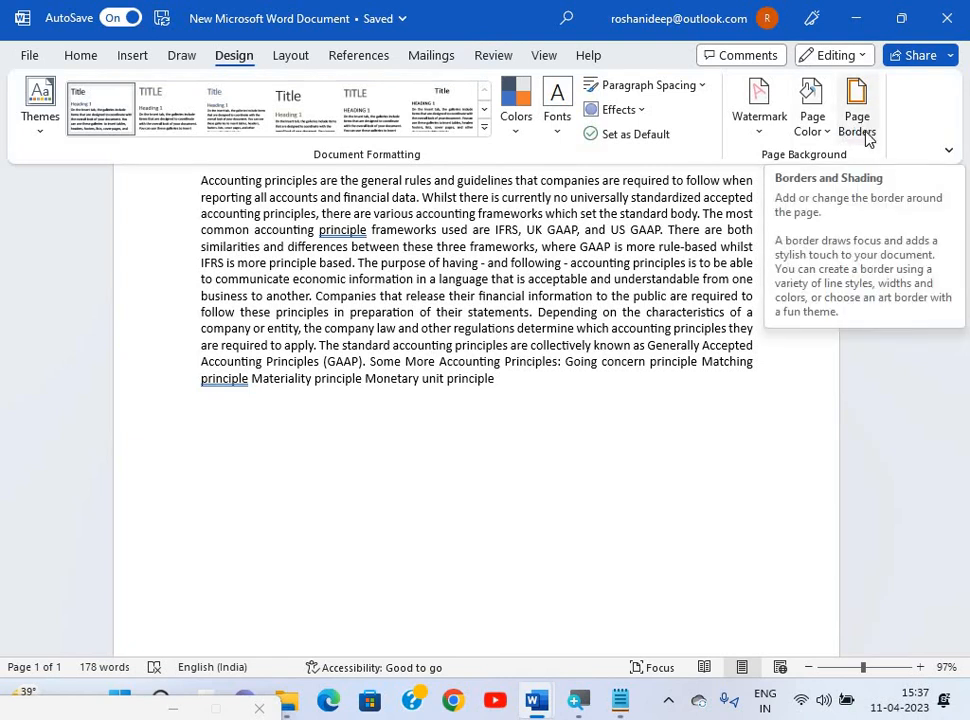
click(866, 138)
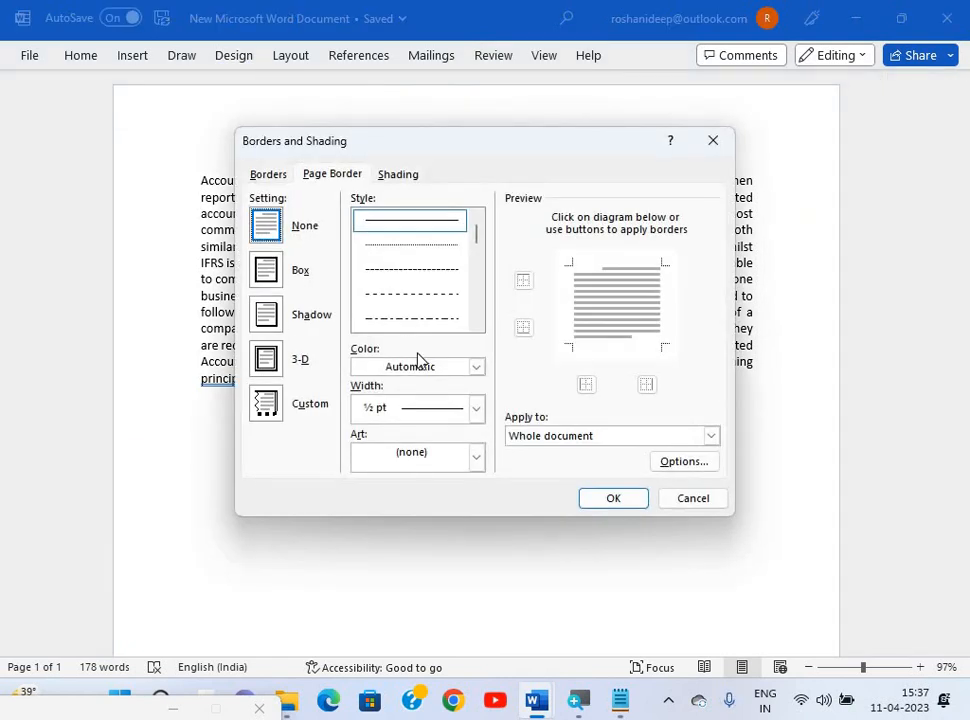
click(268, 270)
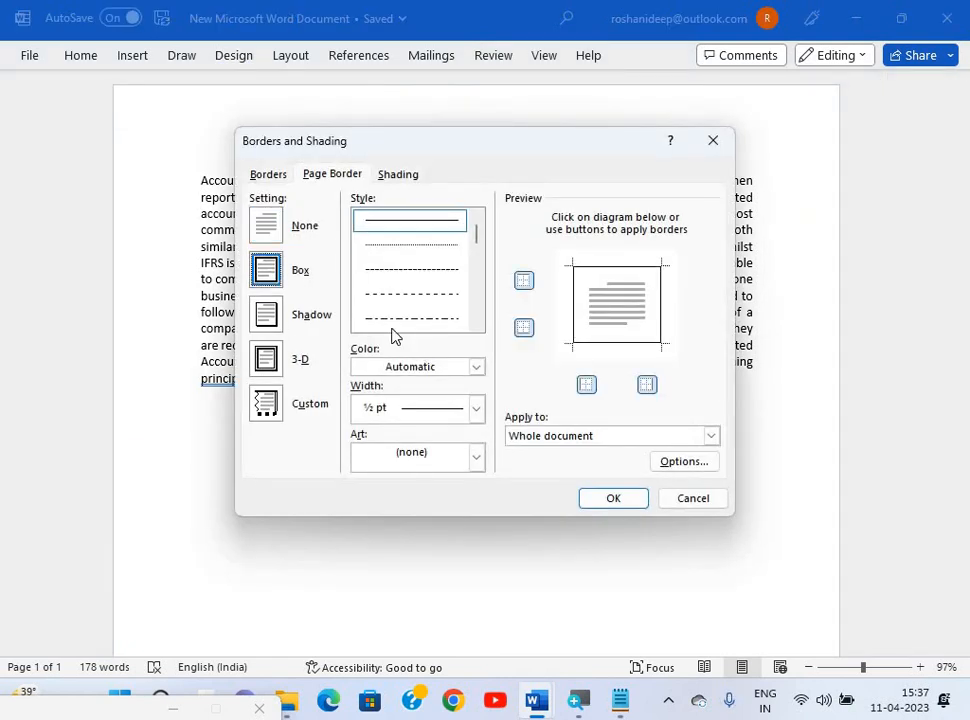
click(447, 368)
click(509, 513)
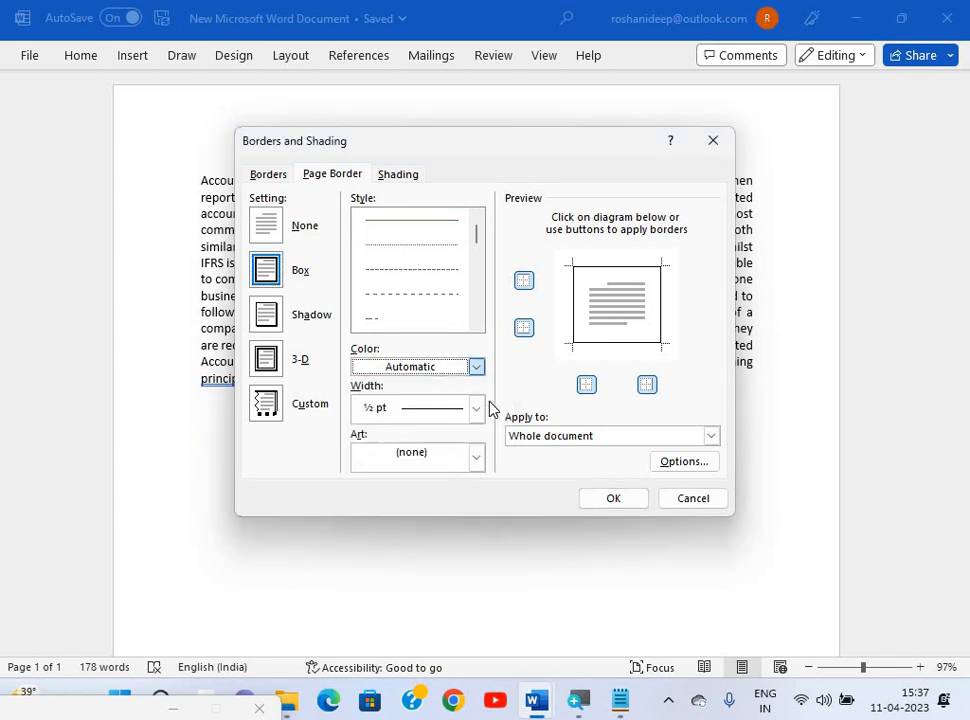
click(476, 410)
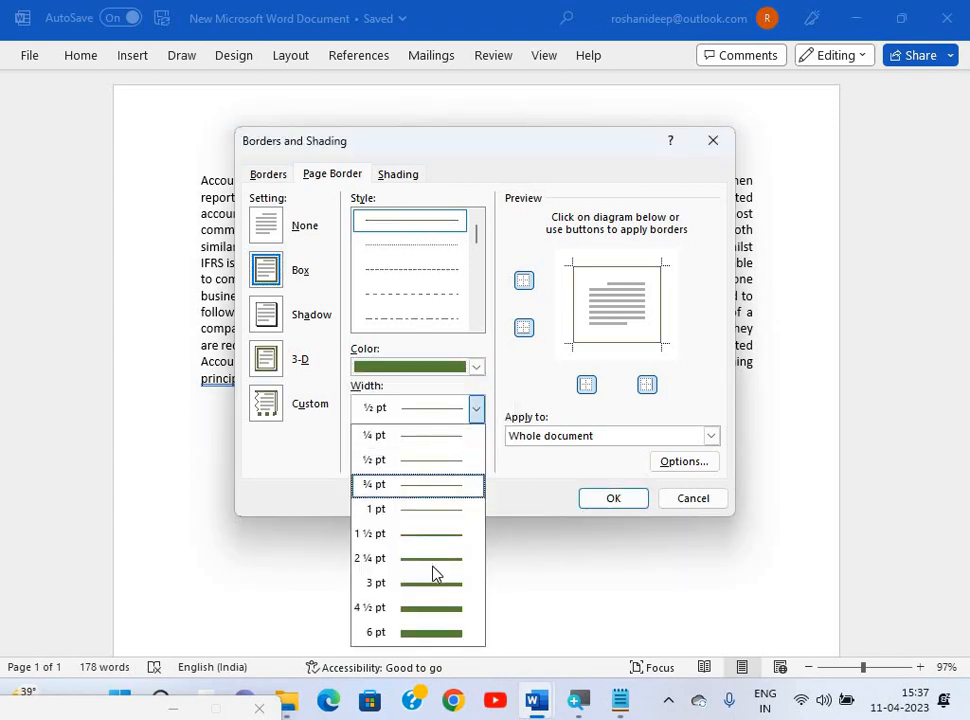
click(435, 587)
click(591, 498)
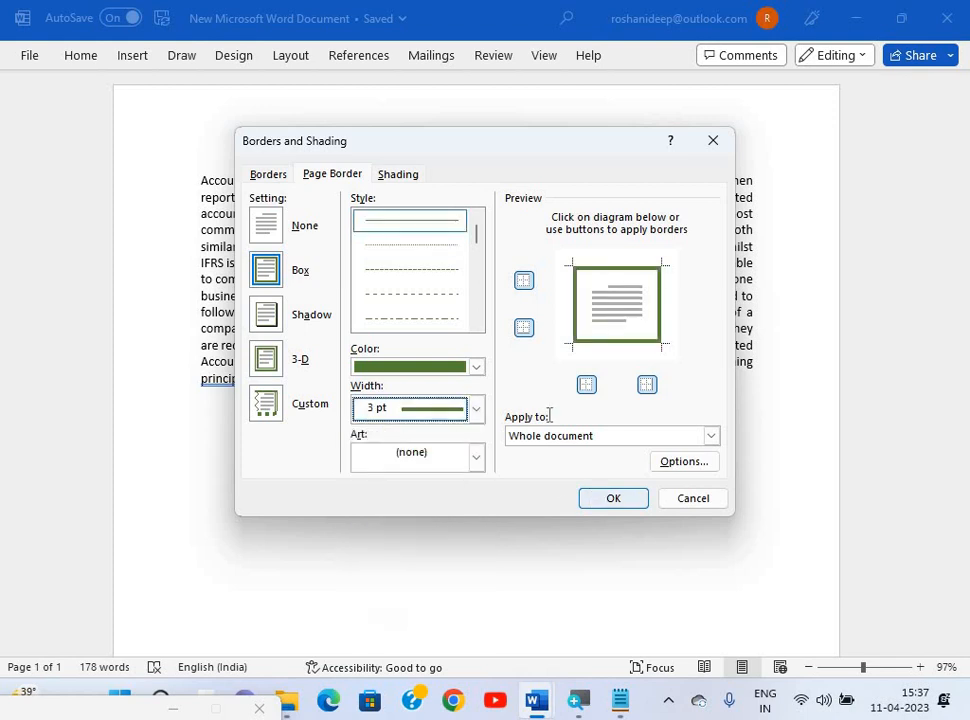
Set the page colour to Green, Accent 6, Lighter 60%.
click(233, 57)
click(816, 126)
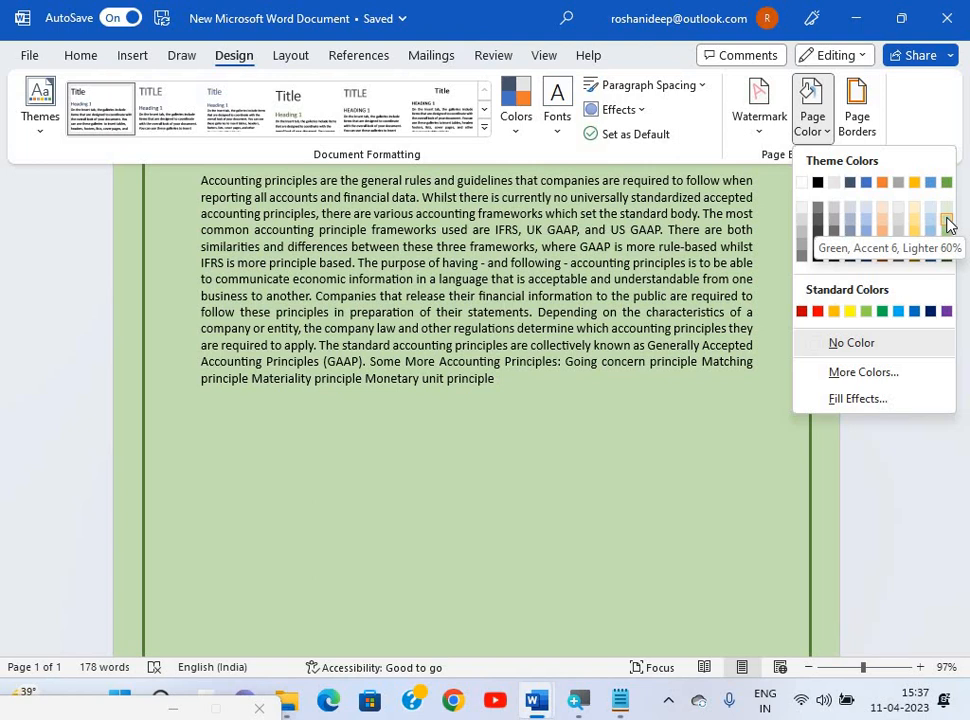
click(948, 218)
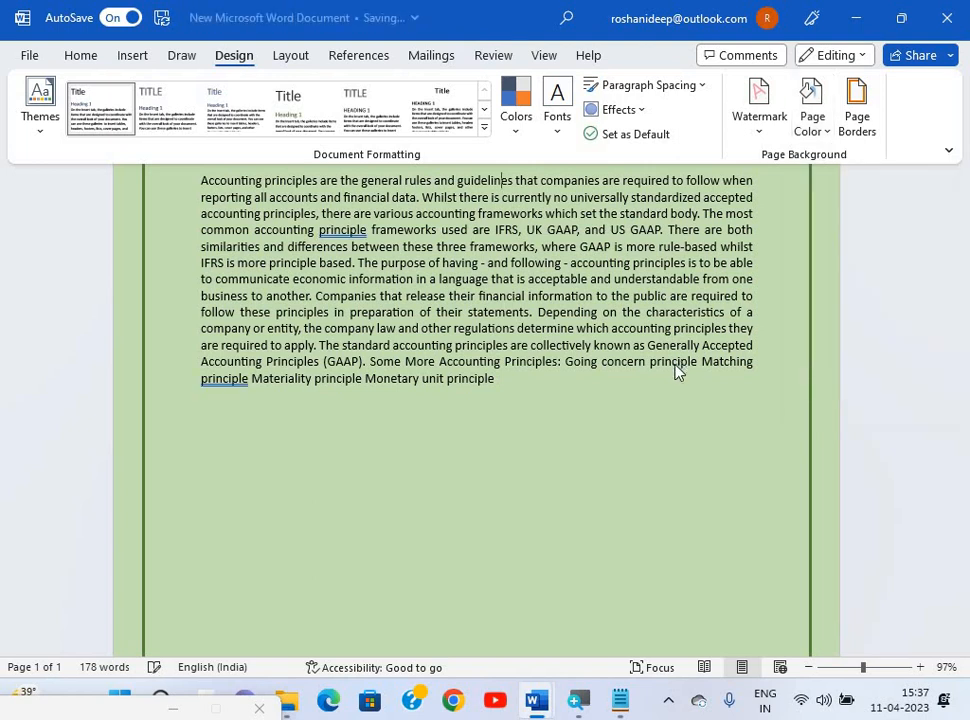
click(677, 366)
key(alt+Tab)
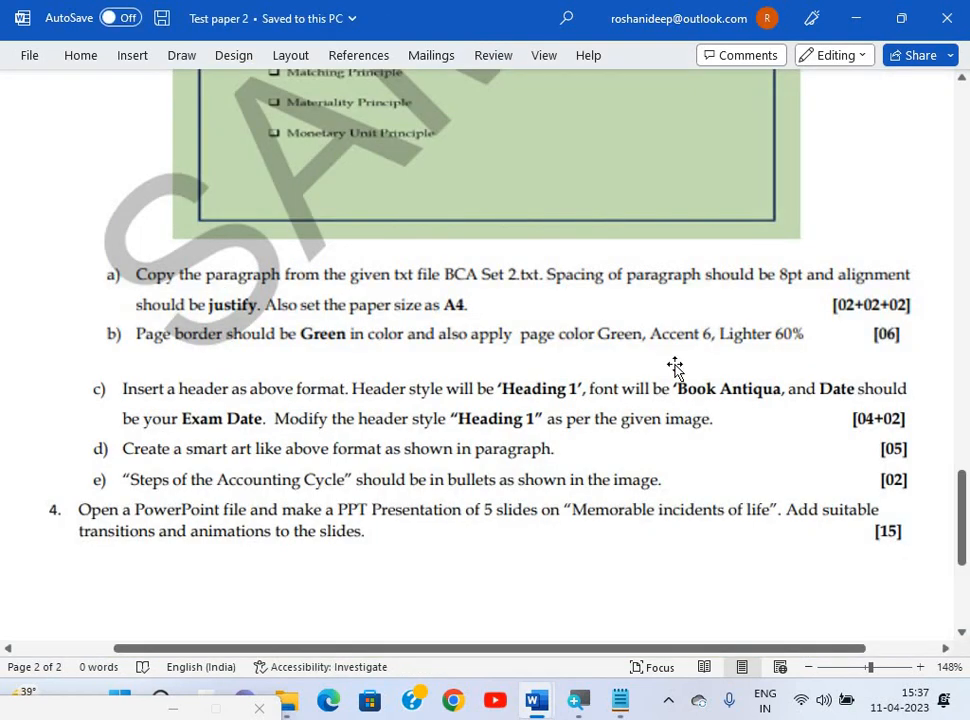
Read Test paper 2's header and SmartArt tasks, switching back and forth with the working document.
scroll(675, 366, down, 1)
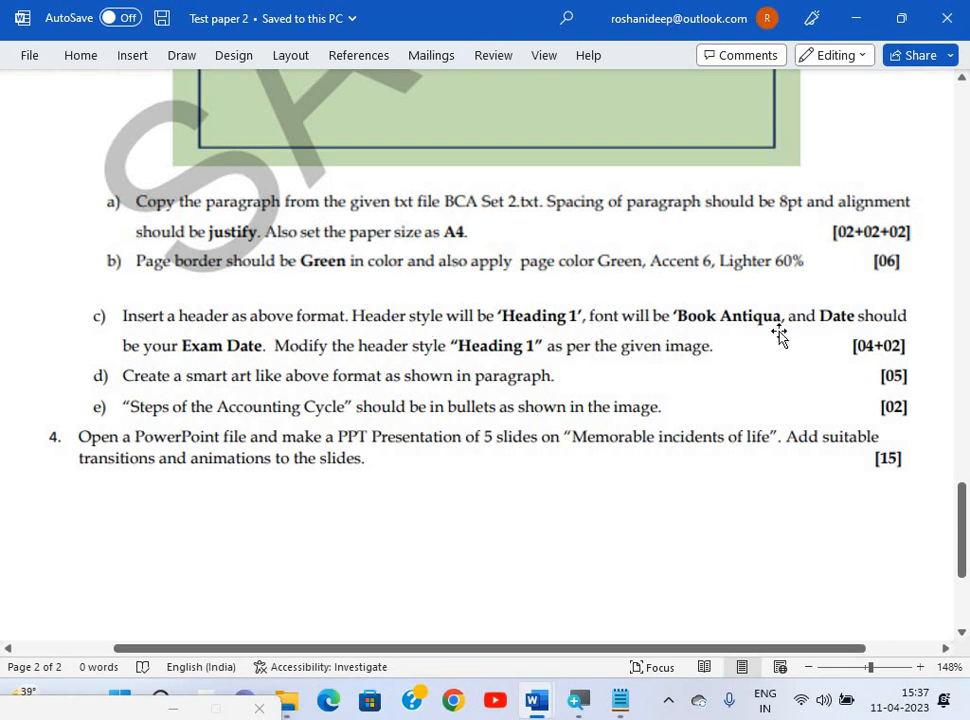
scroll(799, 337, up, 4)
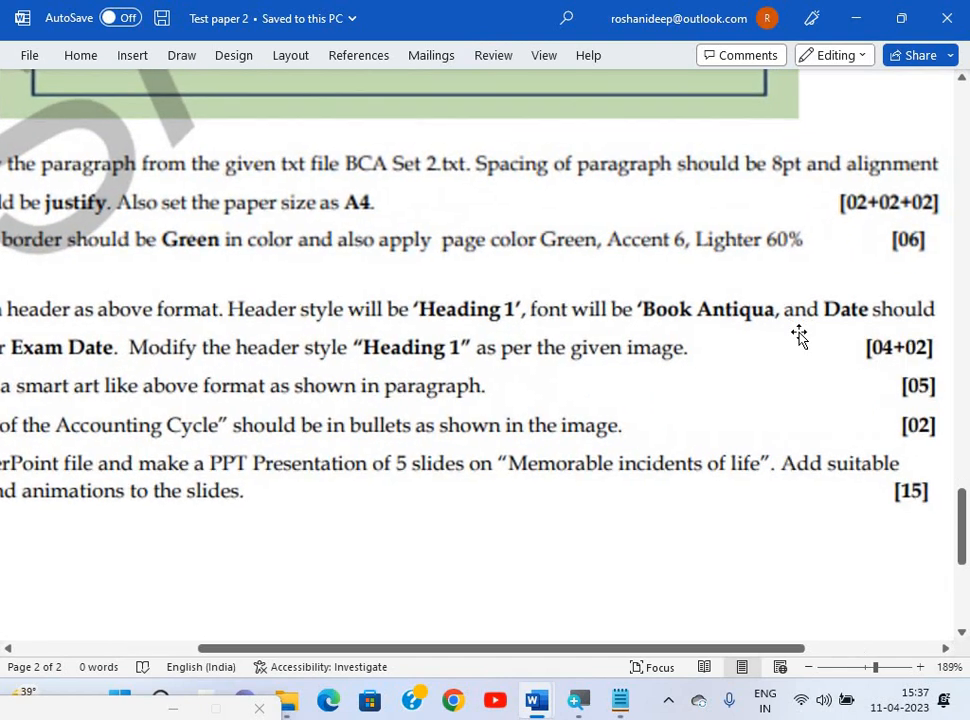
scroll(636, 318, left, 1)
scroll(638, 320, left, 1)
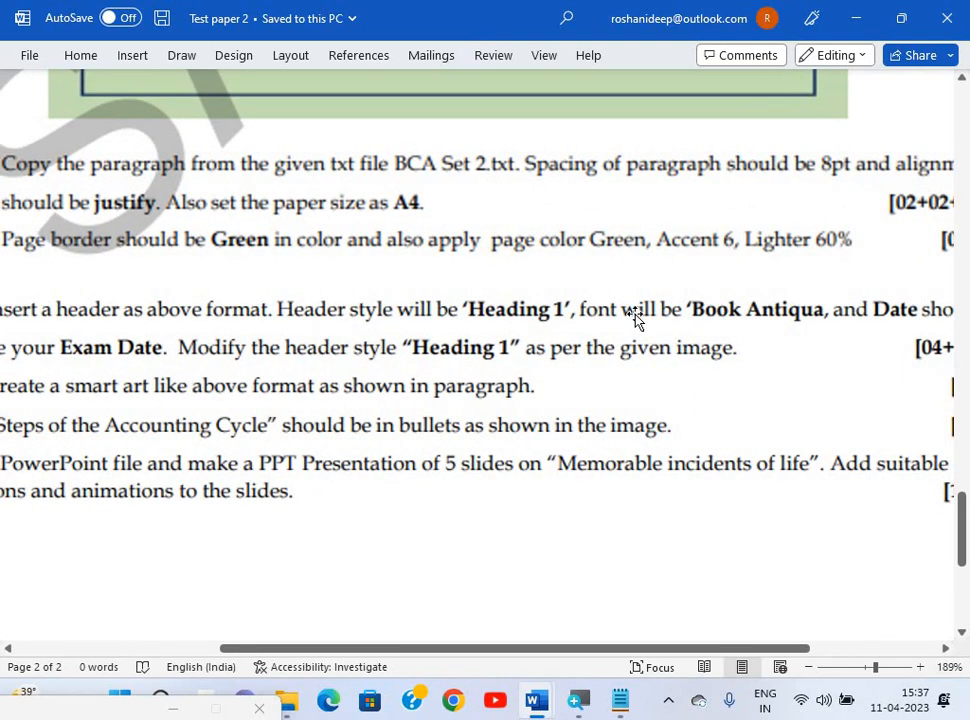
scroll(638, 320, left, 1)
key(alt+Tab)
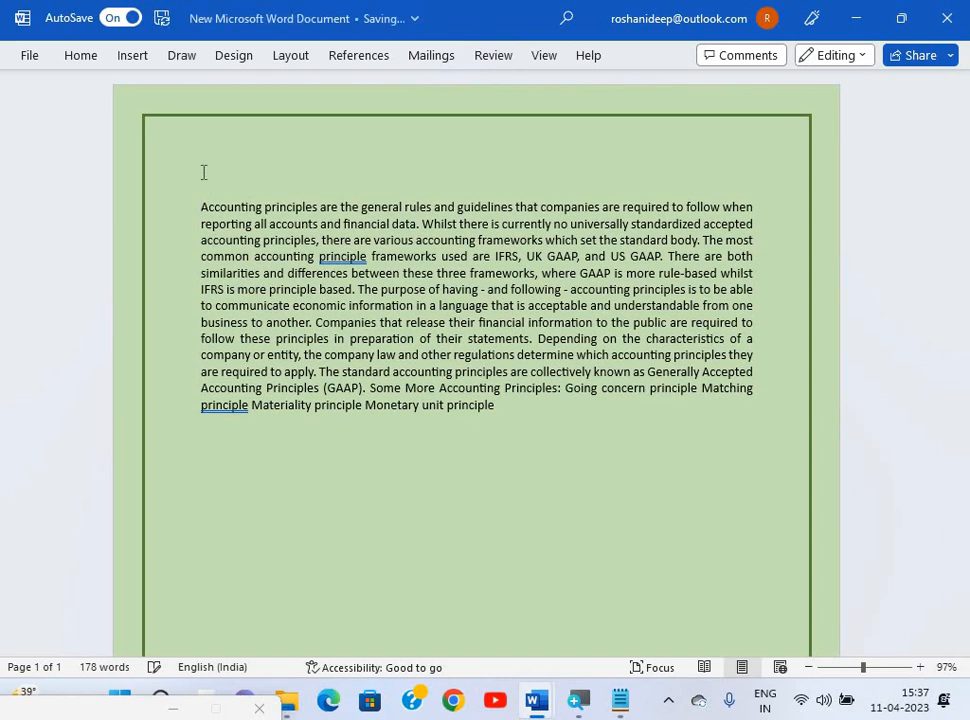
key(alt+Tab)
scroll(238, 270, up, 7)
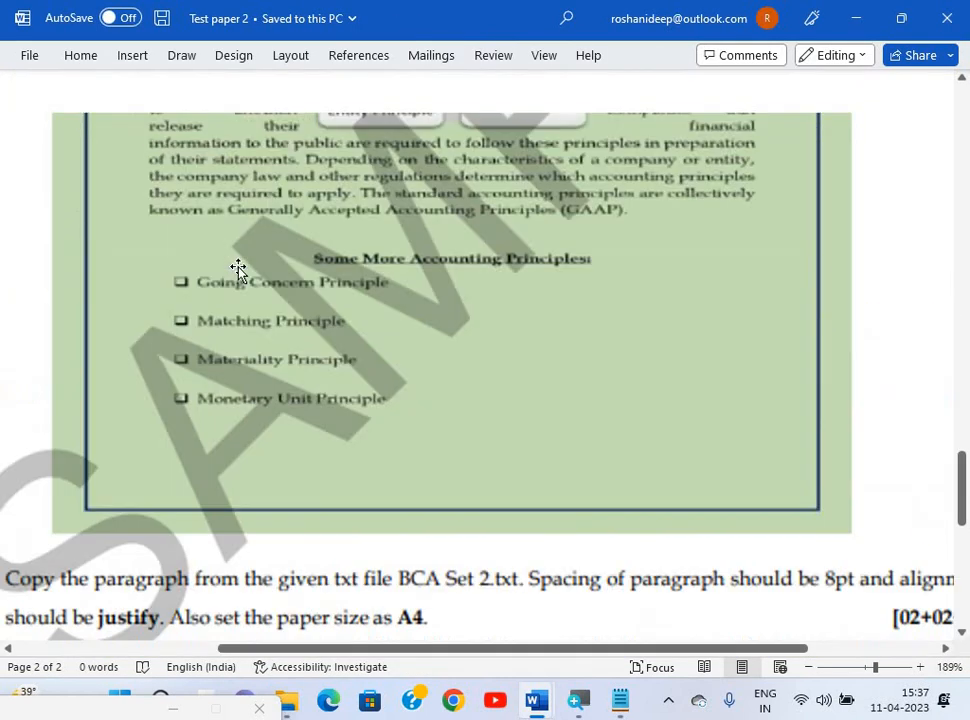
key(alt+Tab)
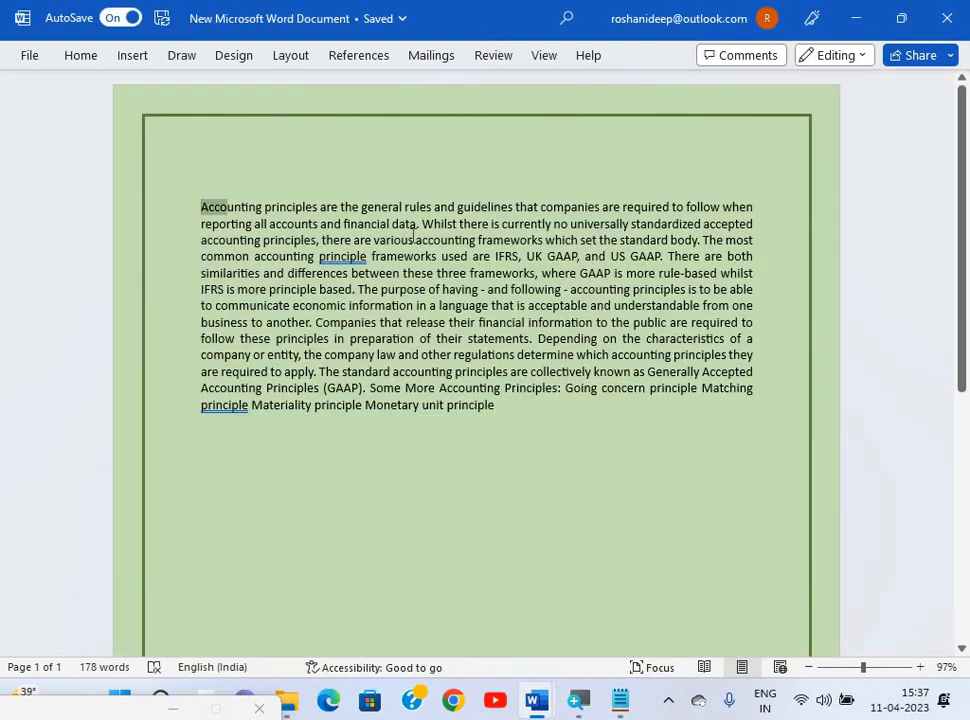
Copy 'Accounting principles' from the paragraph onto a new first line above it.
key(shift+Right)
key(shift+Right)
key(shift+Right)
key(shift+Right)
key(shift+Right)
key(shift+Right)
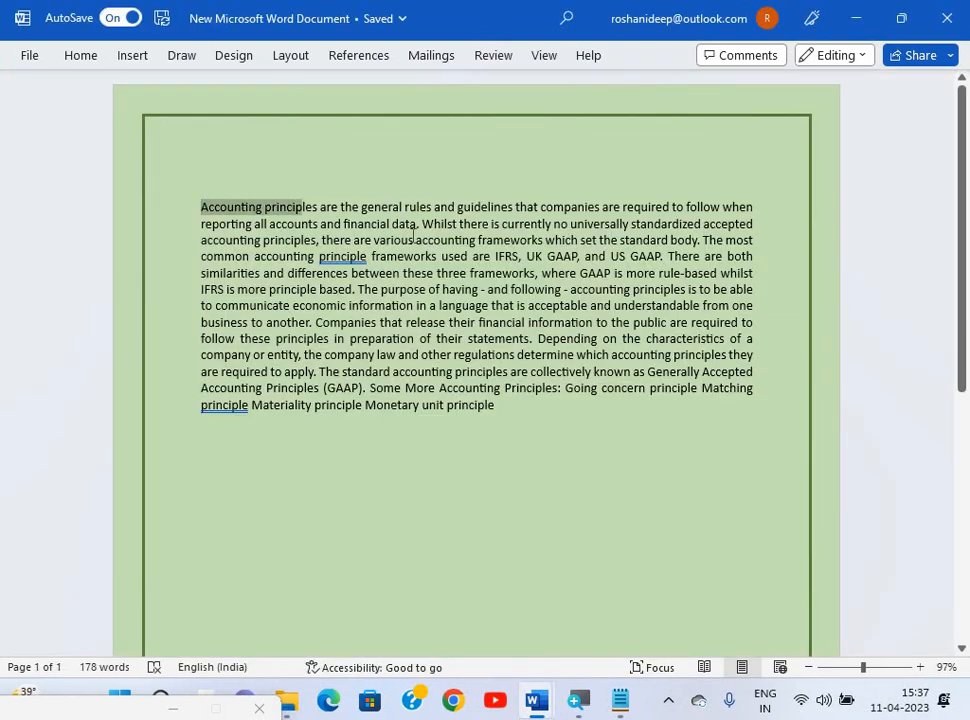
key(shift+Right)
key(shift+Right)
key(ctrl+c)
key(ctrl+Home)
key(Return)
key(Up)
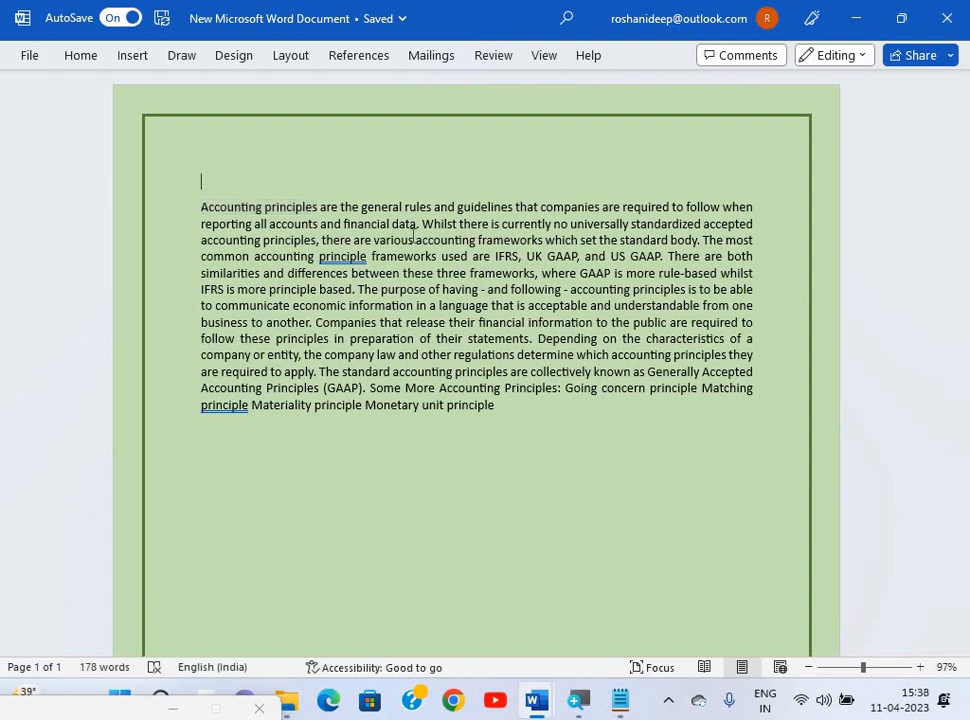
key(ctrl+v)
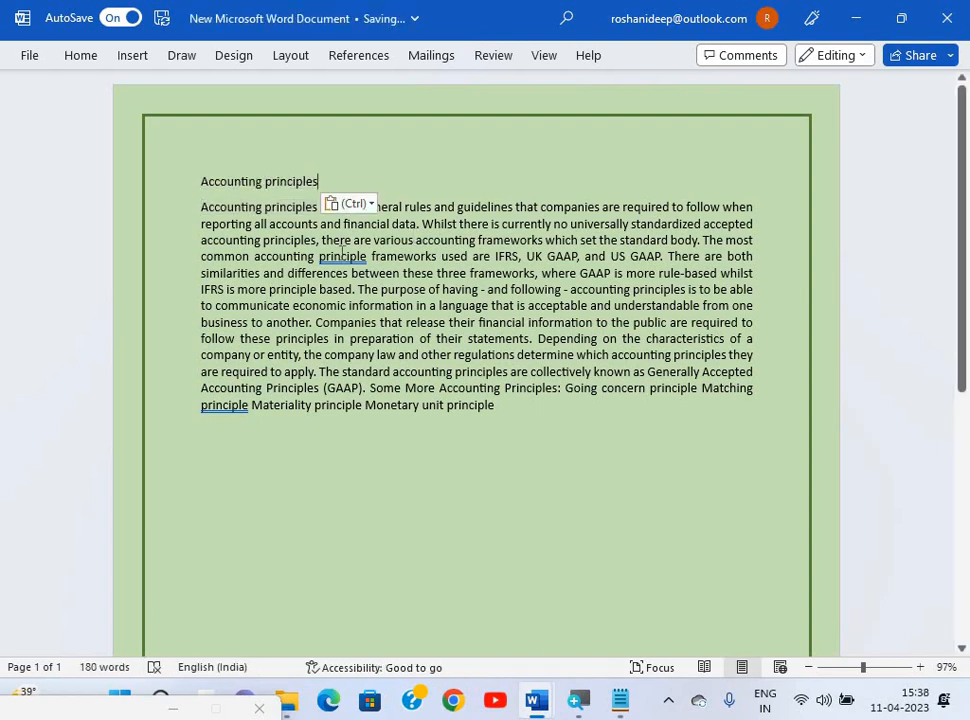
Keep 'principles' spelled as is, add the date 11/04/2023, and select the title line.
right_click(341, 260)
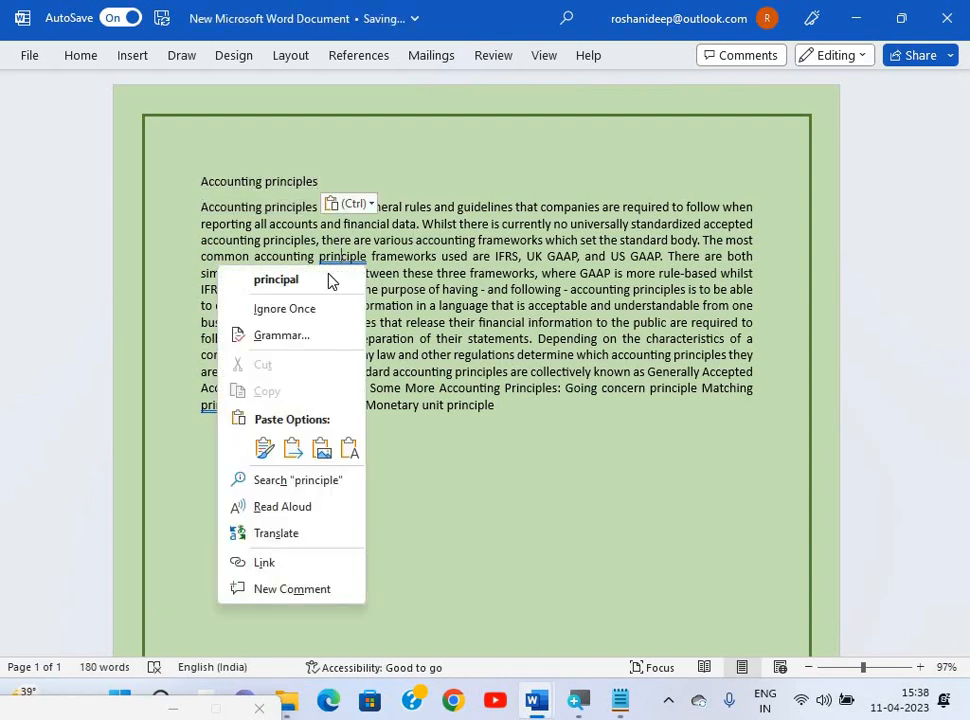
click(329, 277)
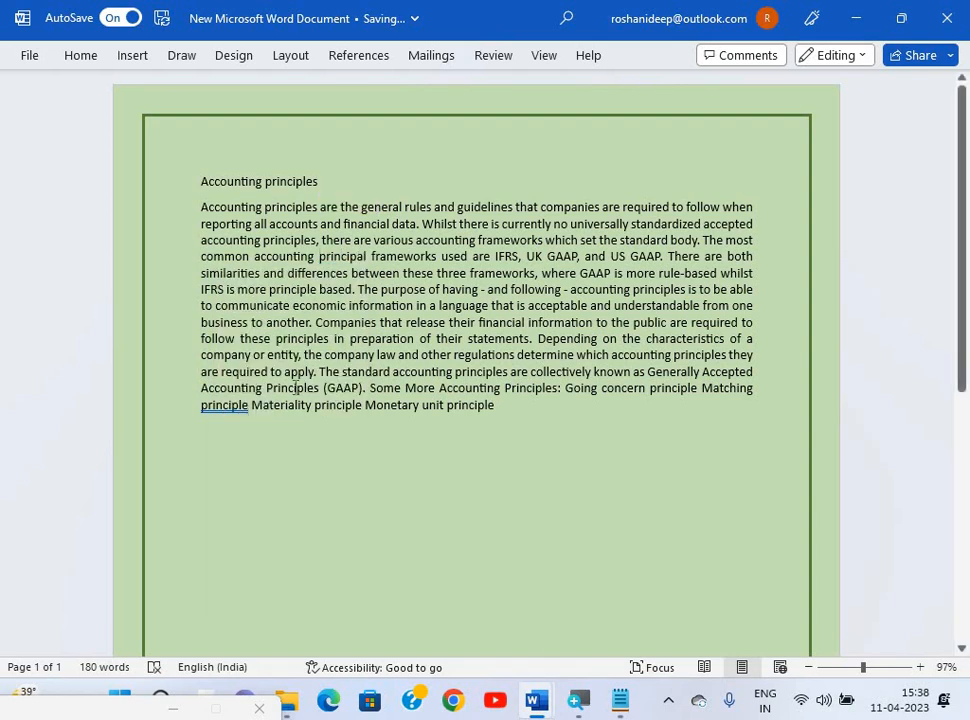
key(ctrl+z)
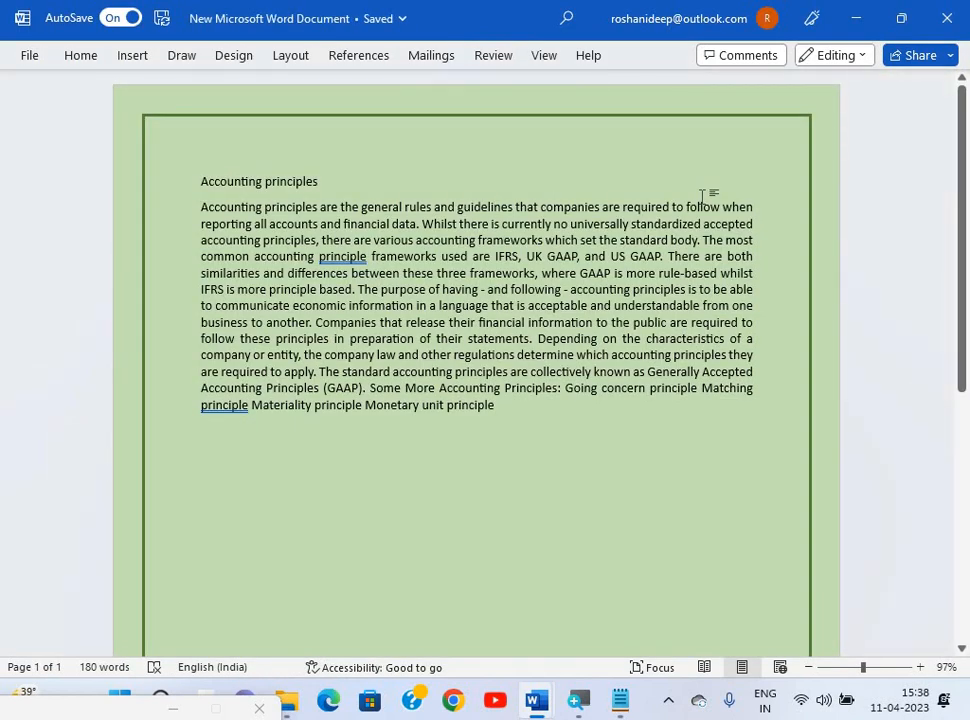
text(11)
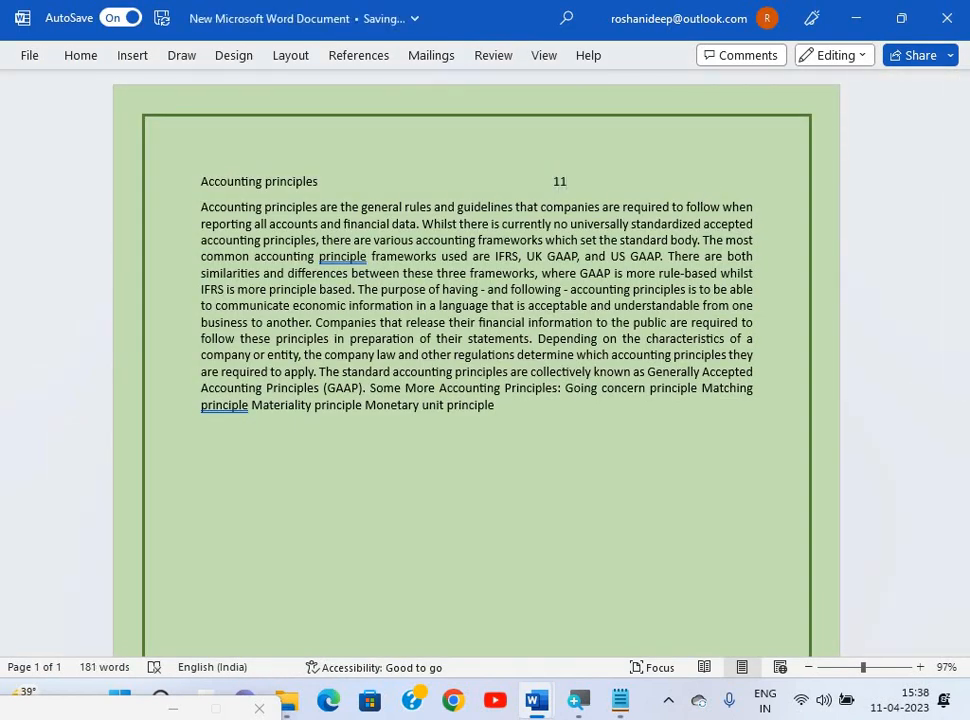
text(/04/2023)
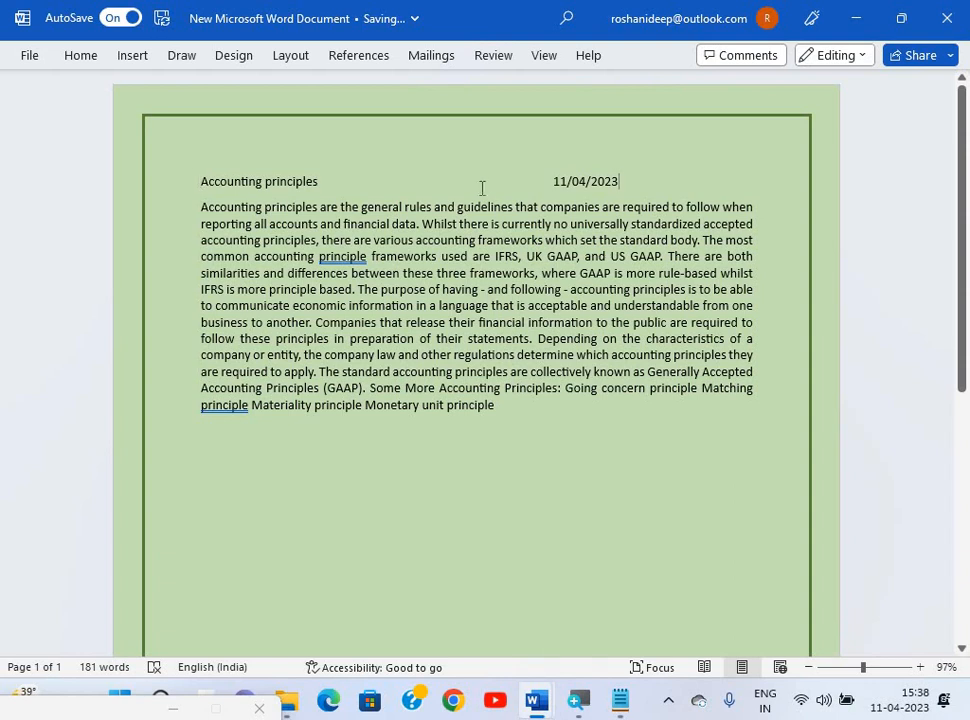
triple_click(655, 183)
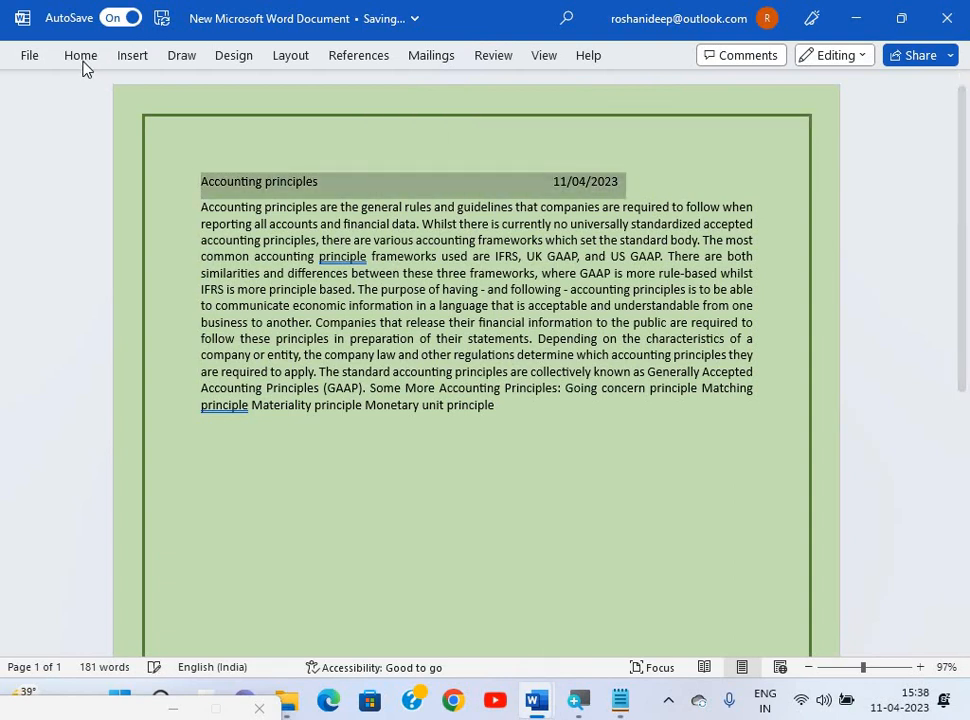
Apply a green Box paragraph border to the selected title line via Page Borders.
click(241, 60)
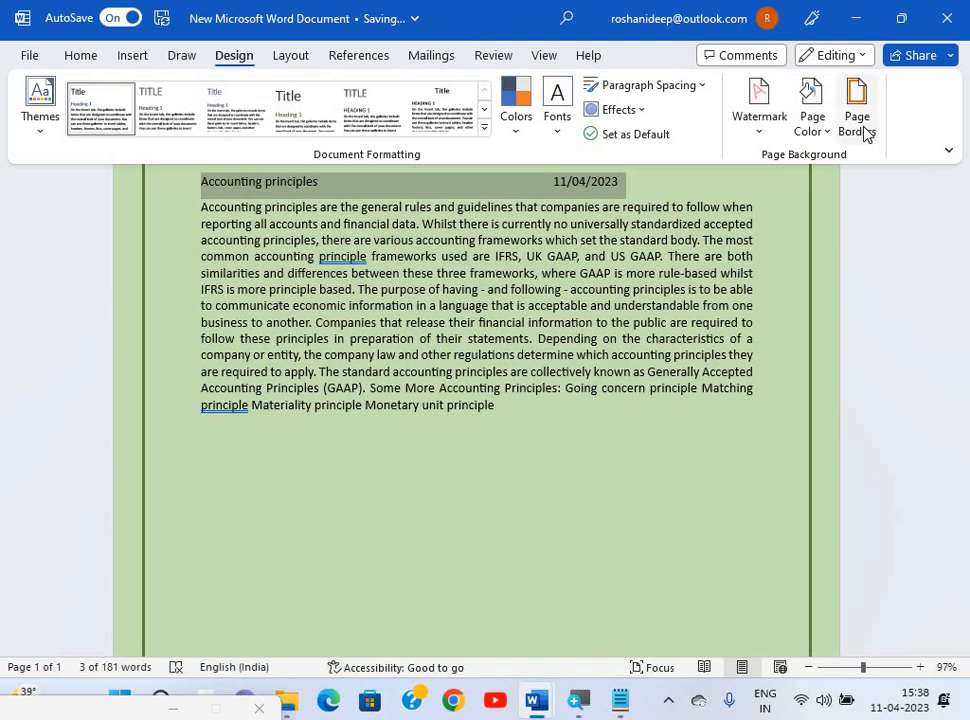
click(862, 133)
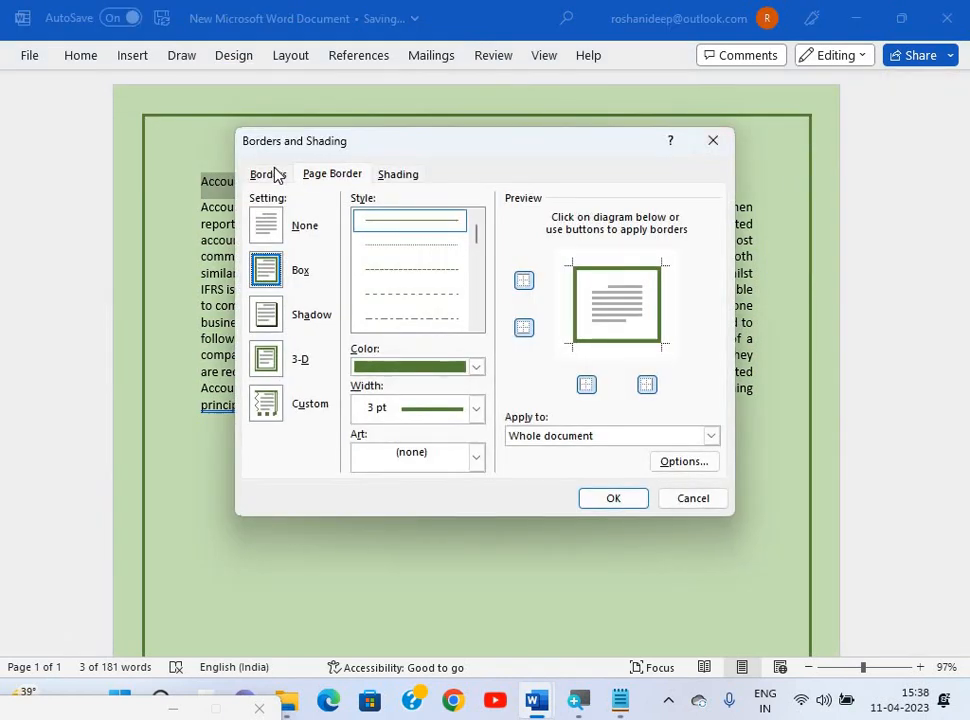
click(275, 172)
click(265, 269)
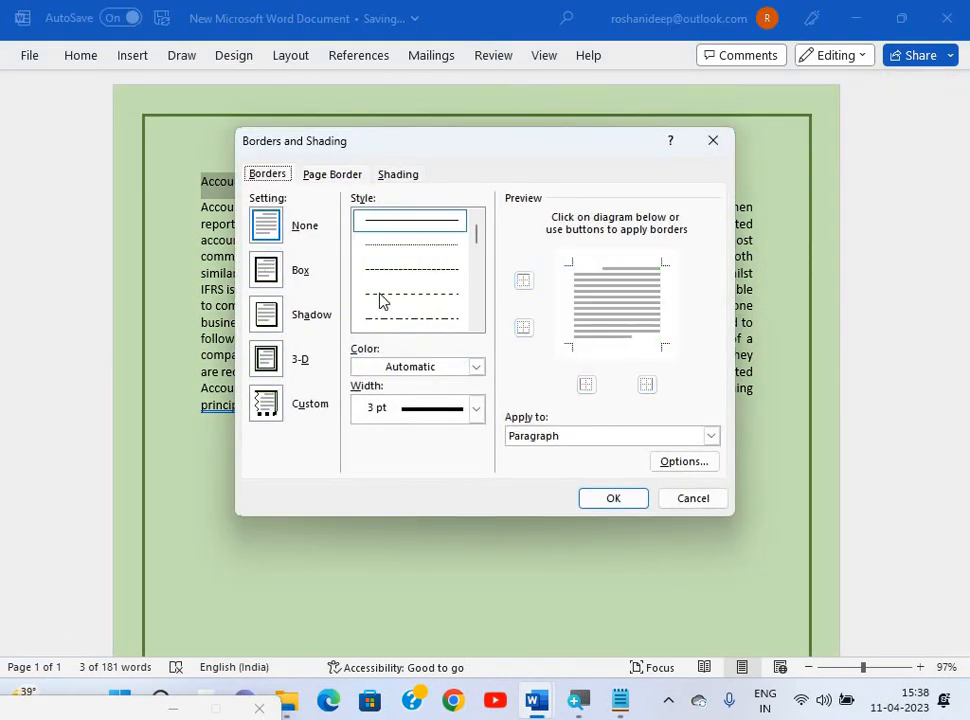
click(477, 369)
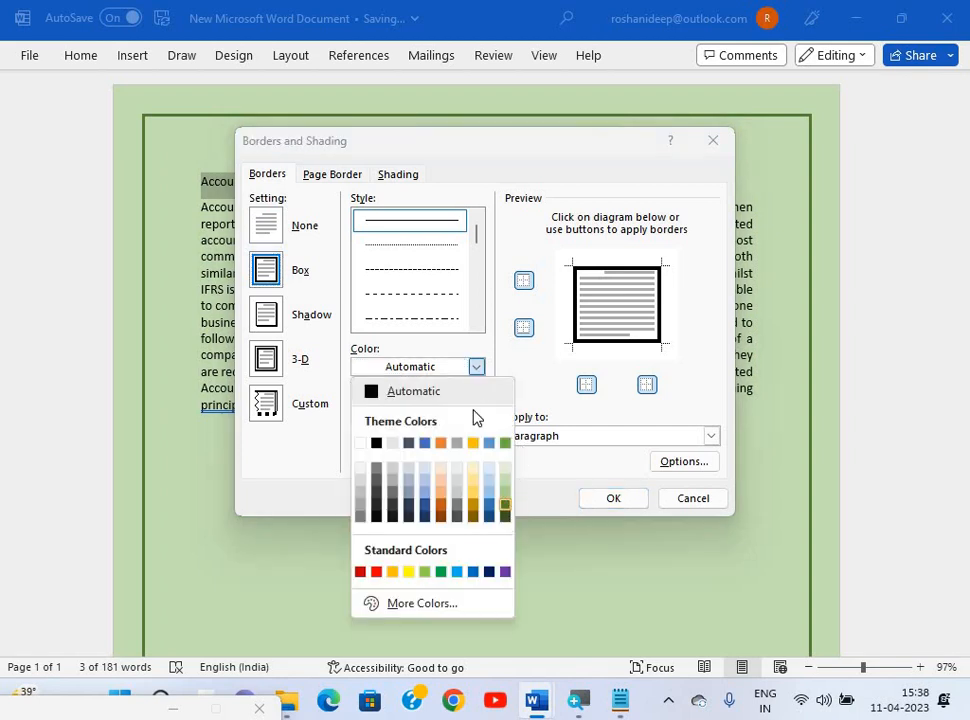
click(505, 511)
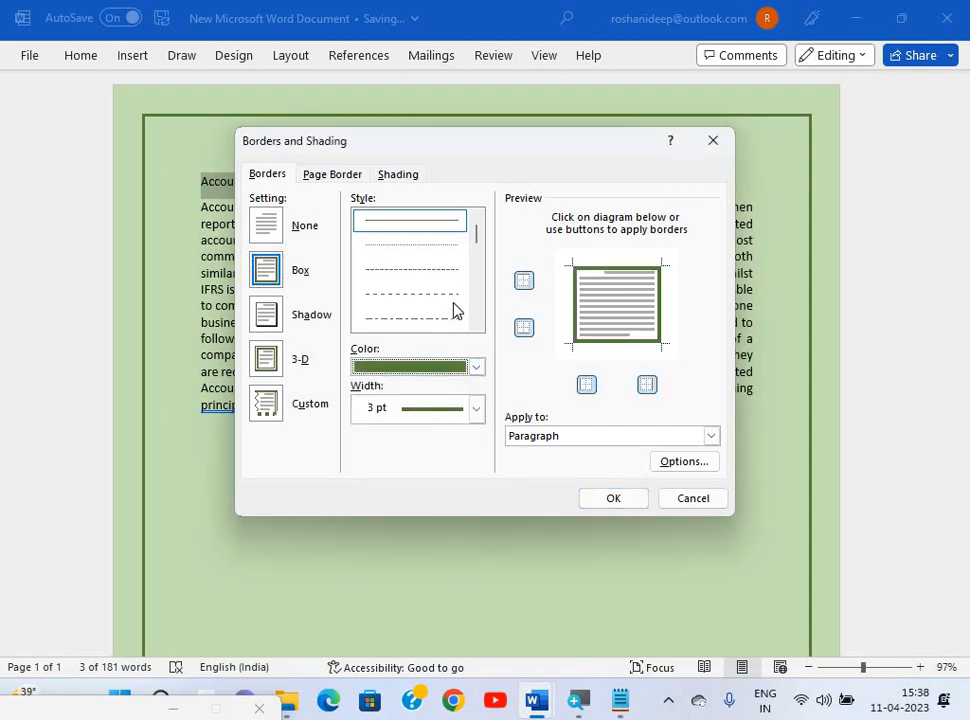
click(606, 500)
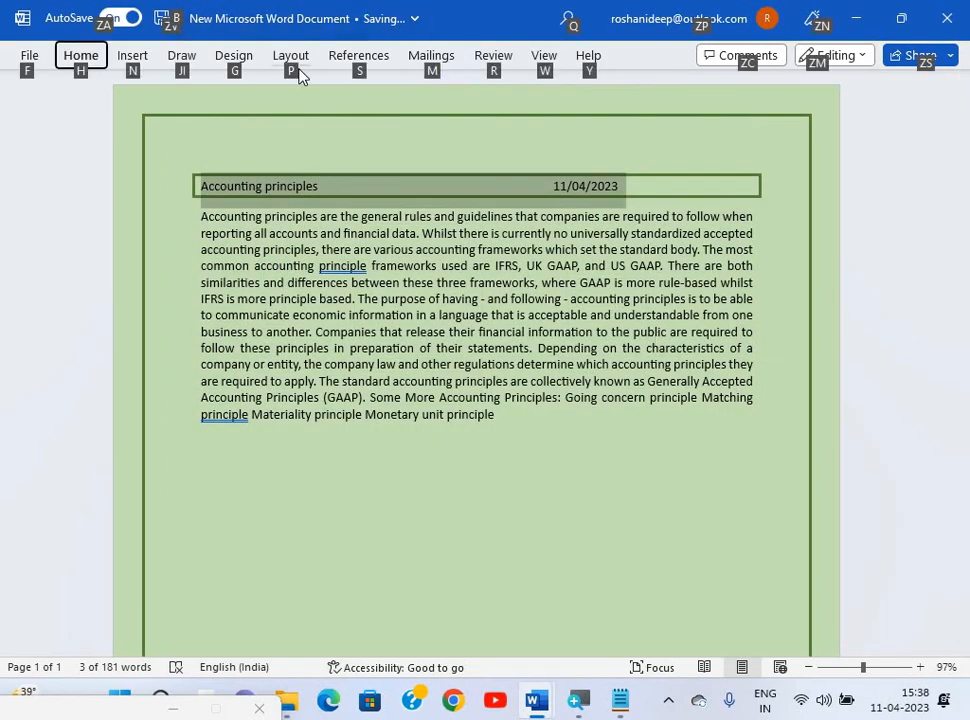
key(alt+Tab)
Apply the Heading 1 style to the title line.
click(82, 56)
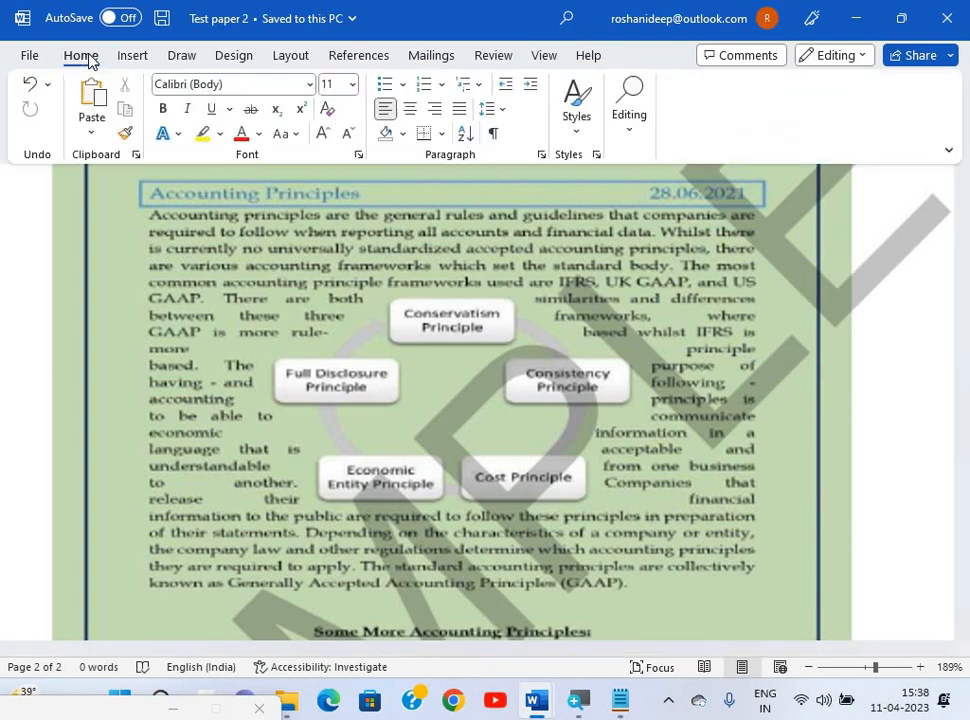
key(alt+Tab)
click(90, 61)
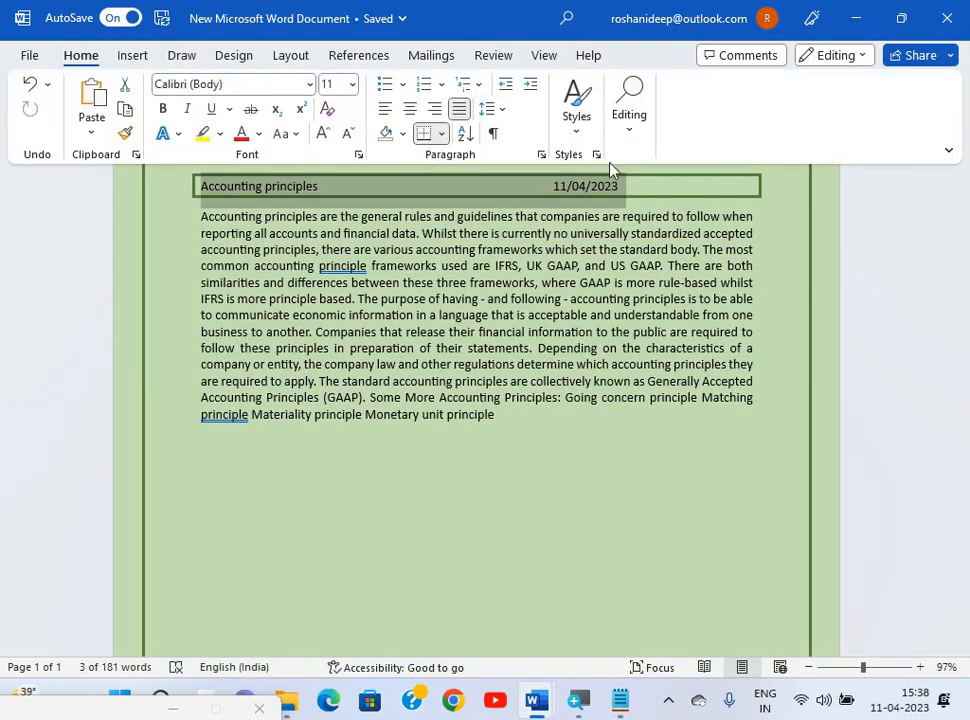
click(597, 156)
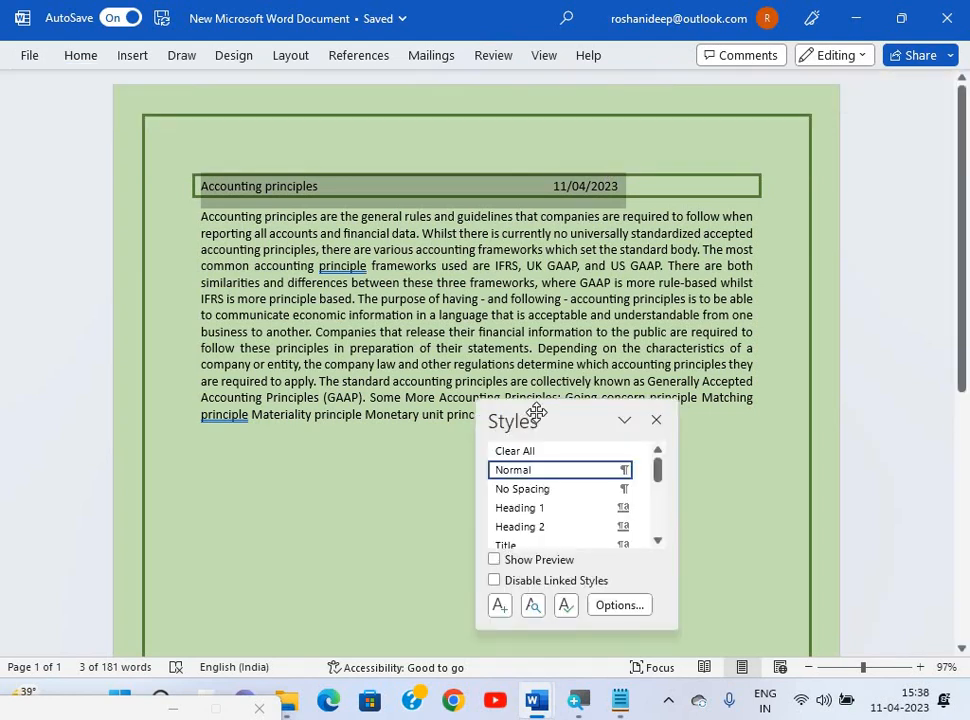
click(530, 508)
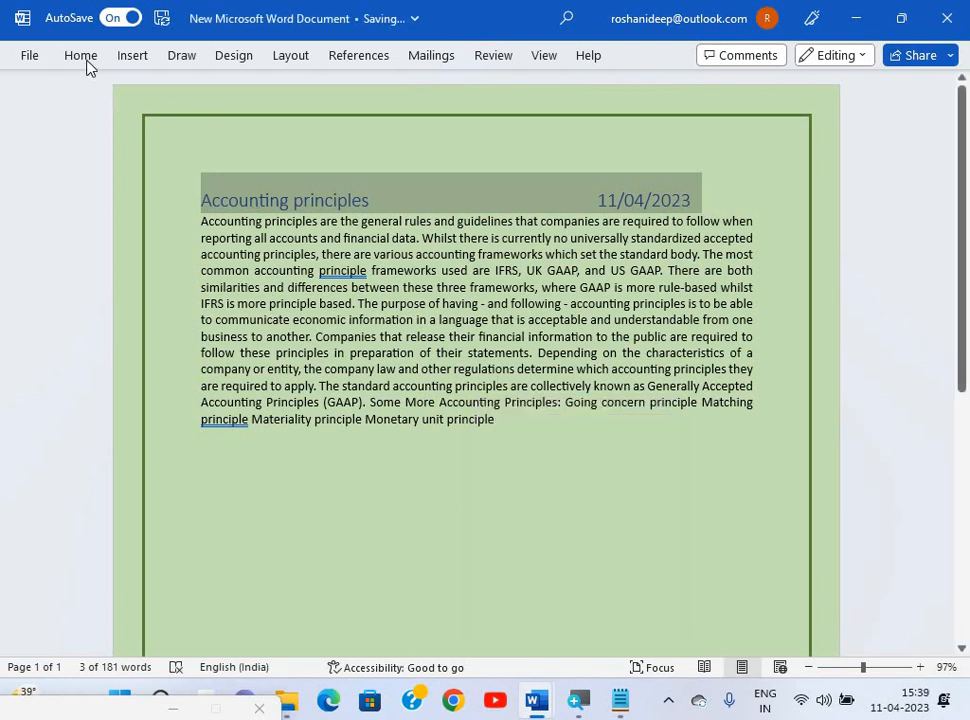
Change the heading's font to Book Antiqua.
click(86, 61)
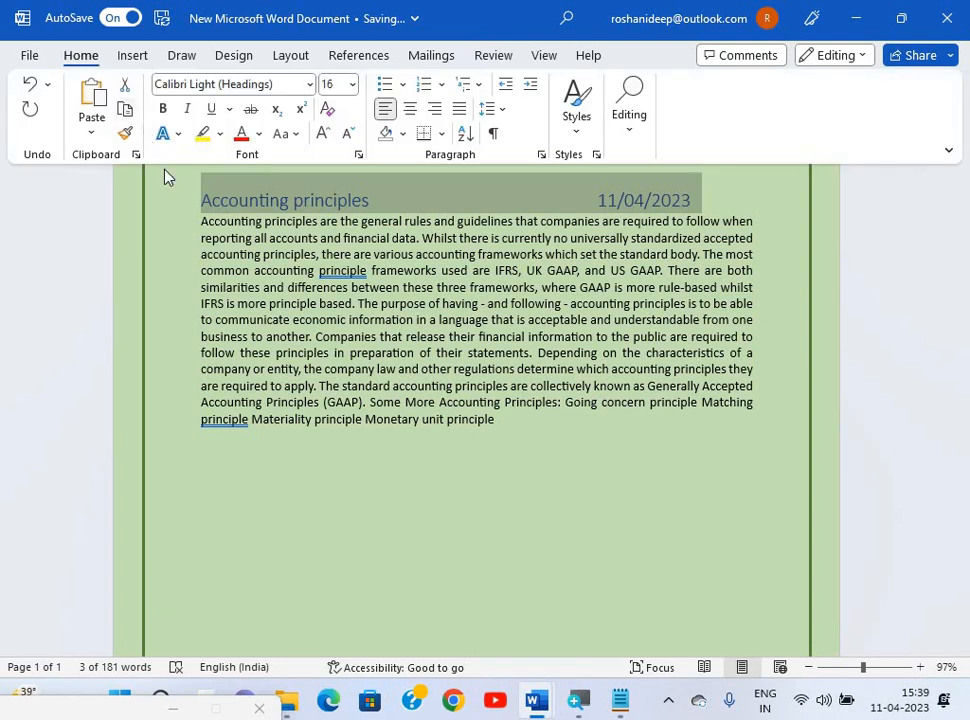
click(279, 83)
text(B)
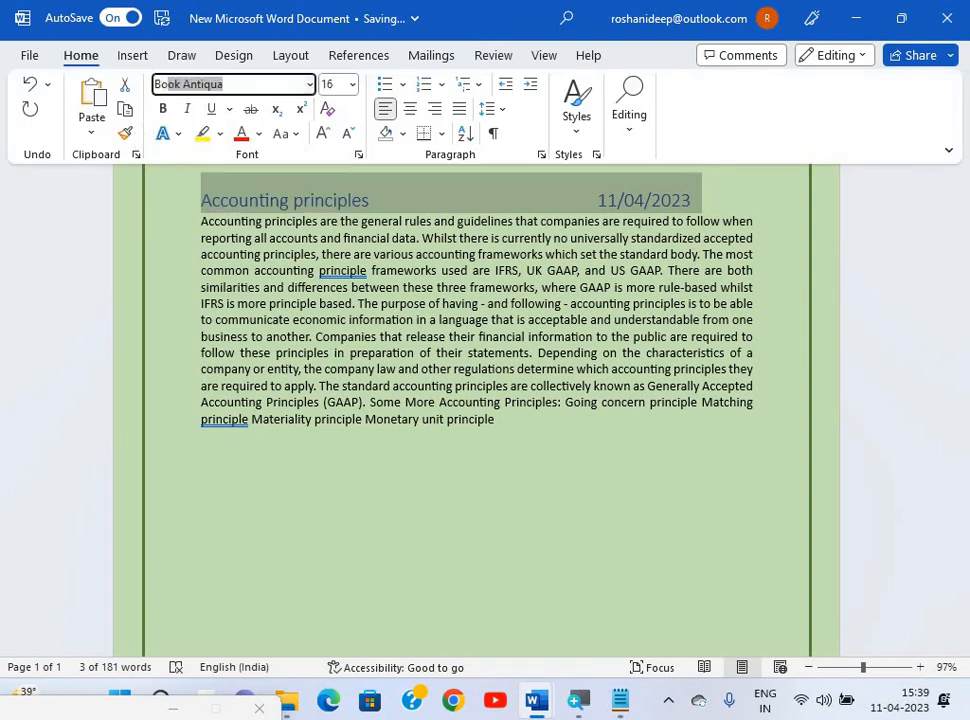
text(ook)
key(Return)
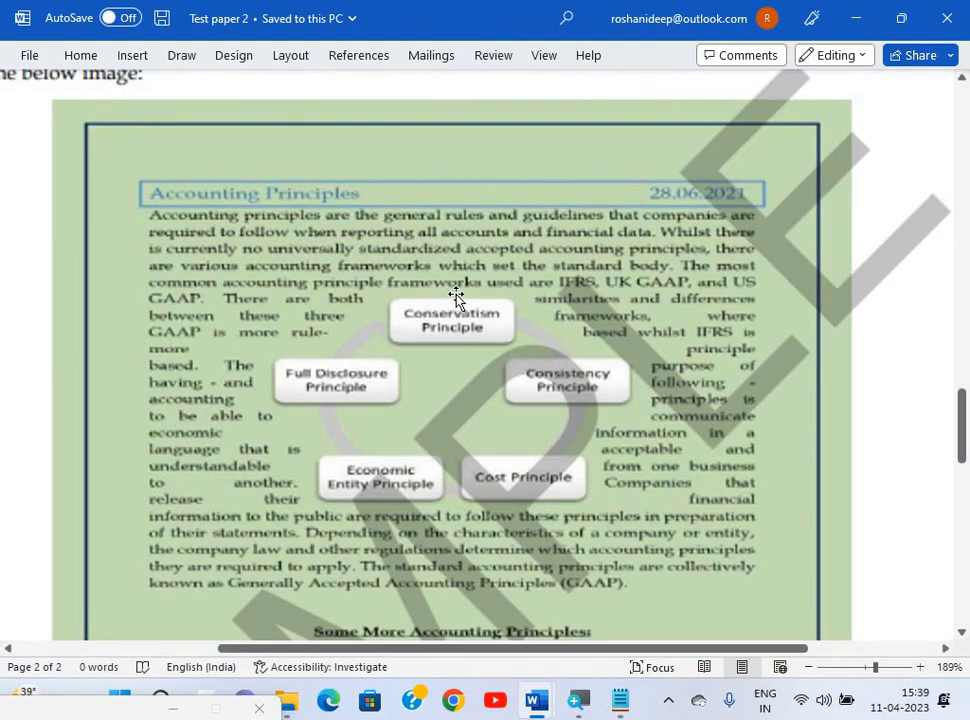
scroll(457, 303, down, 1)
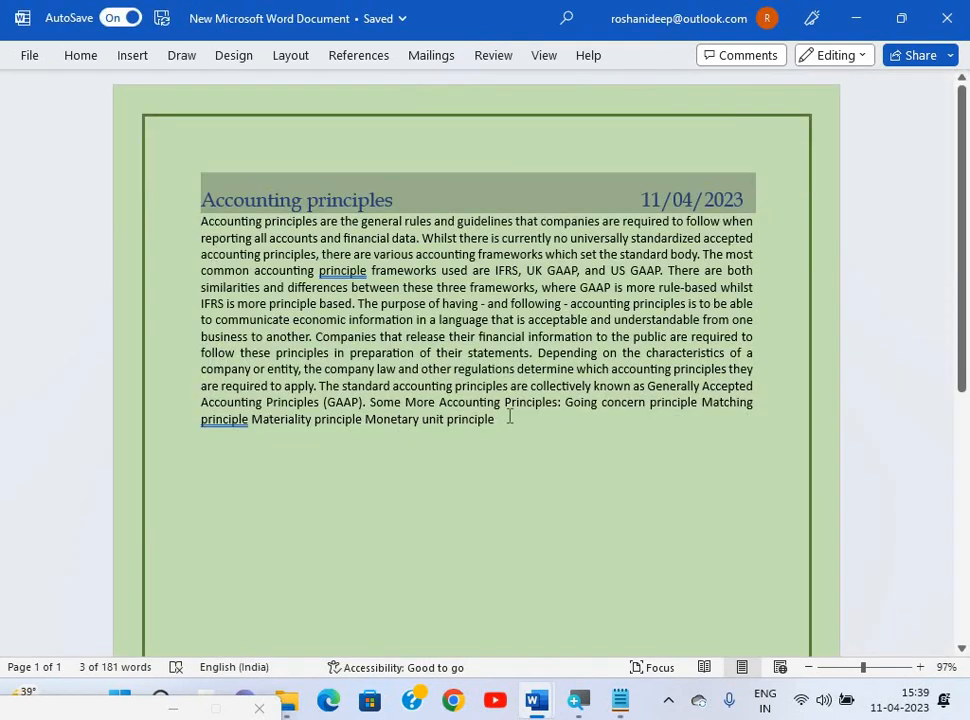
Set the selected body paragraph's font to Book Antiqua, then deselect it.
triple_click(509, 418)
click(88, 60)
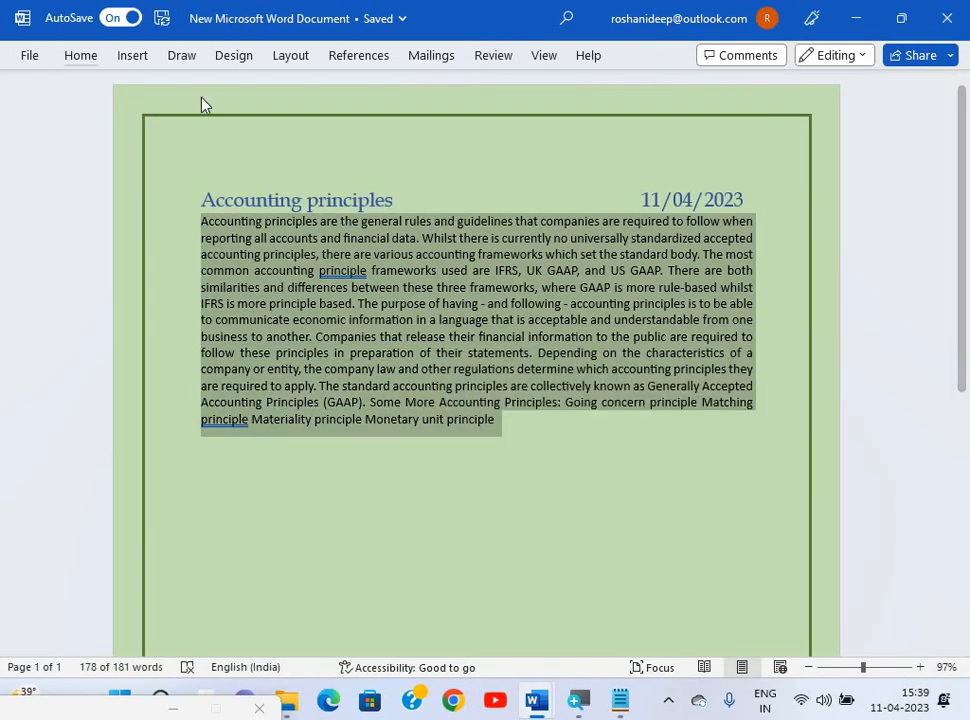
click(226, 85)
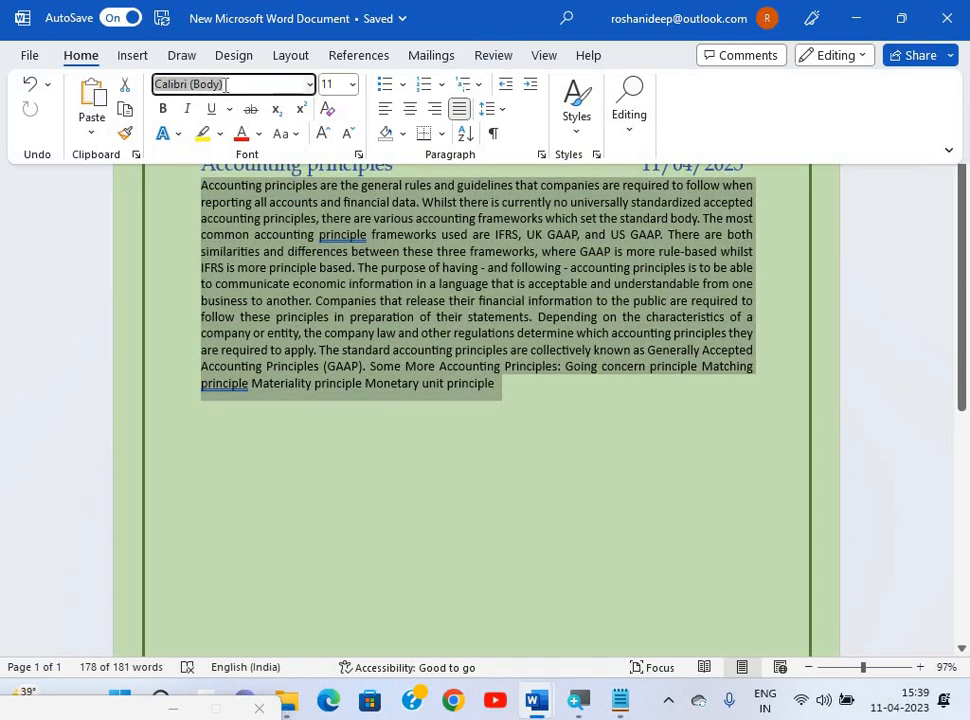
text(B)
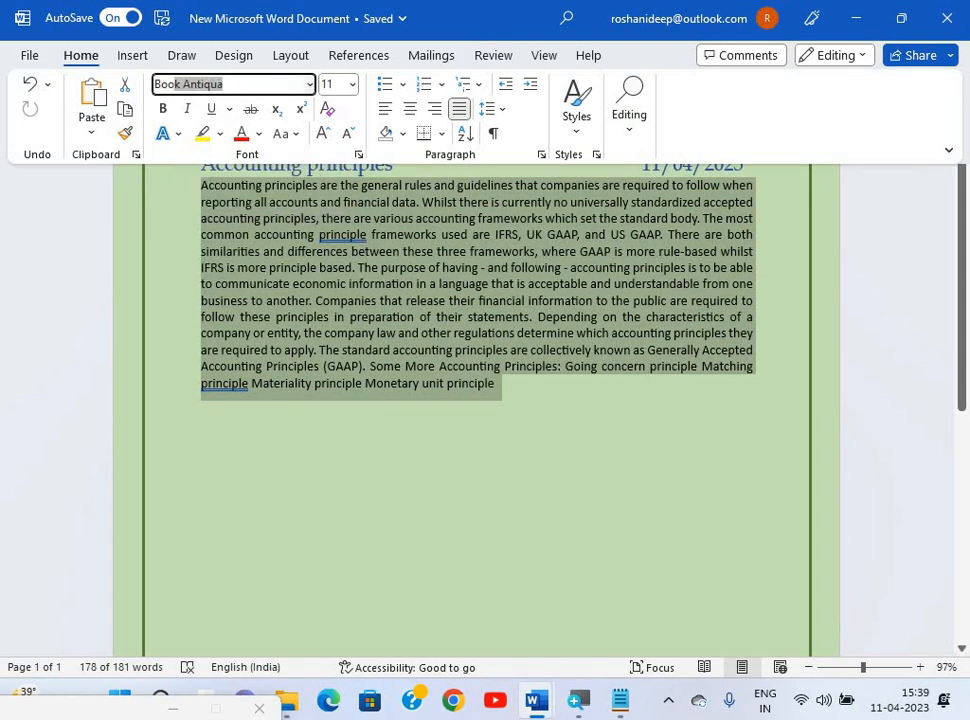
text(oo)
key(Return)
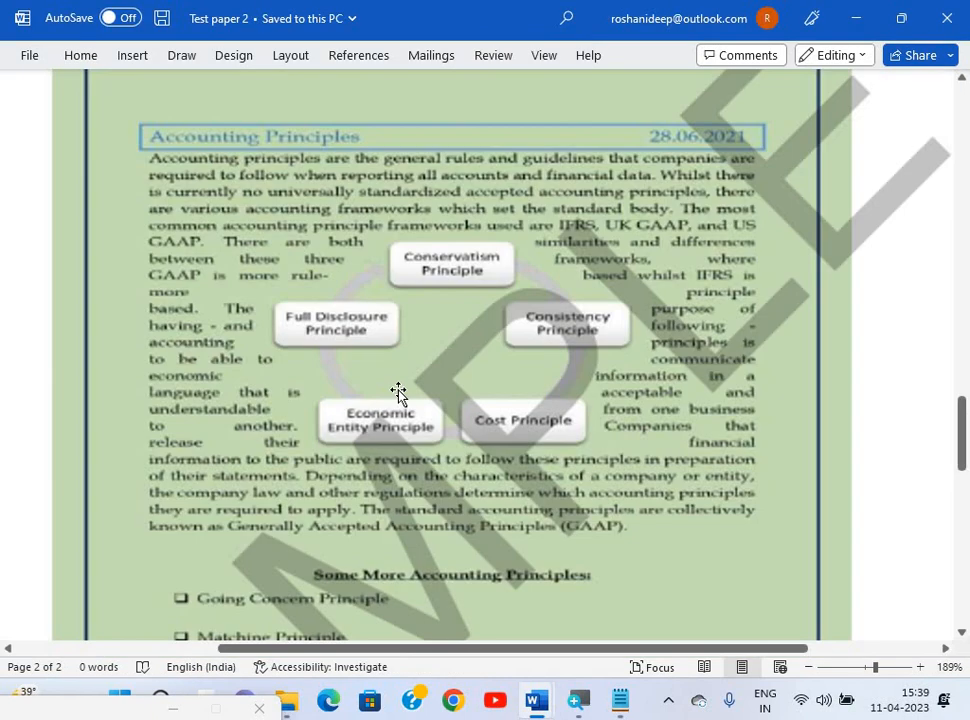
scroll(398, 393, down, 5)
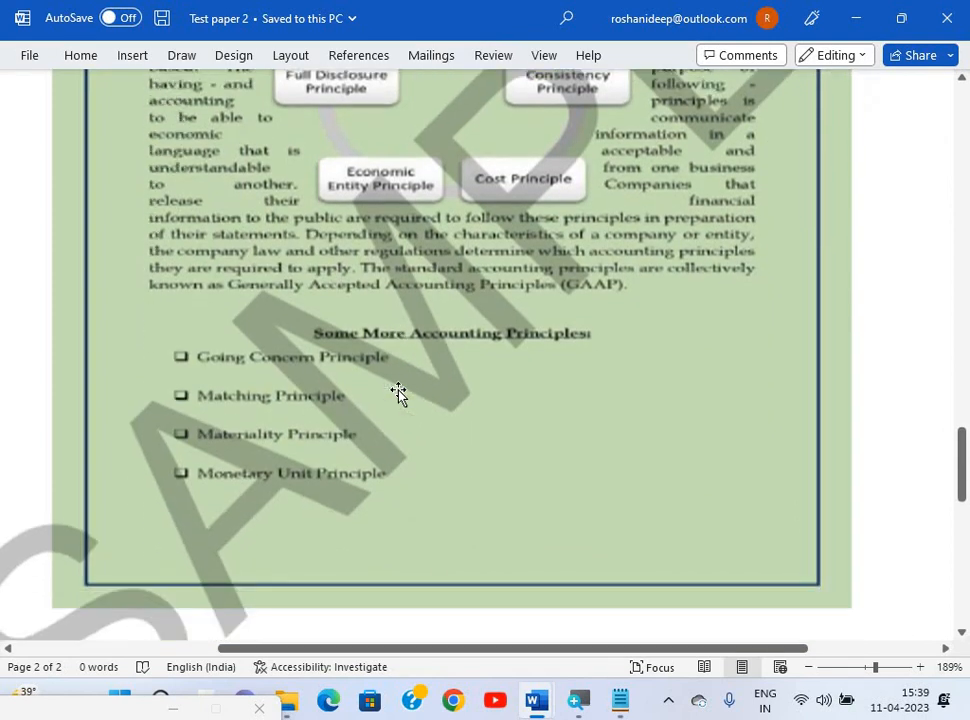
scroll(398, 393, up, 5)
scroll(398, 393, down, 8)
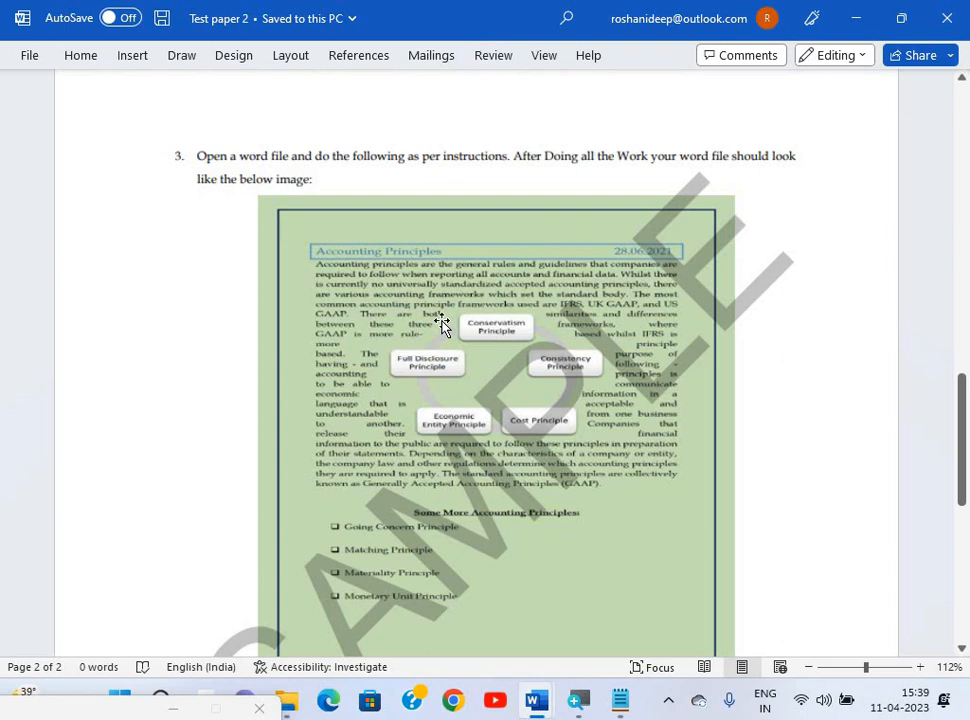
scroll(441, 325, down, 8)
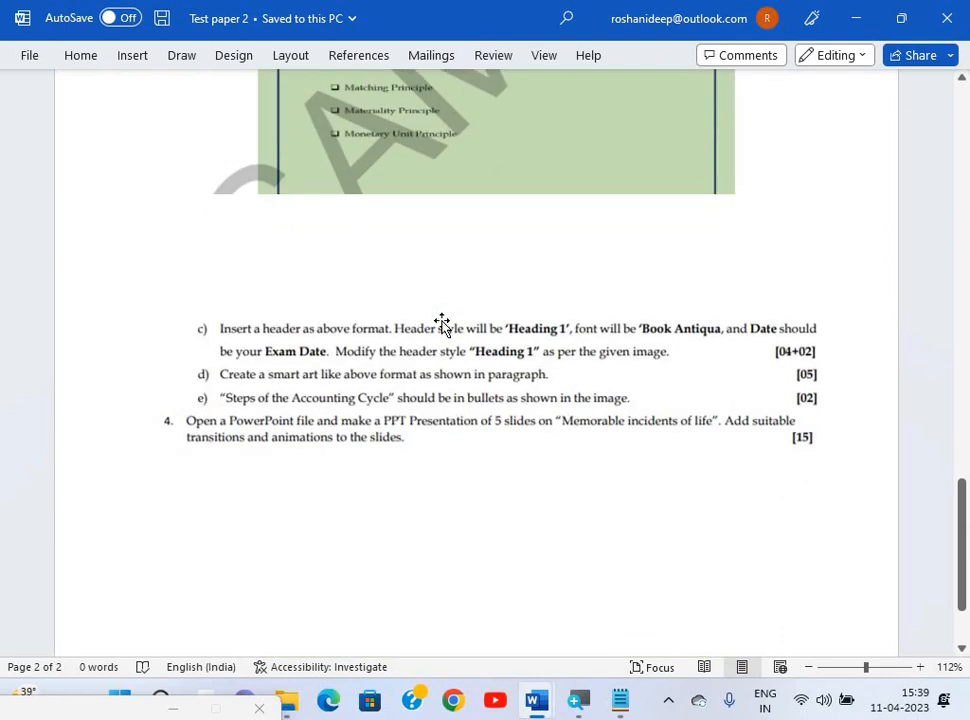
scroll(442, 325, up, 6)
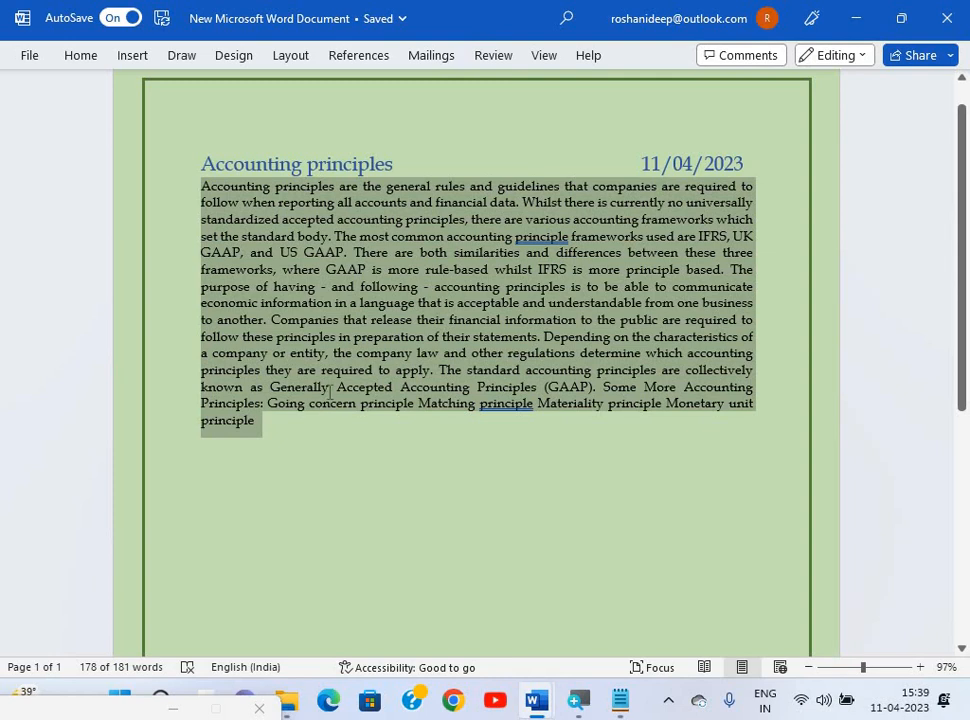
click(323, 418)
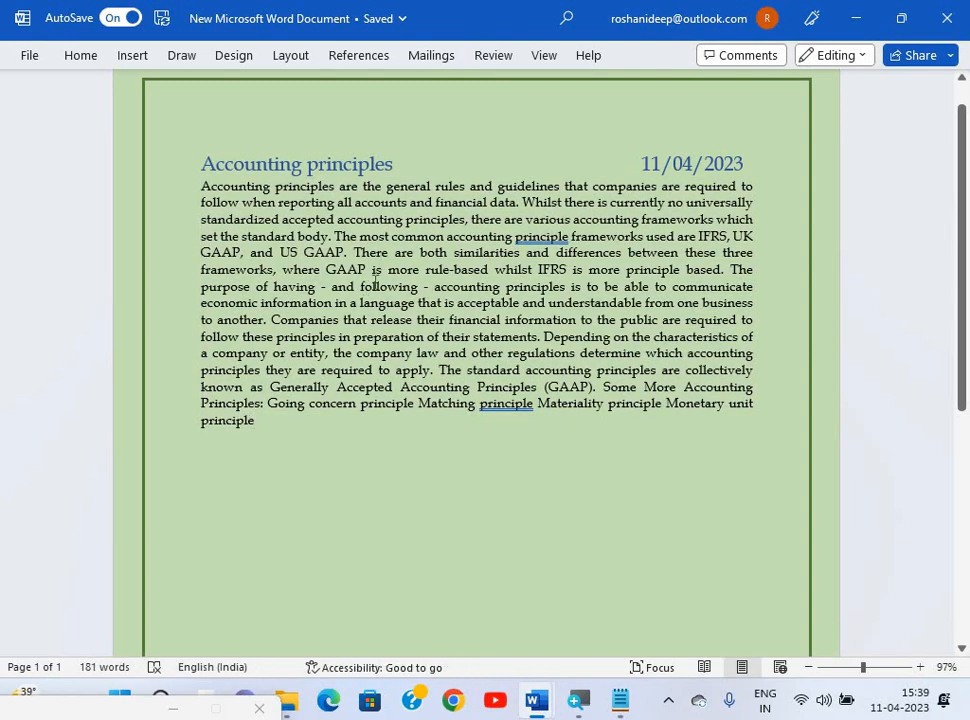
Insert a Continuous Cycle SmartArt diagram from the Cycle category.
click(145, 57)
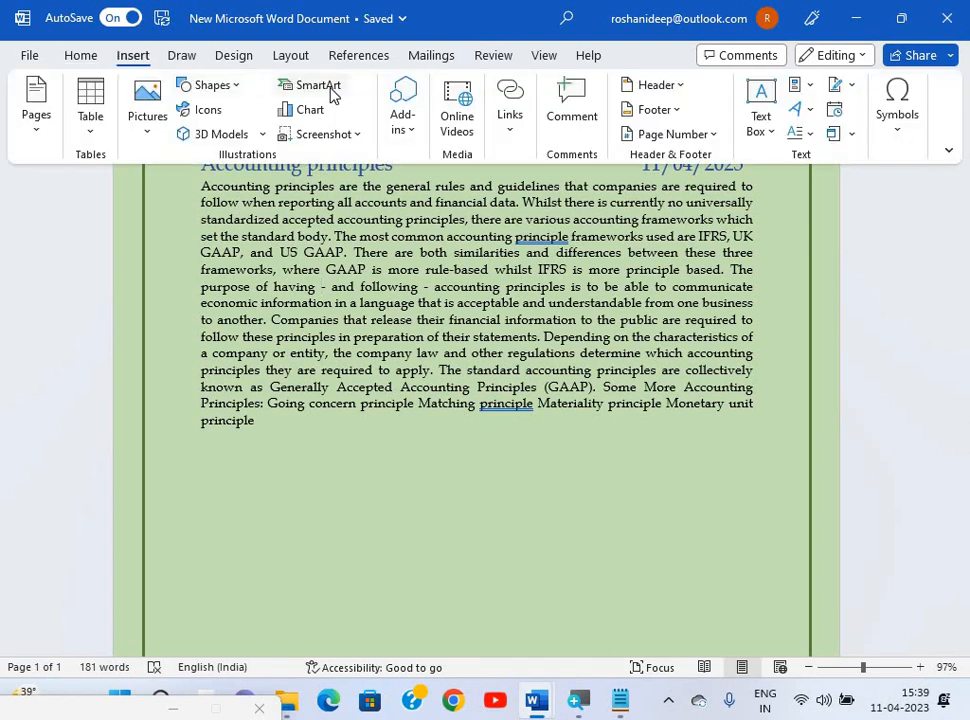
click(333, 90)
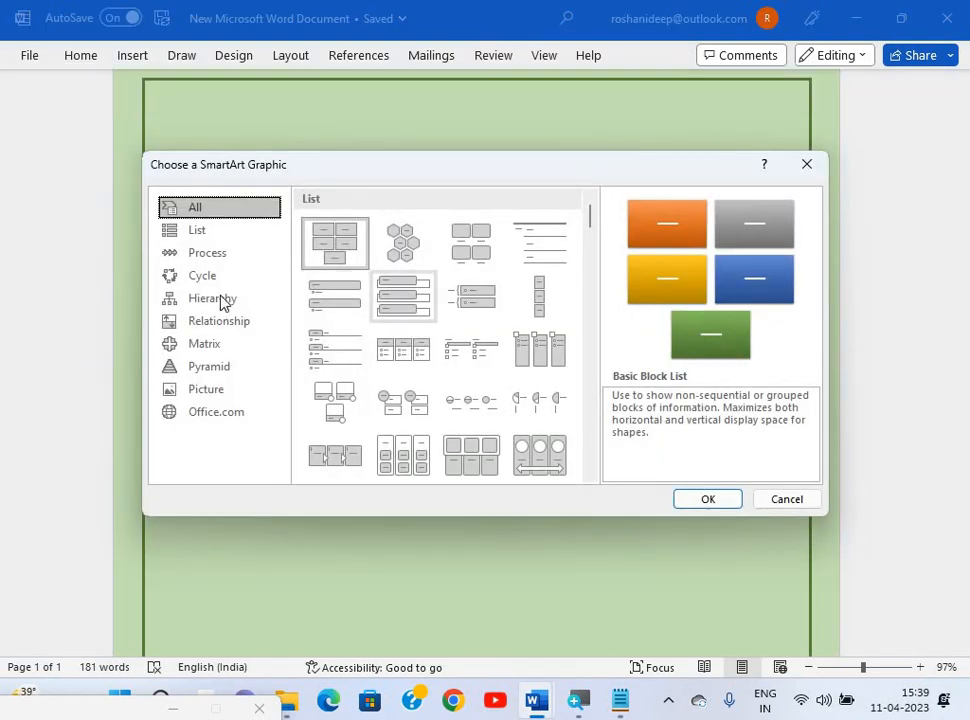
click(212, 276)
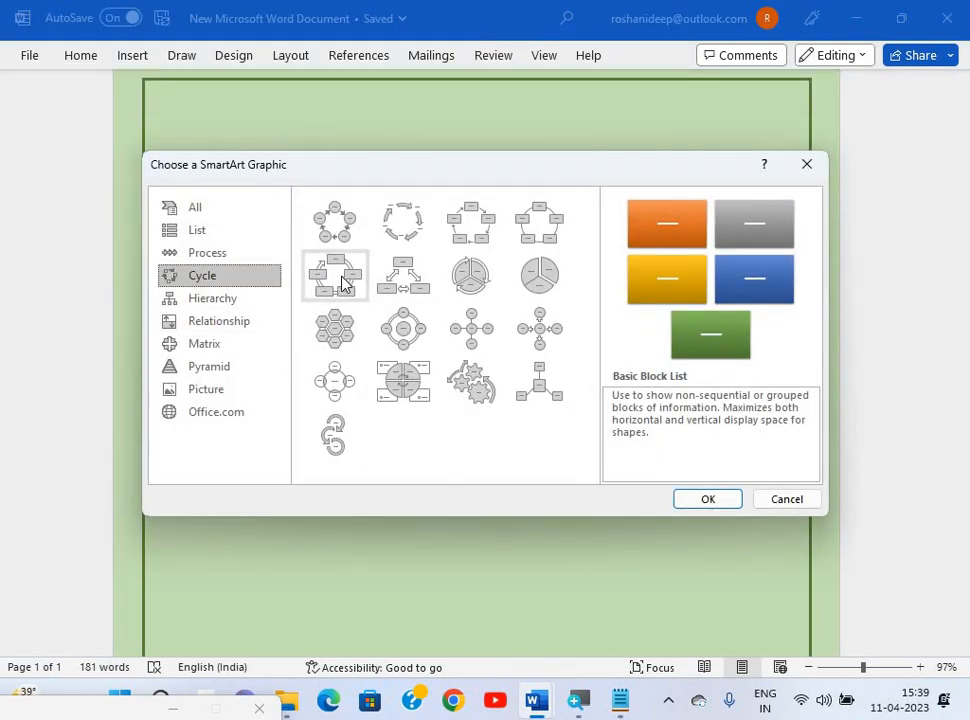
click(343, 283)
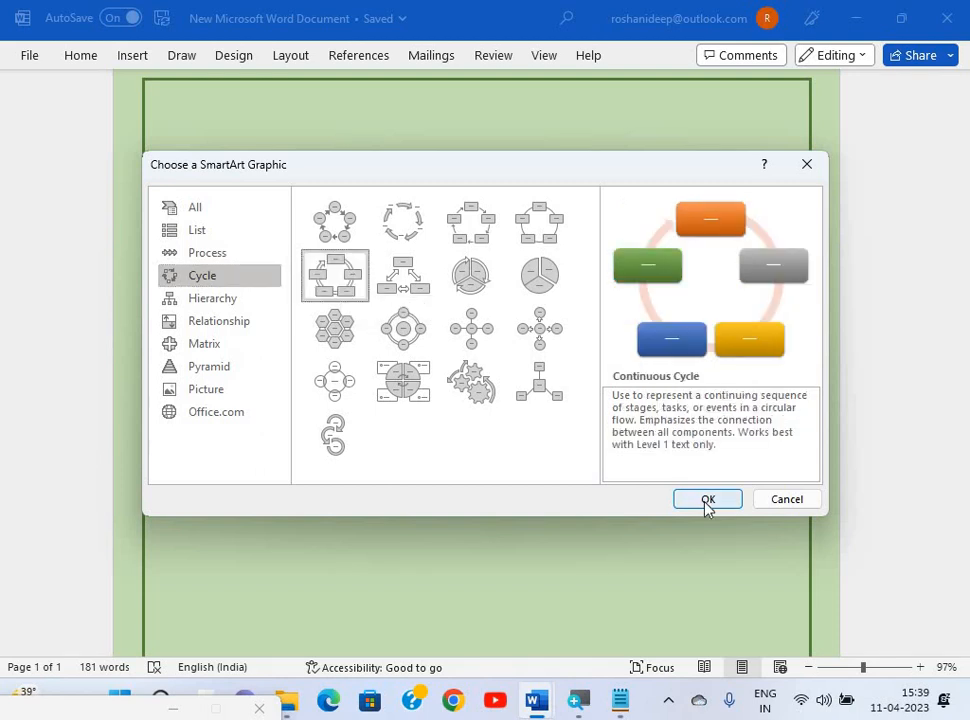
click(708, 502)
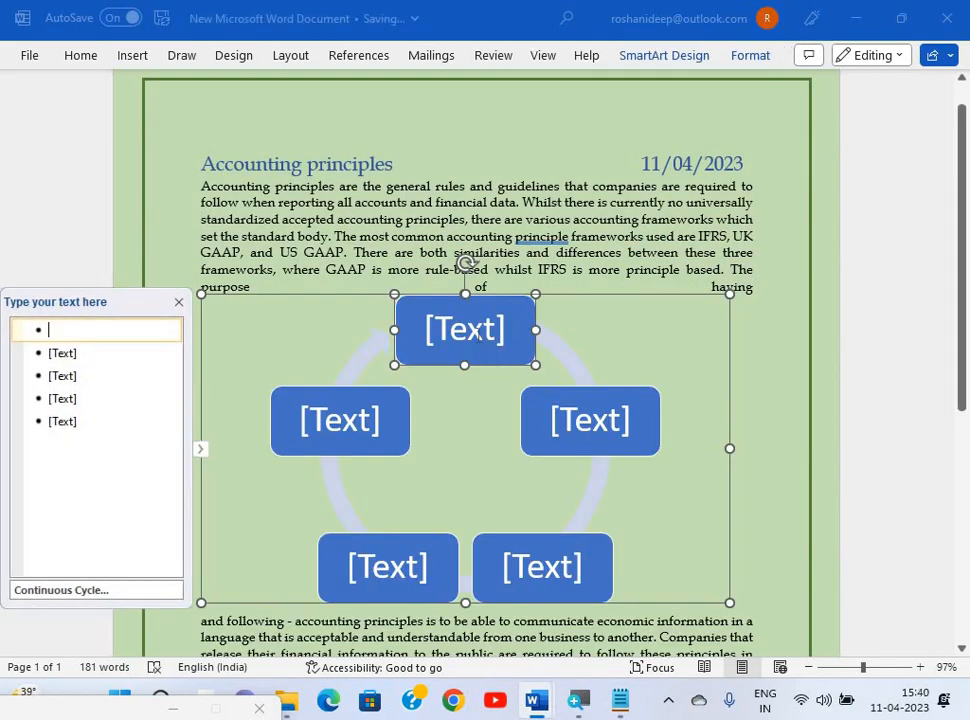
After checking the reference paper, type 'Conservatis' into the diagram's top shape.
key(alt+Tab)
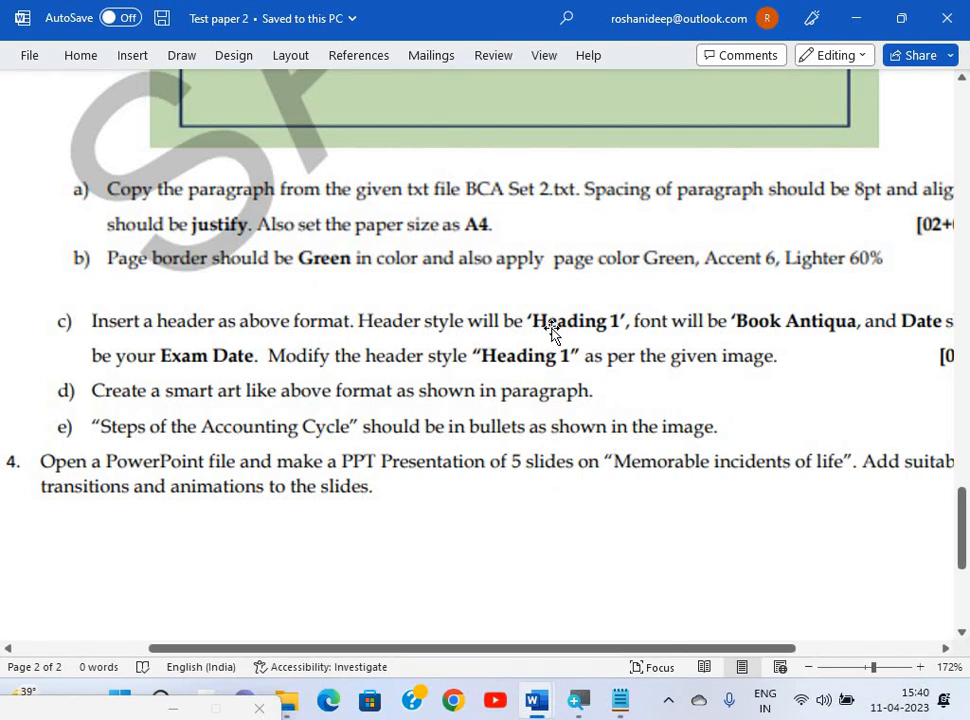
scroll(551, 332, up, 10)
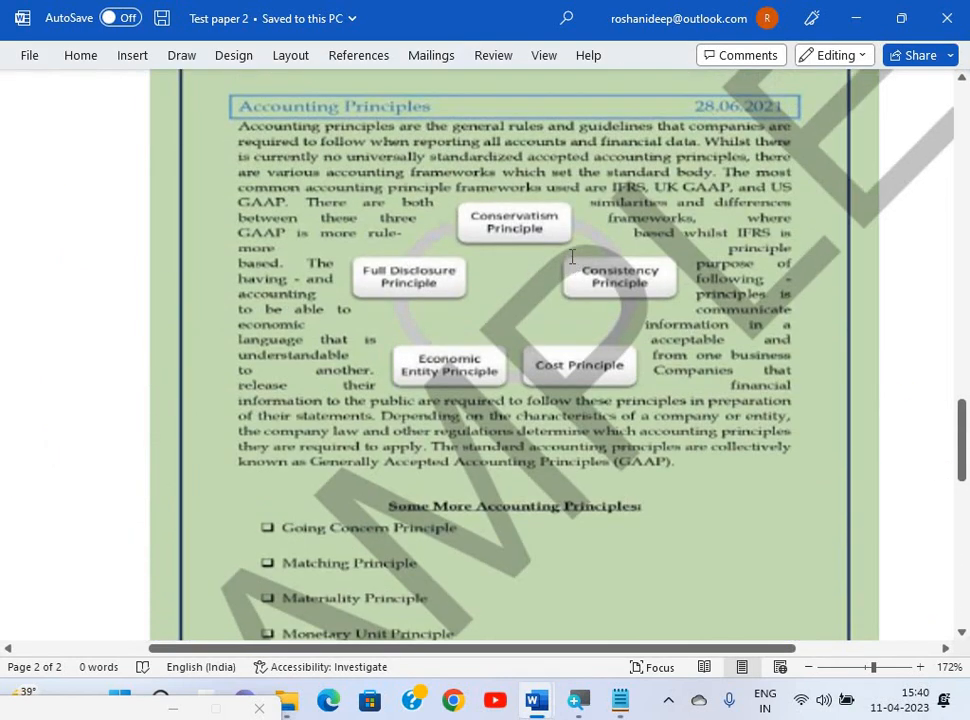
key(alt+Tab)
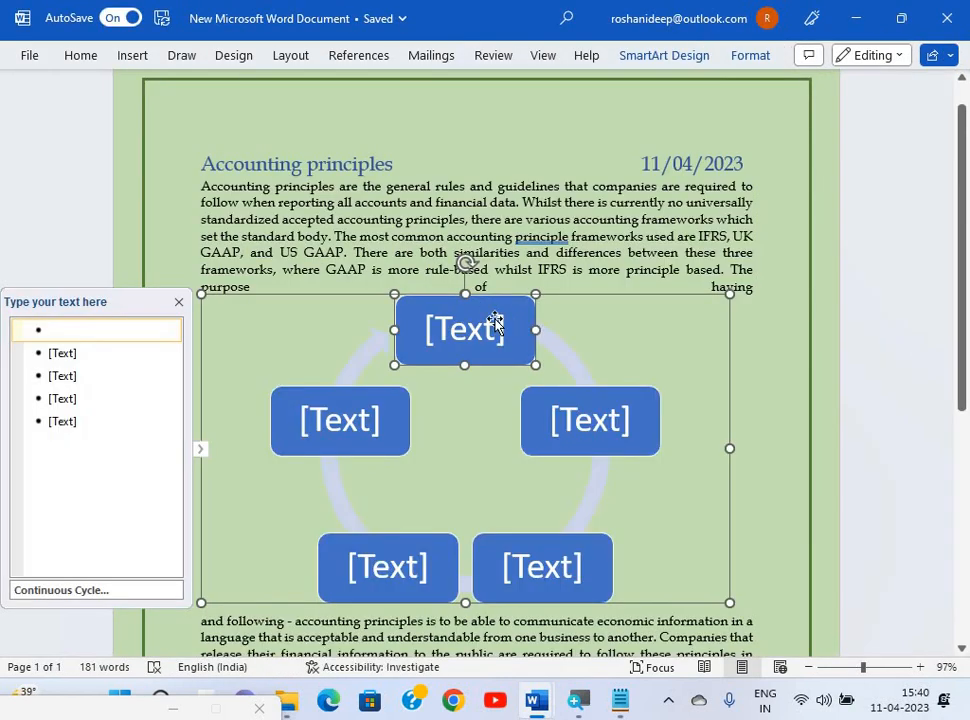
click(495, 322)
text(Conse)
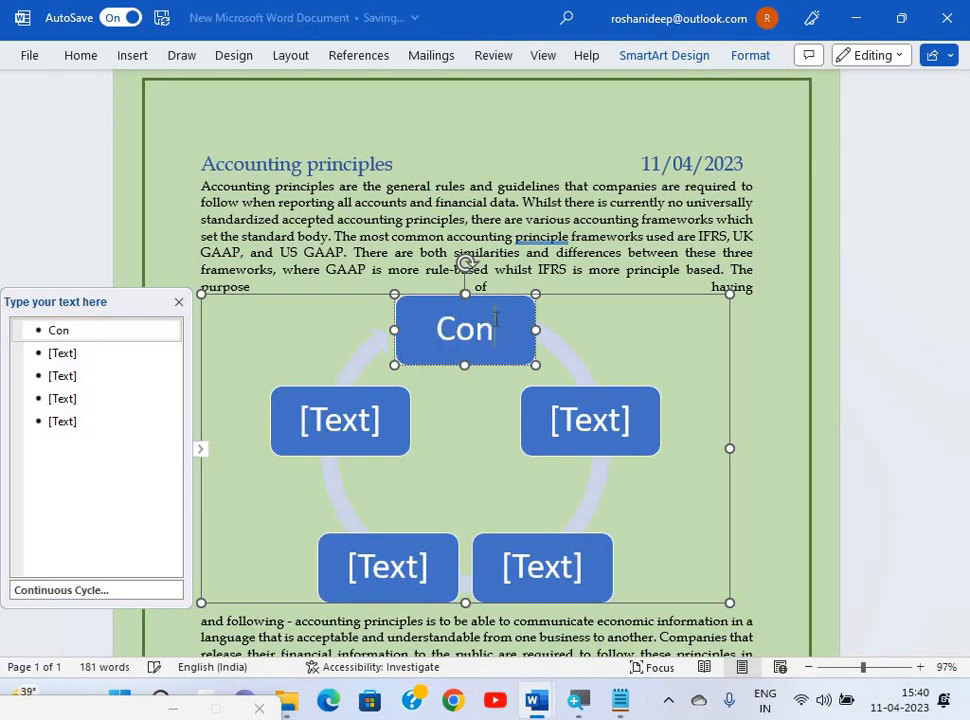